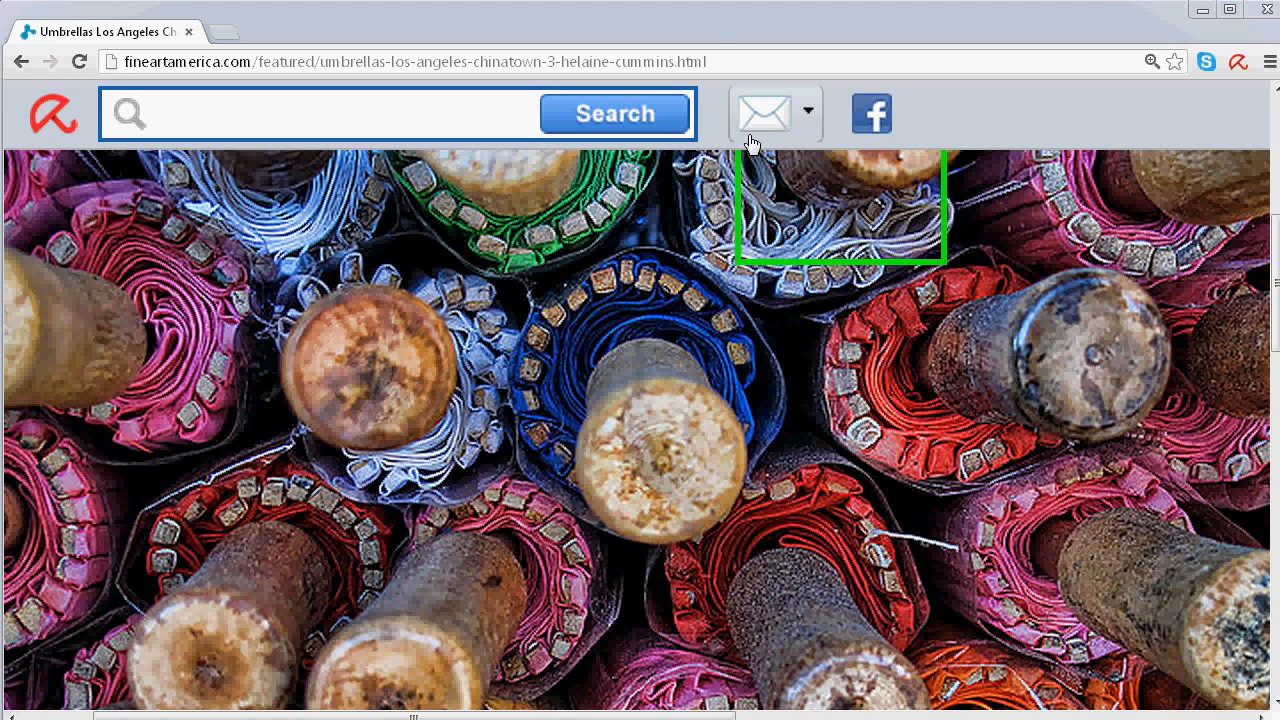
- Zoom the umbrellas artwork page out and examine the full photograph together with its print options
key("ctrl+minus")
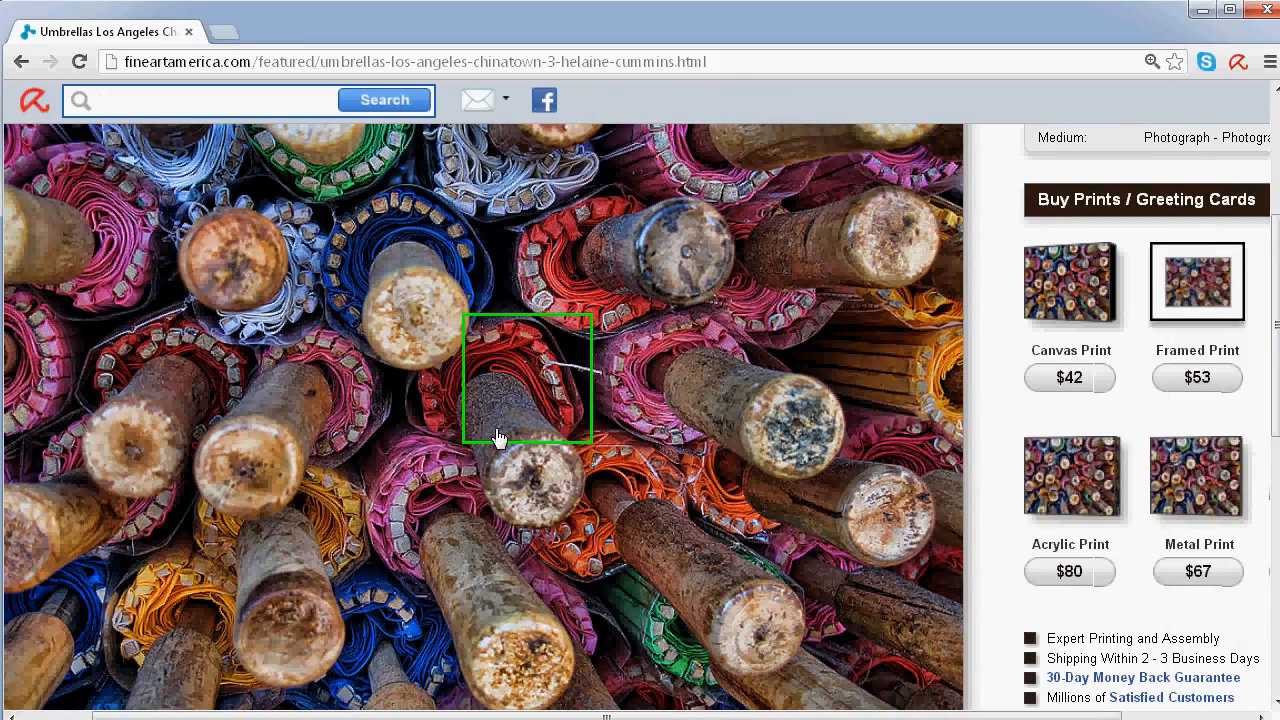
key("ctrl+minus")
key("ctrl+minus")
key("ctrl+minus")
scroll(480, 430, "up", 4)
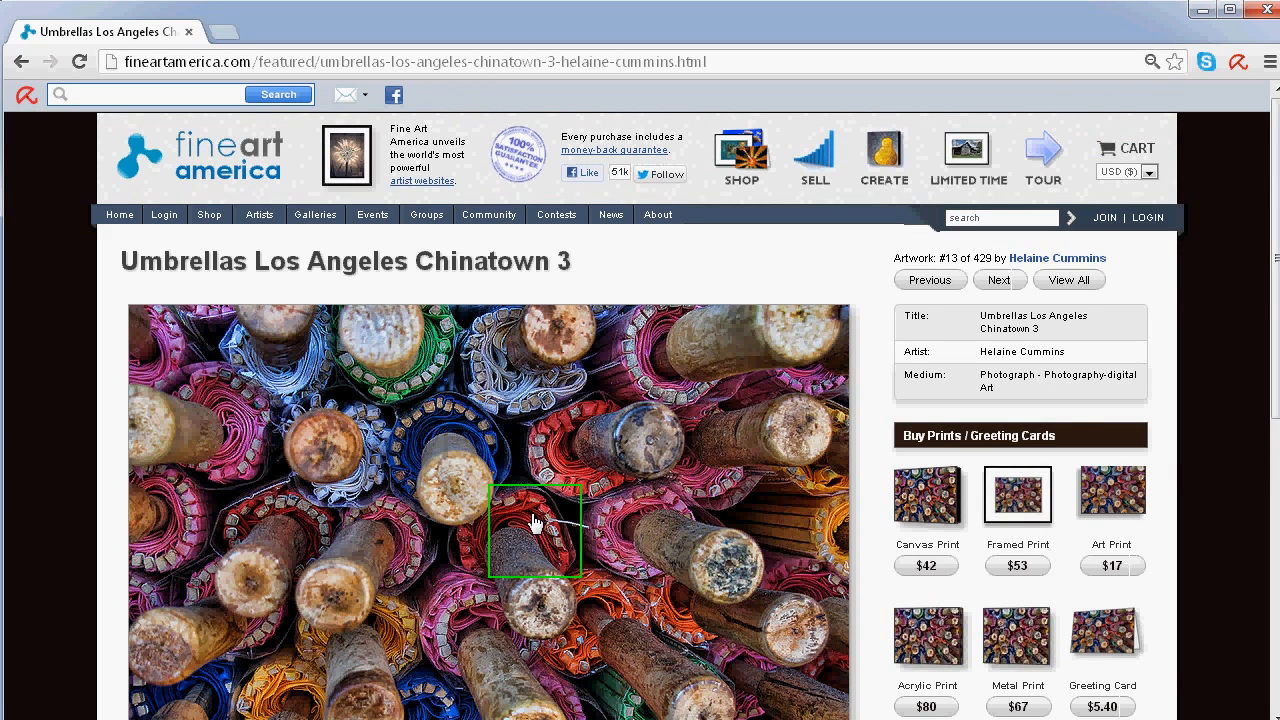
scroll(553, 490, "down", 1)
scroll(553, 490, "down", 1)
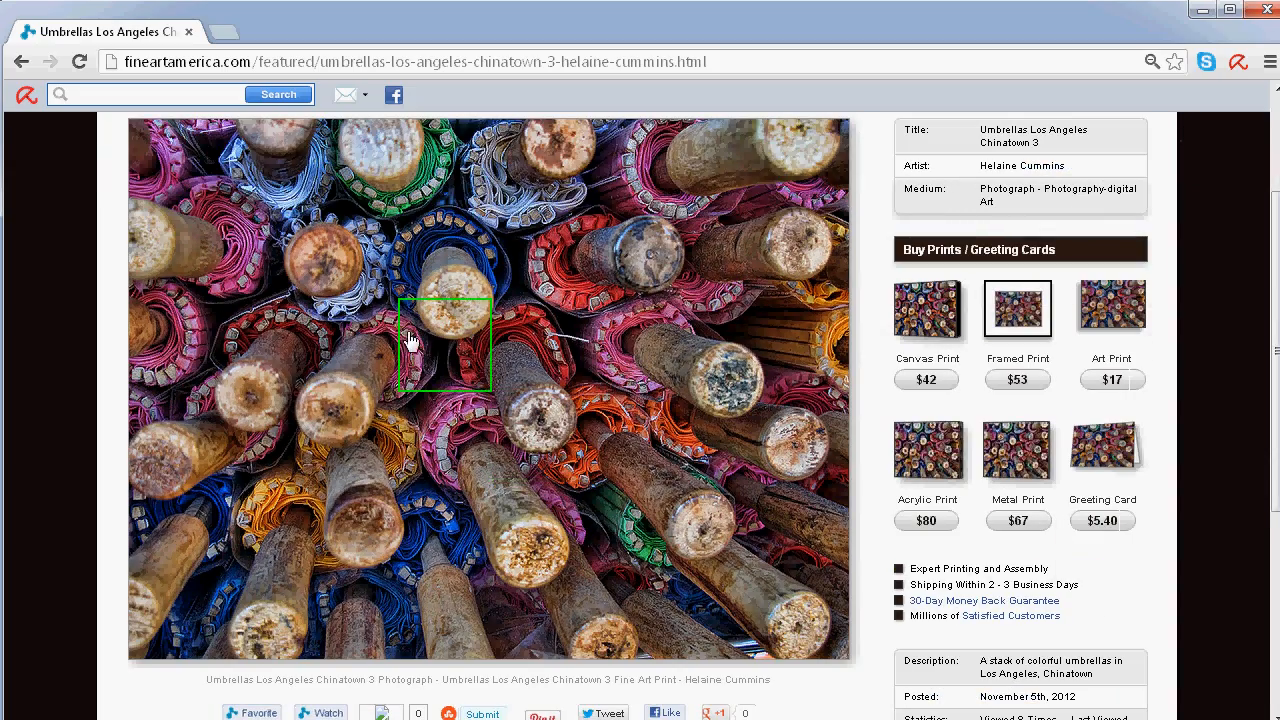
scroll(535, 390, "up", 1)
scroll(535, 395, "up", 1)
scroll(530, 400, "down", 3)
scroll(518, 410, "up", 3)
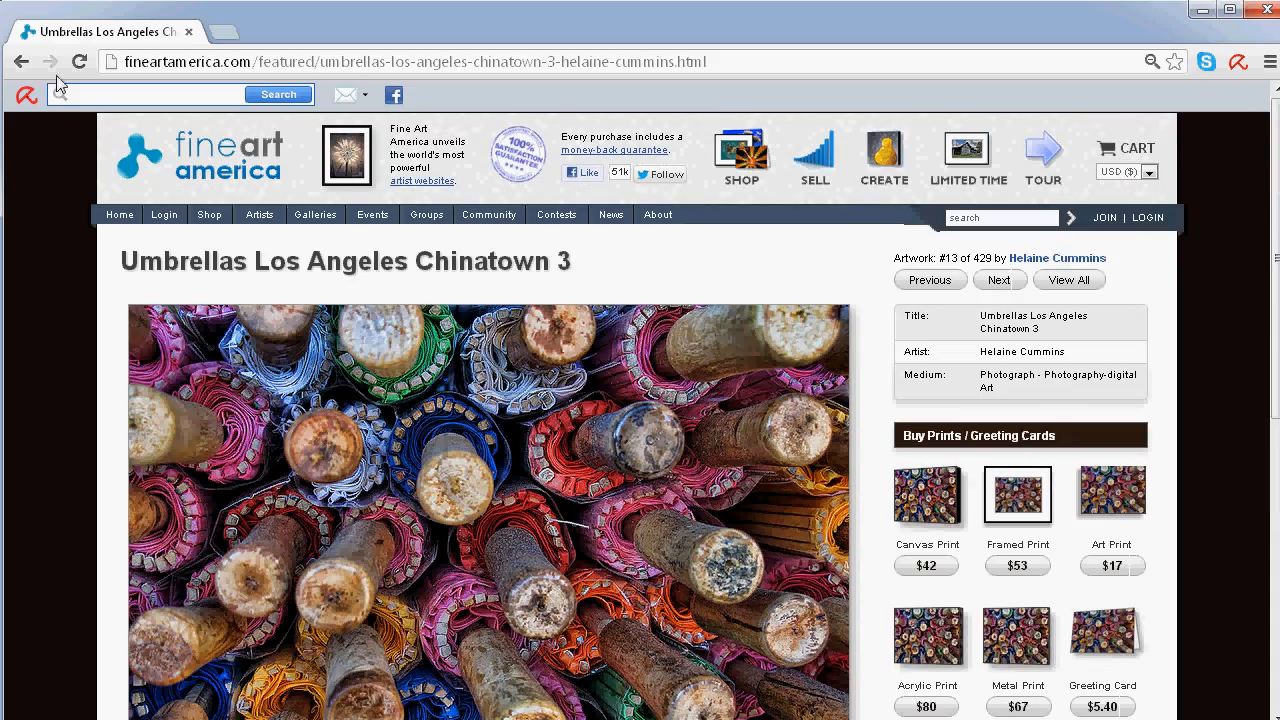
- Return to the artist's portfolio, browse the thumbnails and open the photograph "The Arrow"
left_click(22, 64)
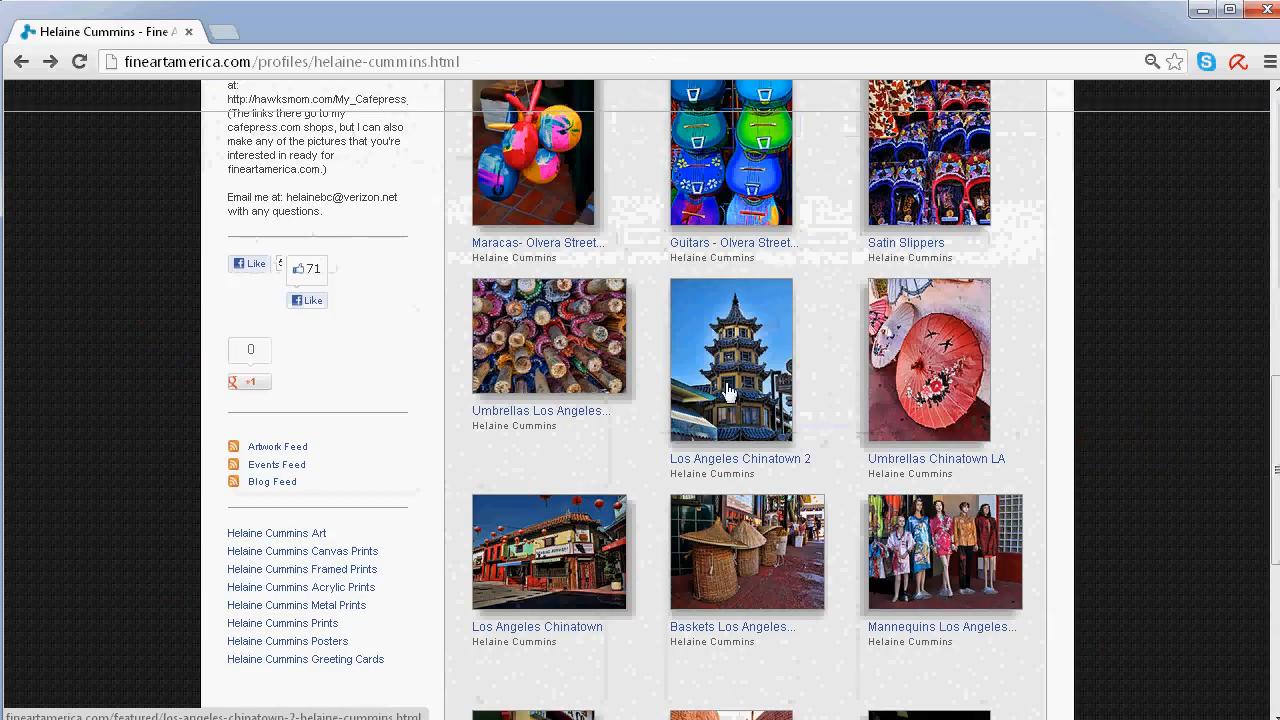
scroll(784, 390, "up", 10)
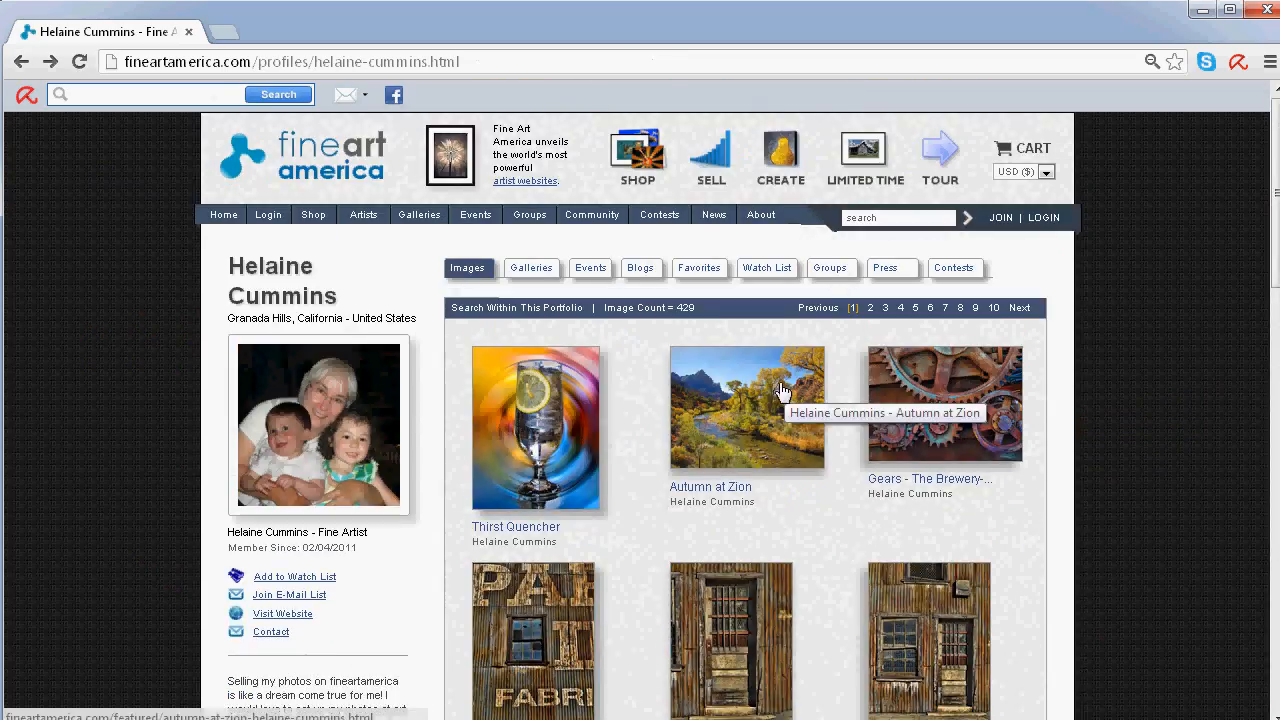
mouse_move(348, 235)
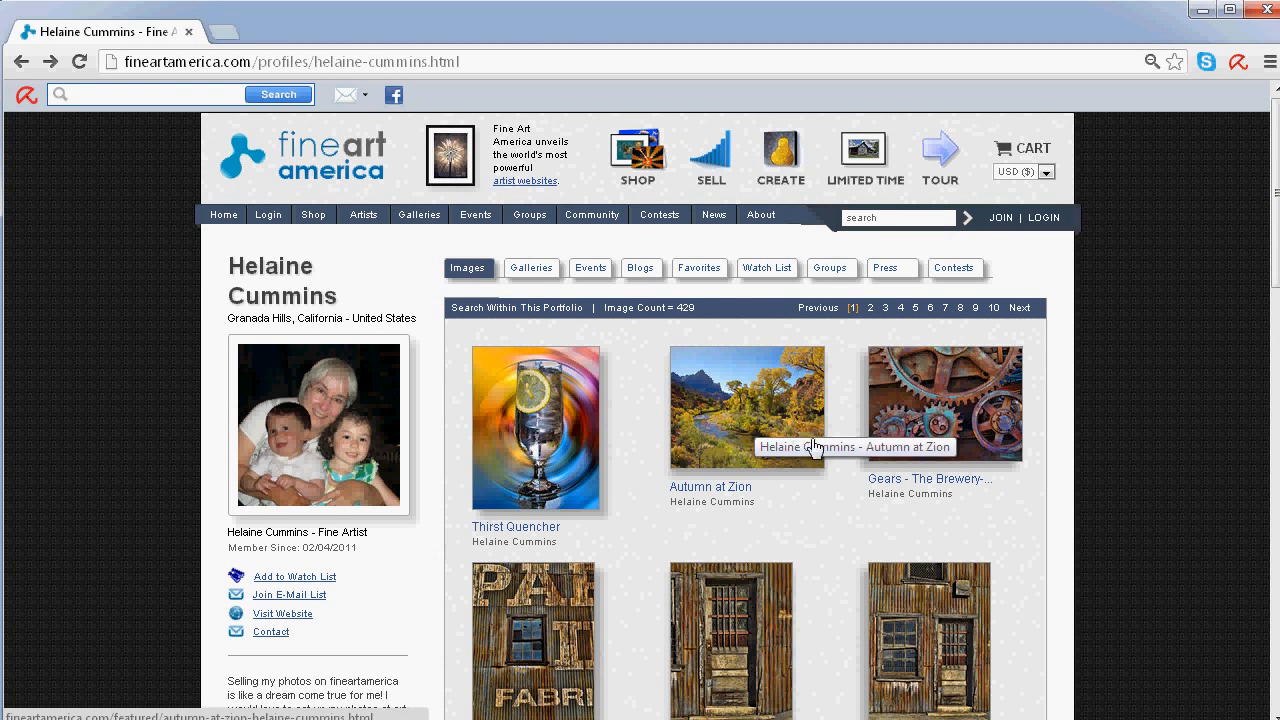
scroll(771, 446, "down", 3)
scroll(865, 452, "down", 4)
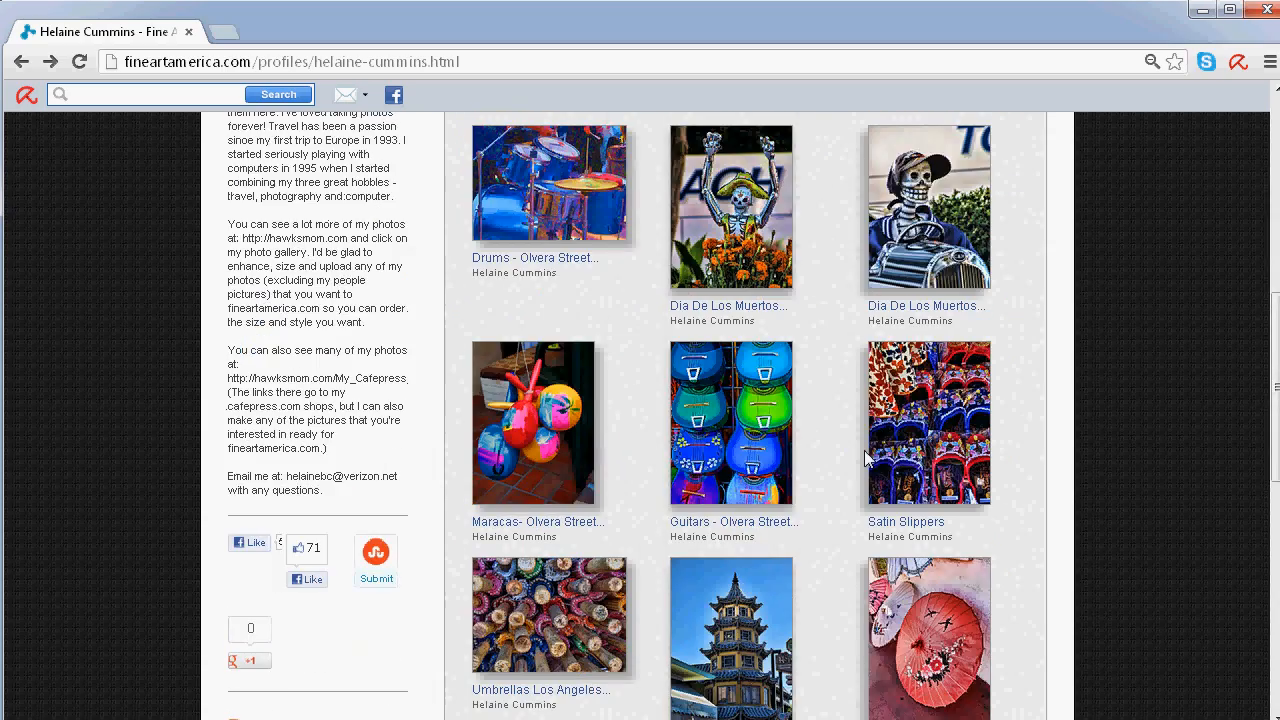
scroll(866, 457, "down", 3)
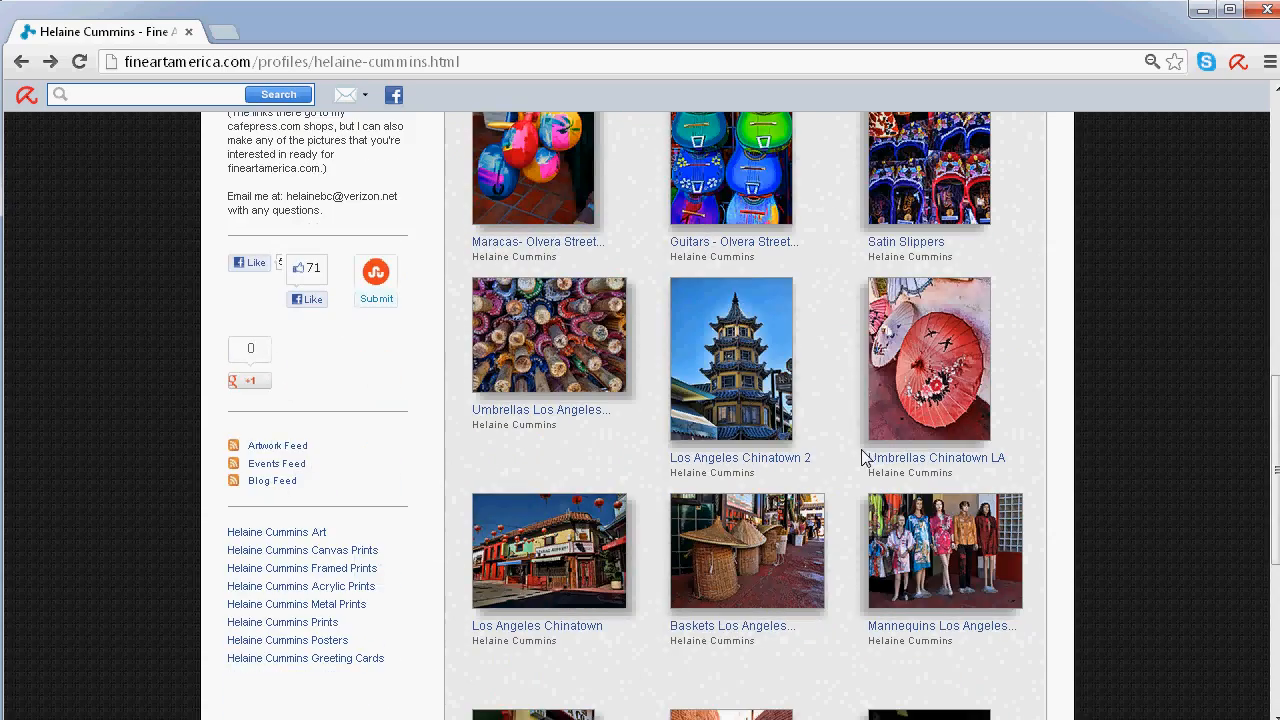
scroll(866, 457, "down", 4)
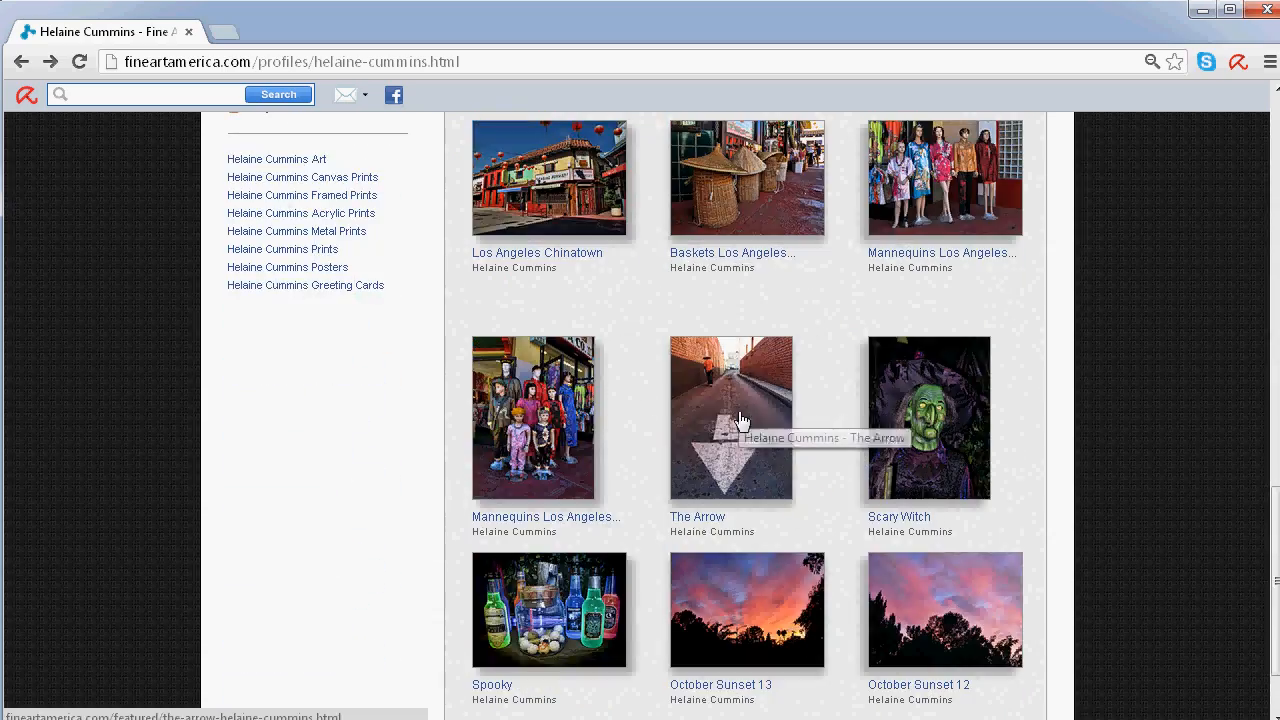
left_click(735, 425)
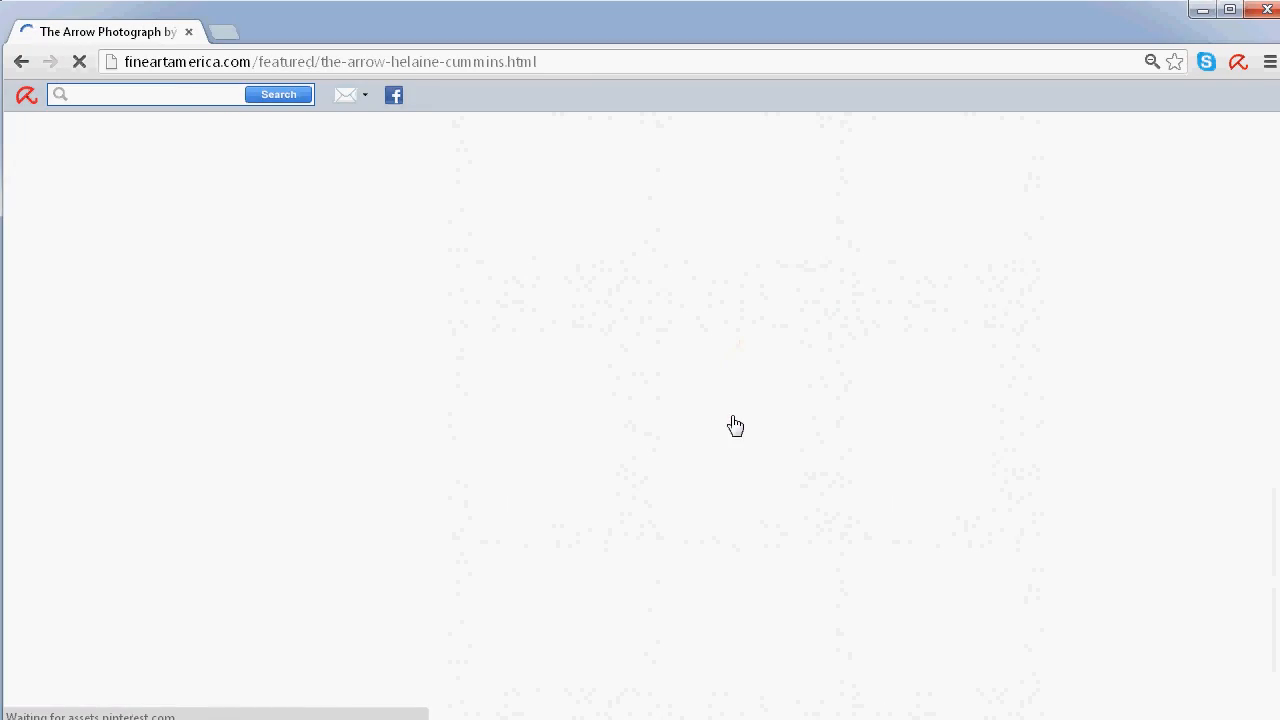
- Examine "The Arrow" photograph from the walking figure to the tip of the painted arrow, and reload its page
scroll(849, 391, "down", 2)
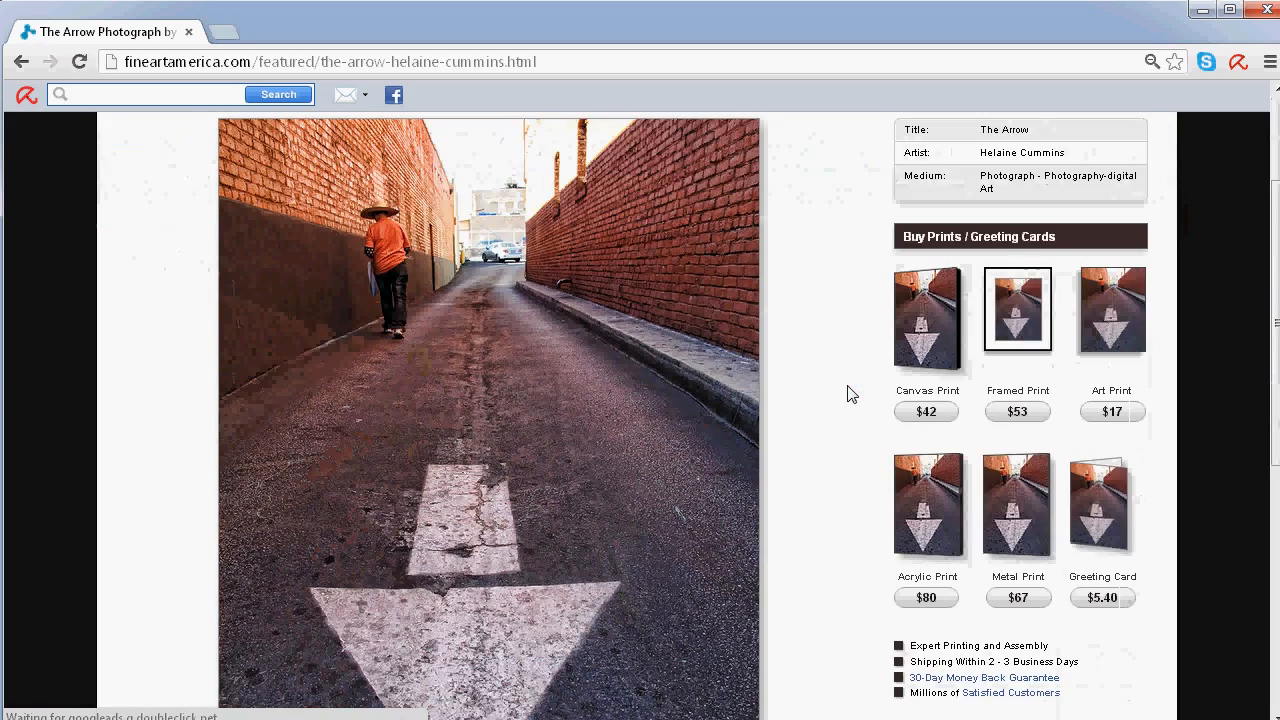
scroll(848, 393, "down", 1)
scroll(847, 393, "up", 1)
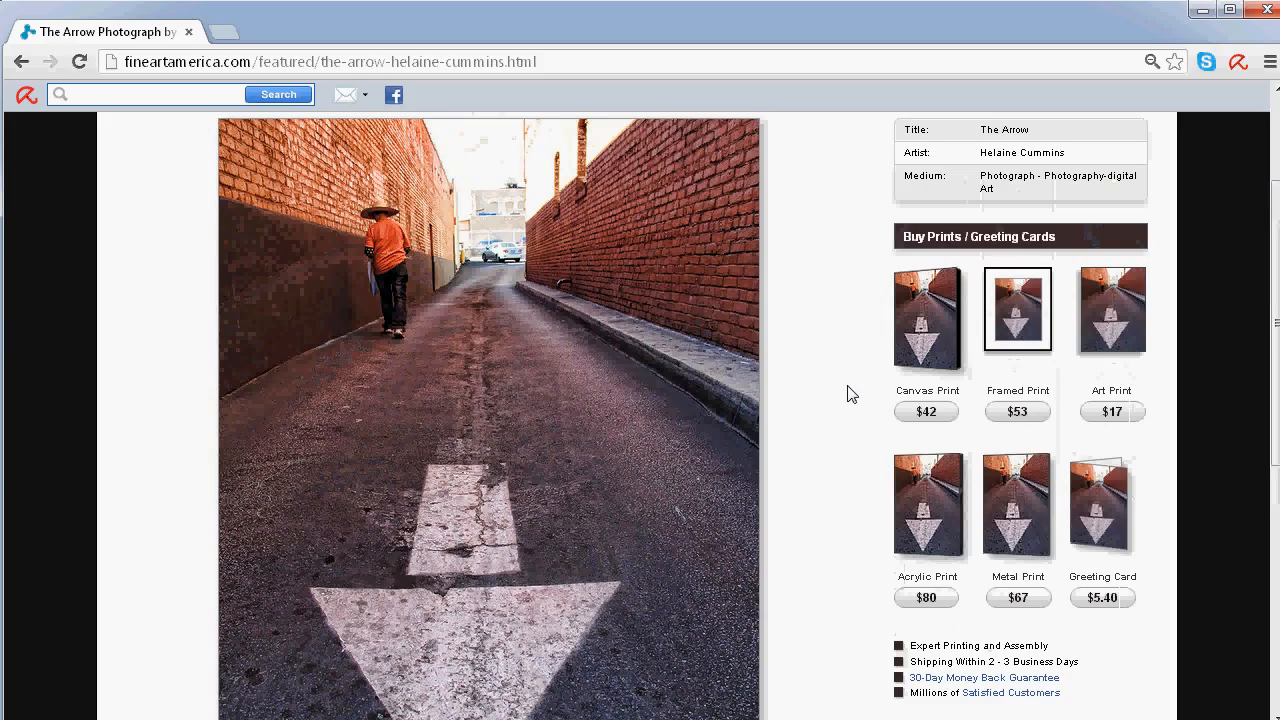
scroll(847, 393, "down", 2)
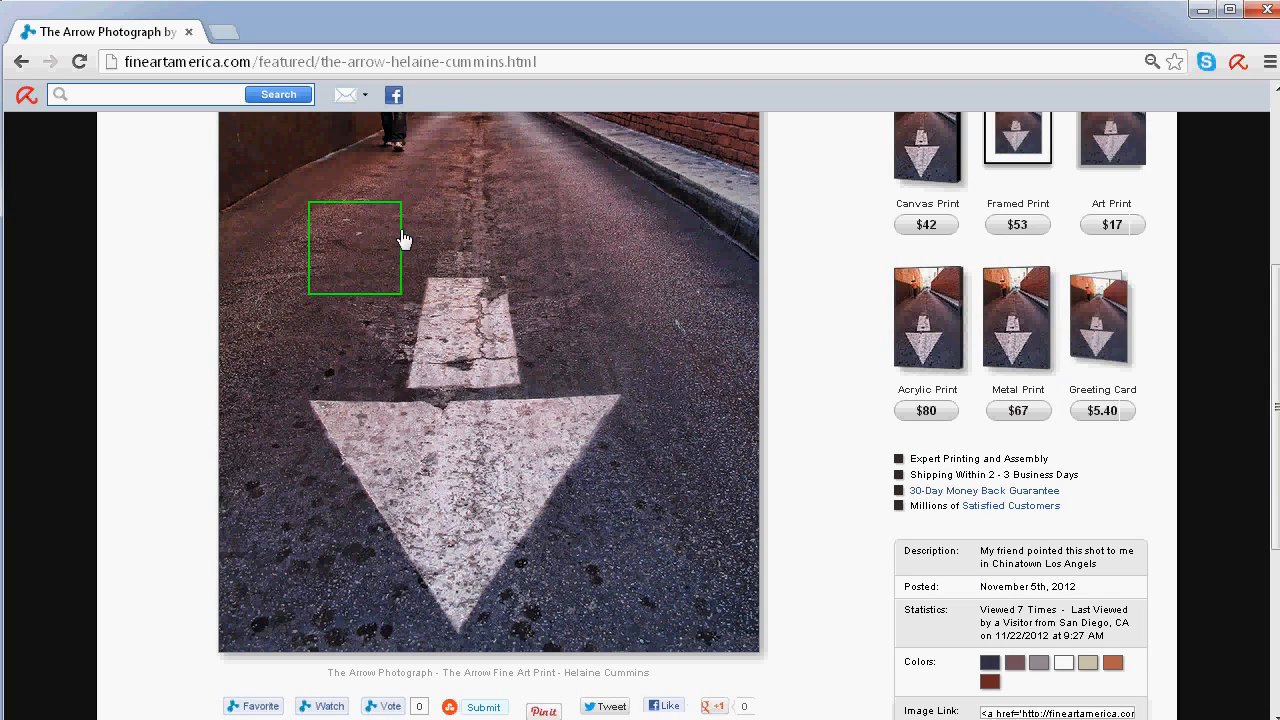
scroll(891, 325, "up", 2)
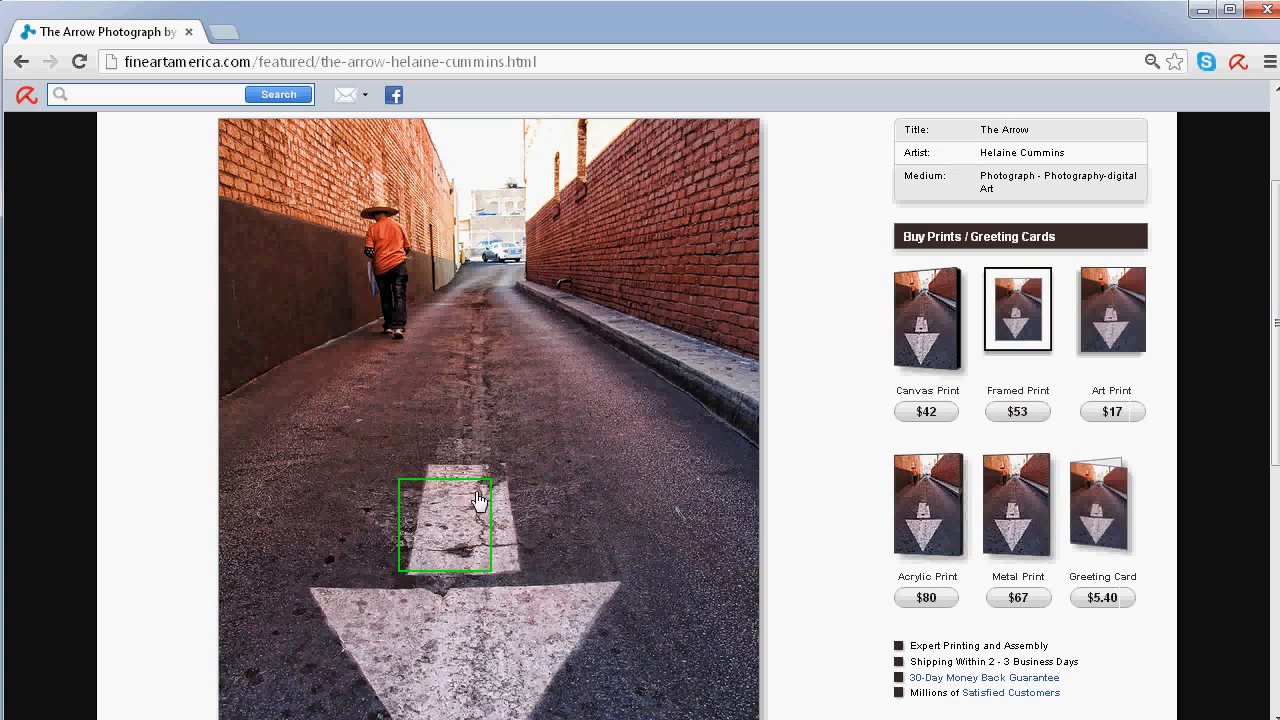
scroll(610, 375, "down", 2)
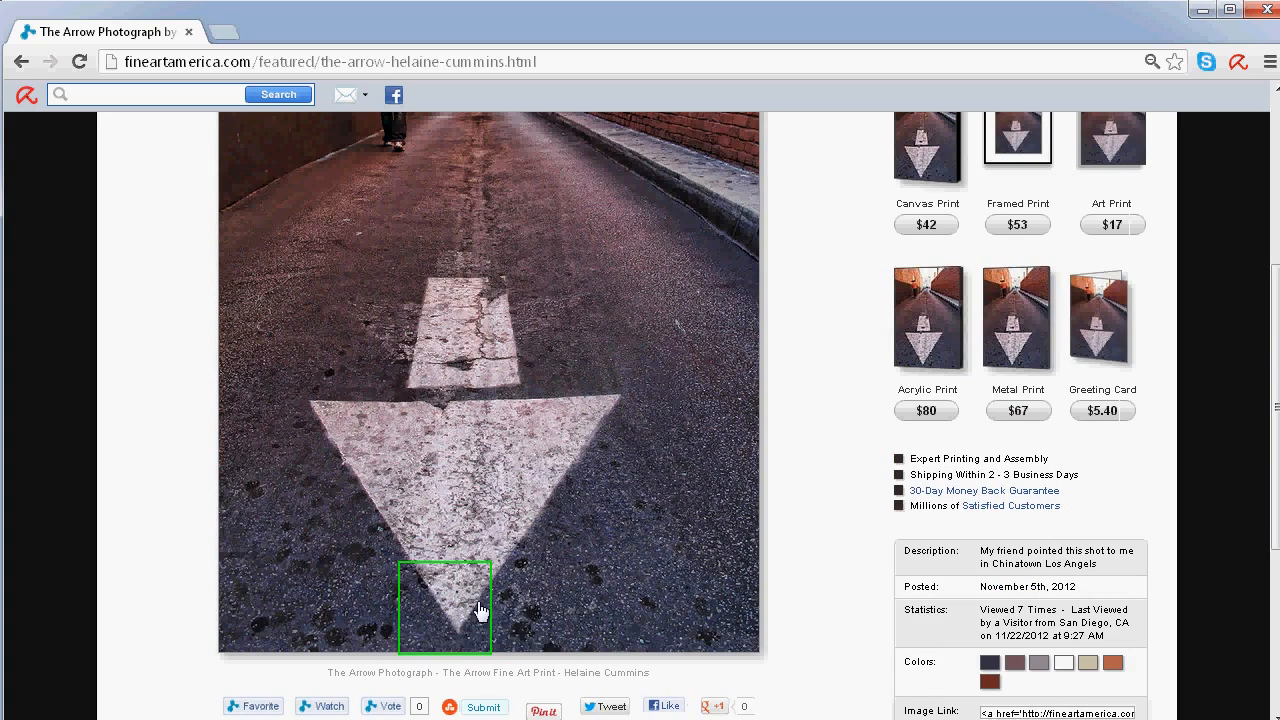
scroll(677, 420, "up", 2)
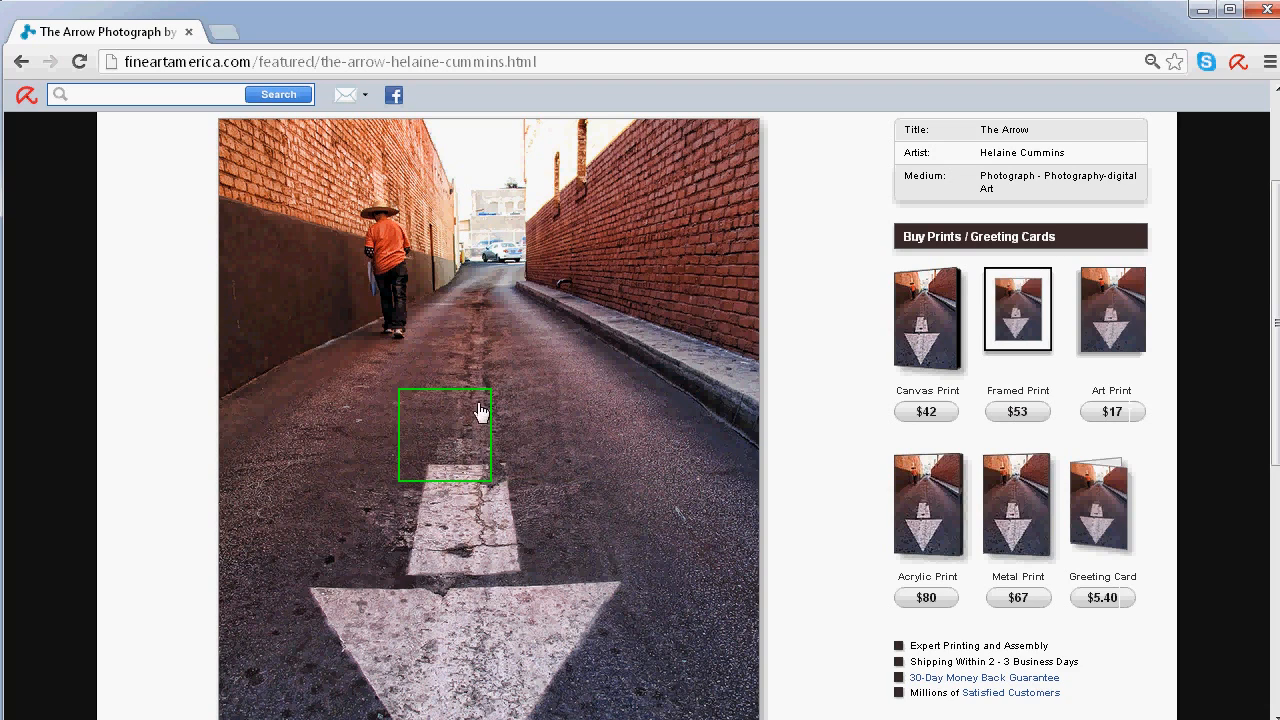
key("F5")
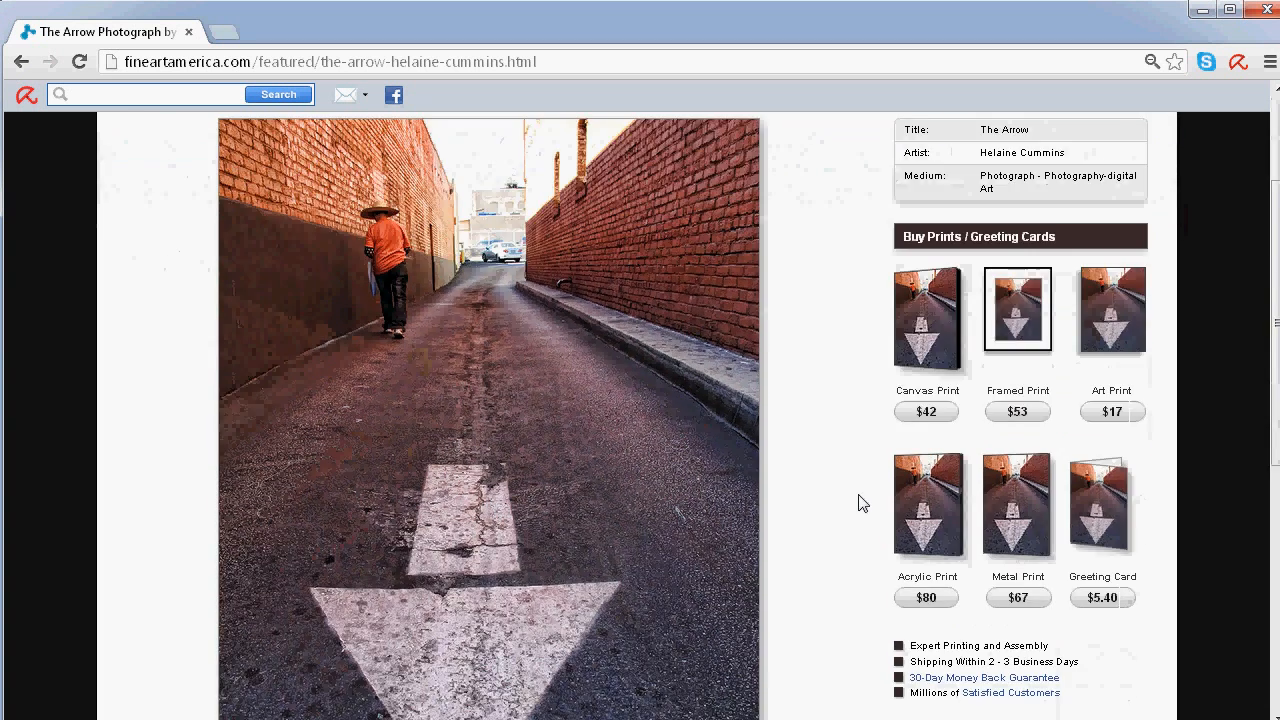
- Try different page zoom levels for viewing the whole arrow photograph, ending at 90%
scroll(860, 500, "down", 1)
scroll(834, 470, "down", 4, "ctrl")
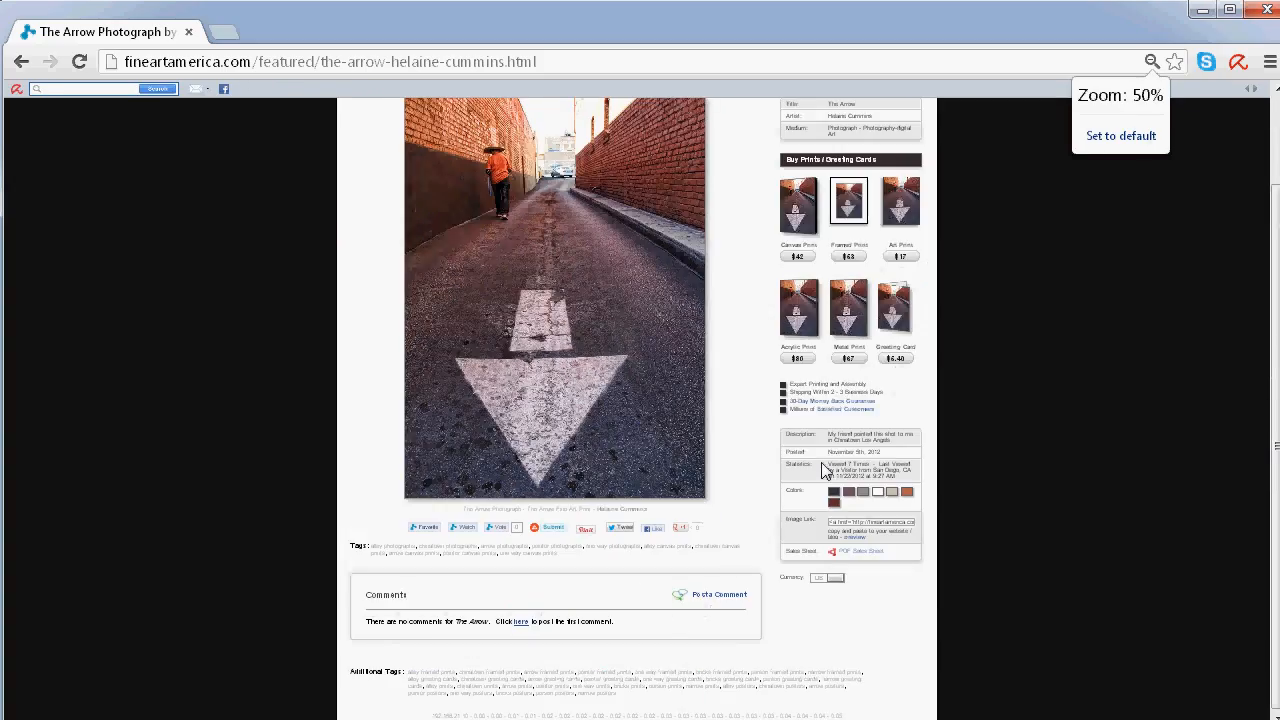
scroll(824, 469, "up", 6, "ctrl")
scroll(824, 470, "down", 5, "ctrl")
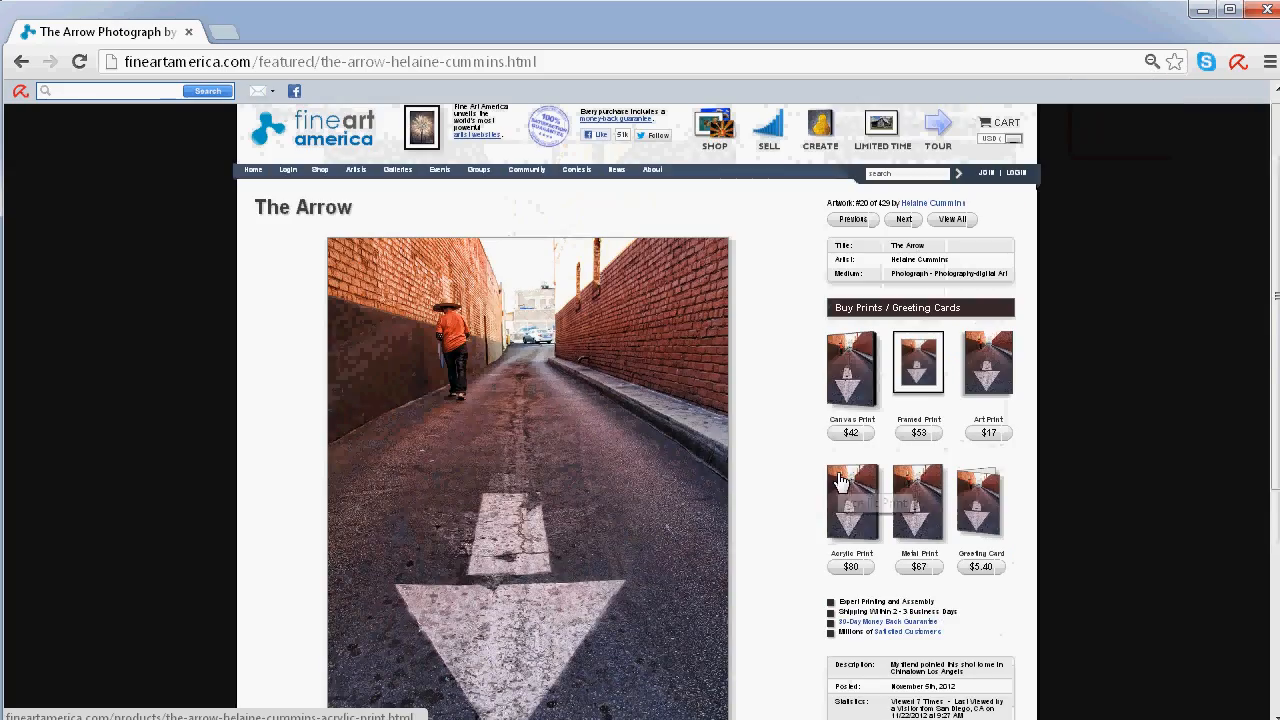
scroll(803, 463, "down", 1, "ctrl")
scroll(797, 458, "up", 5, "ctrl")
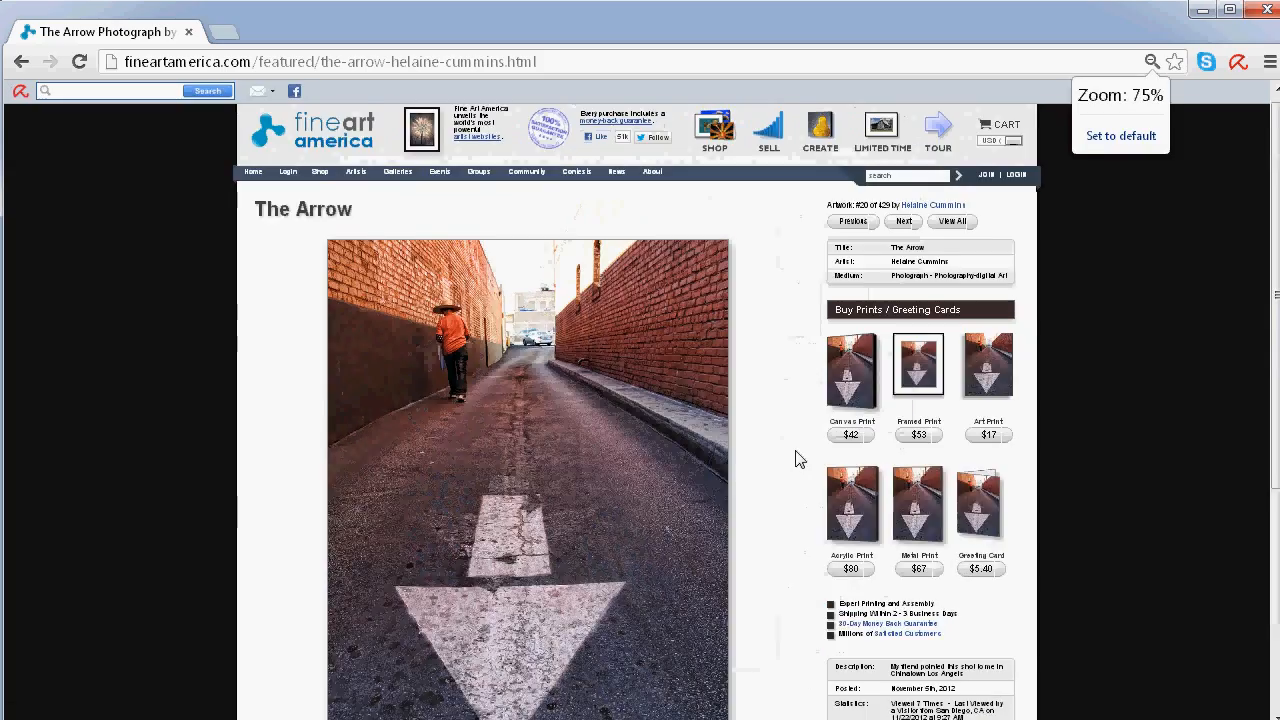
scroll(797, 453, "down", 1, "ctrl")
scroll(797, 453, "down", 2)
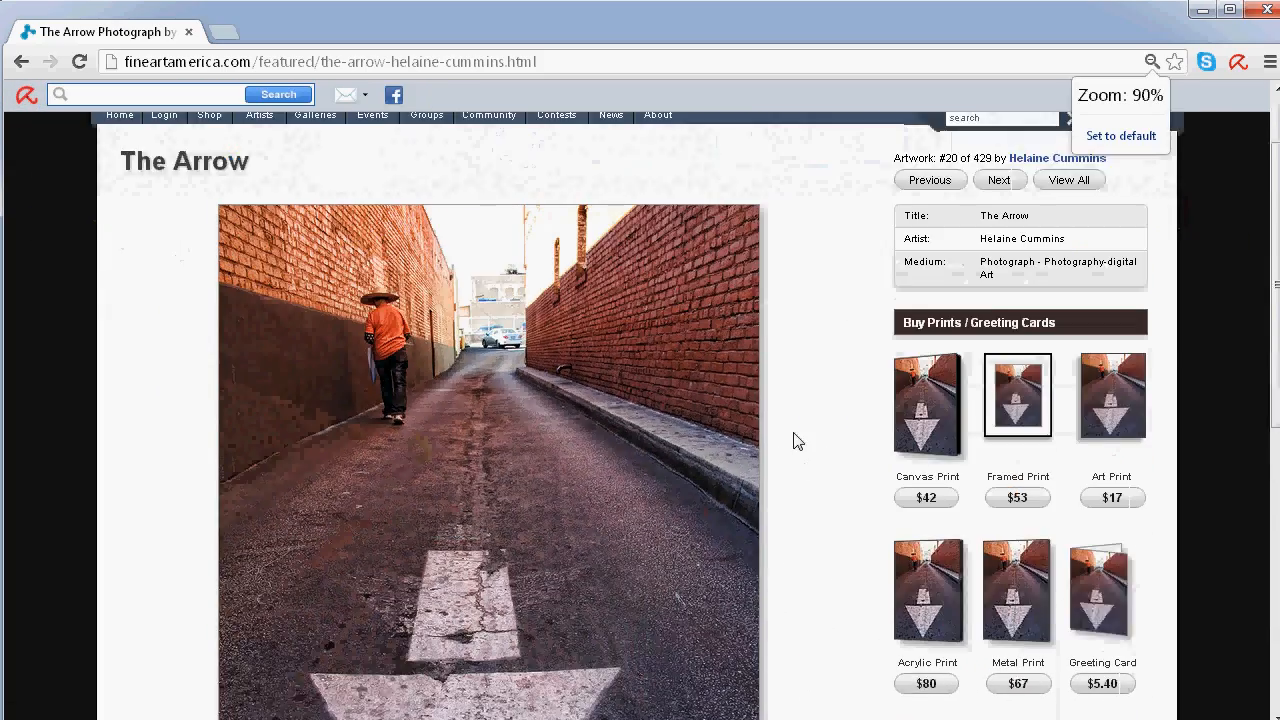
scroll(819, 463, "down", 1)
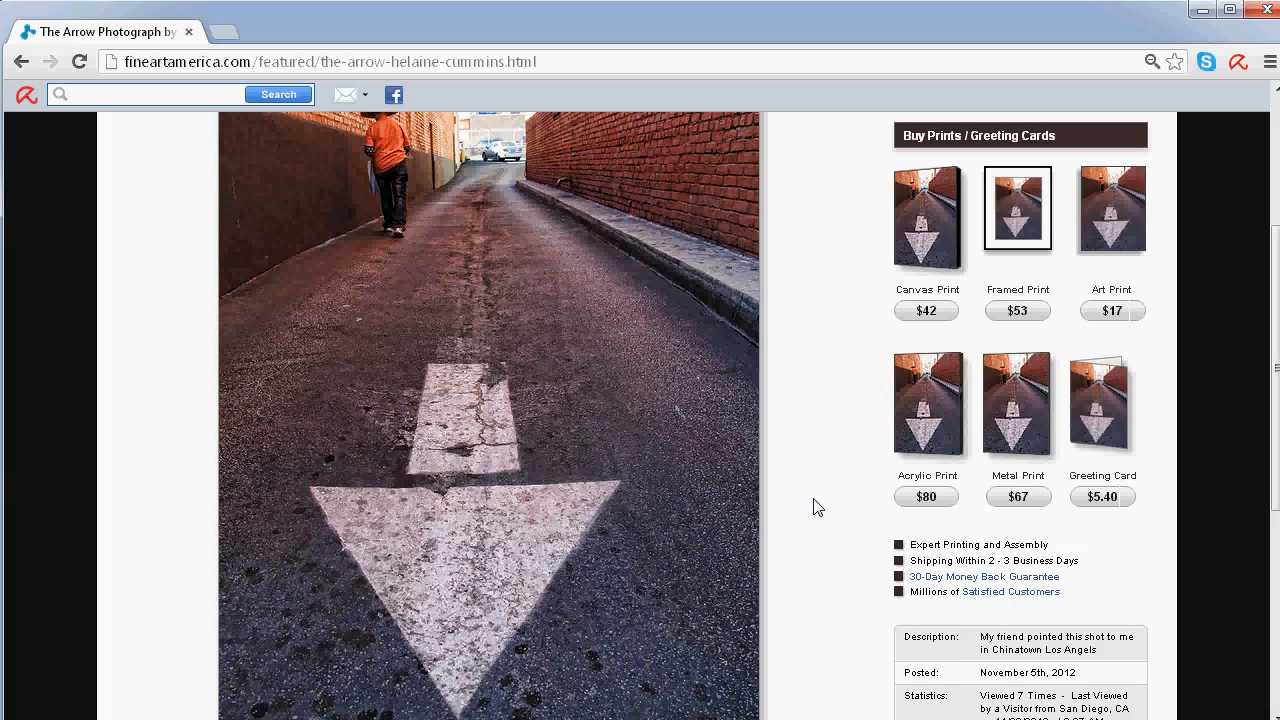
- Show the artwork page in full screen and frame both the walking figure and the painted arrow in view
key("F11")
scroll(811, 508, "up", 2)
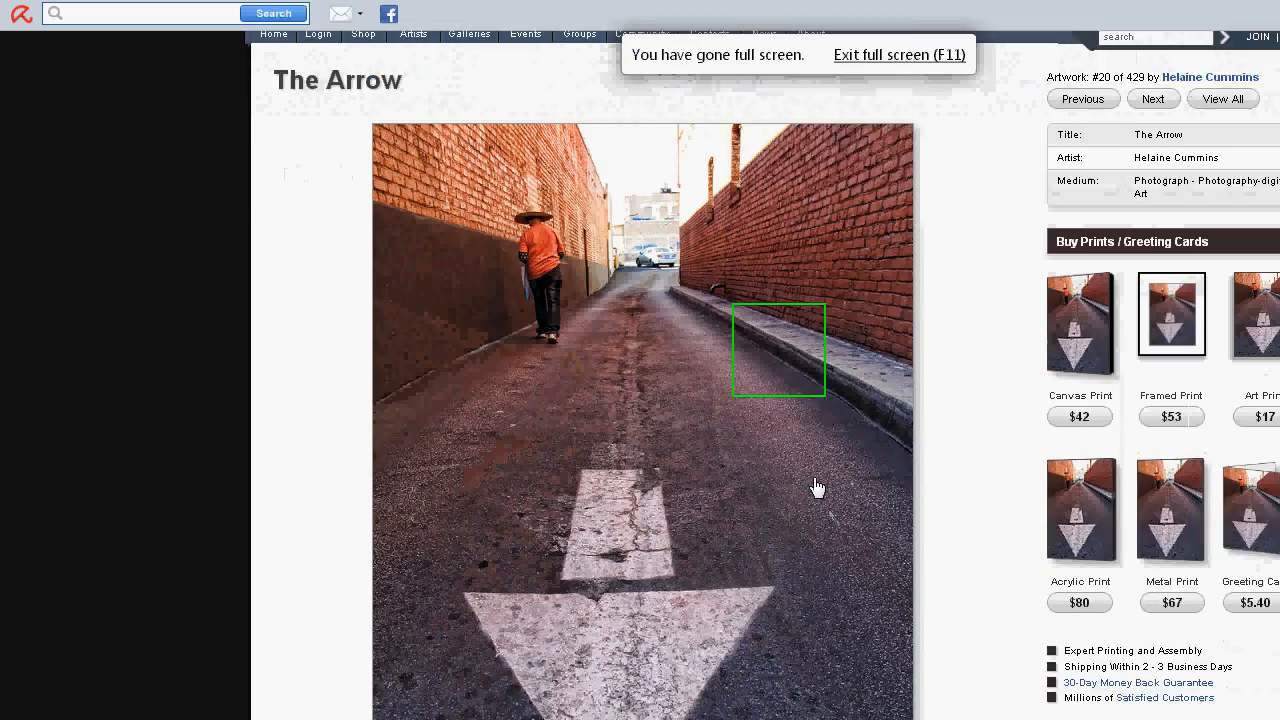
scroll(816, 487, "down", 1)
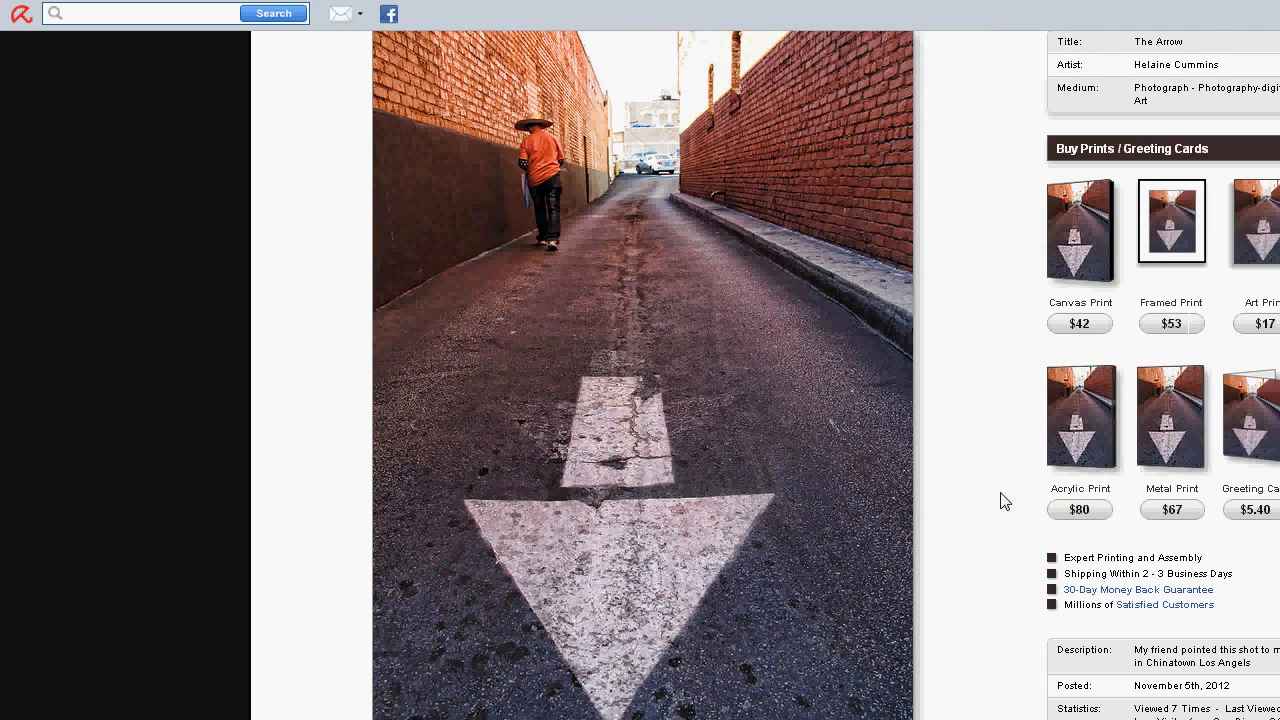
scroll(1004, 502, "up", 1)
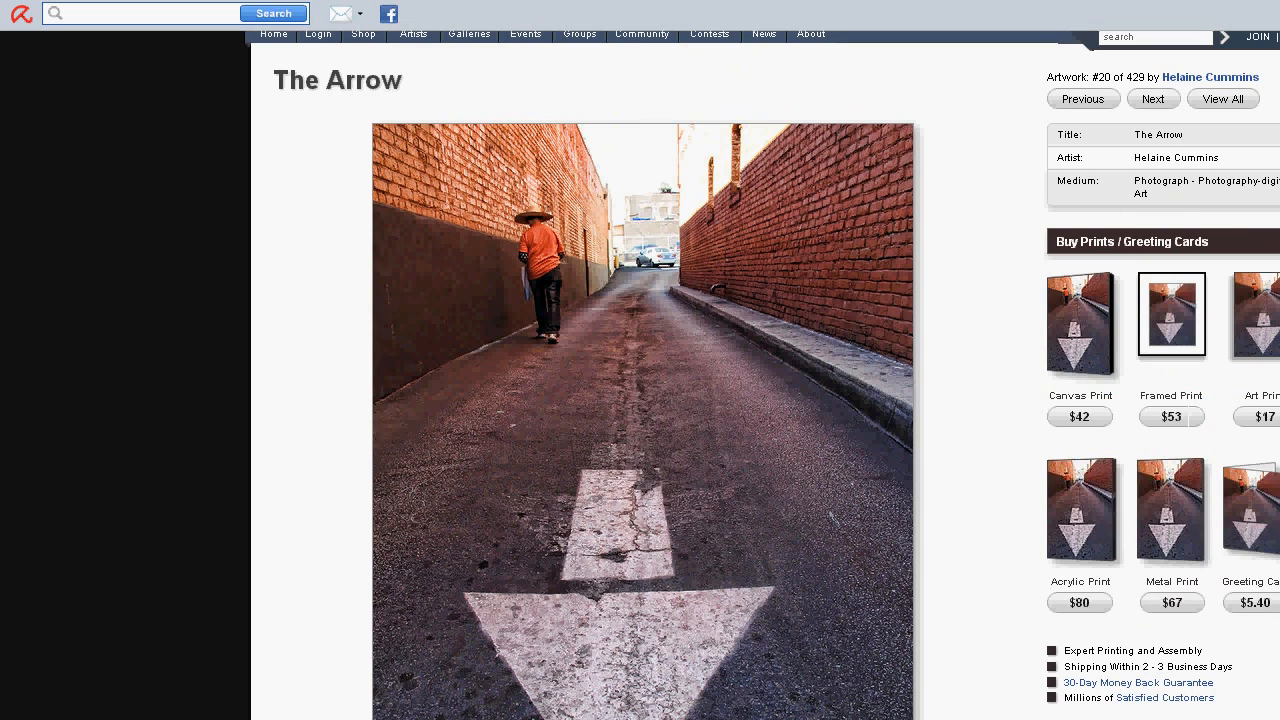
scroll(760, 400, "down", 1)
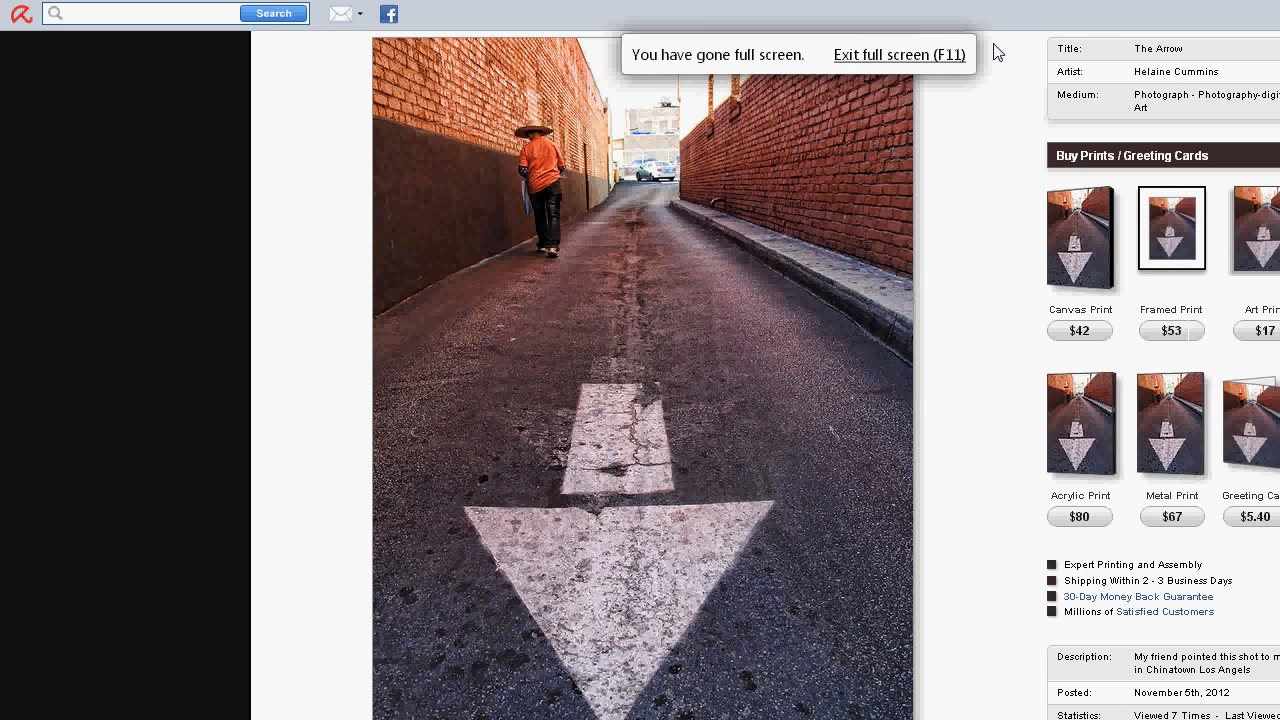
- Exit full screen and close the browser to return to Howler 8
left_click(910, 57)
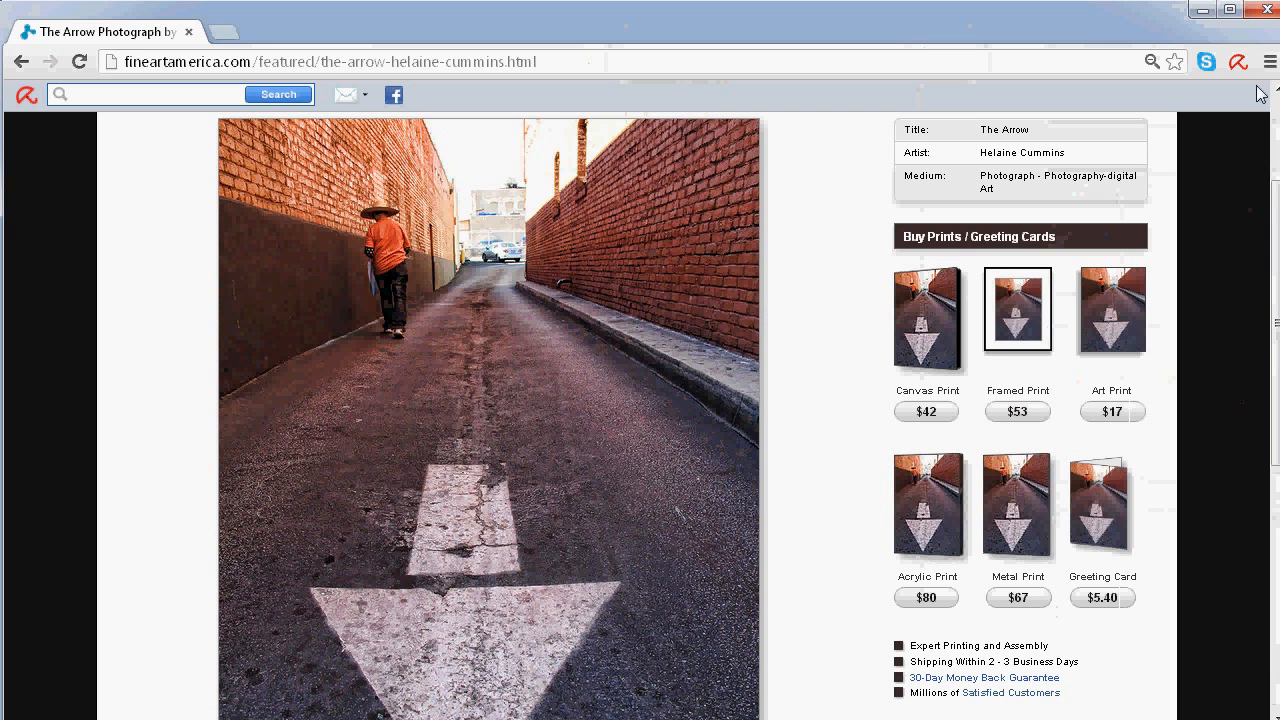
left_click(1266, 14)
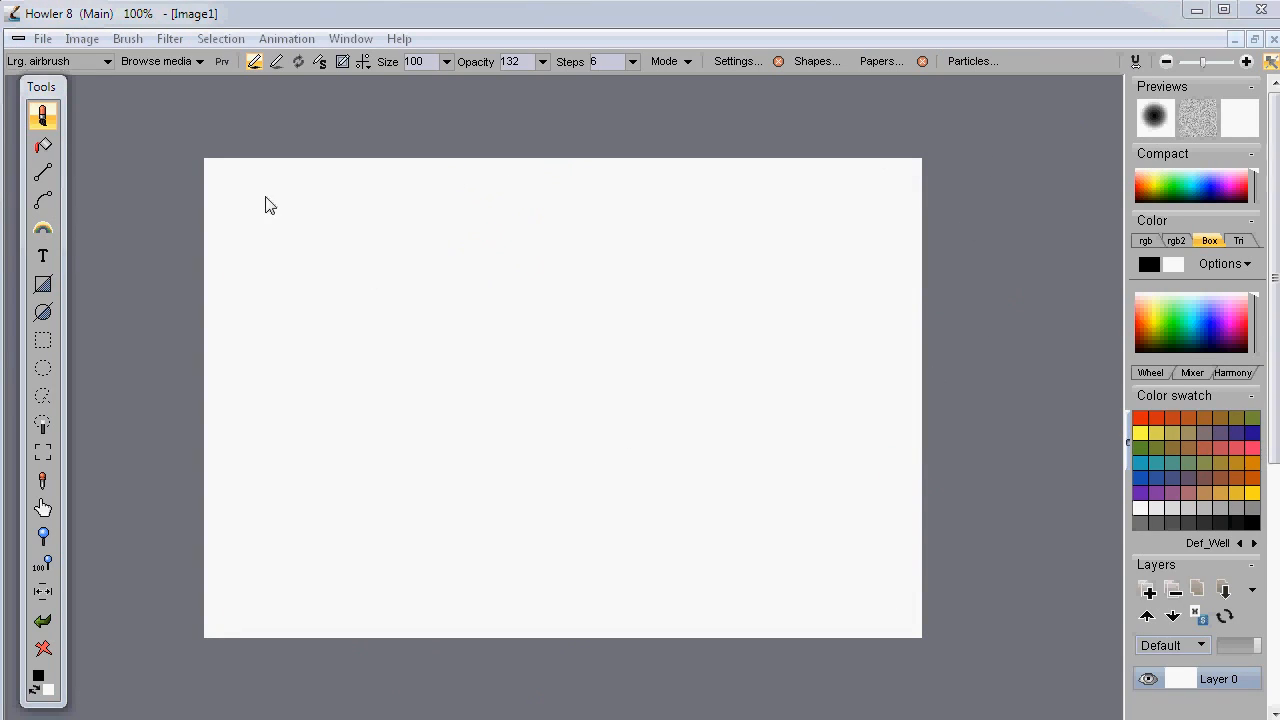
- Paste the clipboard contents as a new image, accepting the loss of the current one, and fit the whole capture in view
left_click(82, 40)
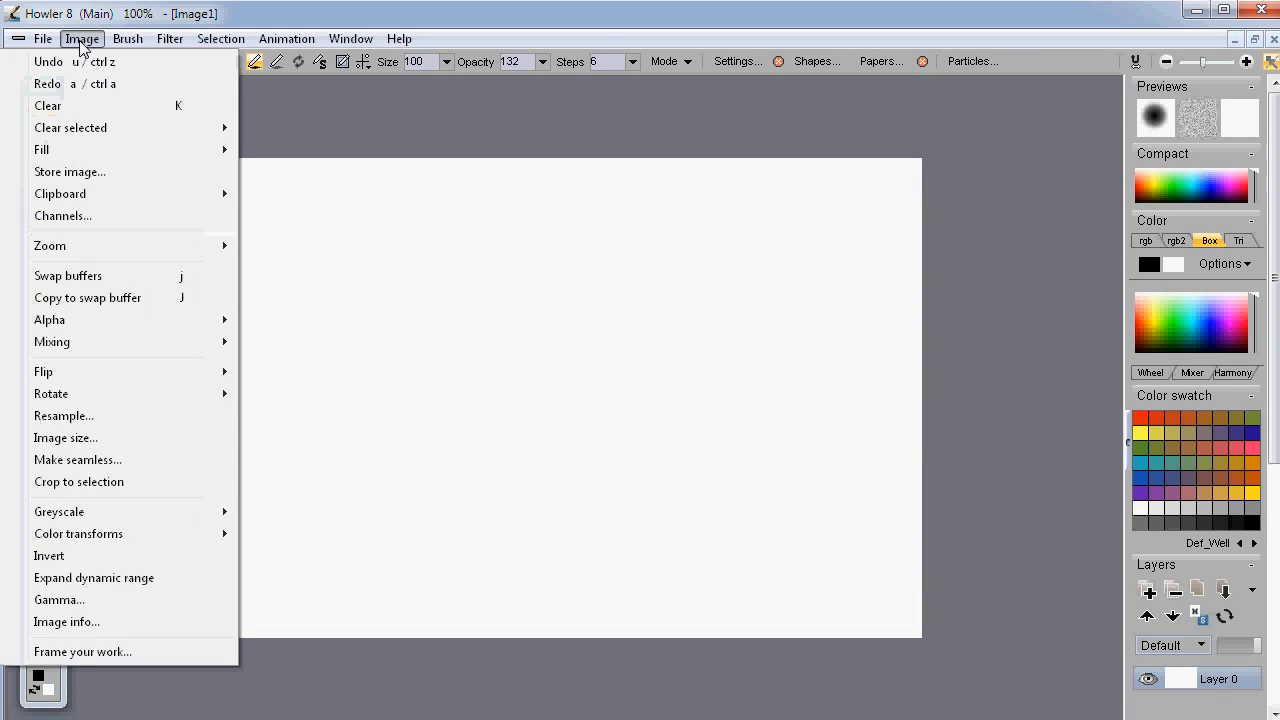
mouse_move(91, 192)
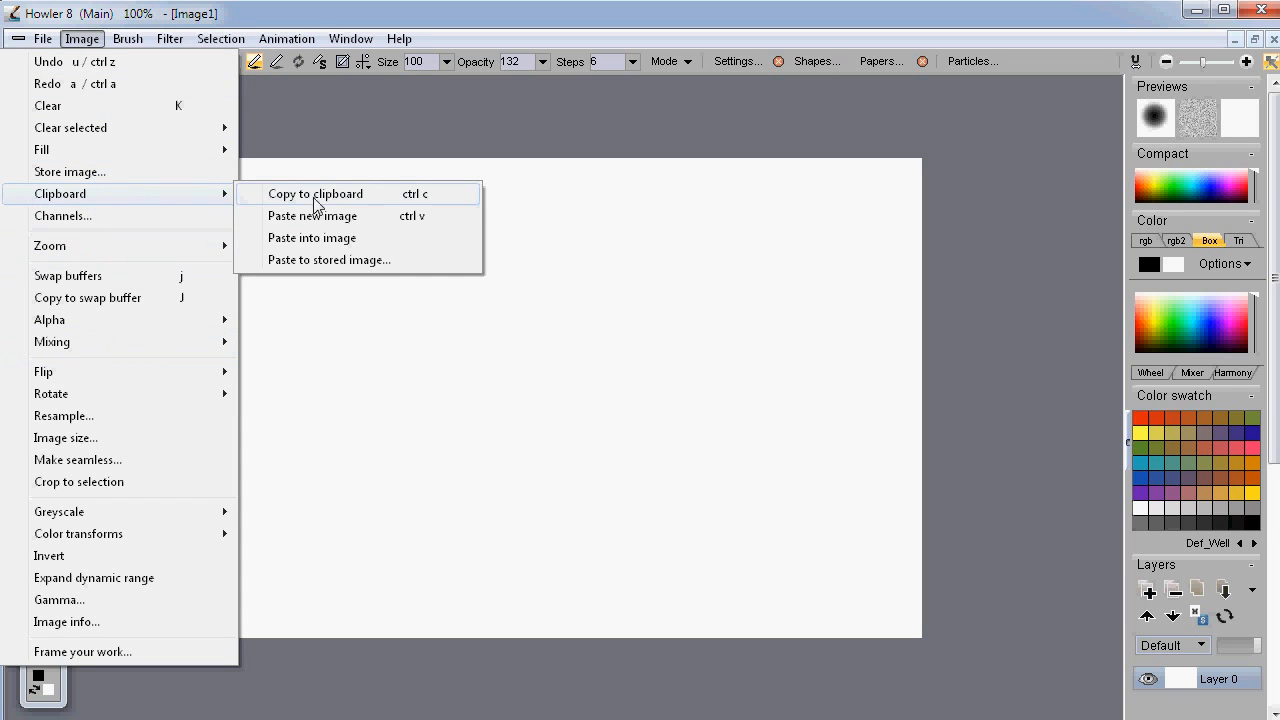
left_click(330, 224)
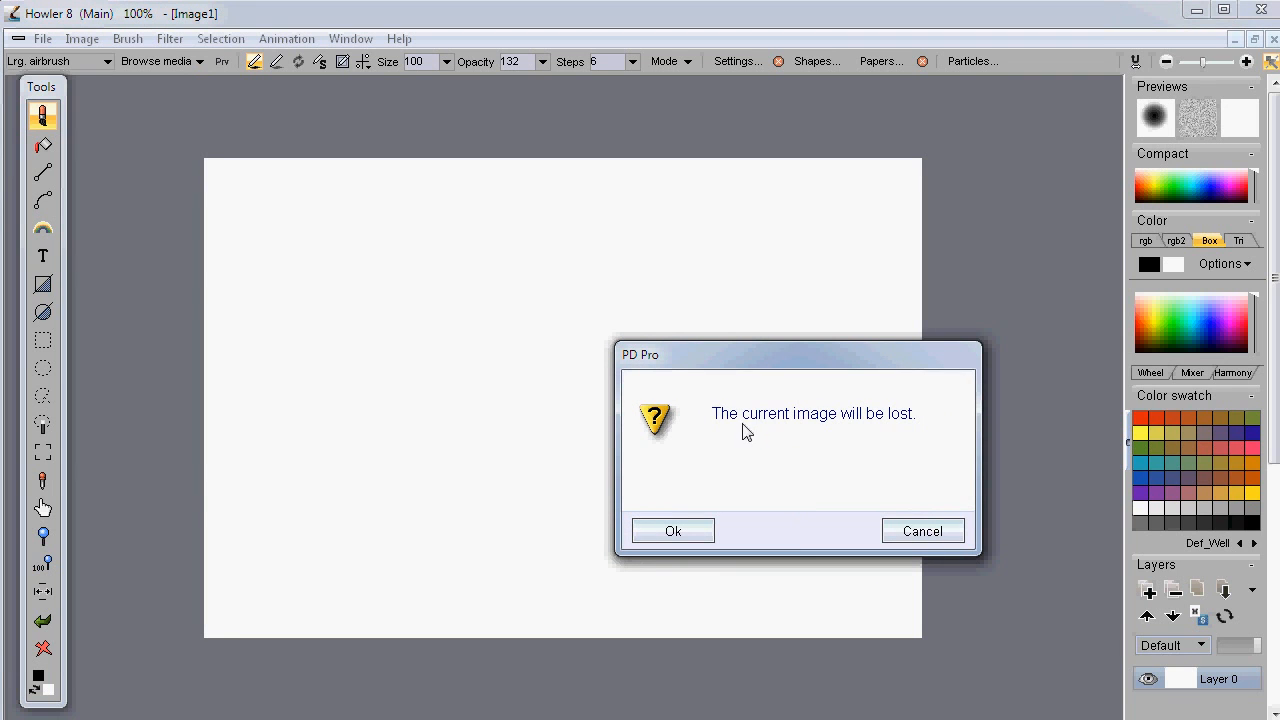
left_click(673, 532)
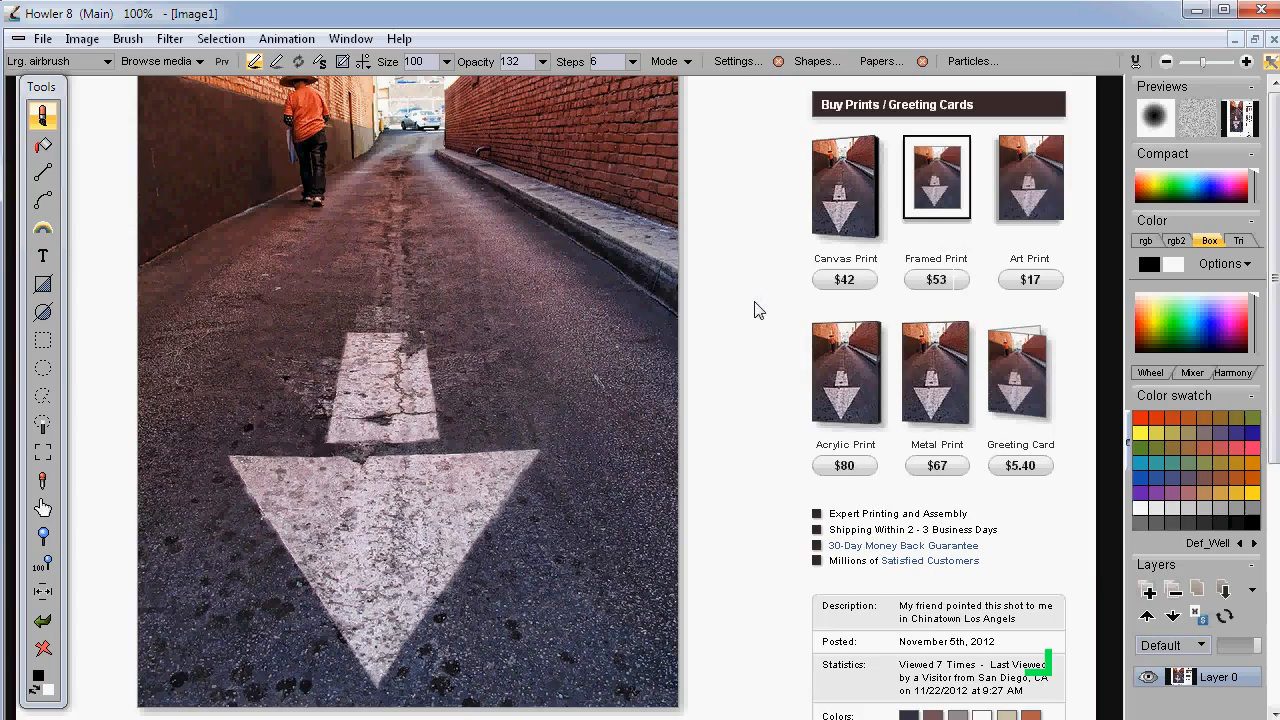
scroll(754, 301, "up", 1)
scroll(754, 301, "down", 3)
scroll(730, 326, "up", 1)
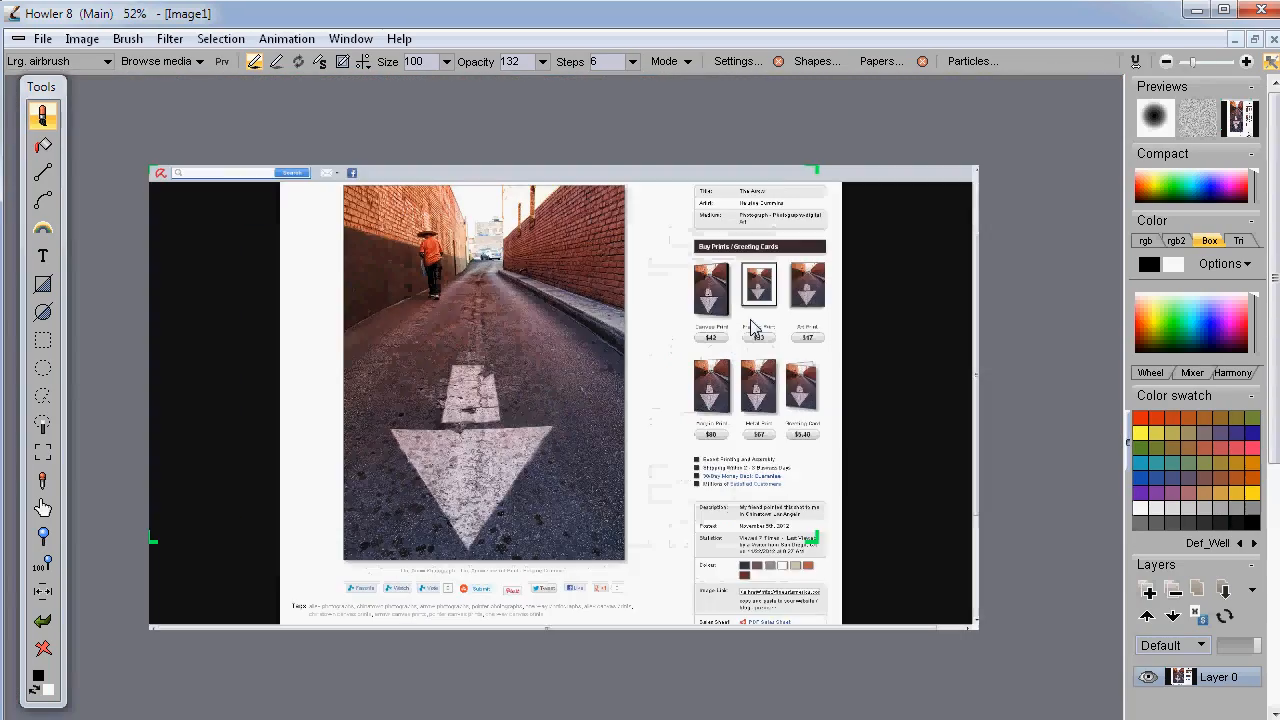
scroll(780, 310, "down", 2)
scroll(846, 306, "up", 3)
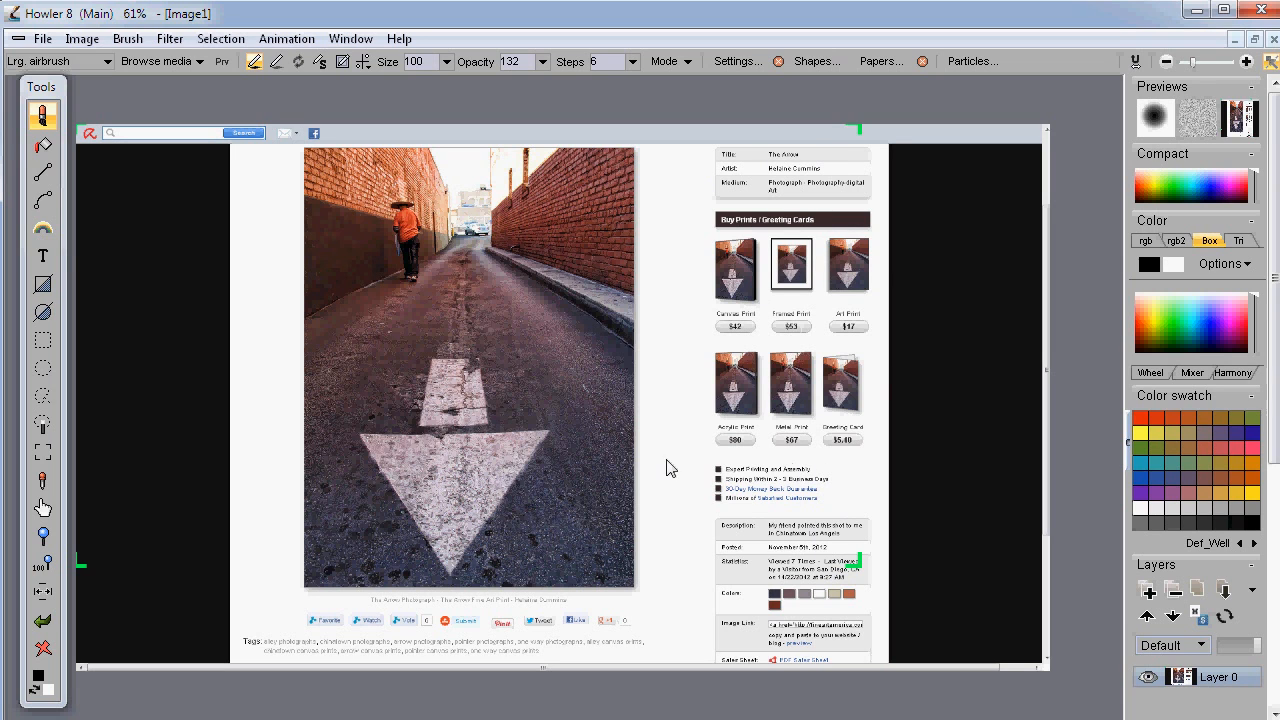
scroll(735, 545, "up", 1)
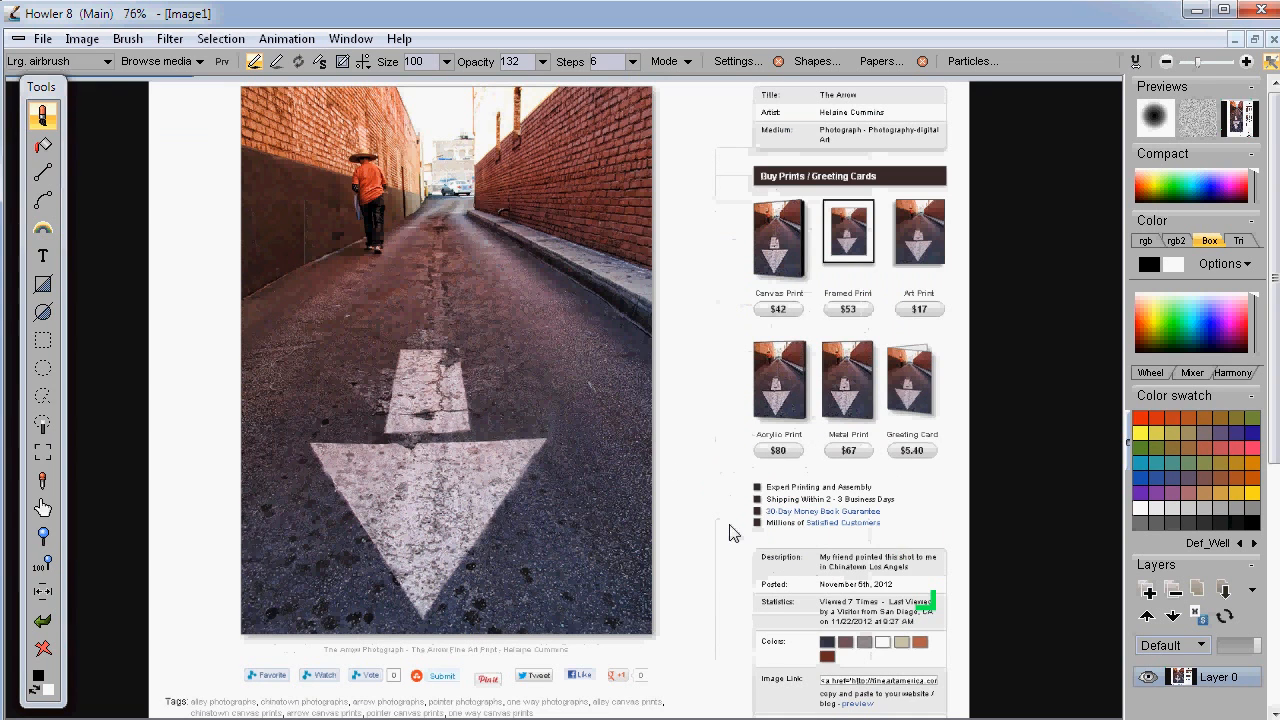
scroll(565, 400, "down", 1)
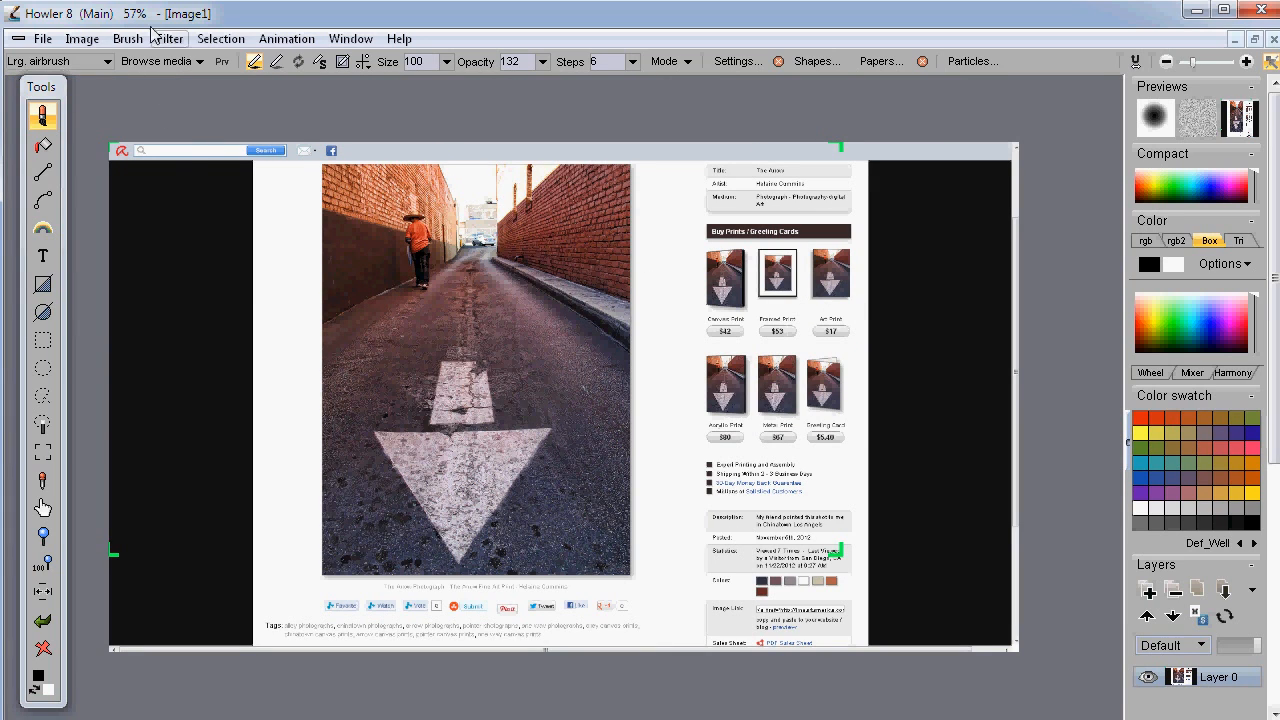
left_click(82, 38)
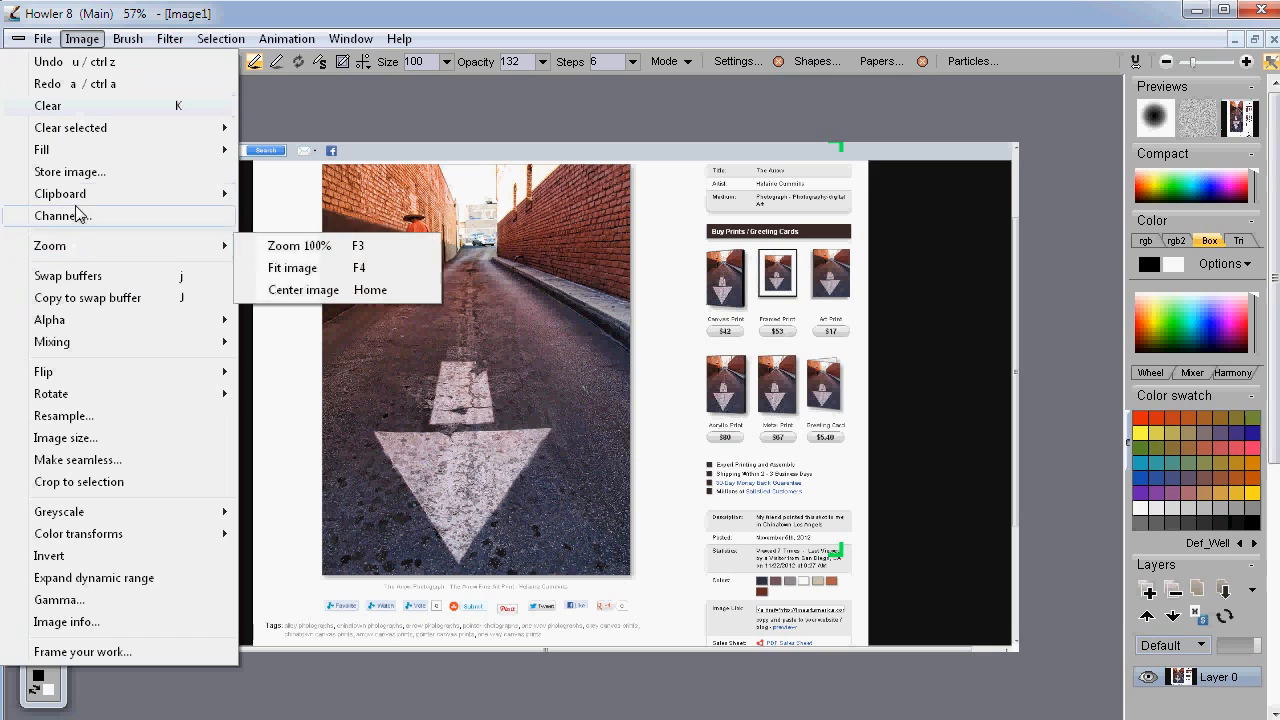
mouse_move(100, 193)
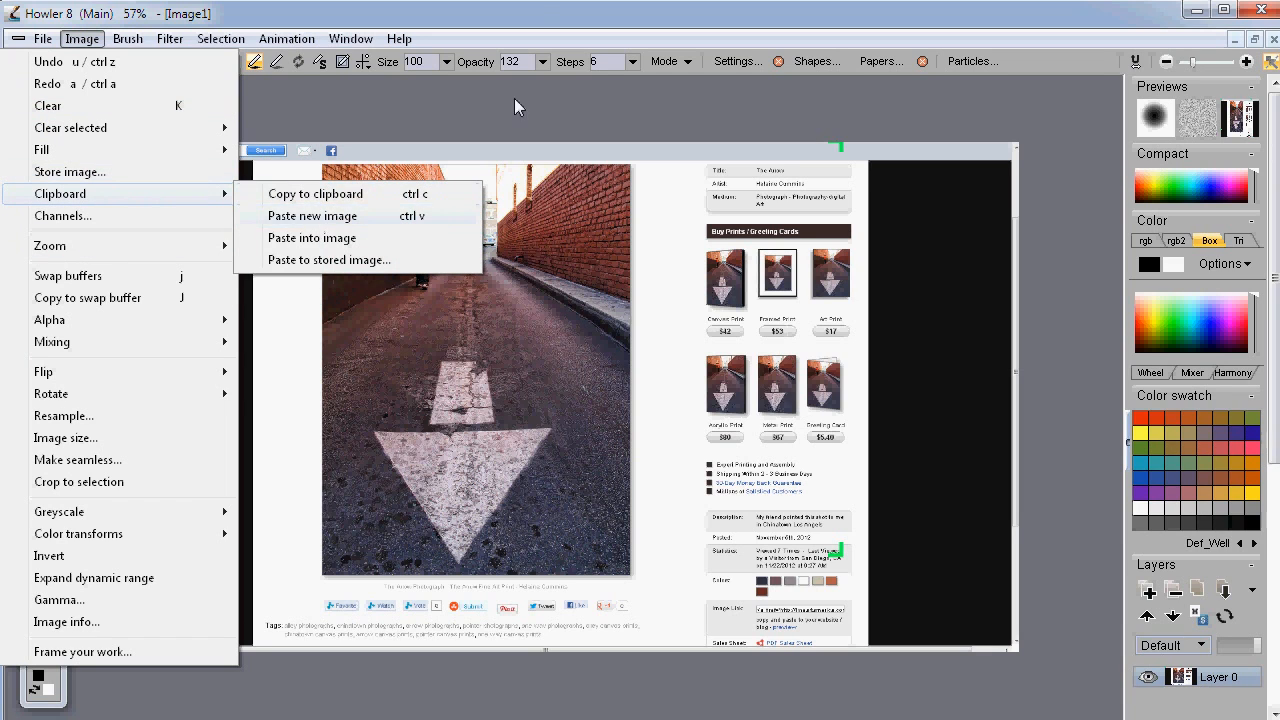
left_click(535, 8)
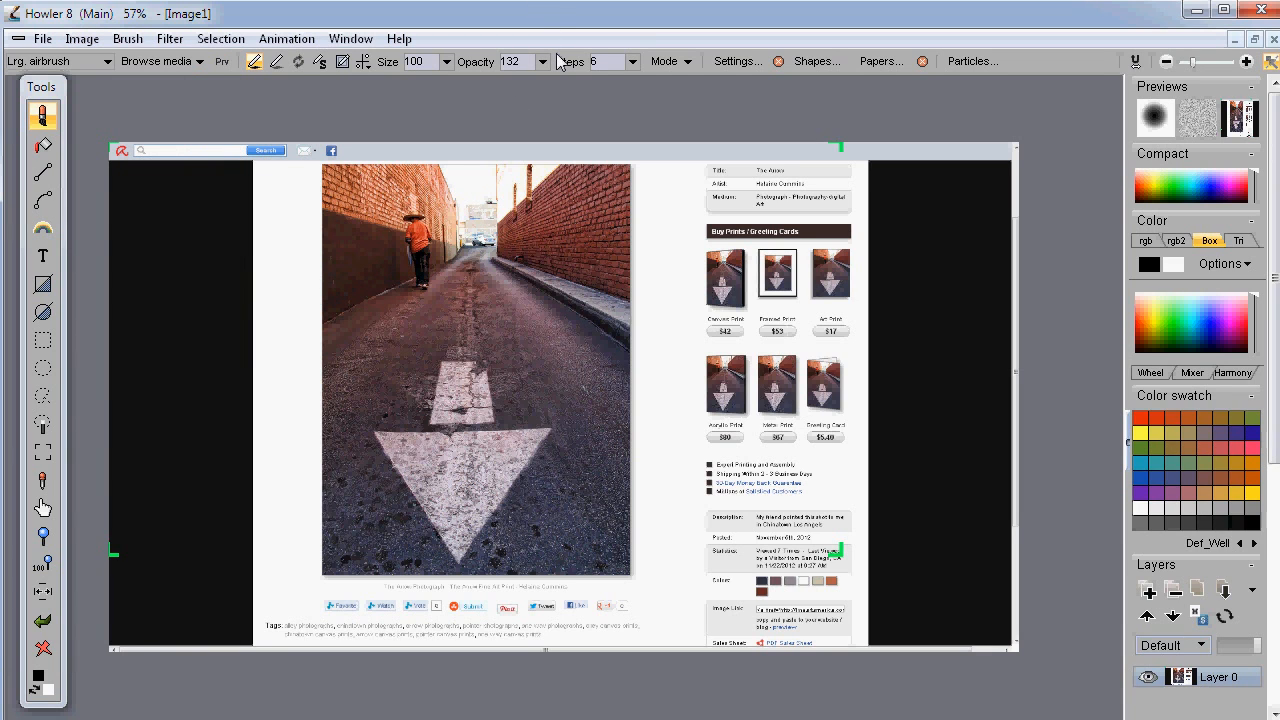
- Paste the clipboard capture again, replacing the existing image, and fit the whole capture in view
key("ctrl+v")
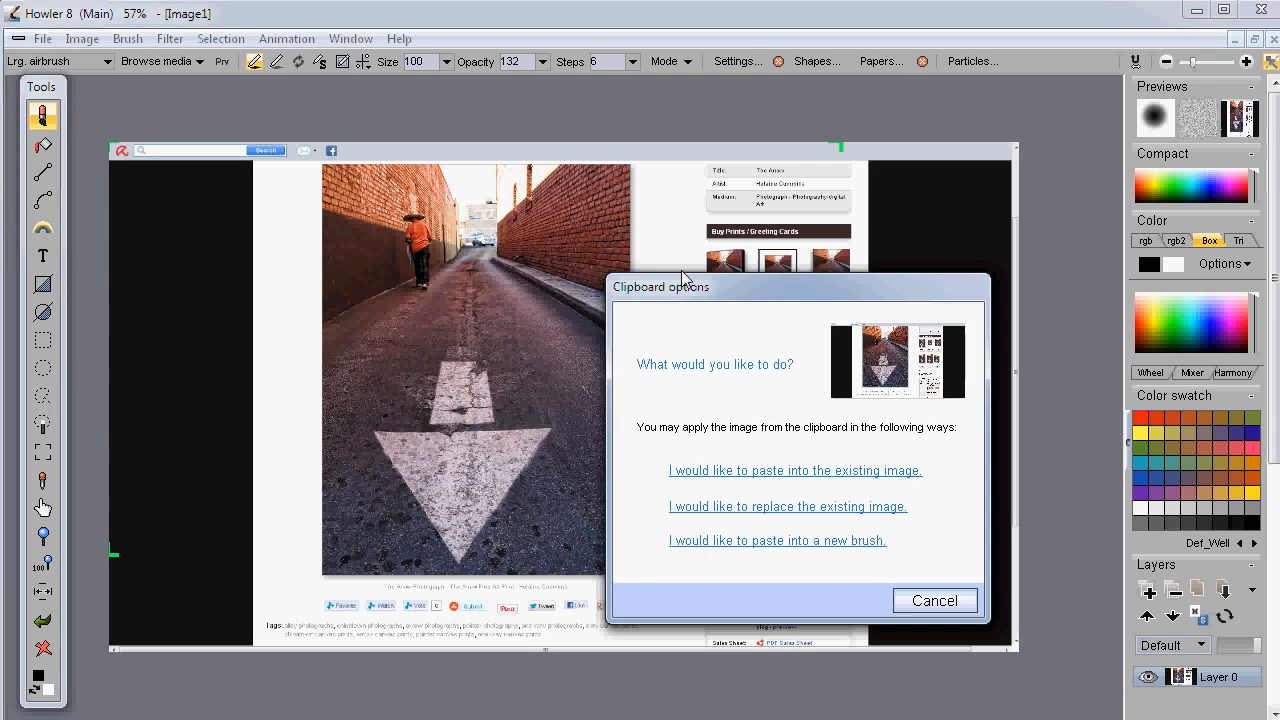
left_click_drag(760, 298, 475, 128)
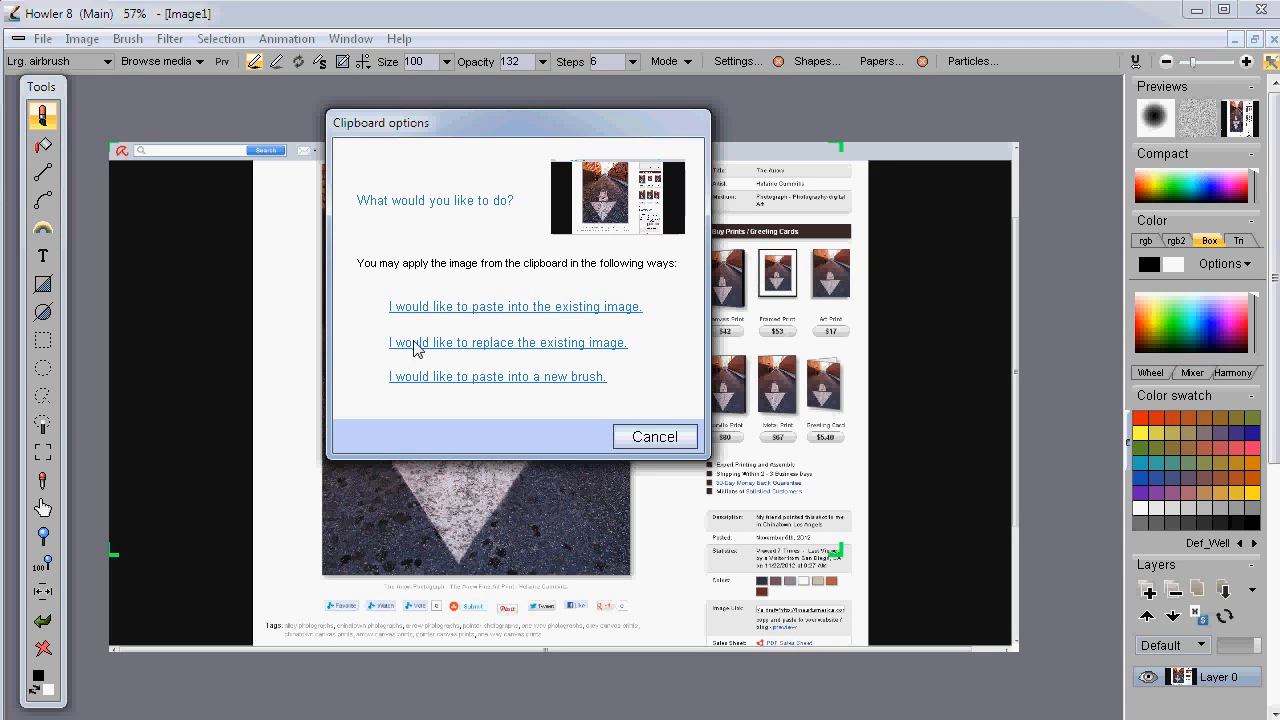
left_click(516, 346)
left_click(684, 530)
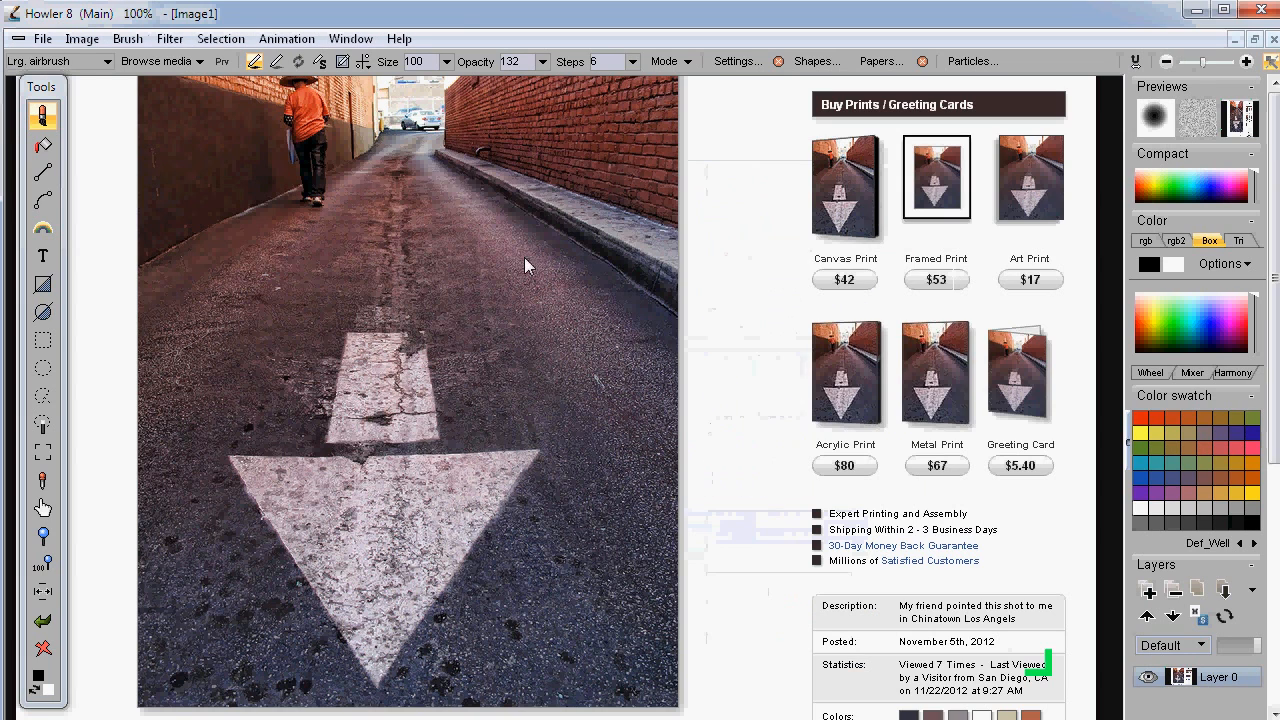
scroll(555, 272, "down", 3)
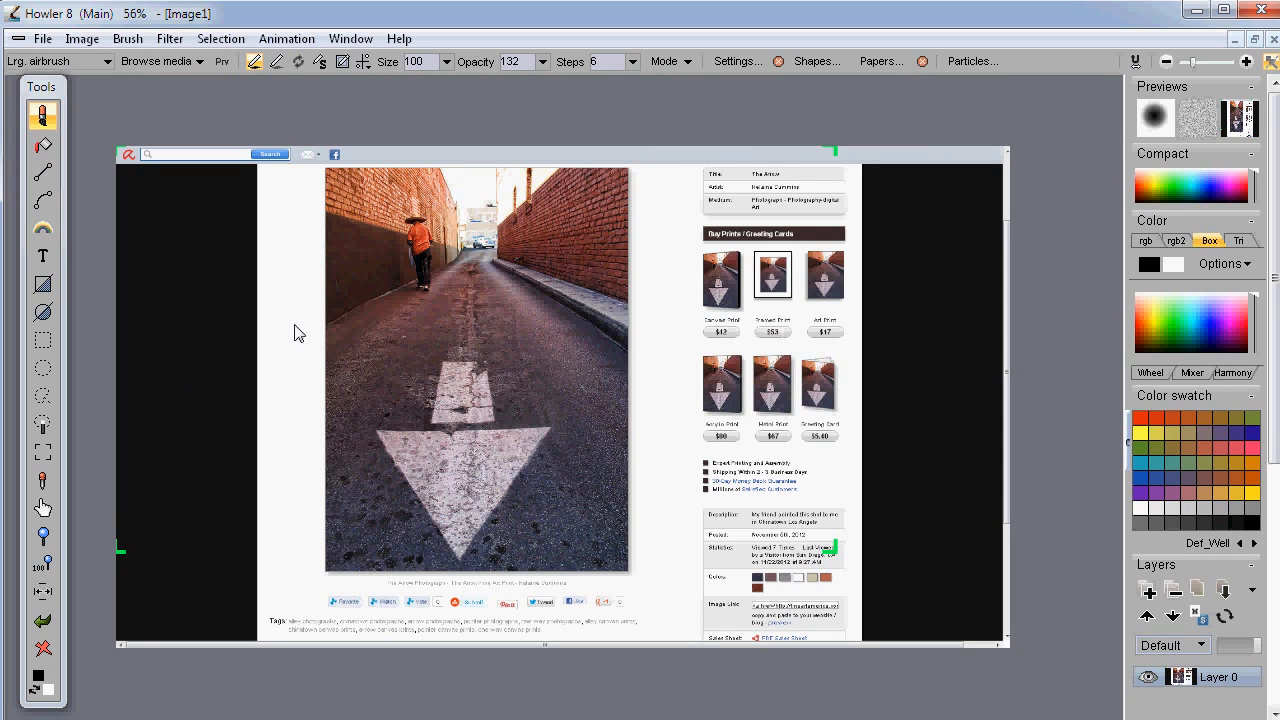
- Enclose the alley photograph in a rectangular selection and check its coverage by turning the alpha overlay on and off again
left_click(43, 342)
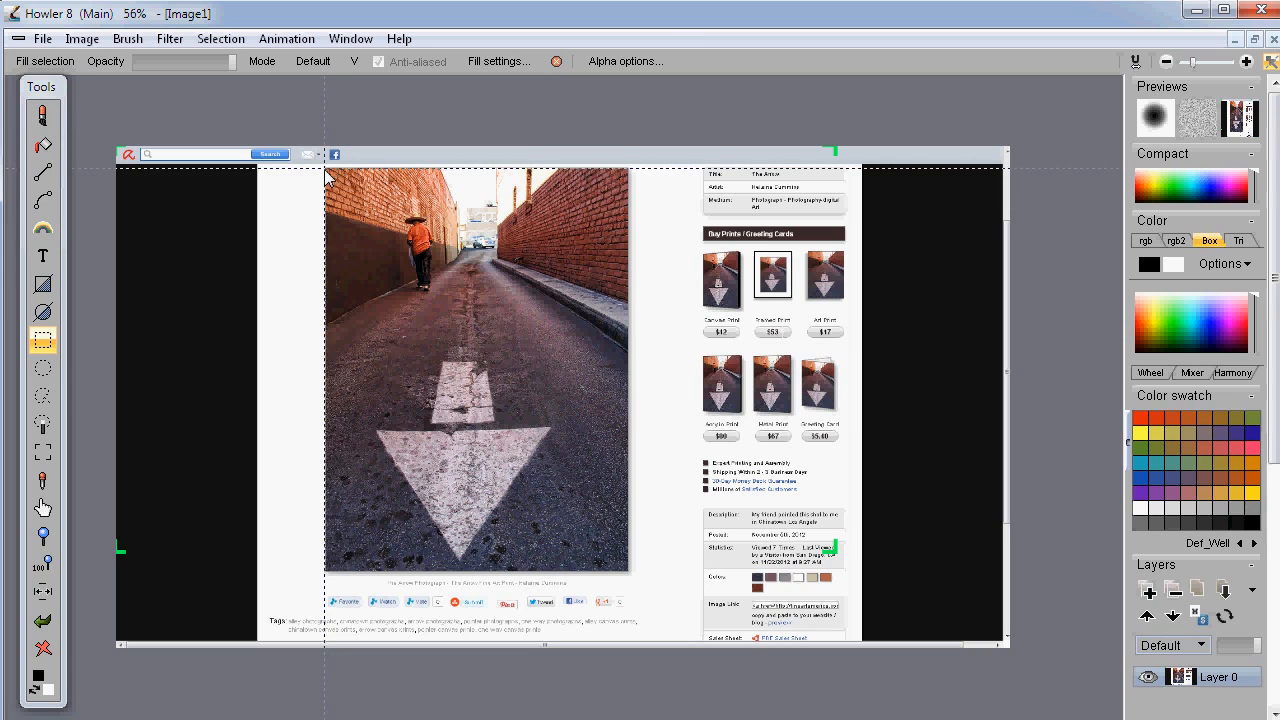
left_click_drag(556, 530, 630, 577)
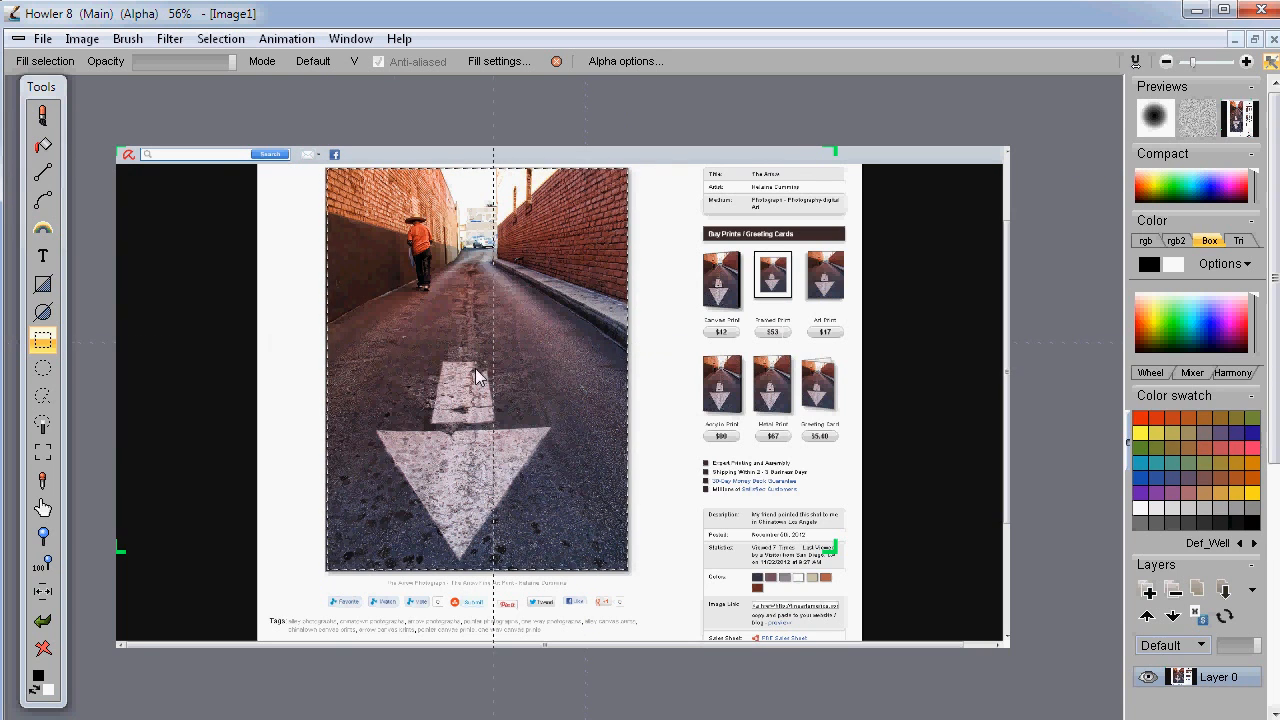
left_click(220, 38)
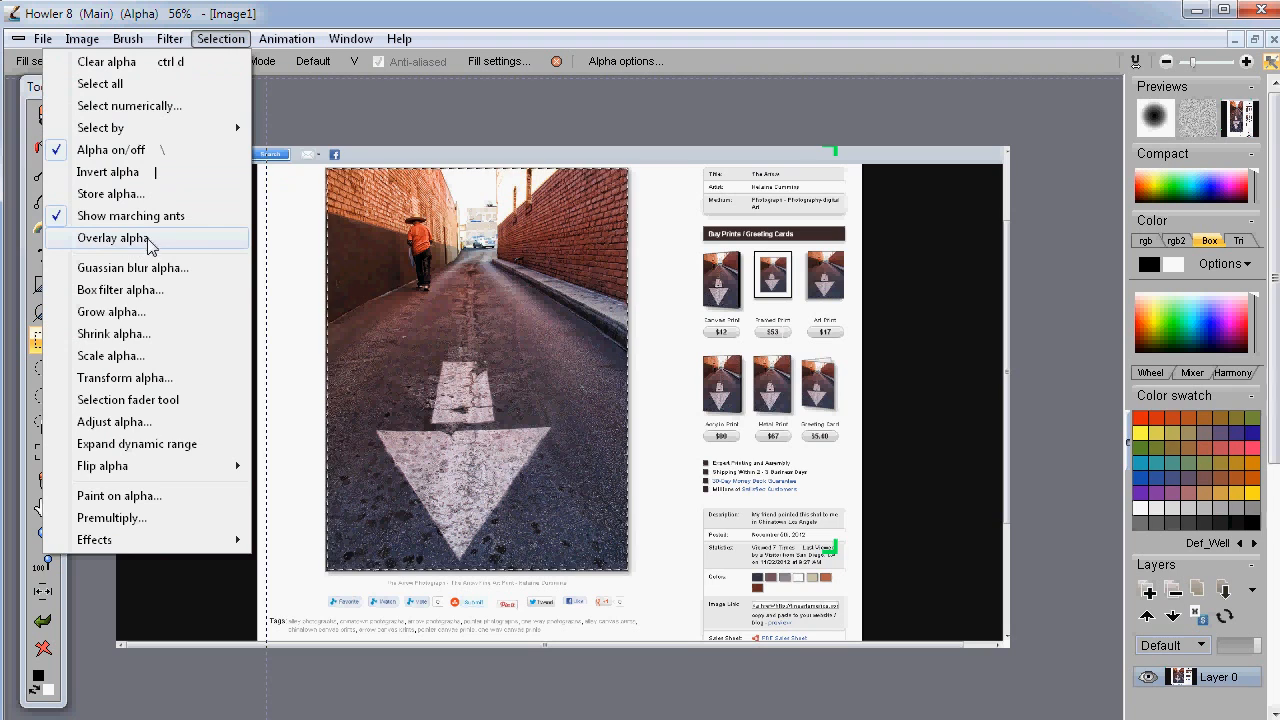
left_click(150, 240)
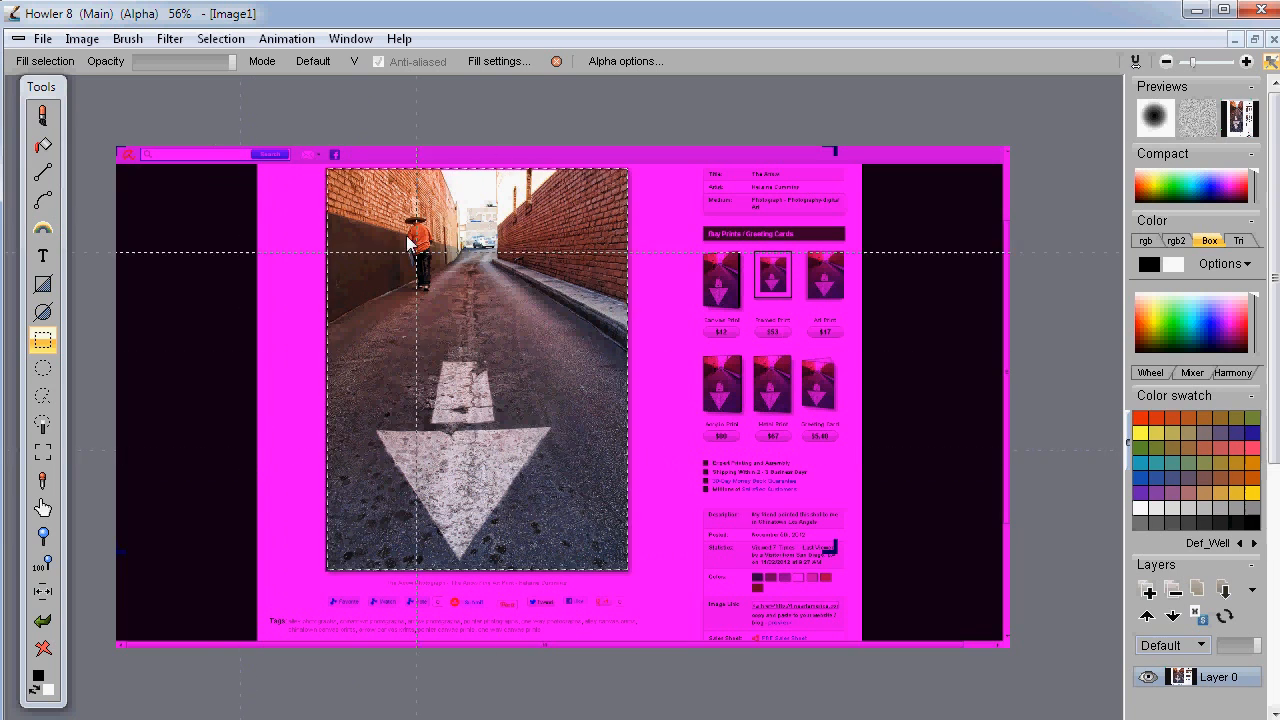
left_click(219, 40)
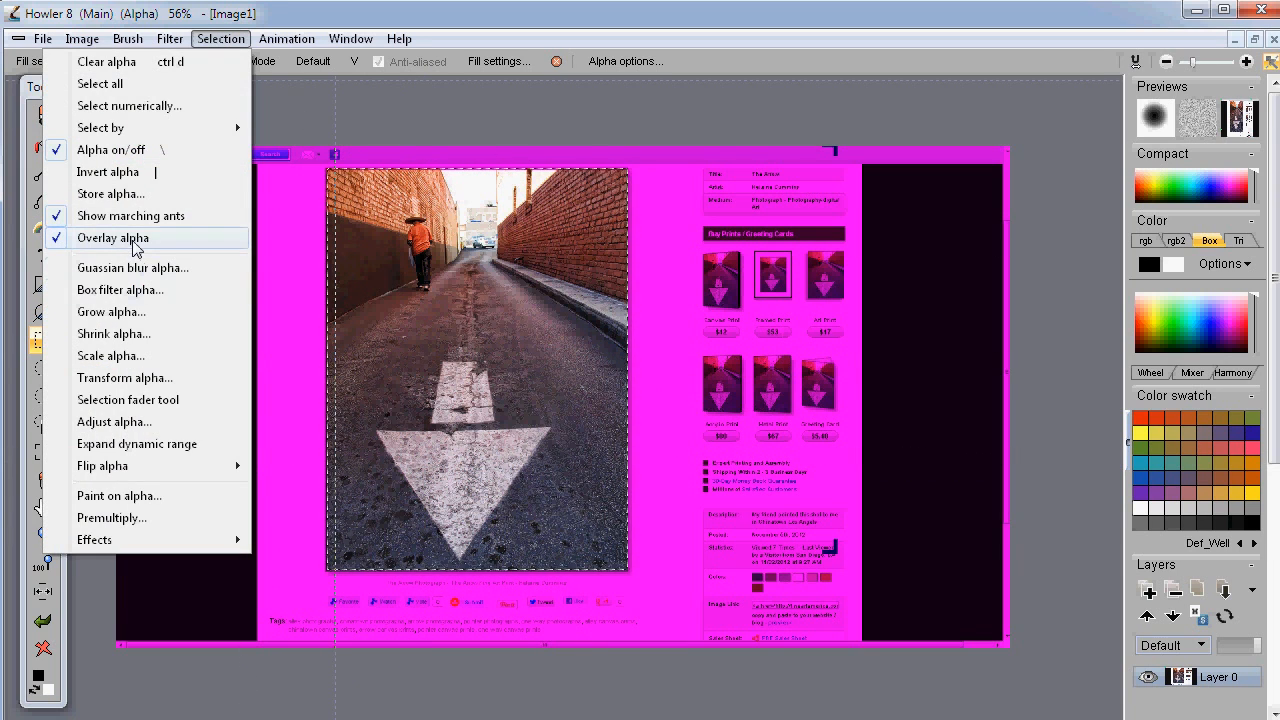
left_click(137, 247)
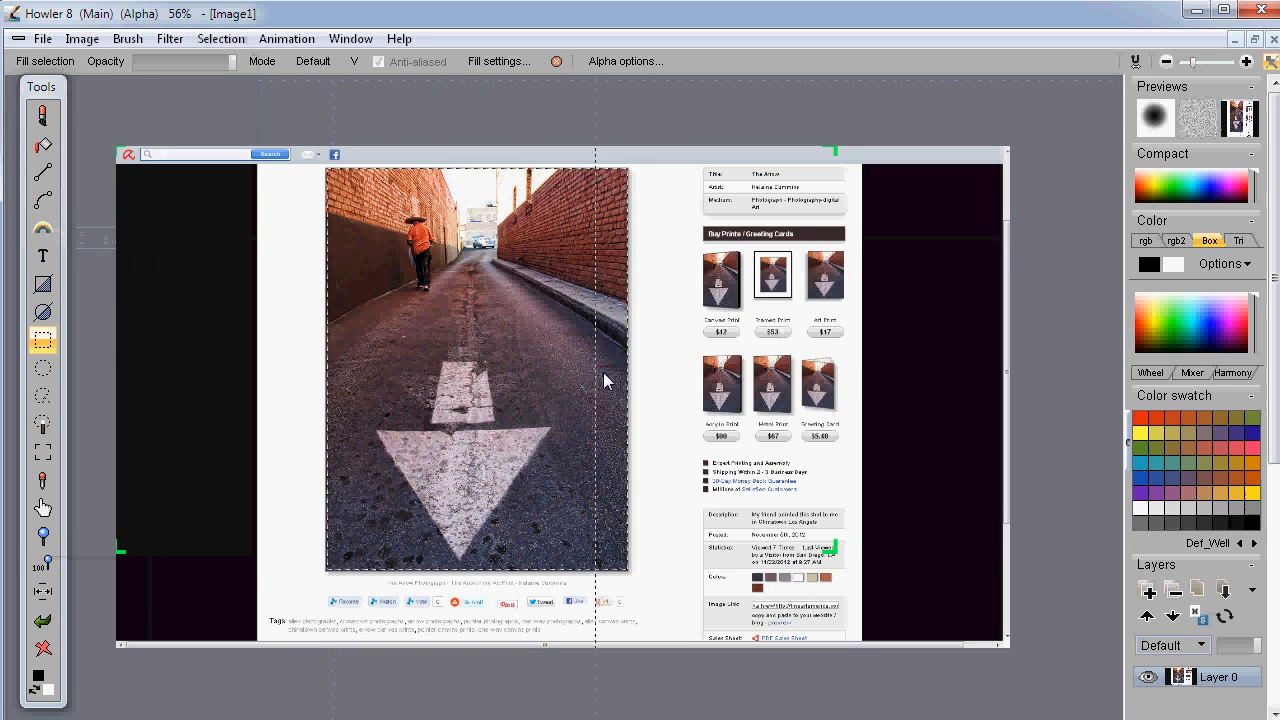
- Crop the image to the selected photograph, removing the surrounding web page
left_click(80, 40)
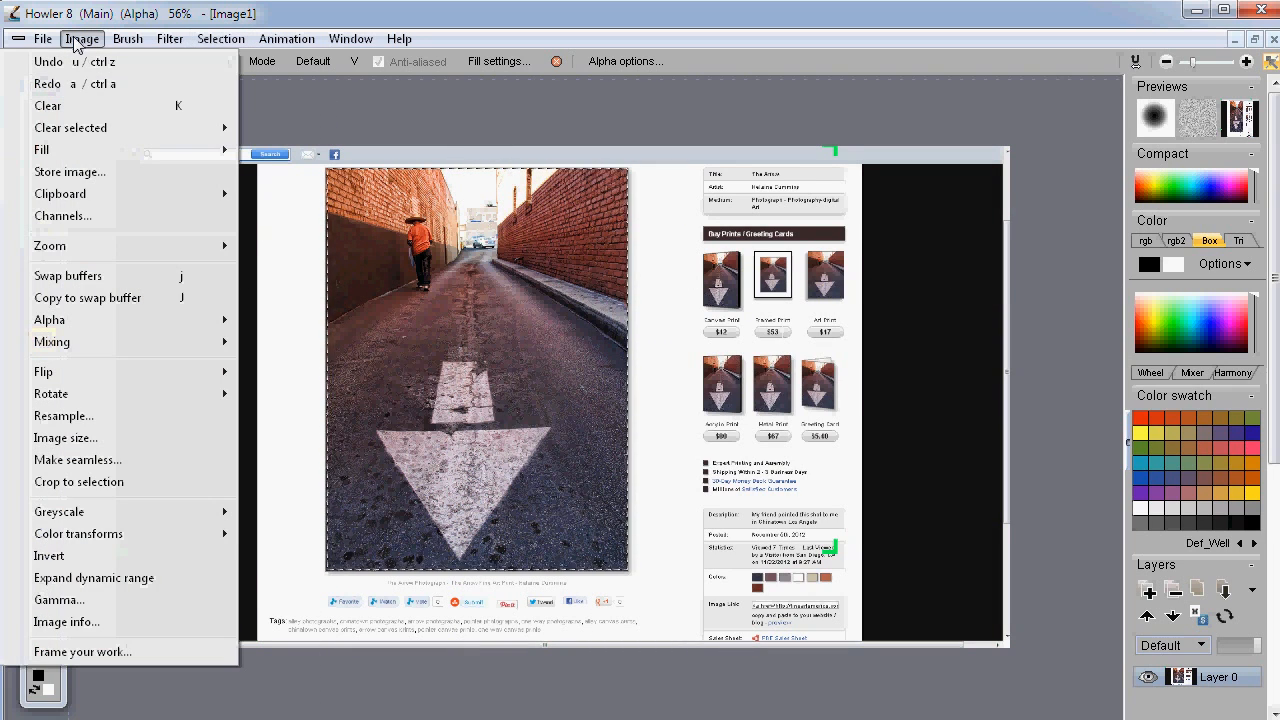
left_click(80, 483)
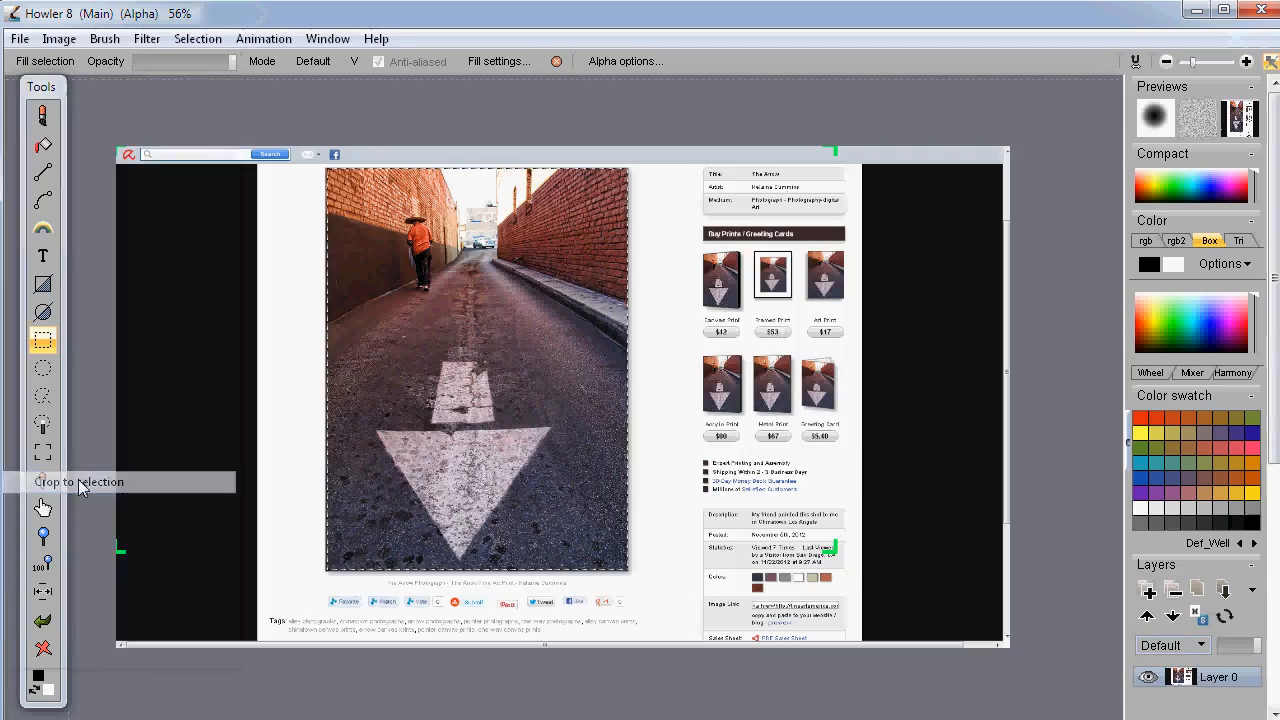
scroll(515, 301, "down", 2)
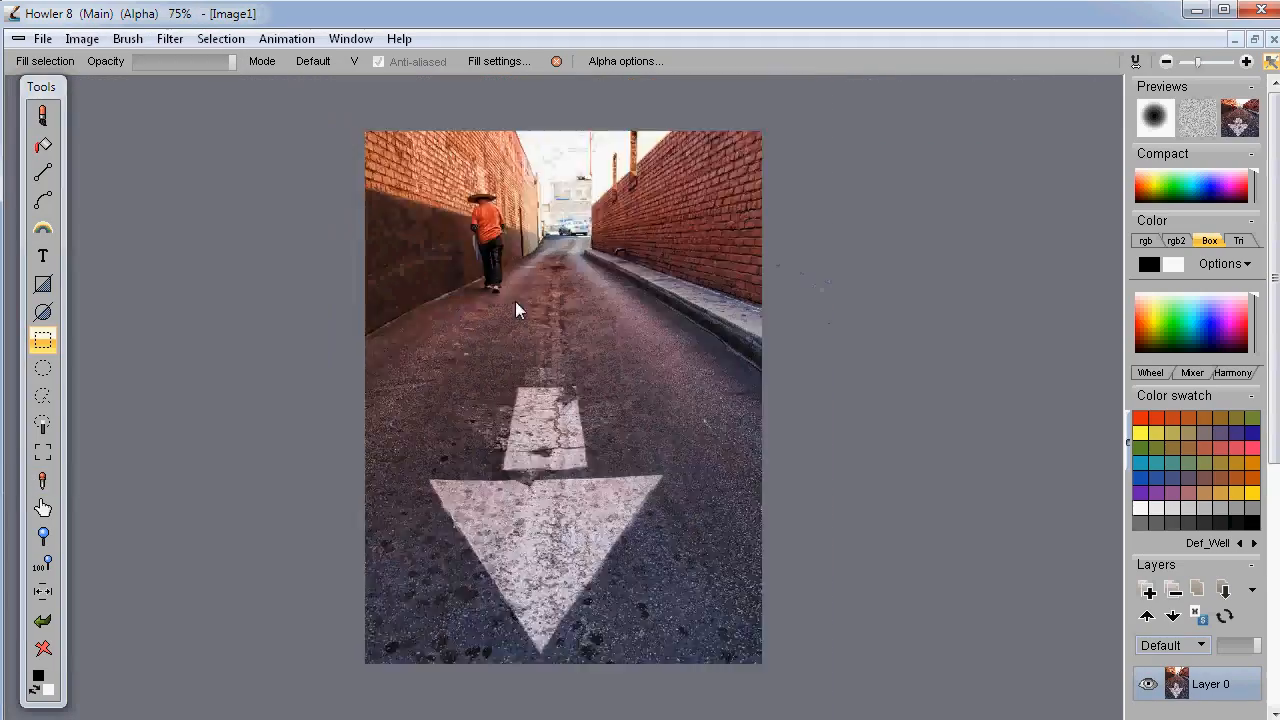
- Examine the cropped photograph's pixel detail around the arrow's shaft at high magnification and compare it with the overall picture
scroll(514, 324, "up", 4)
scroll(511, 368, "down", 5)
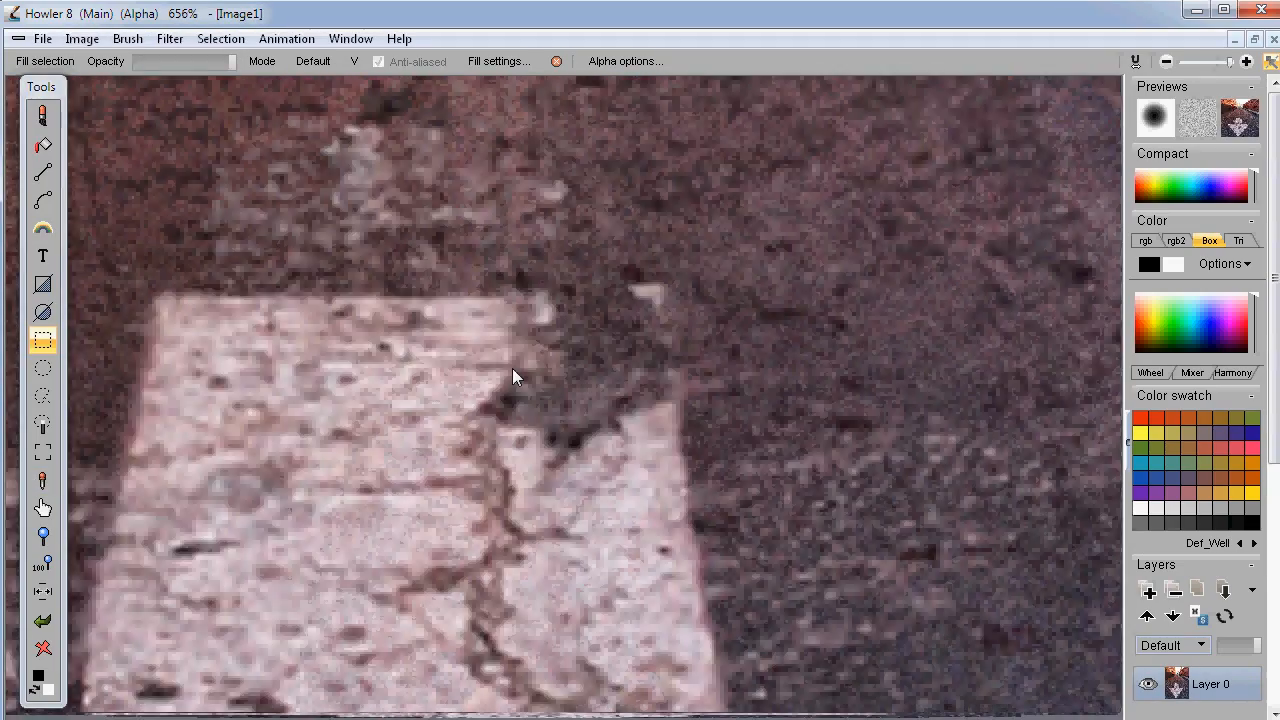
scroll(510, 375, "up", 2)
scroll(508, 379, "up", 2)
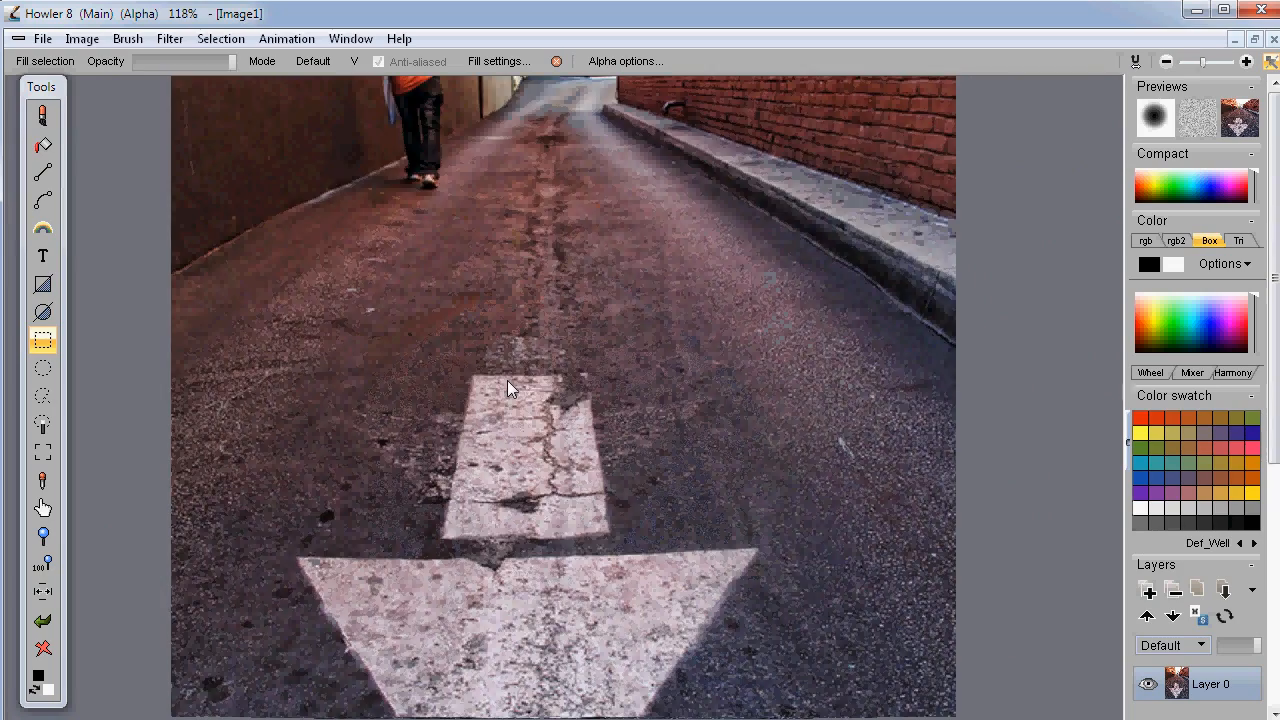
scroll(507, 381, "down", 2)
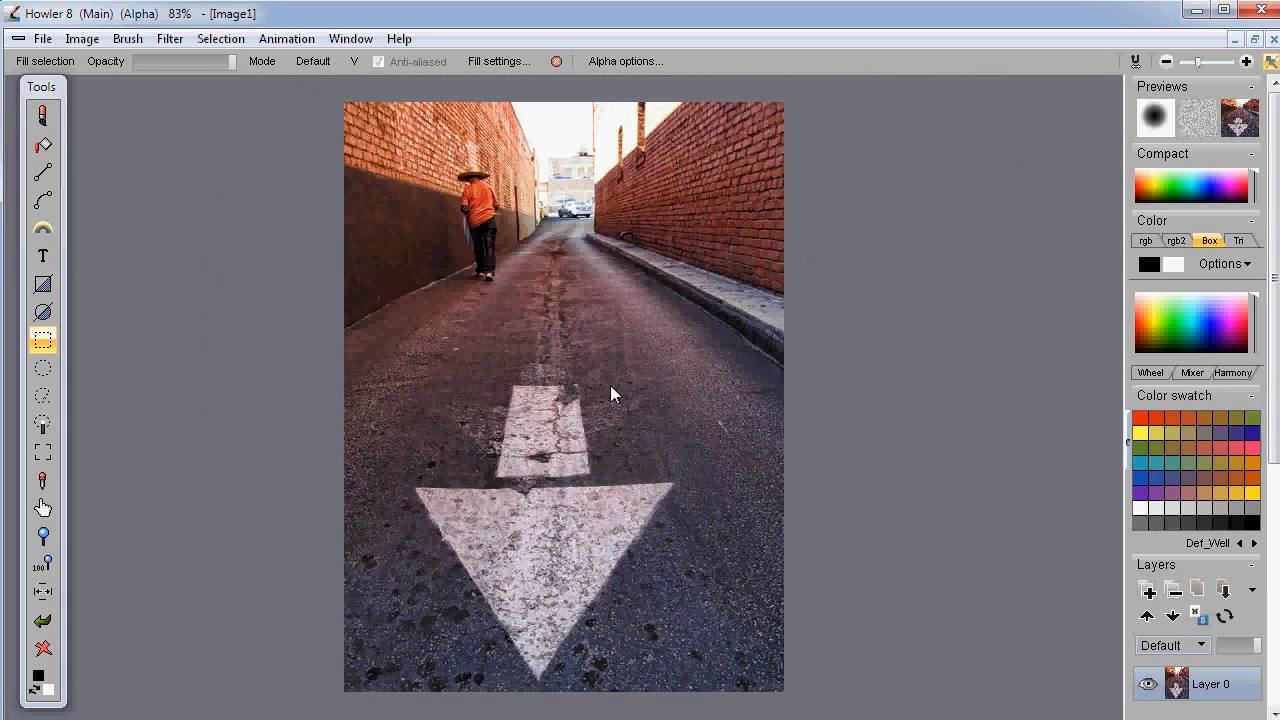
scroll(595, 370, "up", 5)
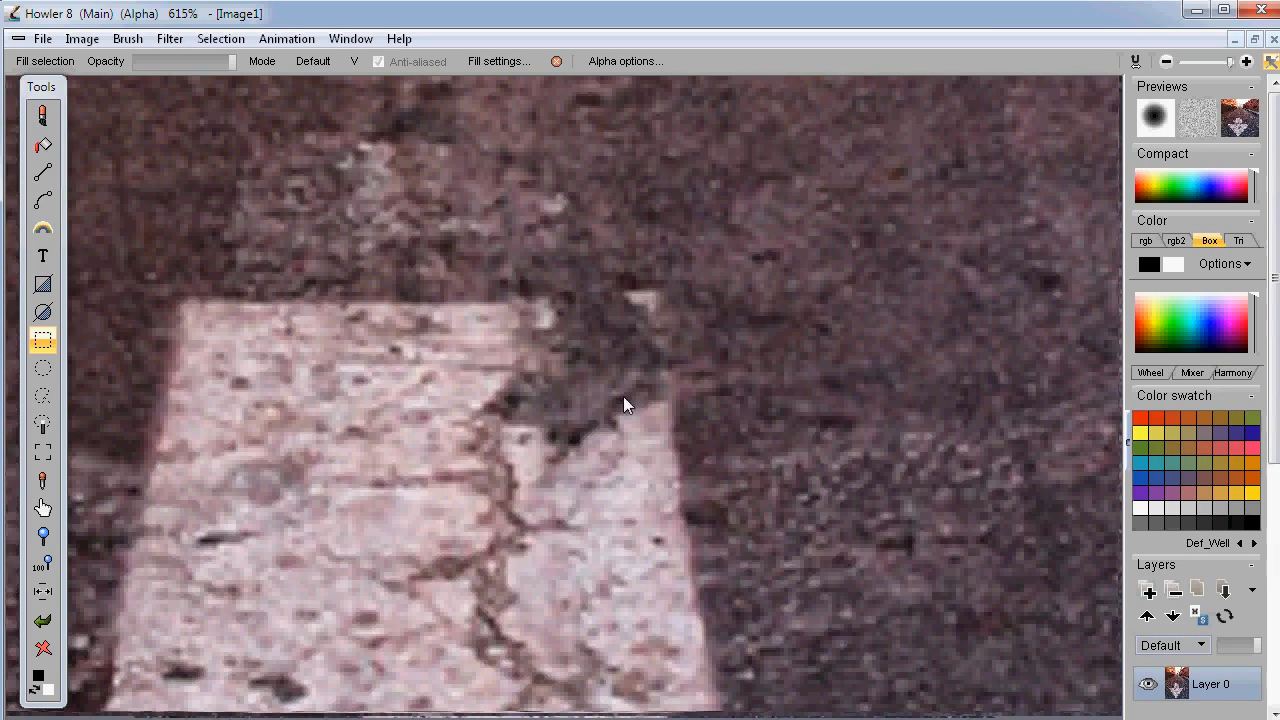
scroll(539, 392, "down", 4)
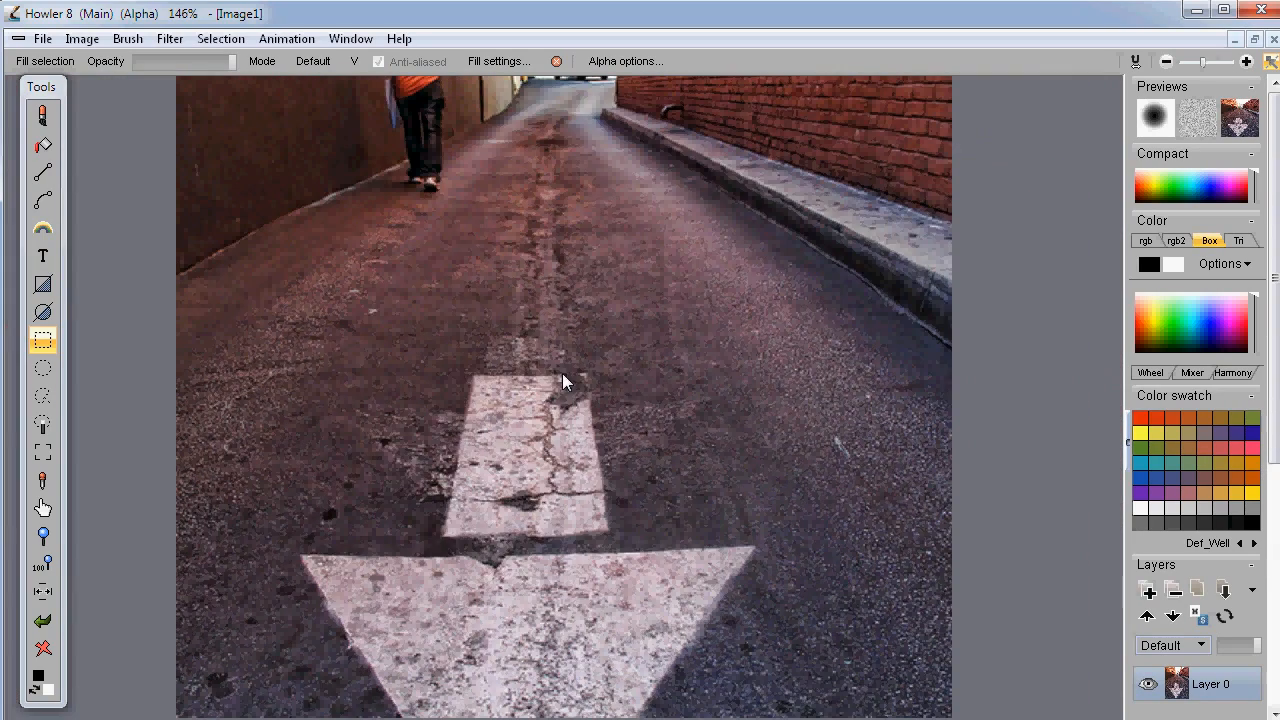
scroll(595, 365, "down", 2)
scroll(595, 365, "up", 3)
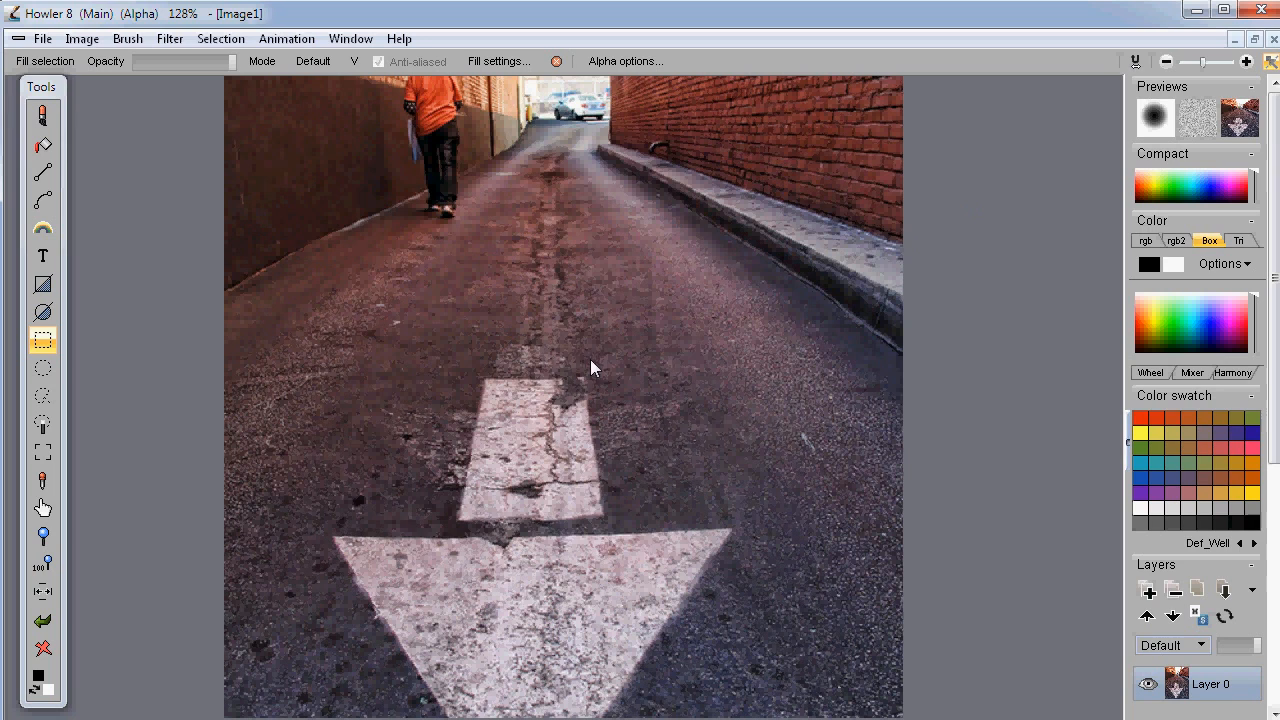
scroll(578, 338, "down", 2)
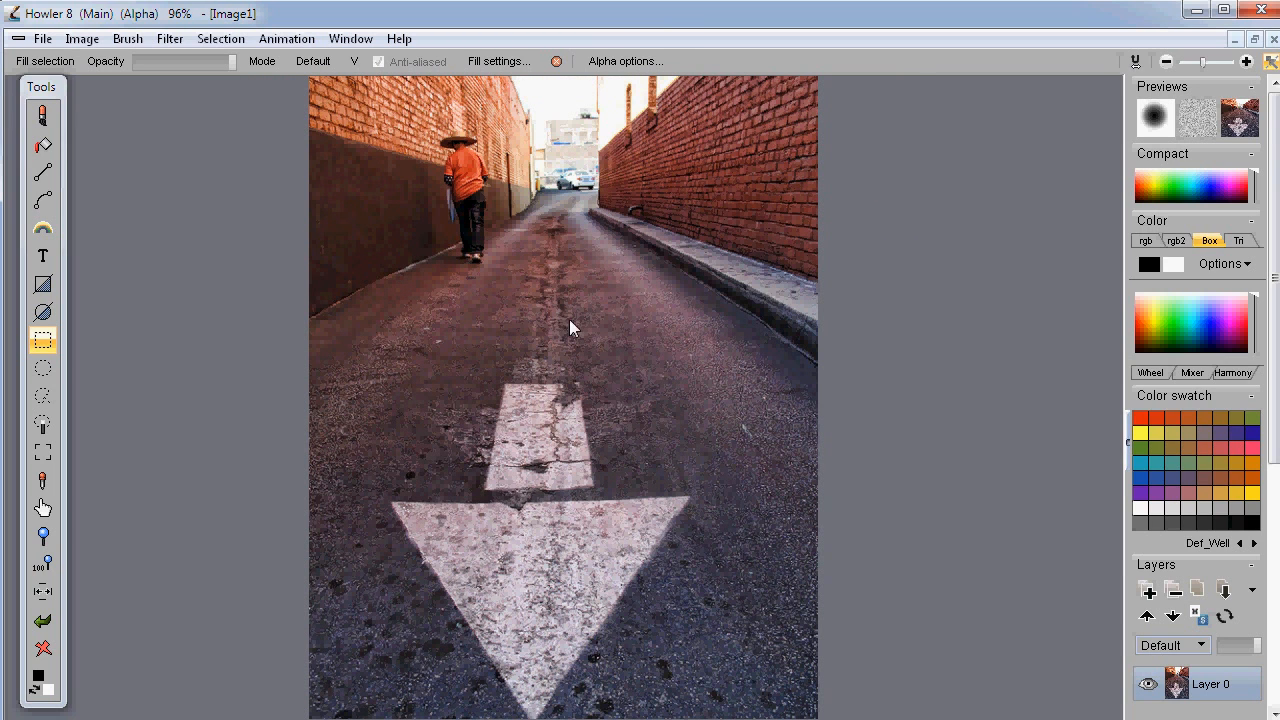
- Store a copy of the cropped photograph and place its floating thumbnail clear of the picture, beside its lower part
left_click(82, 39)
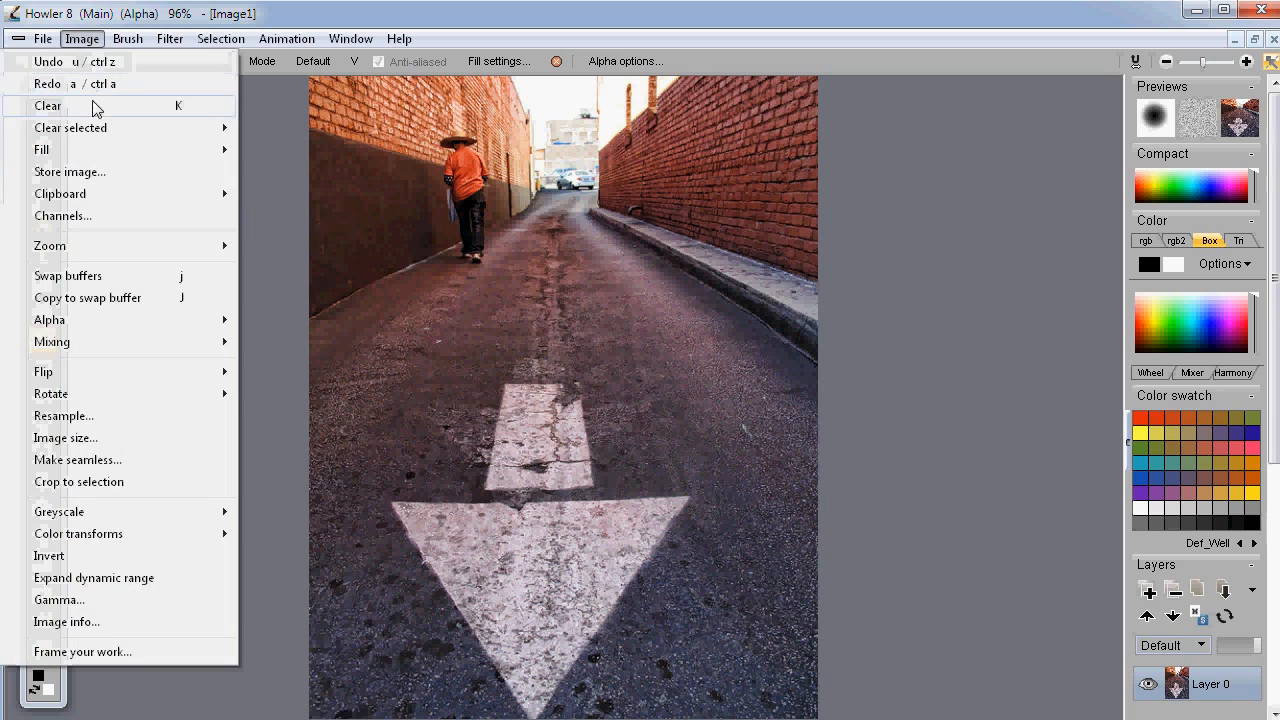
left_click(100, 177)
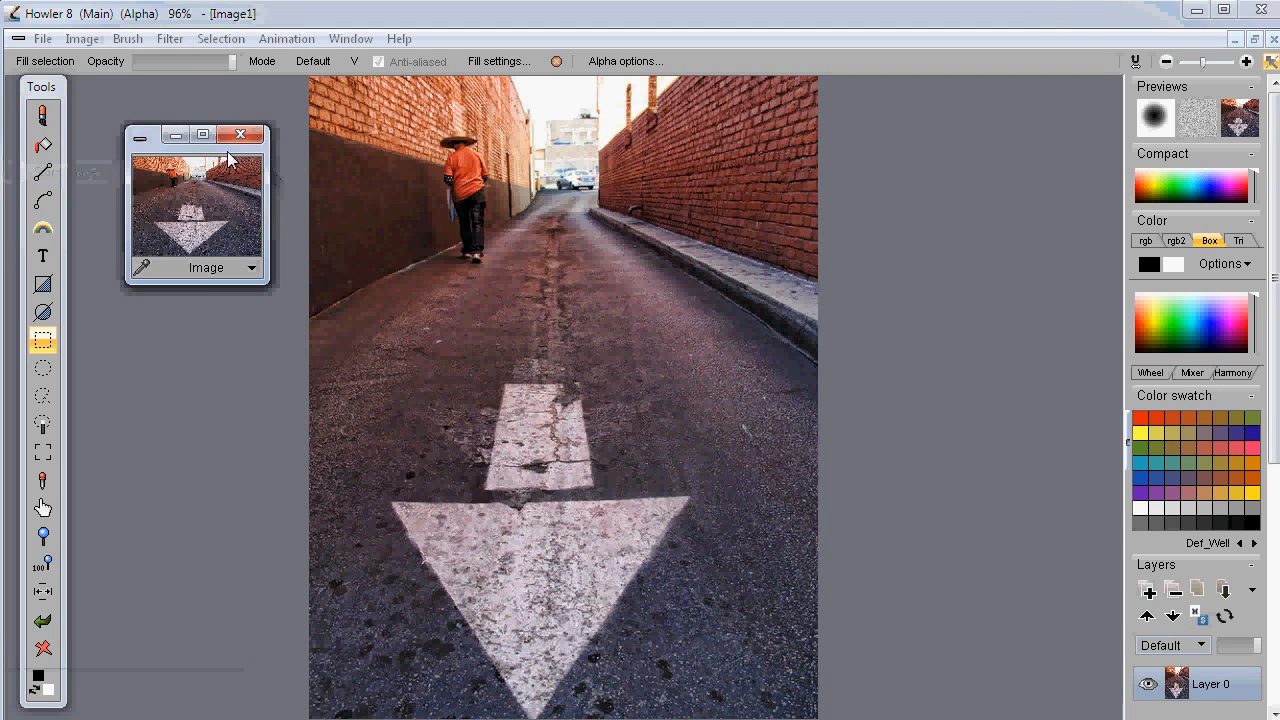
left_click_drag(159, 172, 121, 575)
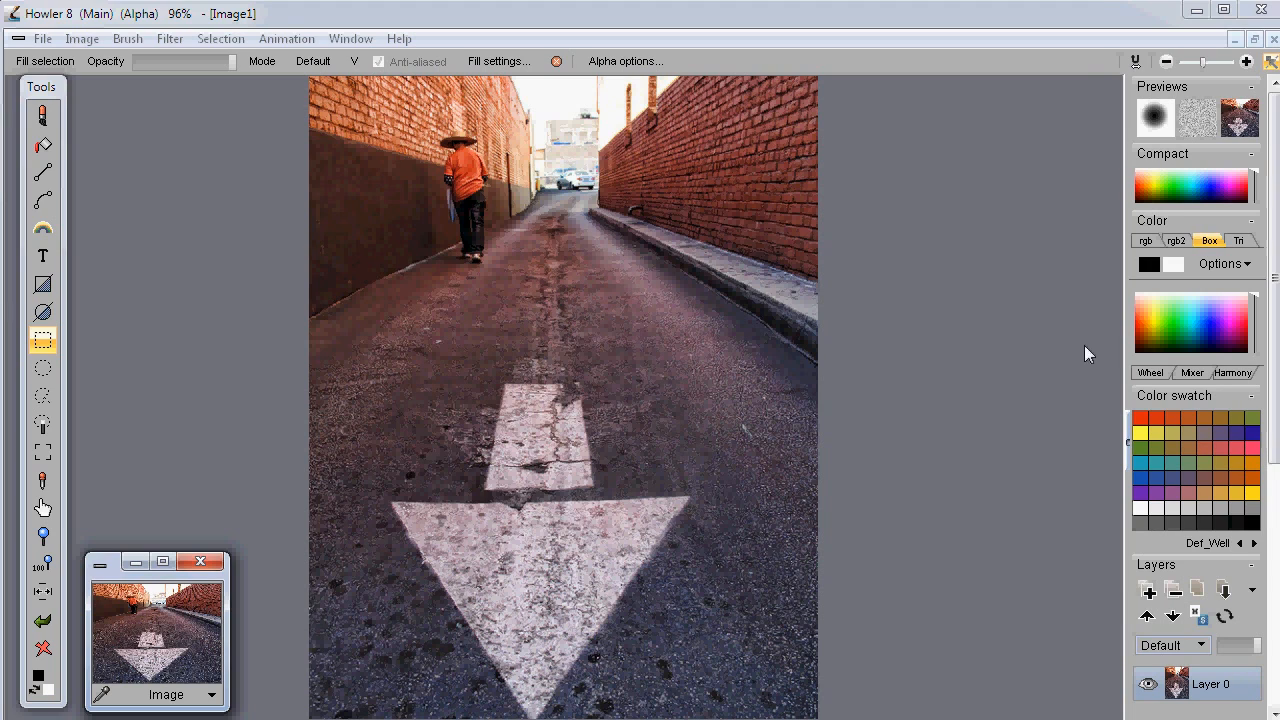
- Expand the Info section to show the pointer's coordinates and colour values, keeping the Layers section expanded as well
left_click_drag(1277, 302, 1277, 482)
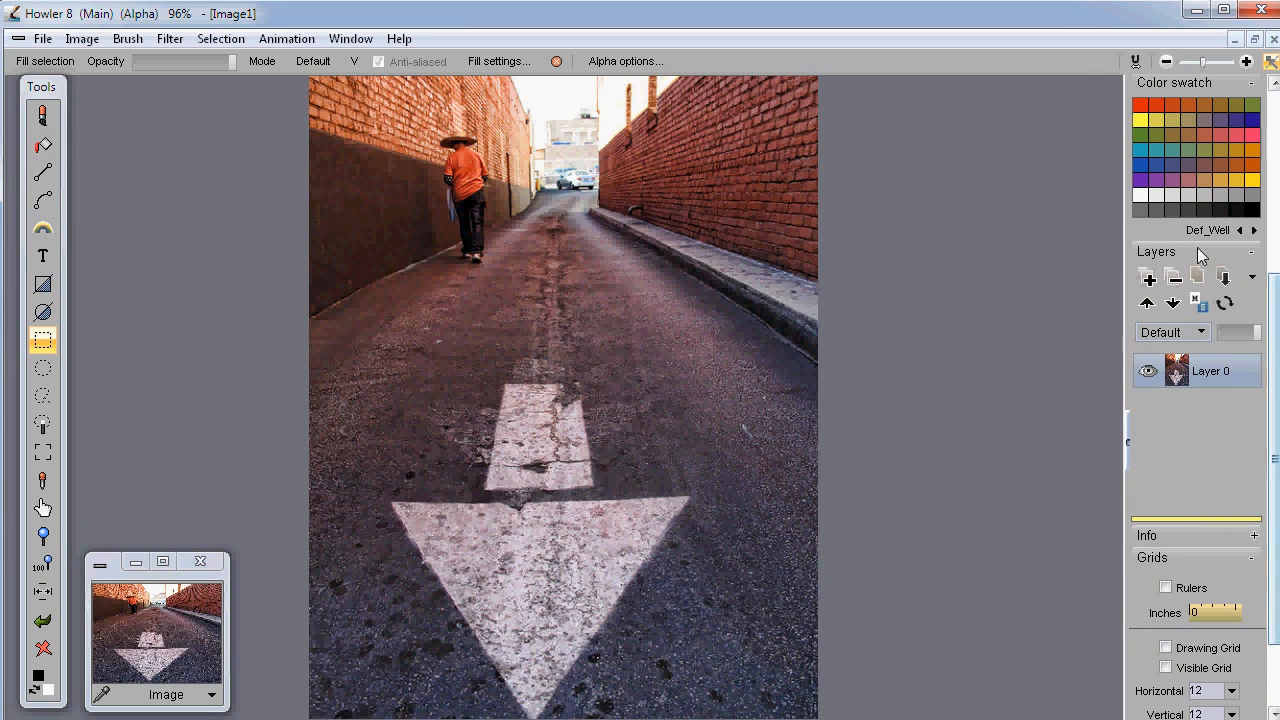
left_click(1250, 253)
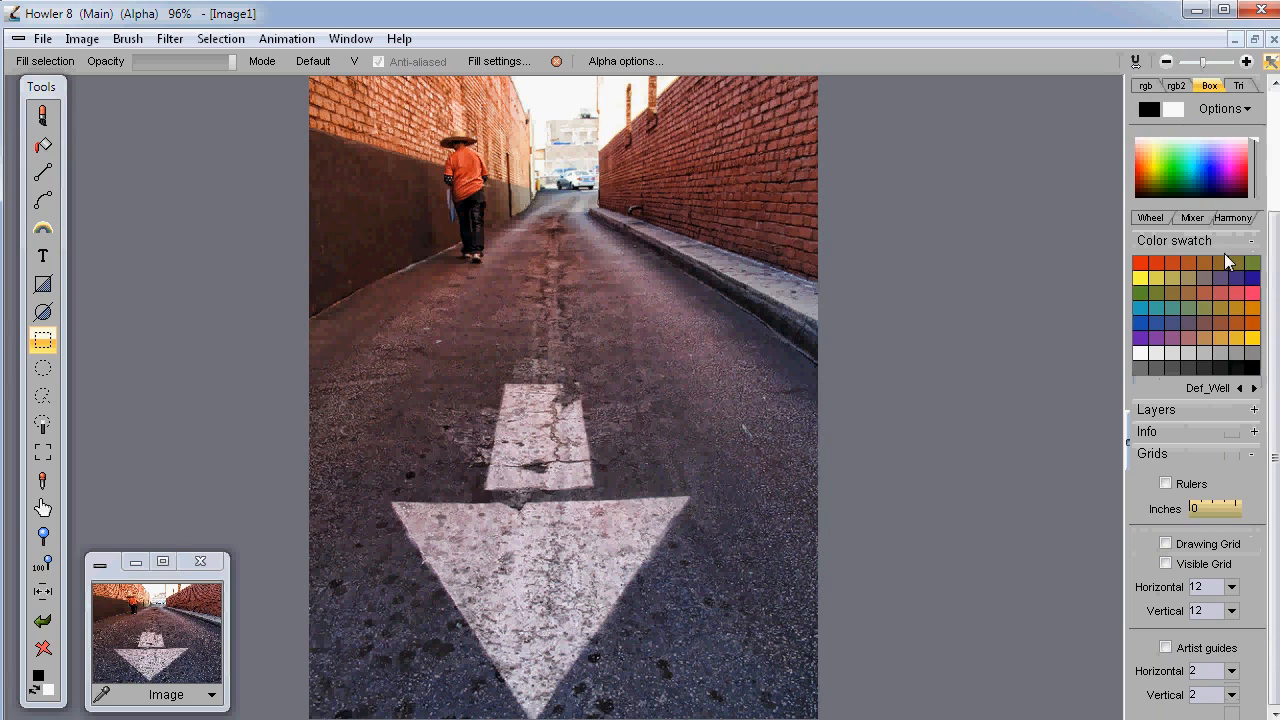
left_click(1202, 430)
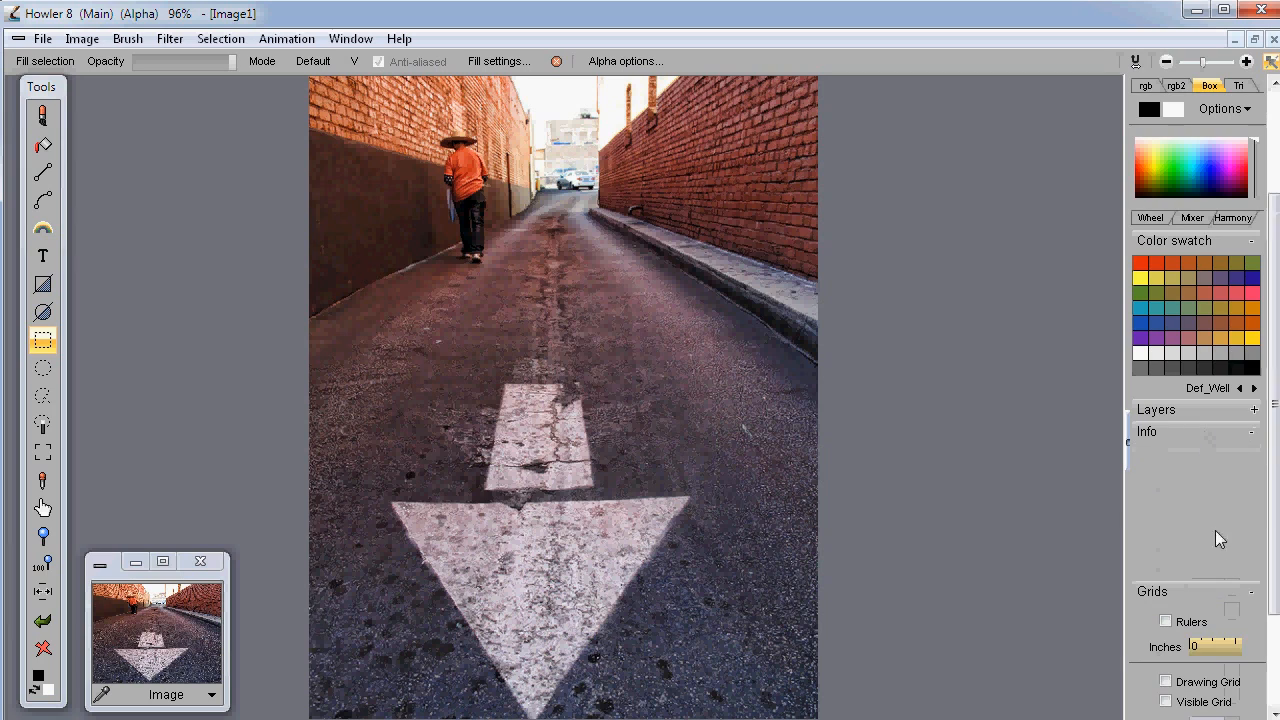
left_click(1184, 432)
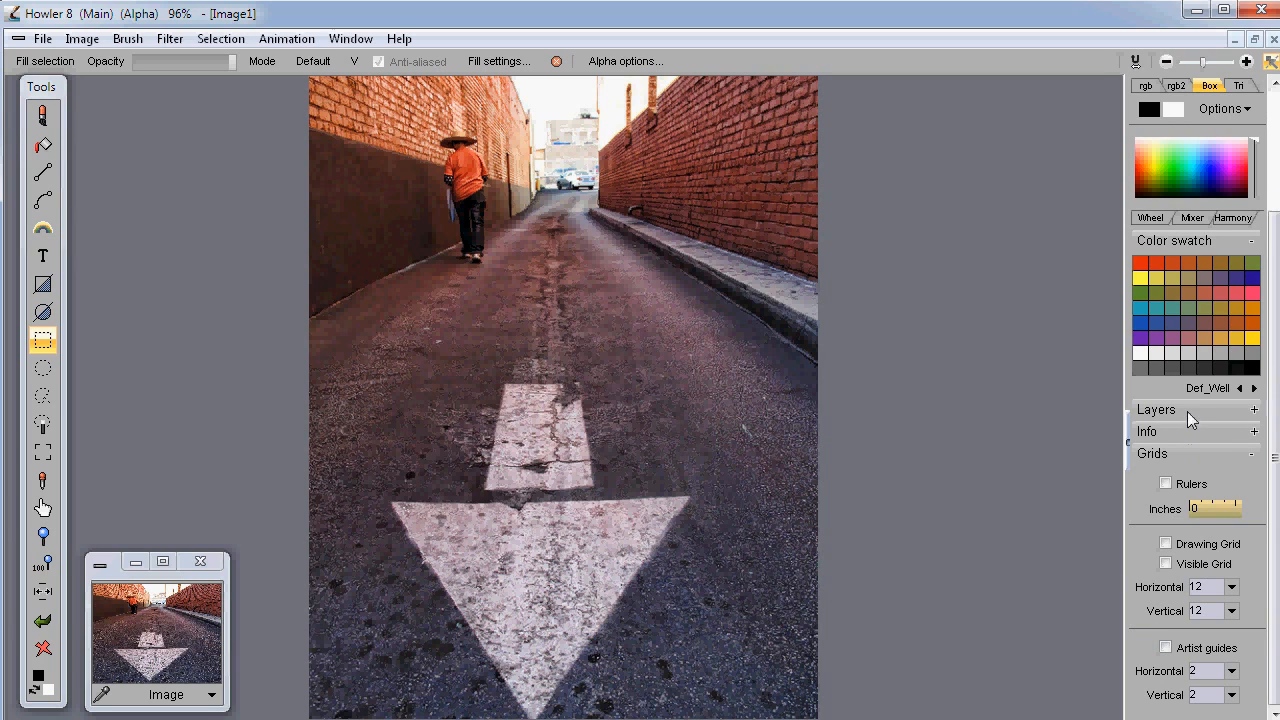
left_click(1190, 430)
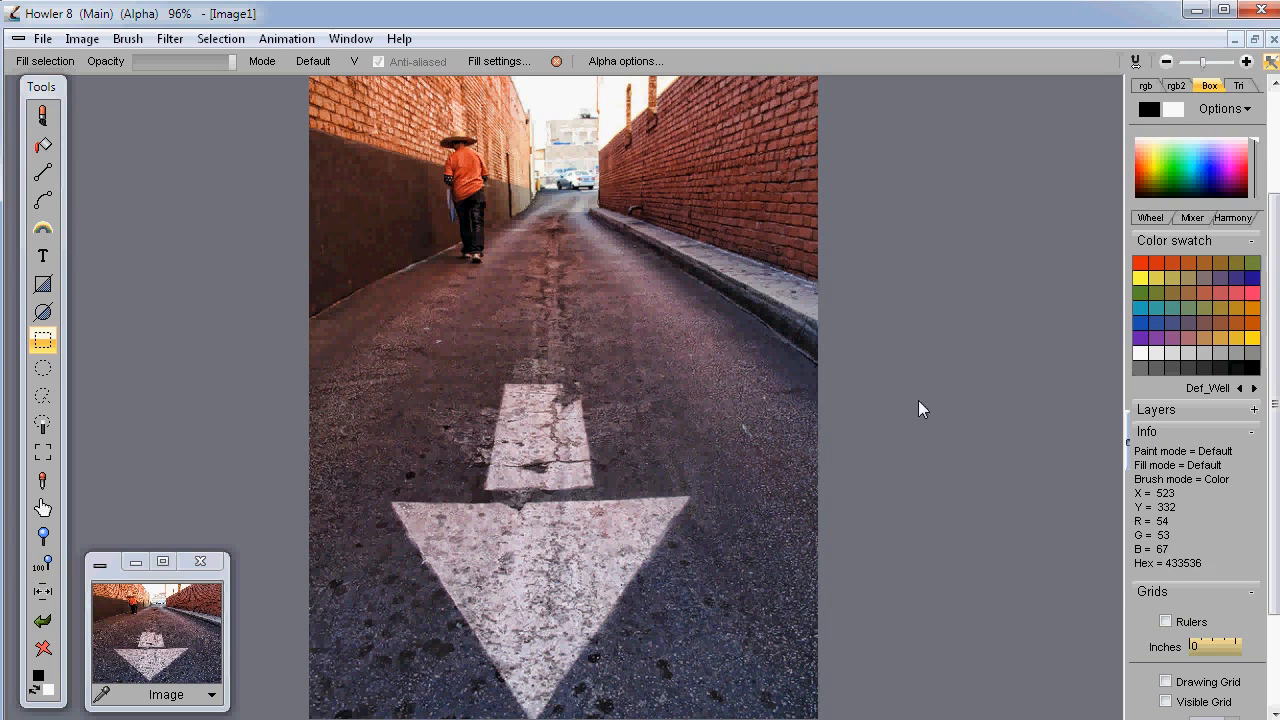
left_click(1203, 409)
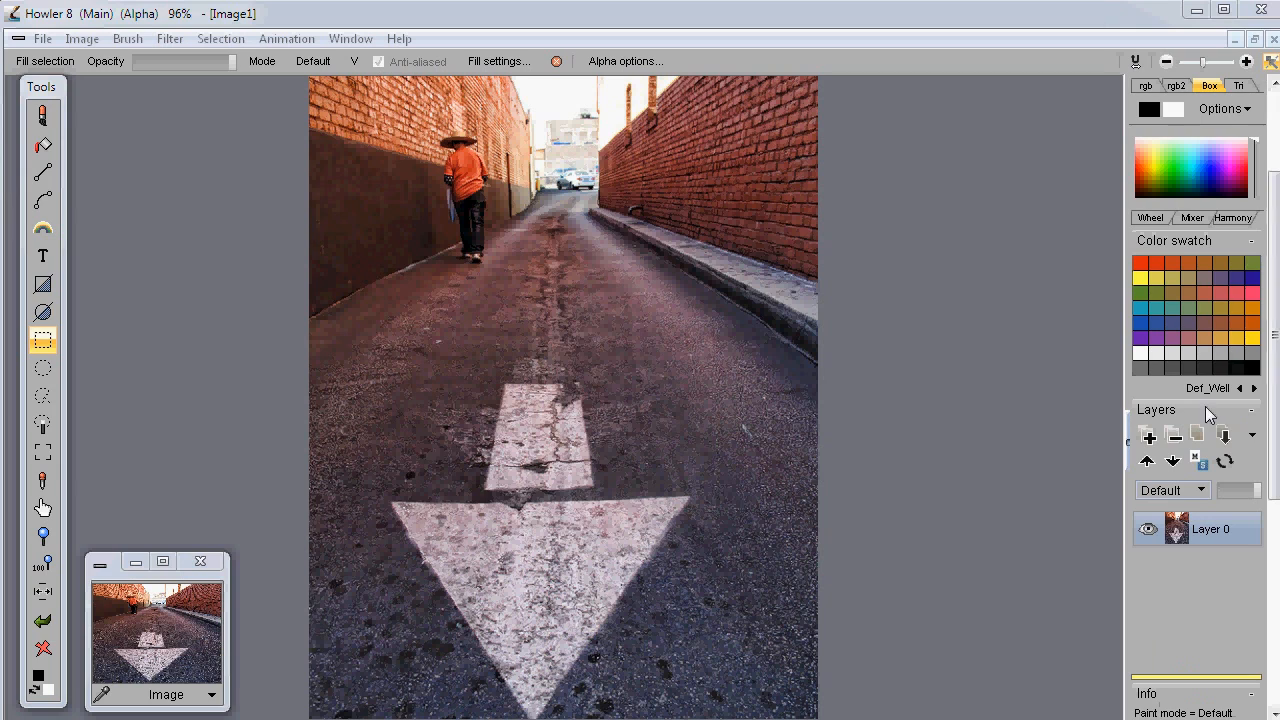
left_click_drag(1276, 395, 1276, 509)
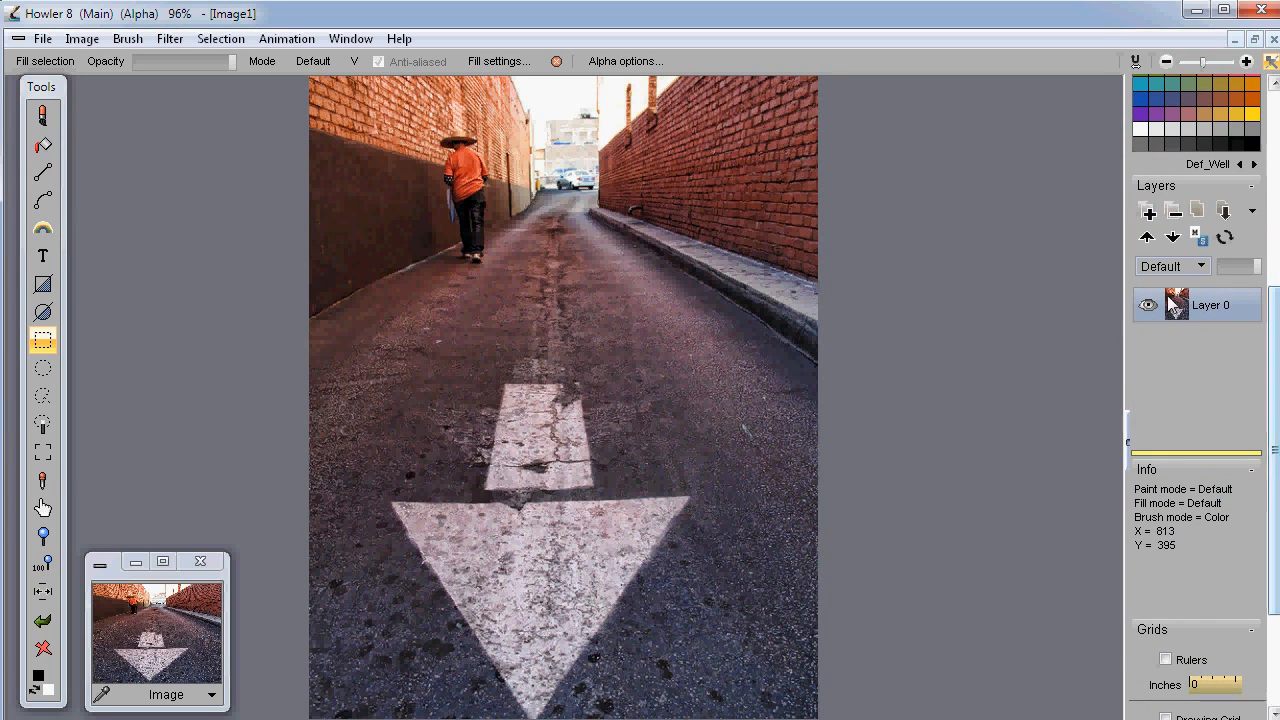
- Add a new layer above the photograph and set its blend mode to Screen, keeping the layer fully opaque
left_click(1147, 211)
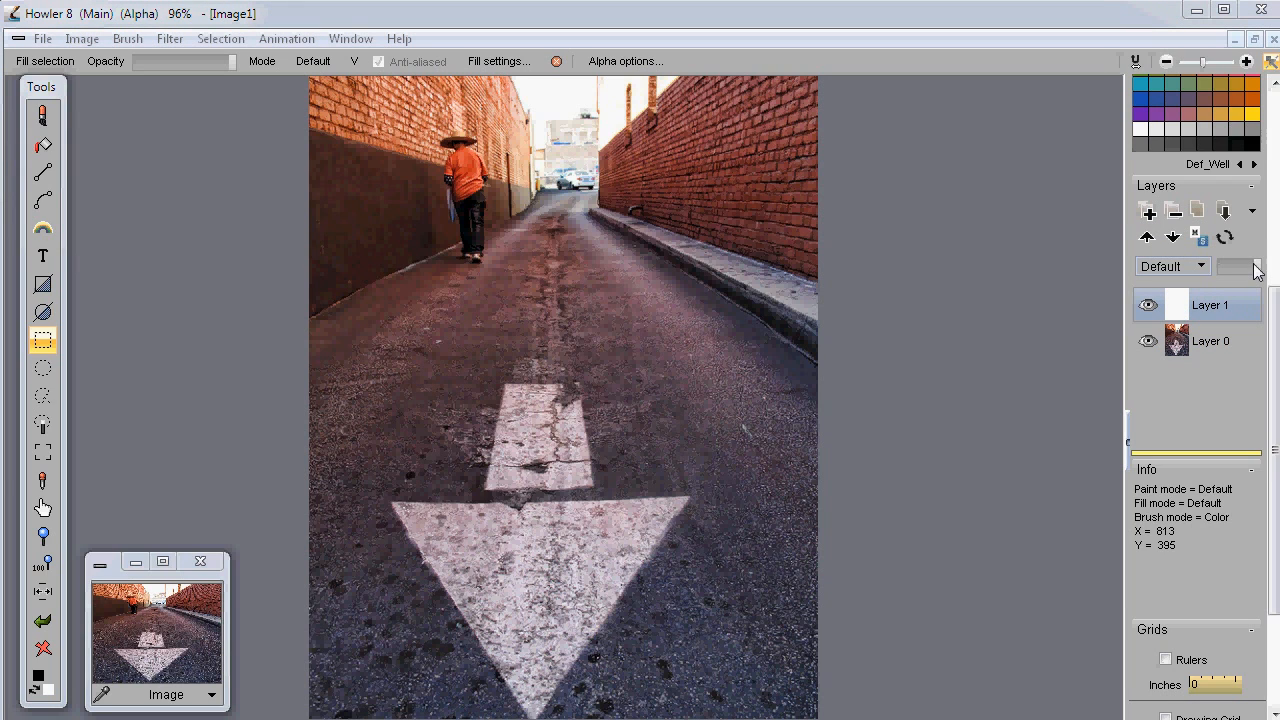
mouse_move(1257, 268)
left_mouse_down()
mouse_move(1237, 268)
mouse_move(1258, 270)
left_mouse_up()
left_click(1200, 266)
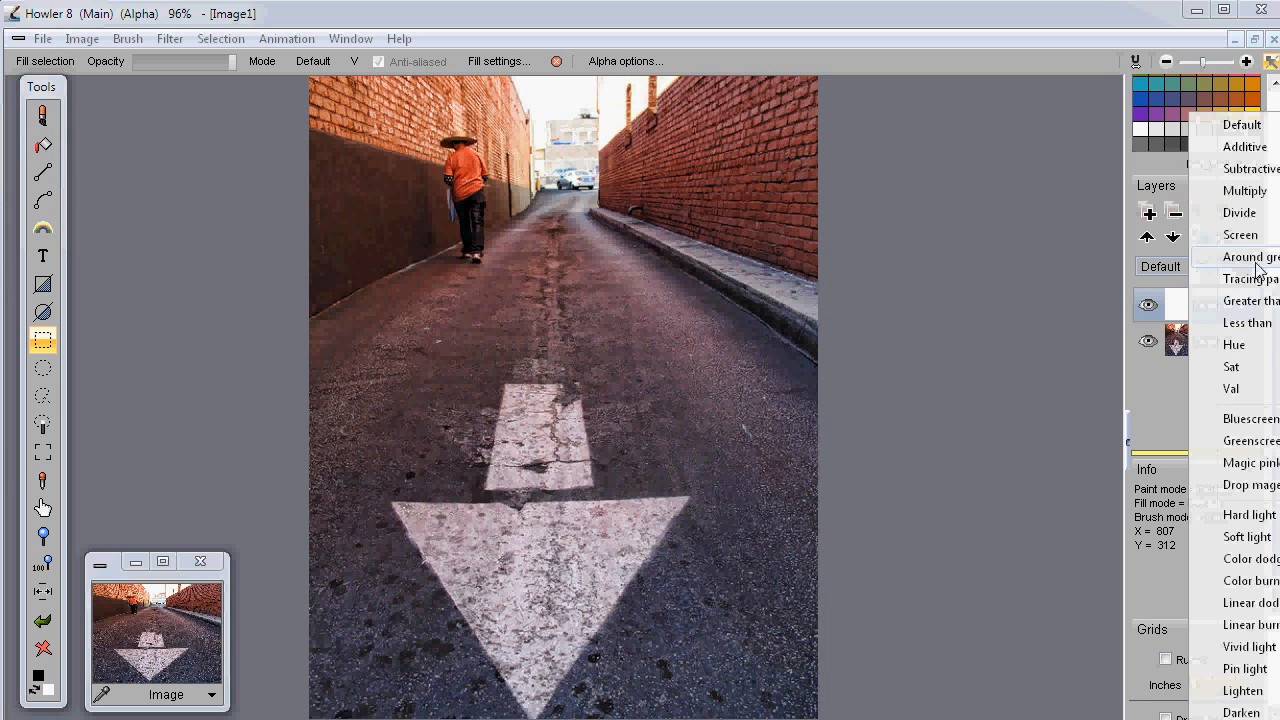
left_click(1240, 234)
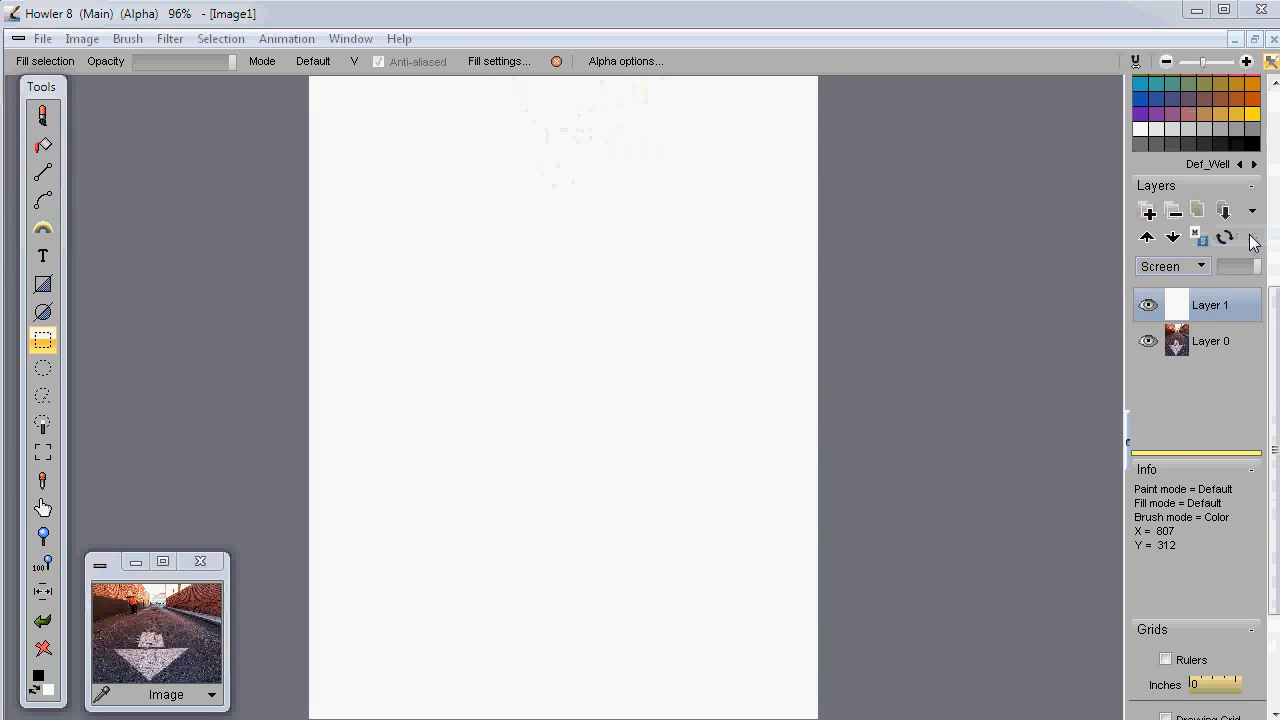
mouse_move(1256, 268)
left_mouse_down()
mouse_move(1221, 266)
mouse_move(1276, 271)
mouse_move(1222, 278)
mouse_move(1274, 272)
left_mouse_up()
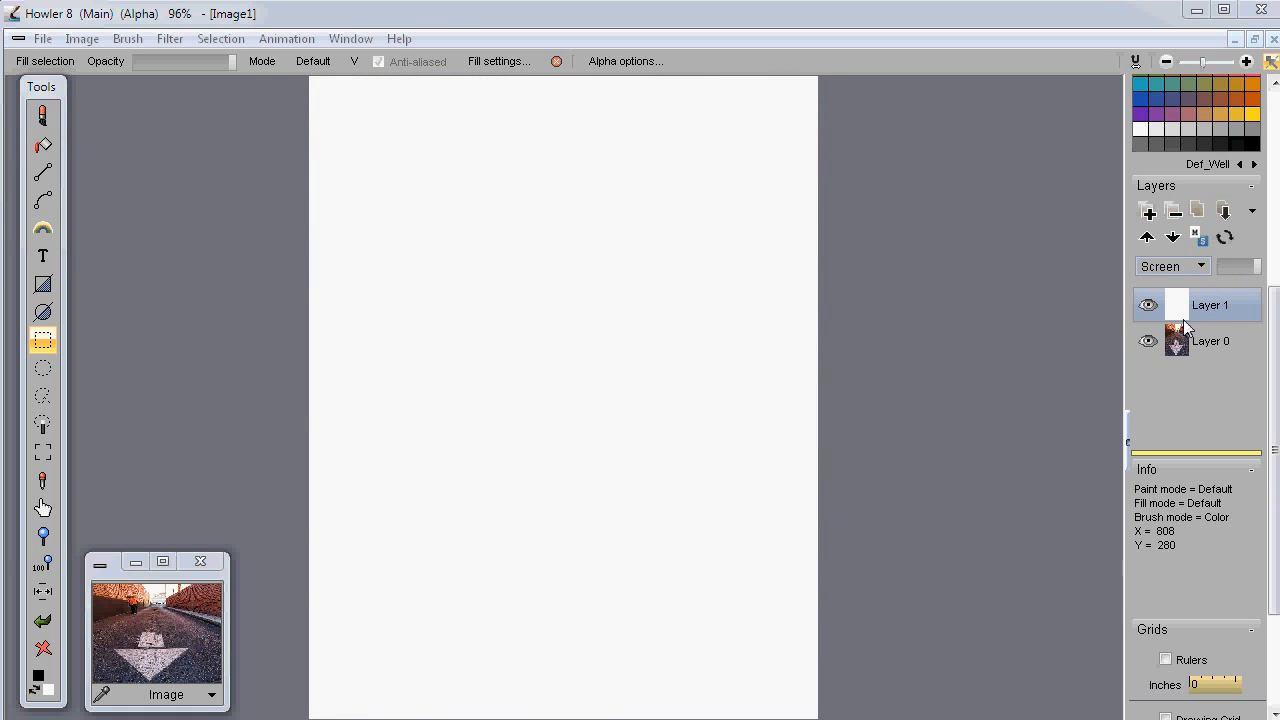
mouse_move(1258, 272)
left_mouse_down()
mouse_move(1203, 268)
mouse_move(1276, 280)
left_mouse_up()
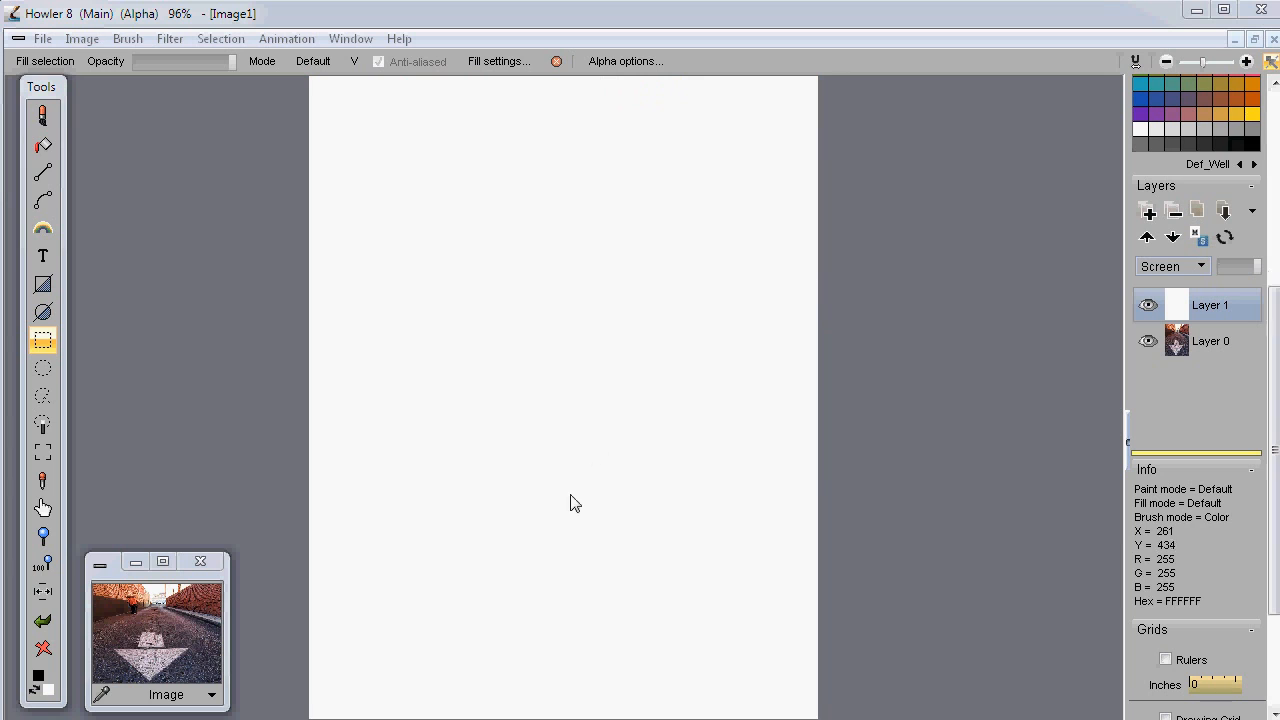
- Swap the primary and secondary colours and clear the new layer to black
left_click(33, 690)
key("Delete")
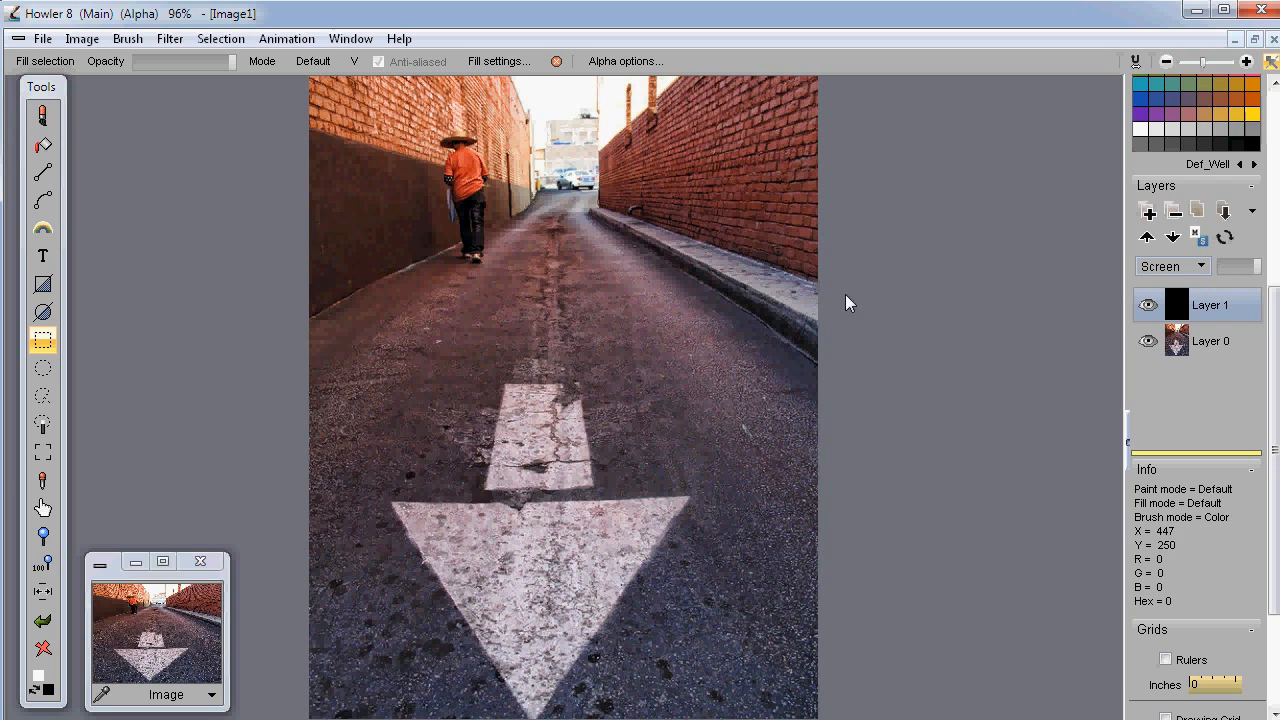
- Set the black layer's blend mode to Additive and paint wavy white, blue and yellow test strokes across it with the large airbrush
left_click(1186, 267)
left_click(1225, 146)
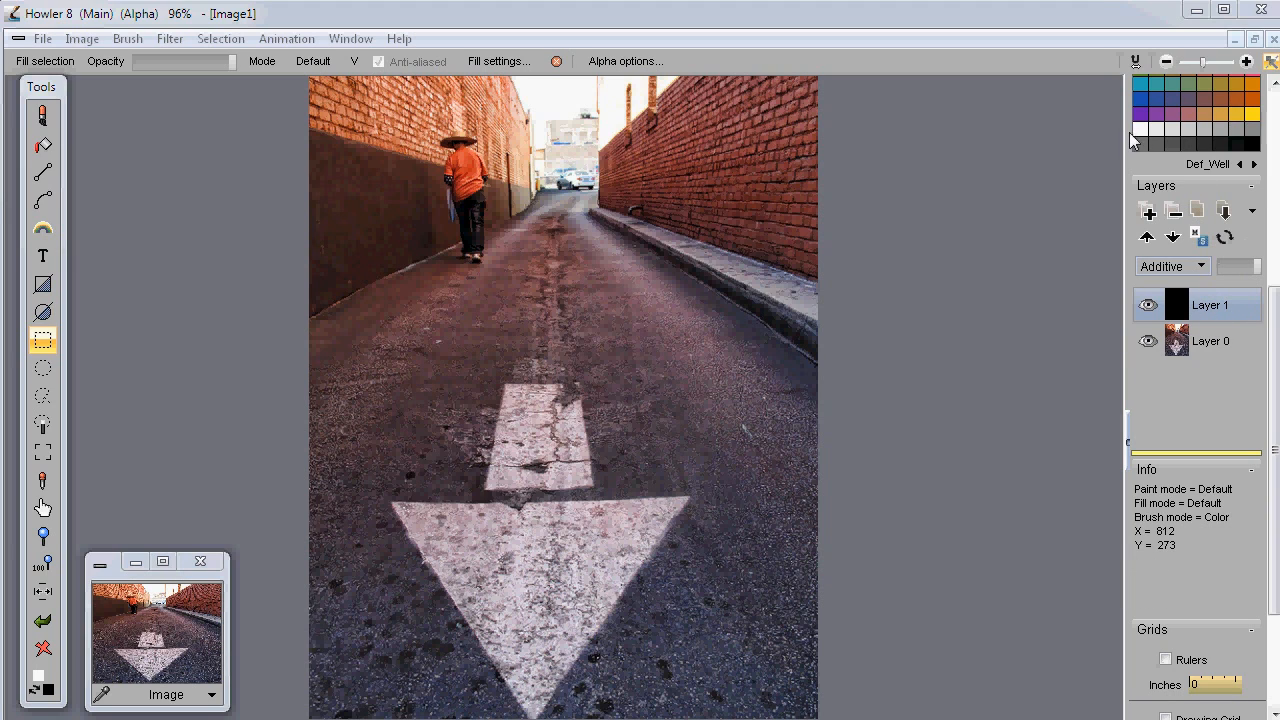
left_click(42, 117)
mouse_move(398, 355)
left_mouse_down()
mouse_move(554, 286)
mouse_move(772, 262)
left_mouse_up()
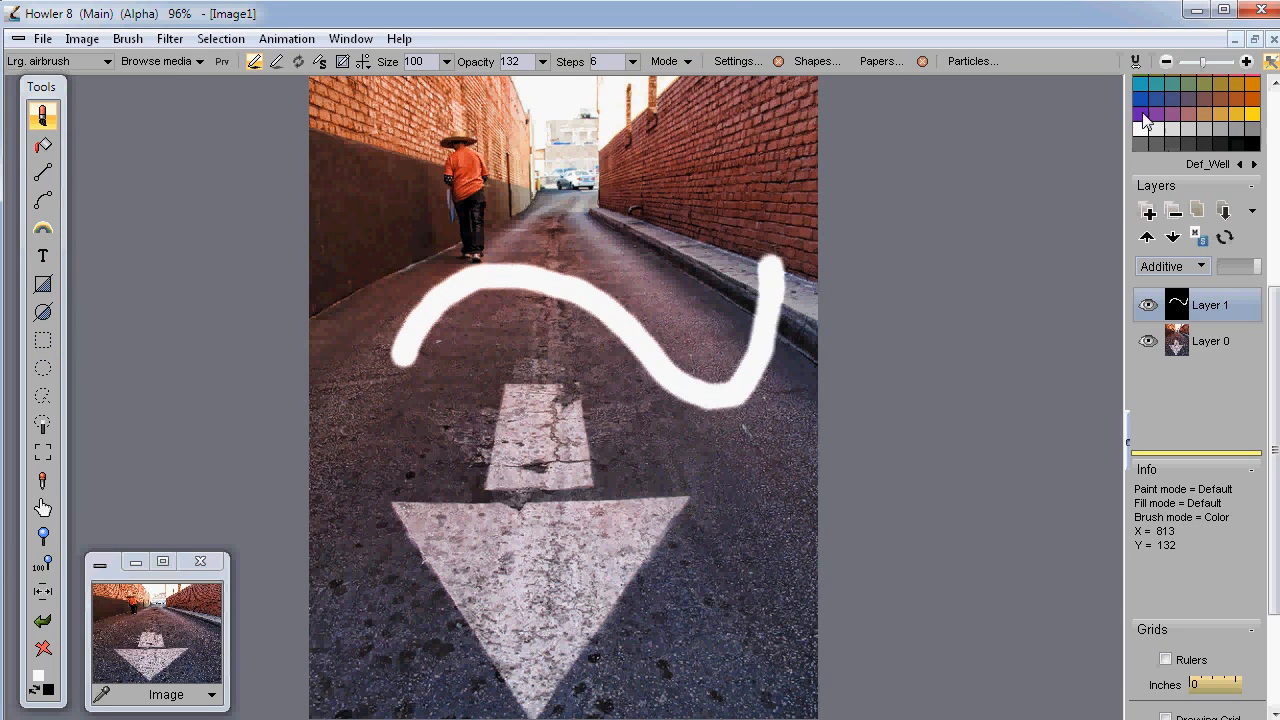
left_click(1137, 98)
mouse_move(768, 455)
left_mouse_down()
mouse_move(574, 377)
mouse_move(398, 483)
left_mouse_up()
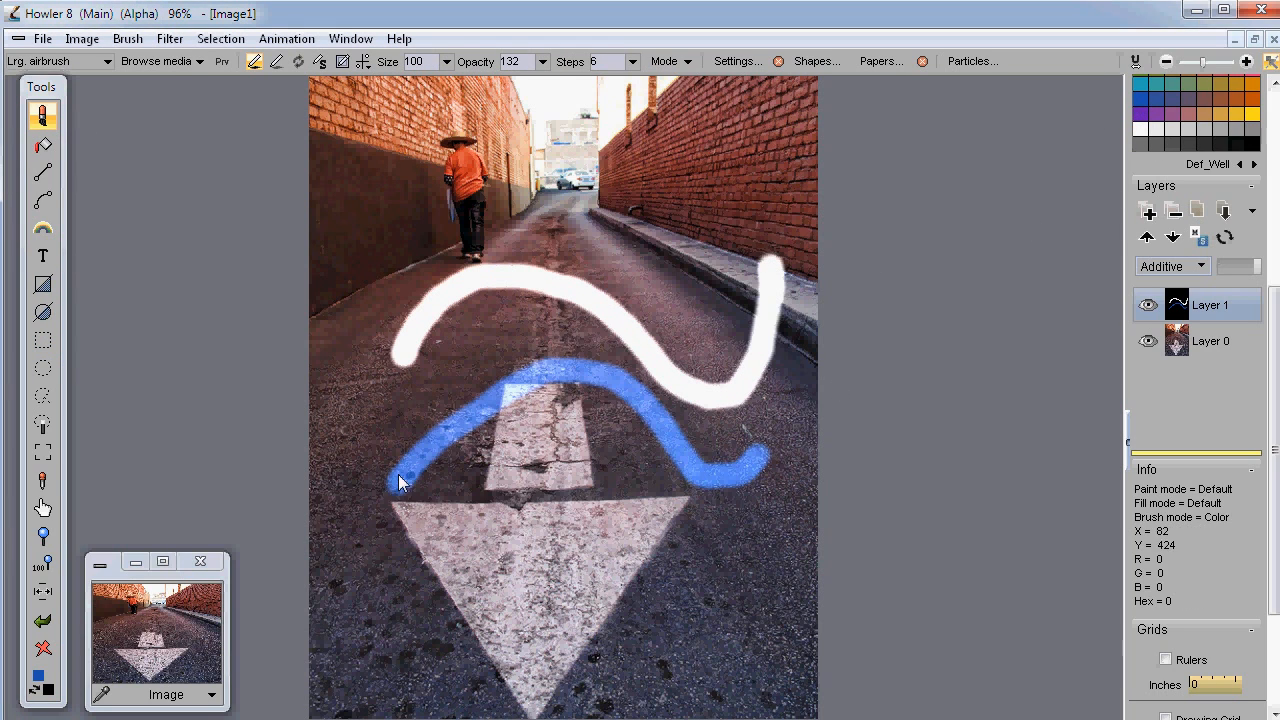
left_click(1252, 113)
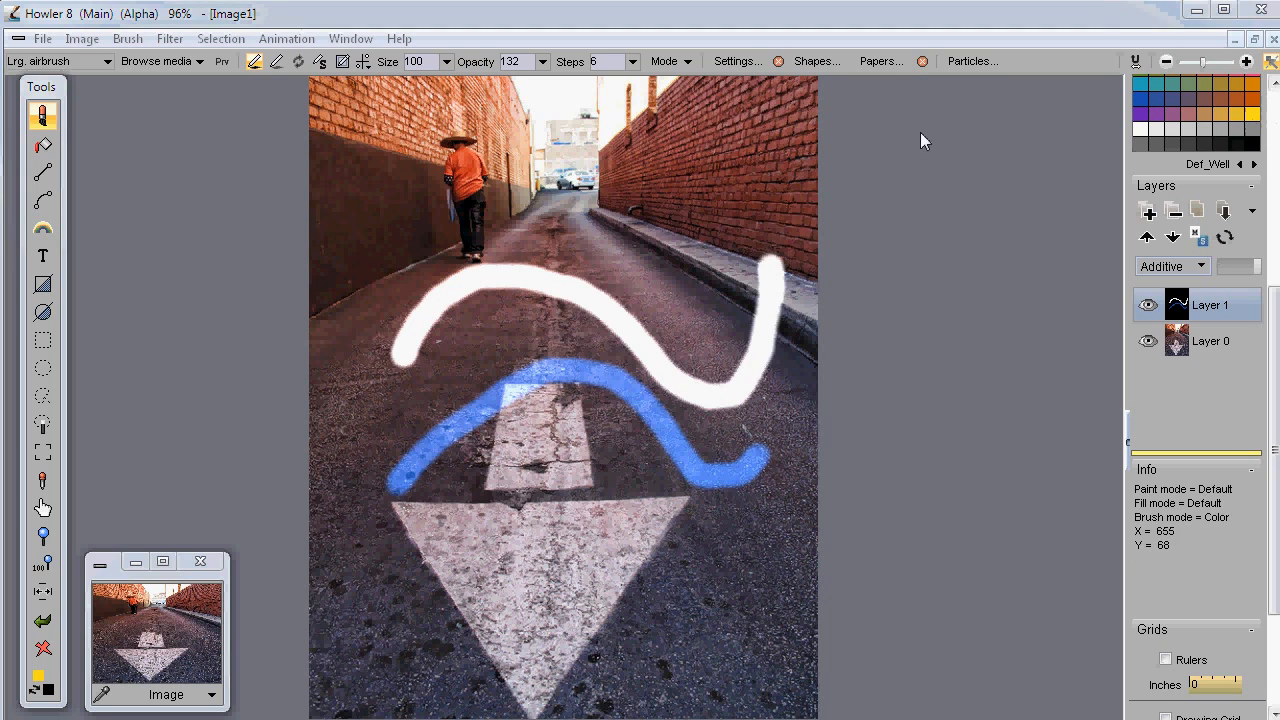
left_click_drag(460, 230, 727, 174)
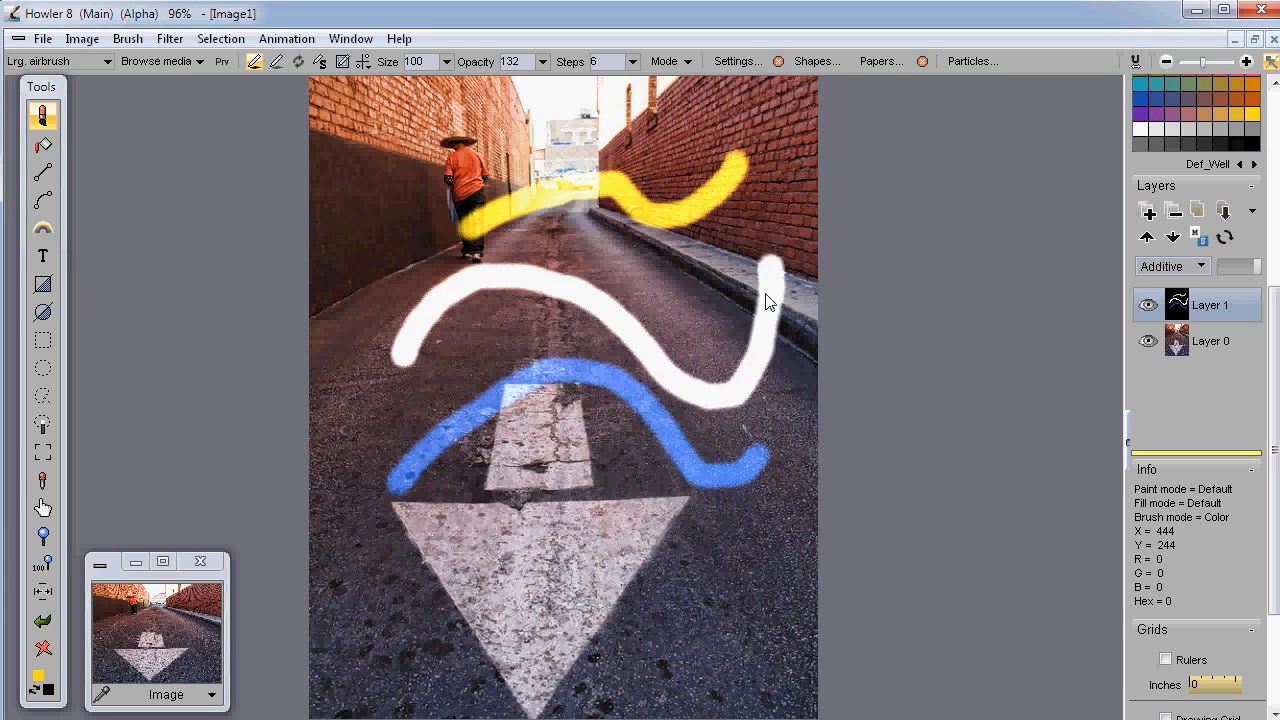
- Set the painted layer's blend mode back to Screen and clear the test strokes from it
left_click(1189, 268)
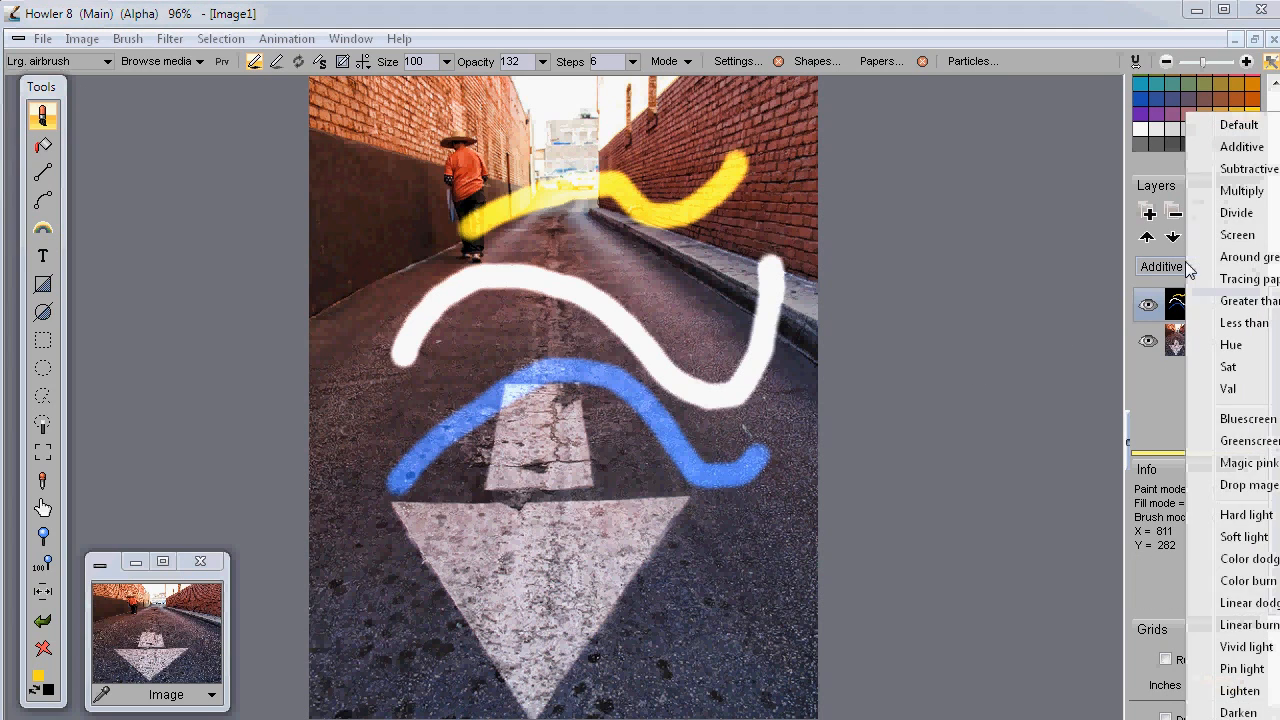
left_click(1237, 234)
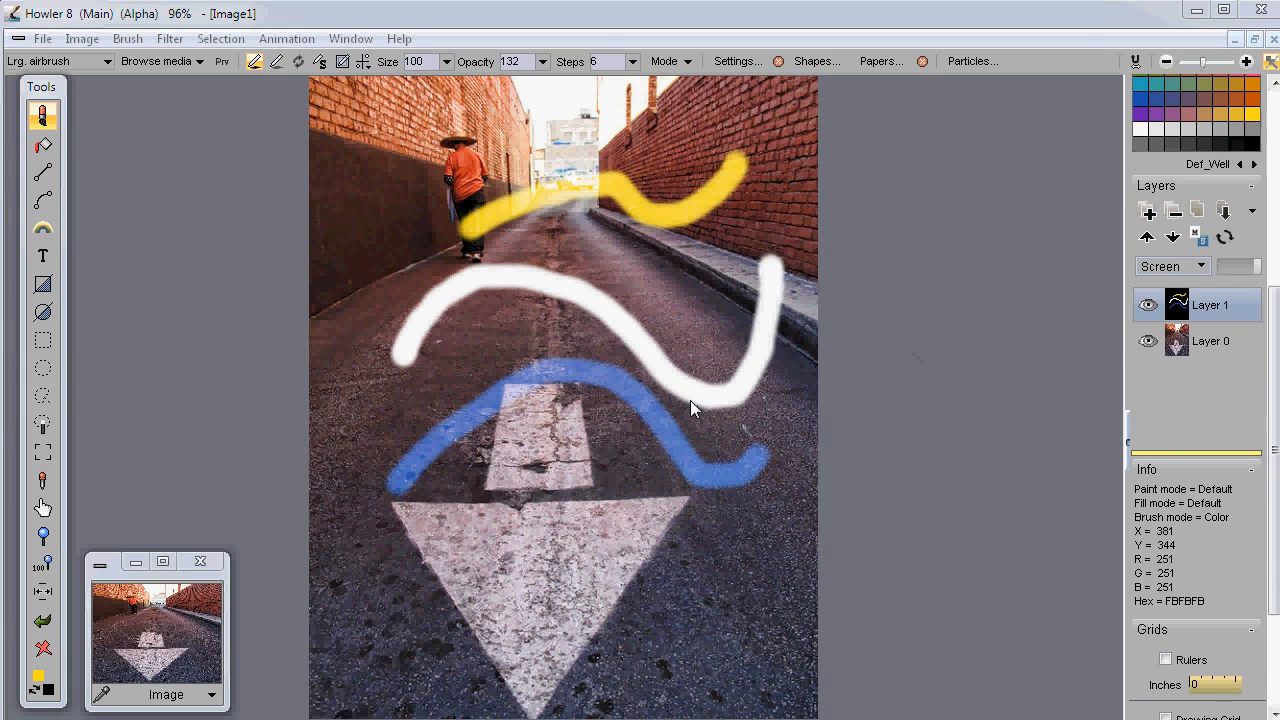
left_click(43, 650)
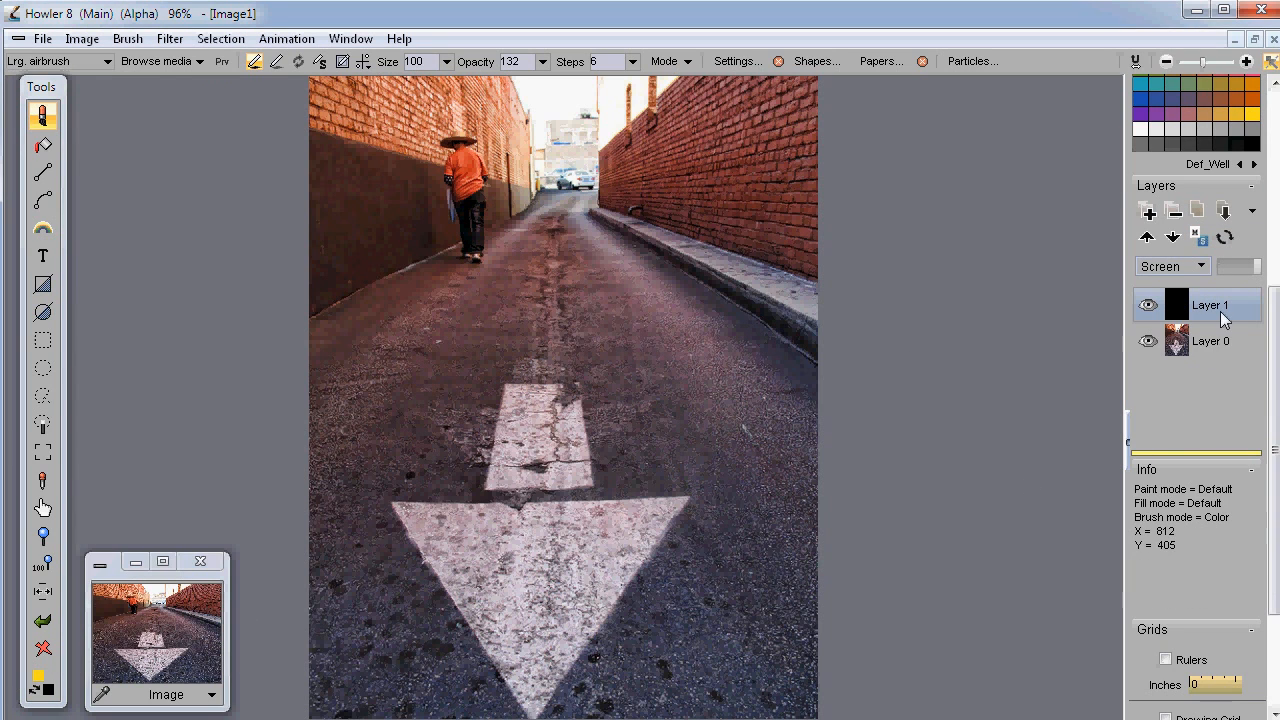
- Enlarge the thumbnails shown in the layer list
left_click(1253, 214)
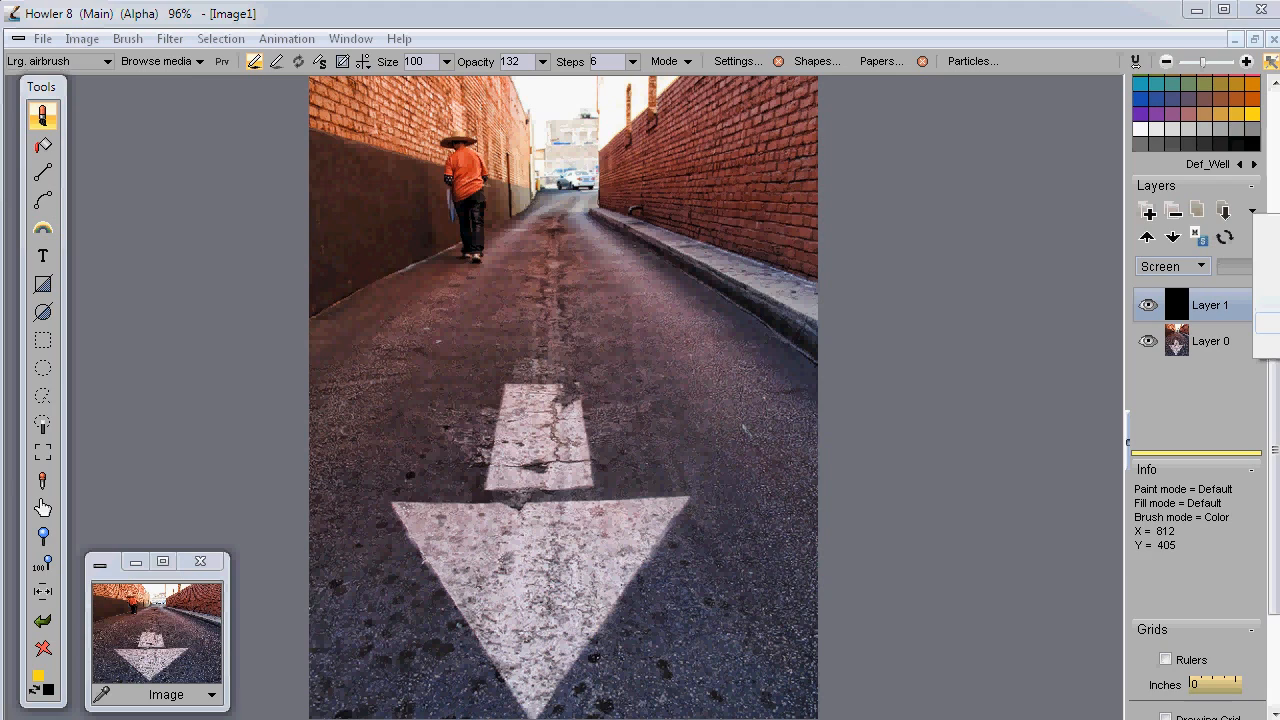
left_click(1268, 322)
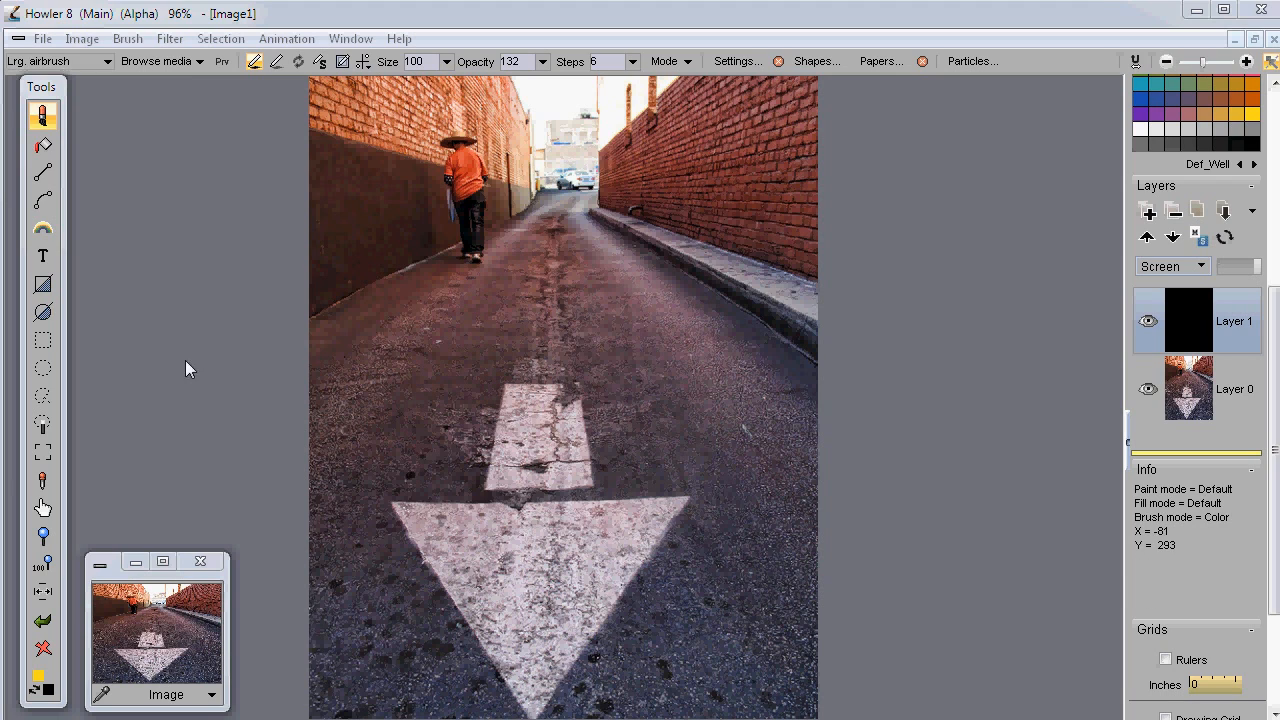
- Create a text box over the middle of the photograph and enter "You are here!" with one word per line
left_click(42, 262)
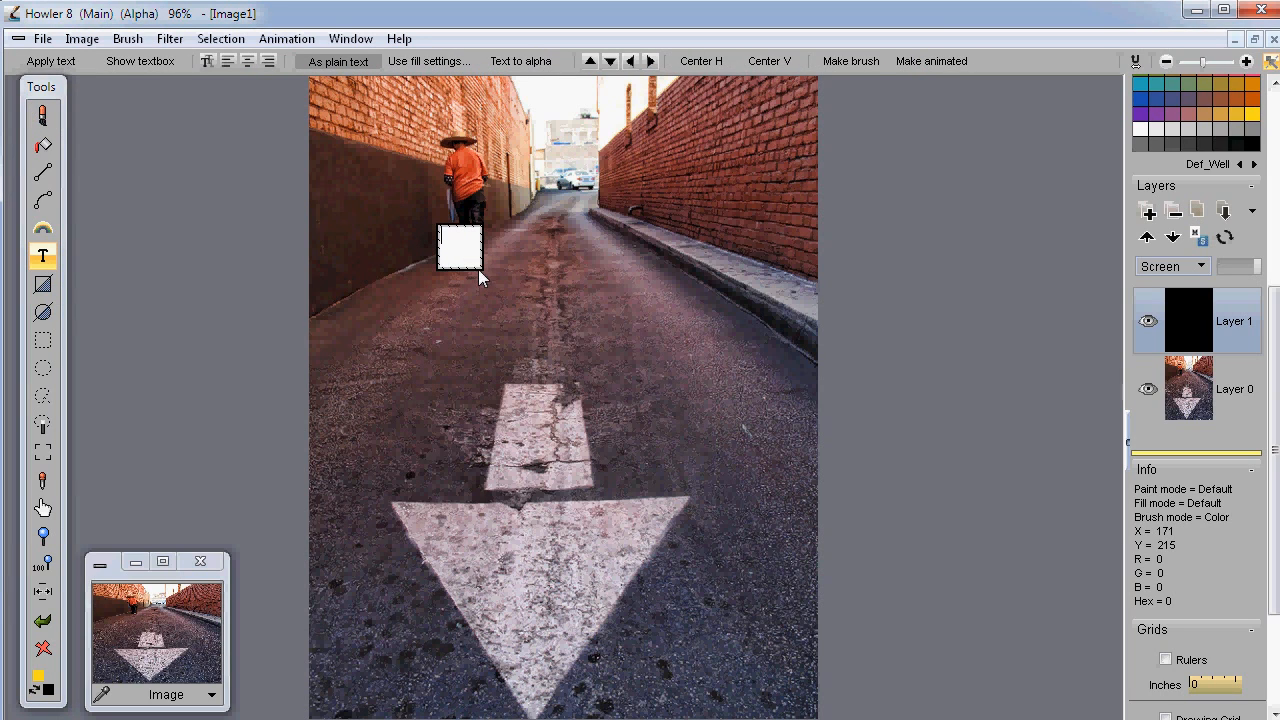
left_click_drag(478, 269, 684, 425)
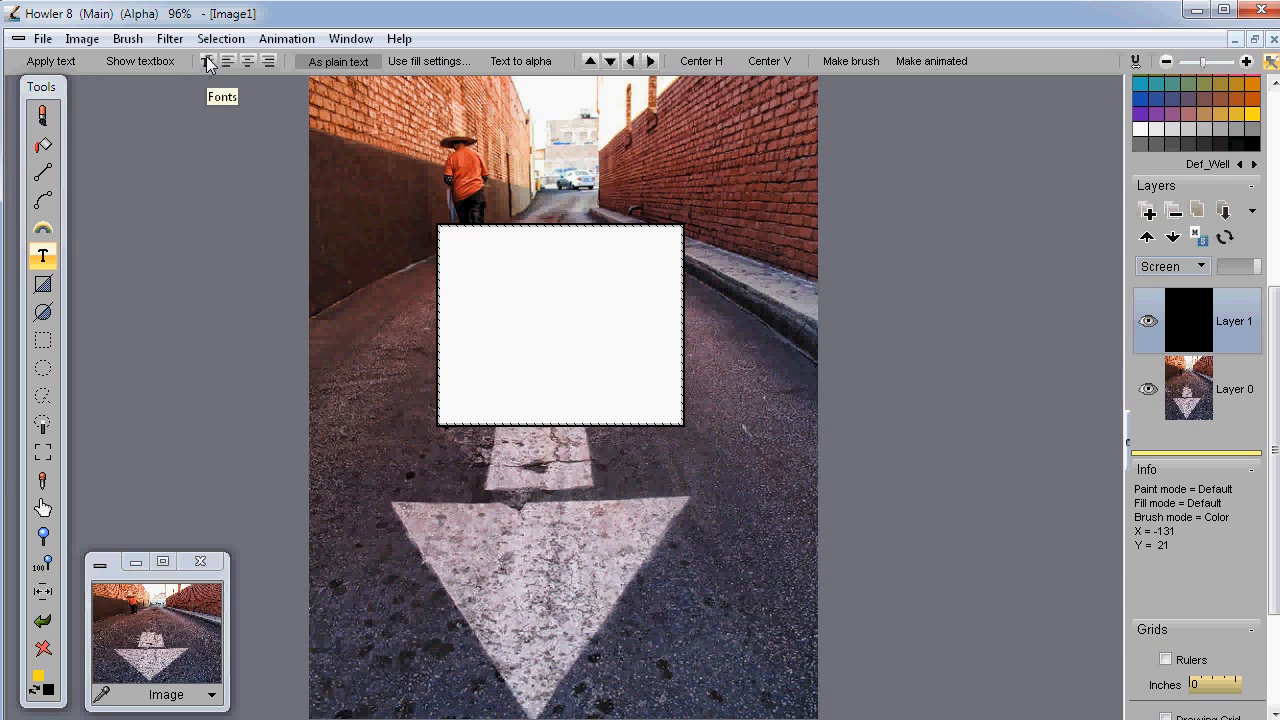
left_click(593, 307)
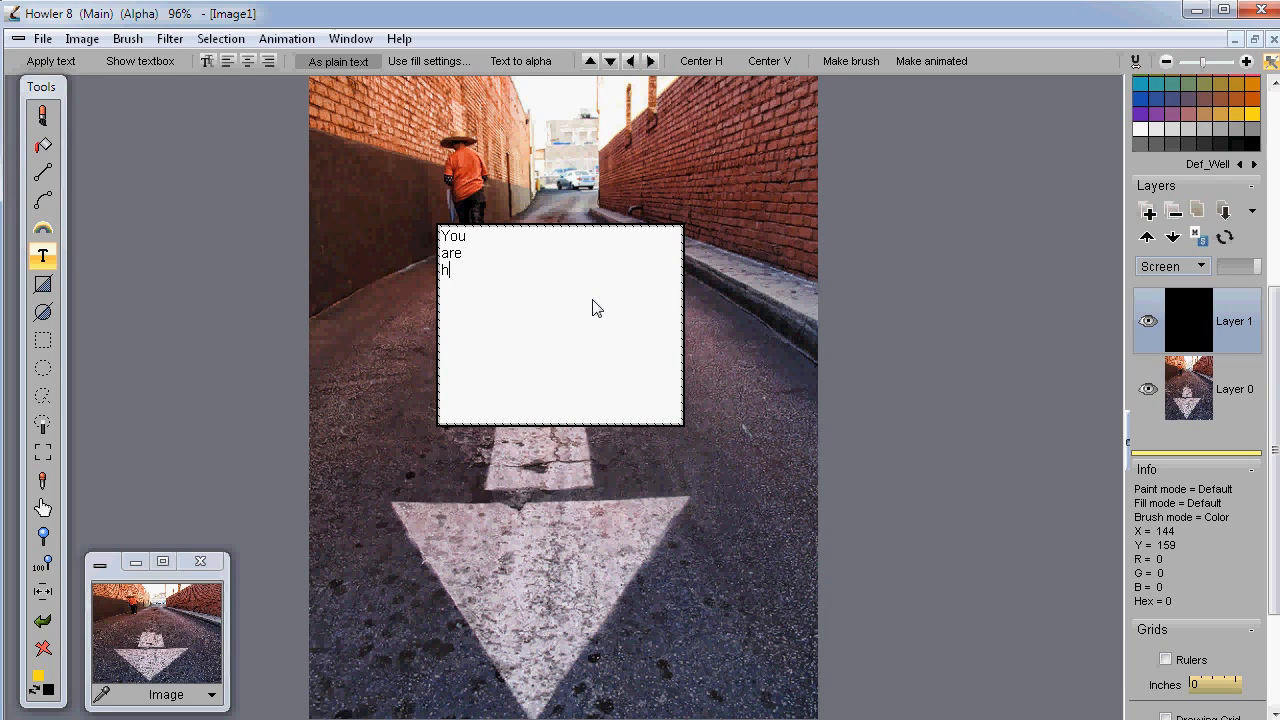
type("!")
left_click_drag(503, 277, 421, 221)
left_click(509, 295)
- Set the text's font to Blackoak Std in Black style at size 72
left_click(204, 58)
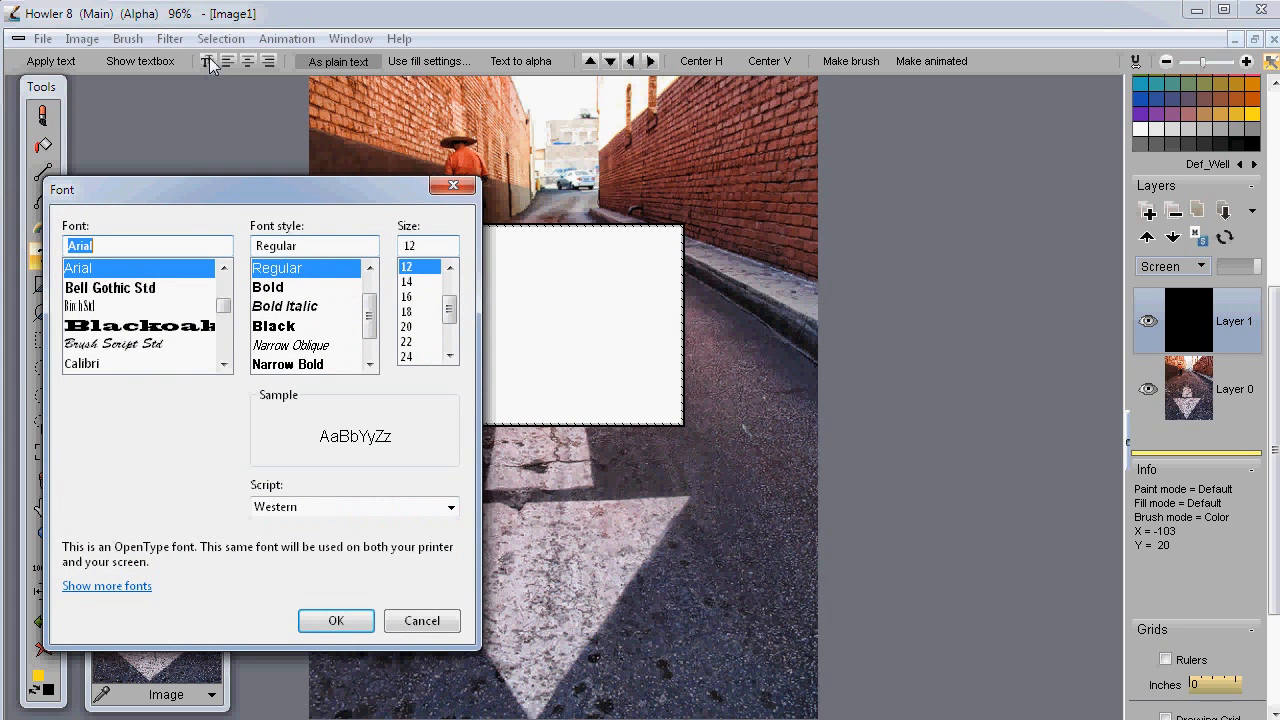
left_click_drag(213, 188, 254, 128)
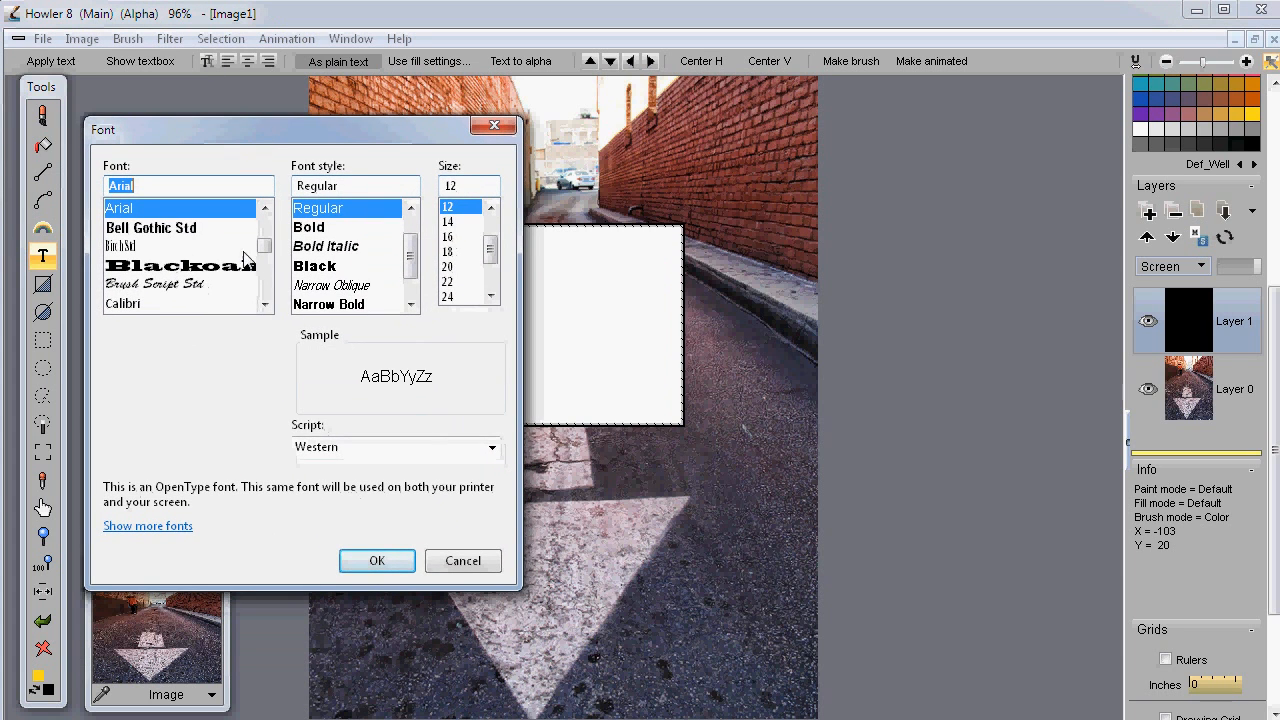
left_click(176, 266)
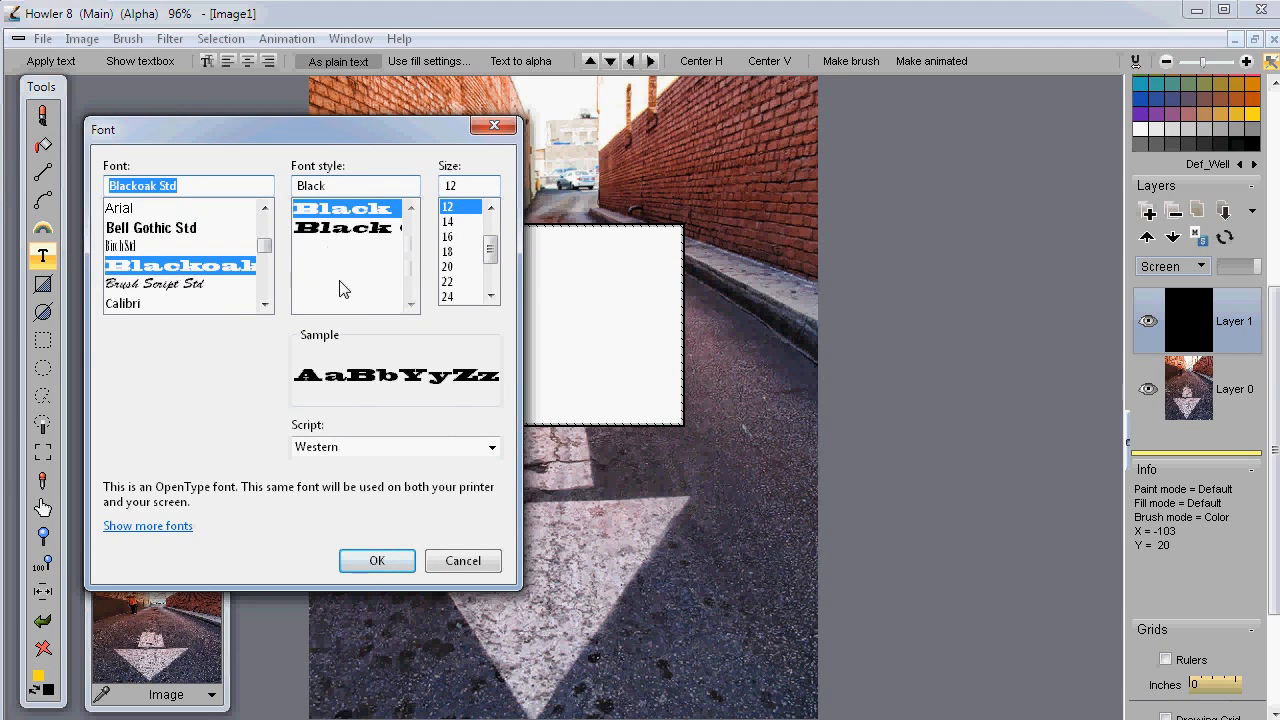
left_click(491, 278)
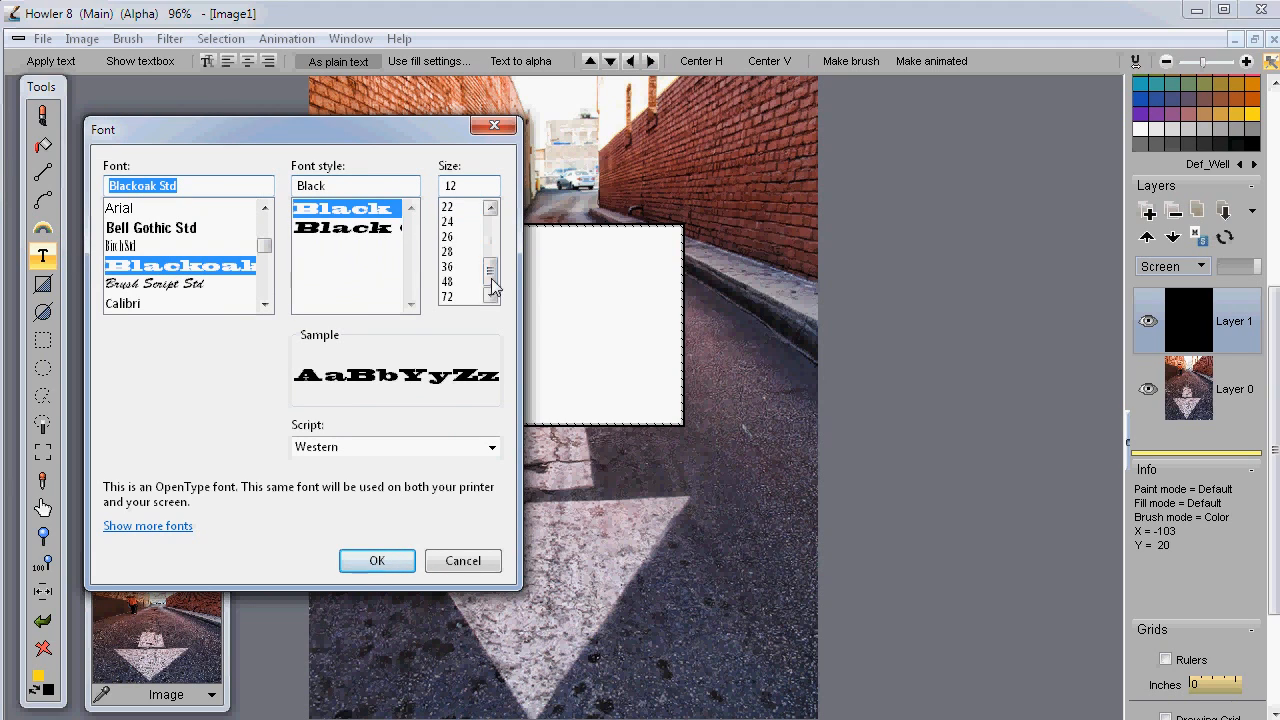
left_click(377, 560)
- Enlarge the text box to fit all three lines, position it over the photograph and centre-align the text
left_click_drag(679, 429, 1002, 629)
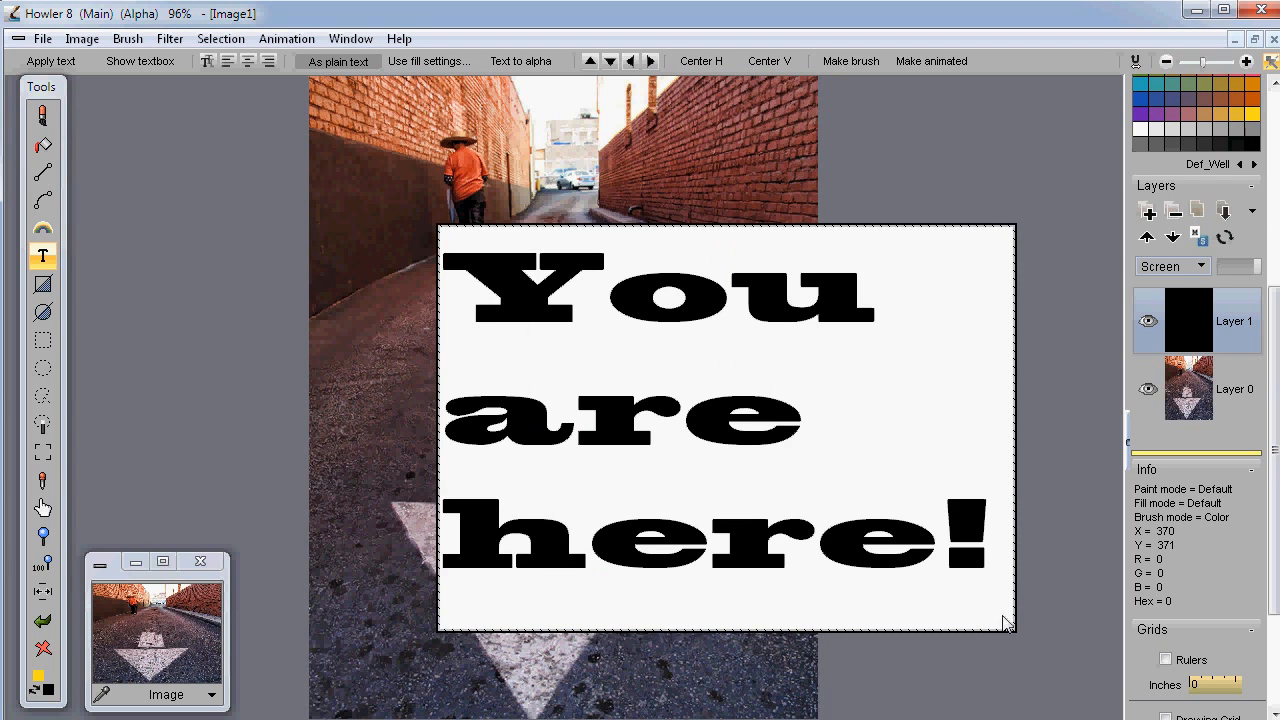
left_click_drag(733, 440, 600, 370)
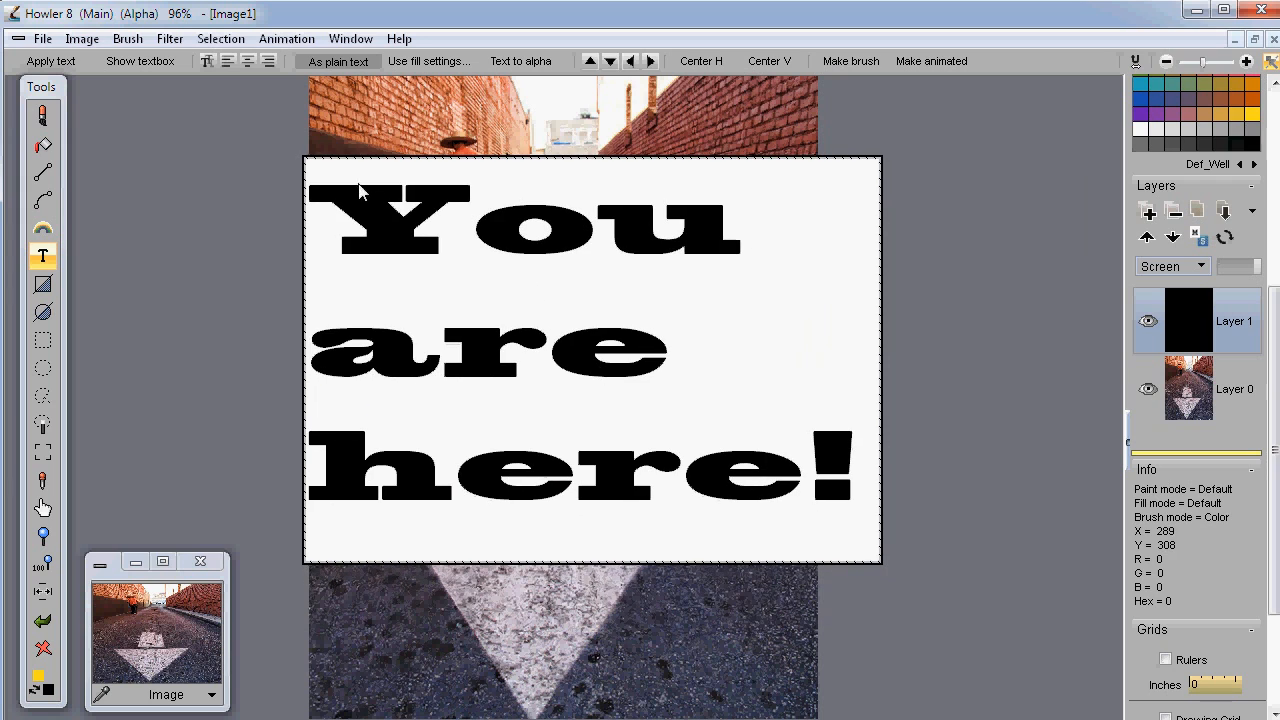
left_click(248, 62)
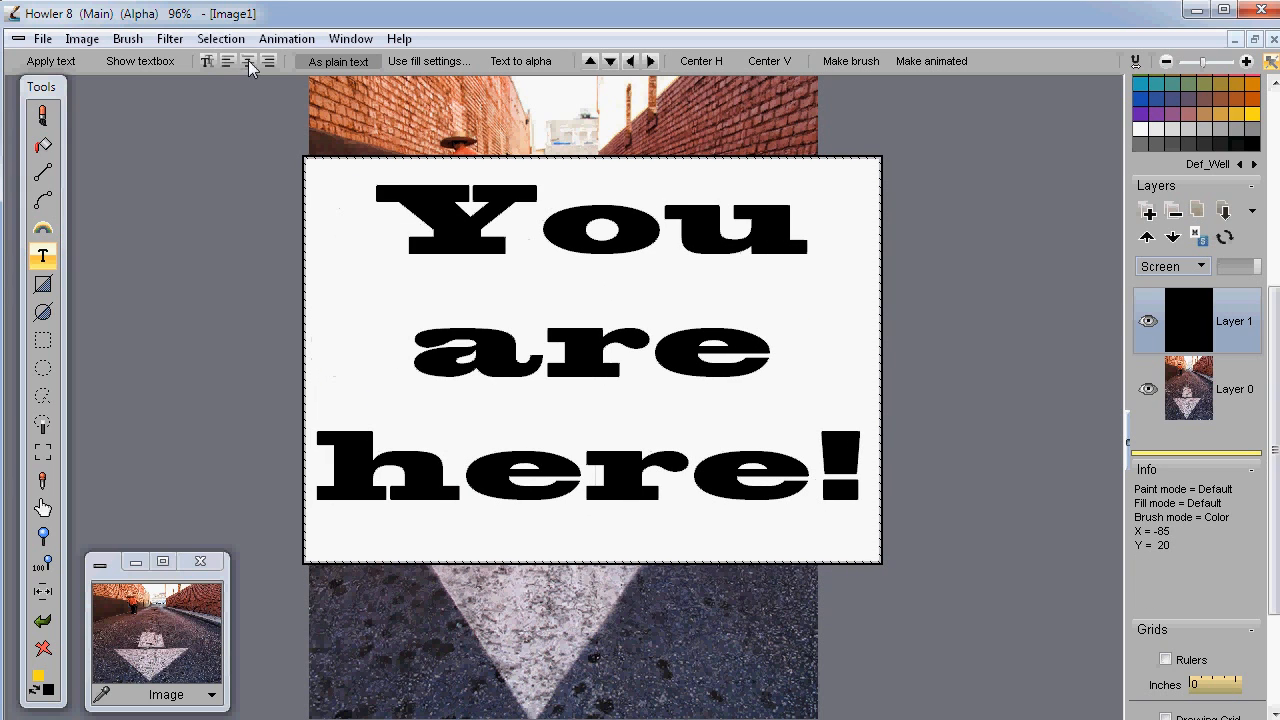
- Reduce the text size to 48 and shift the text box slightly lower on the photograph
left_click(207, 61)
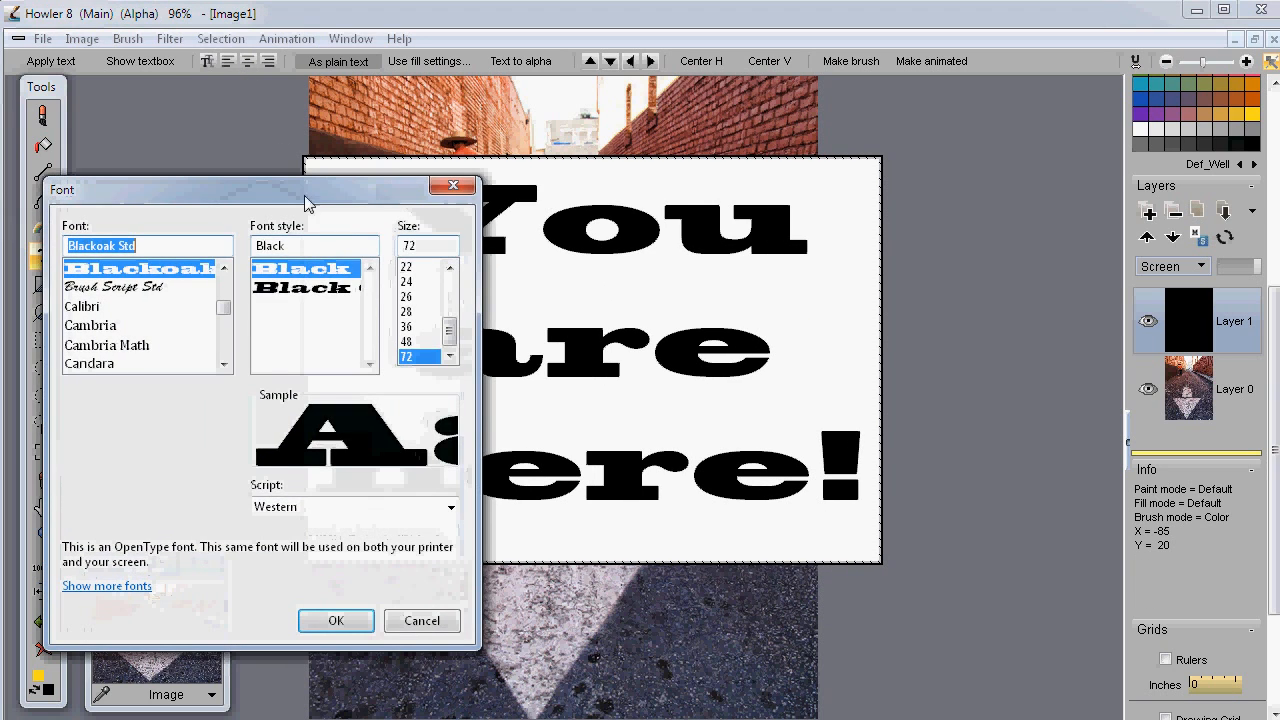
left_click_drag(250, 180, 322, 146)
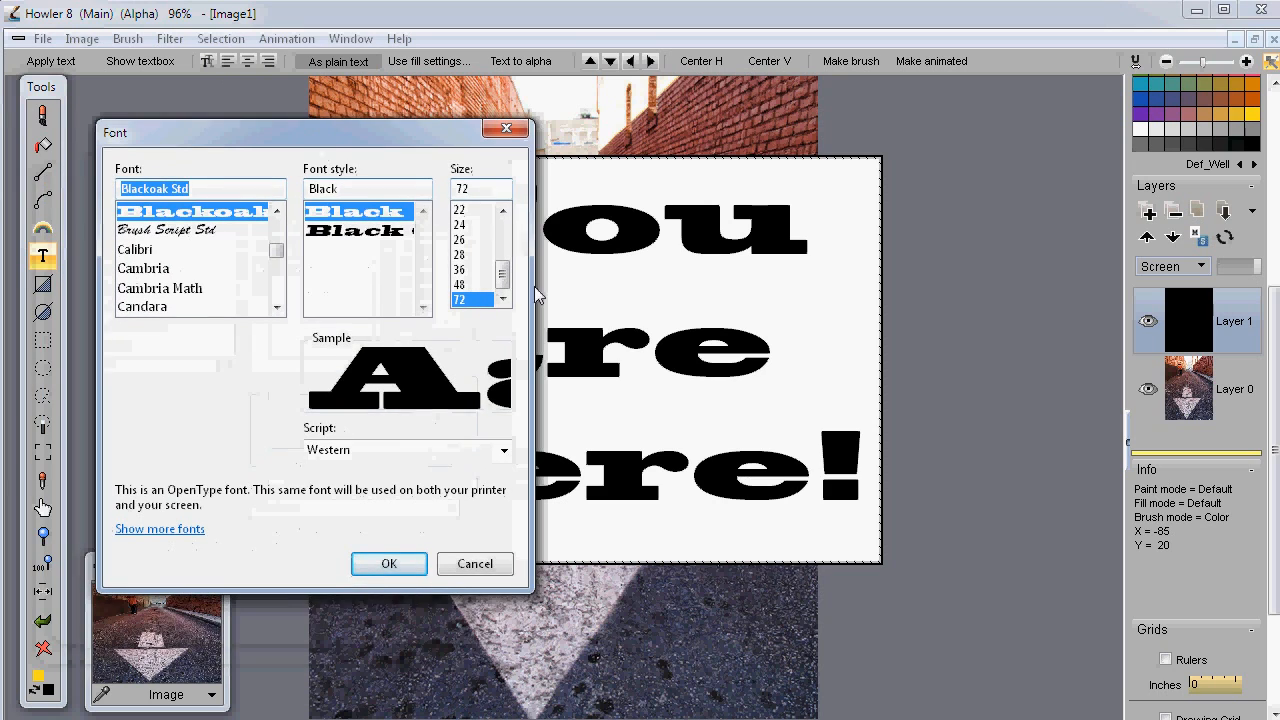
left_click(460, 287)
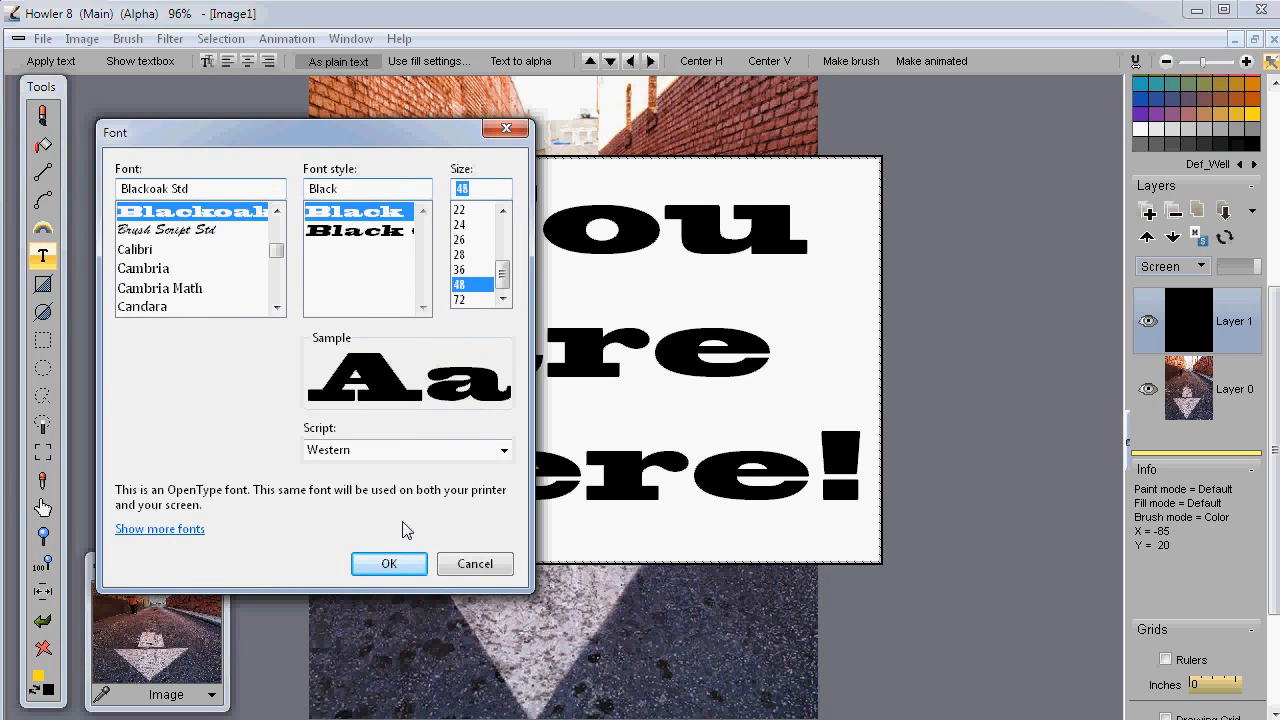
left_click(403, 563)
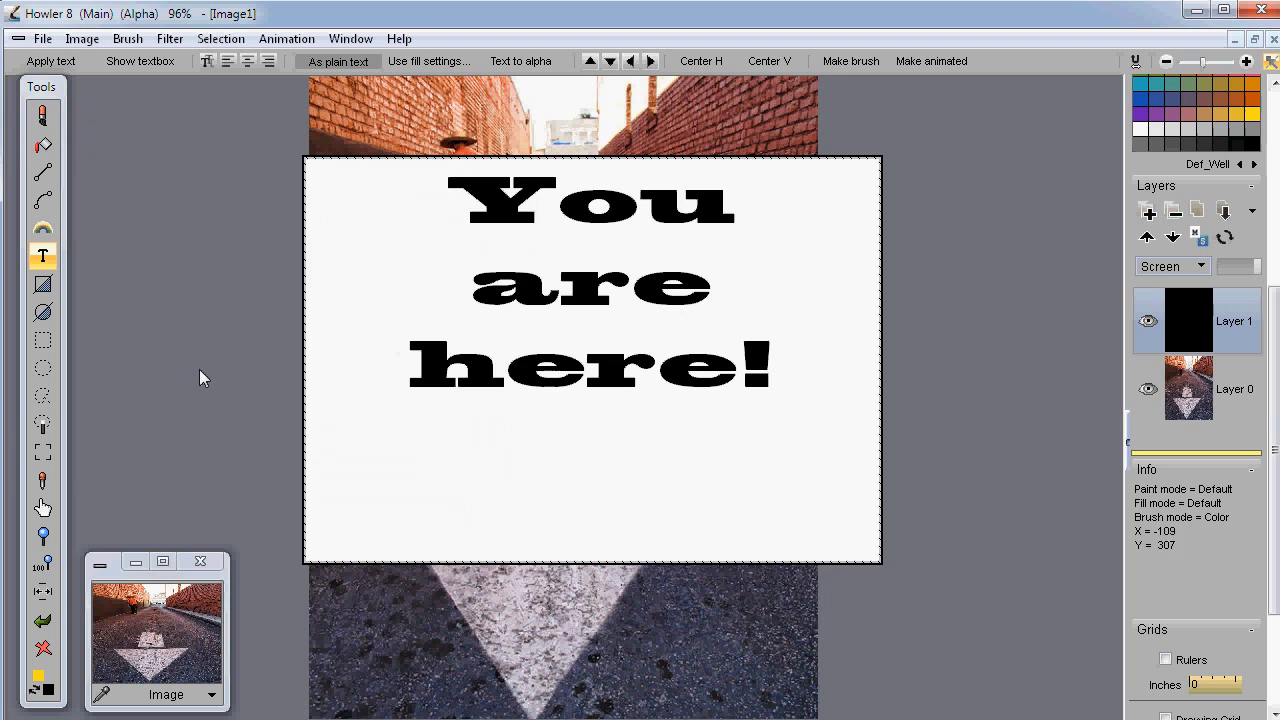
left_click_drag(661, 131, 582, 402)
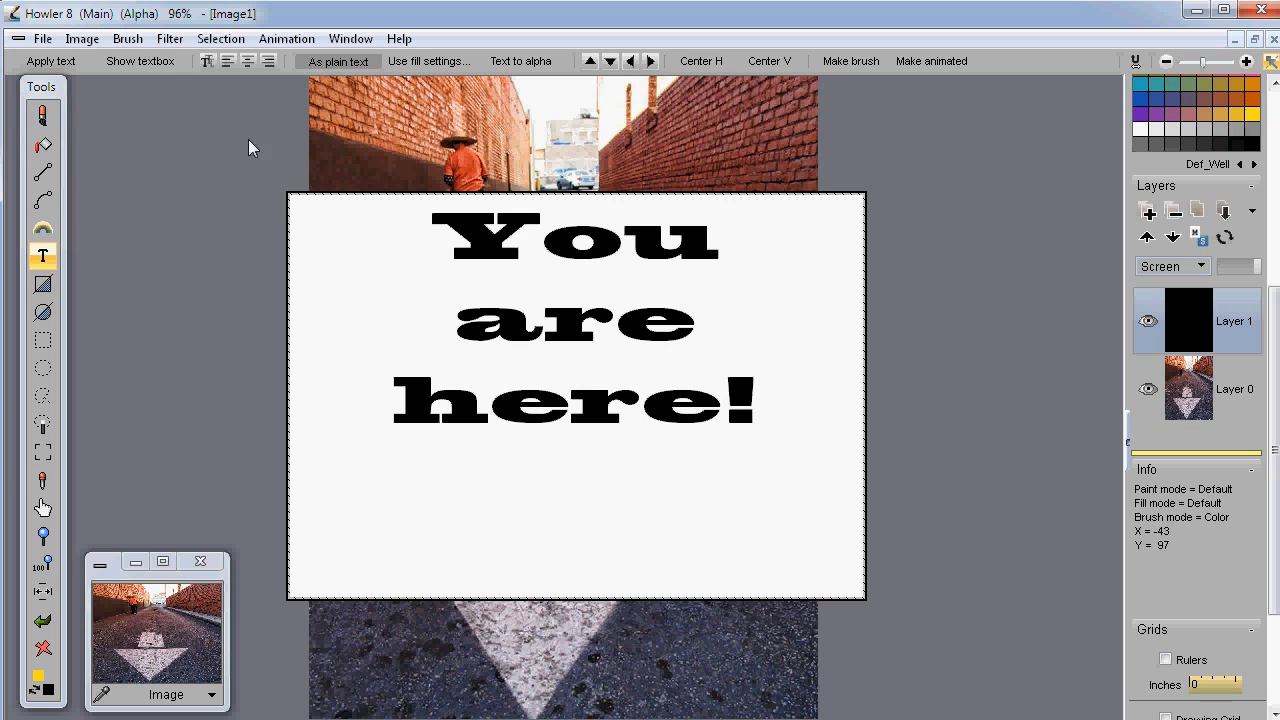
- Set the text's font to Stencil Std in Bold style, keeping size 48
left_click(207, 61)
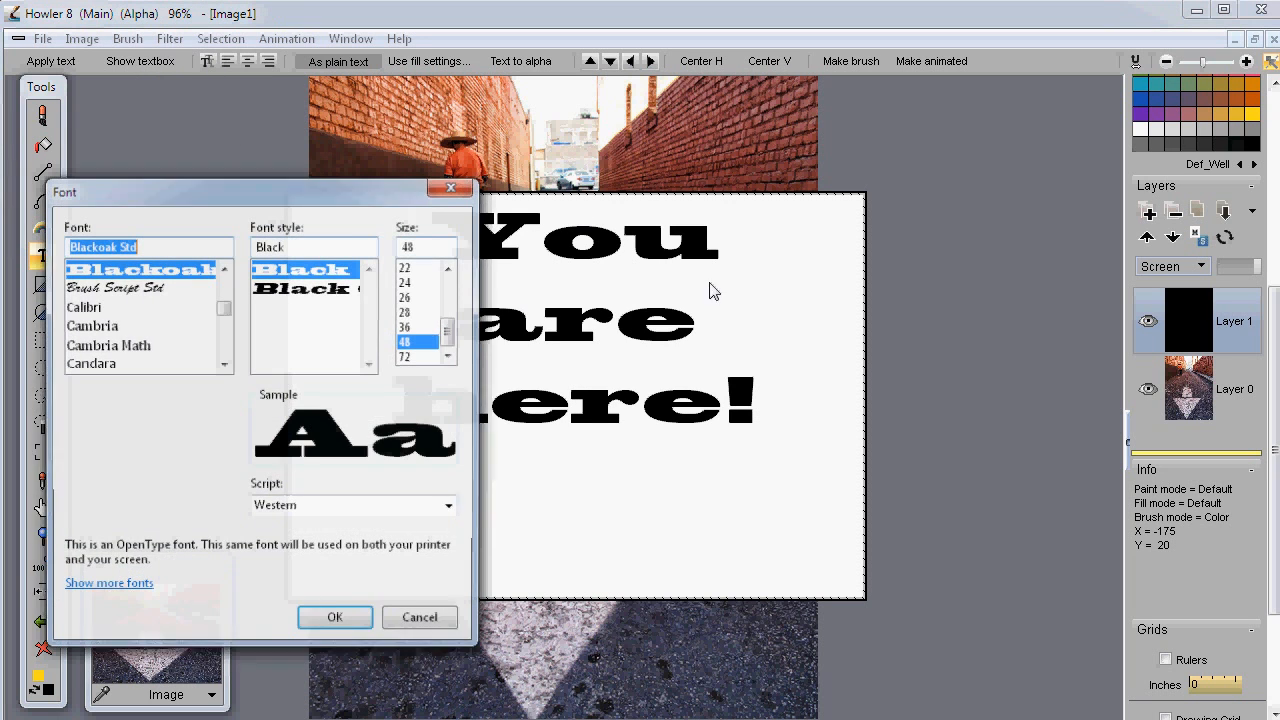
left_click_drag(289, 190, 349, 106)
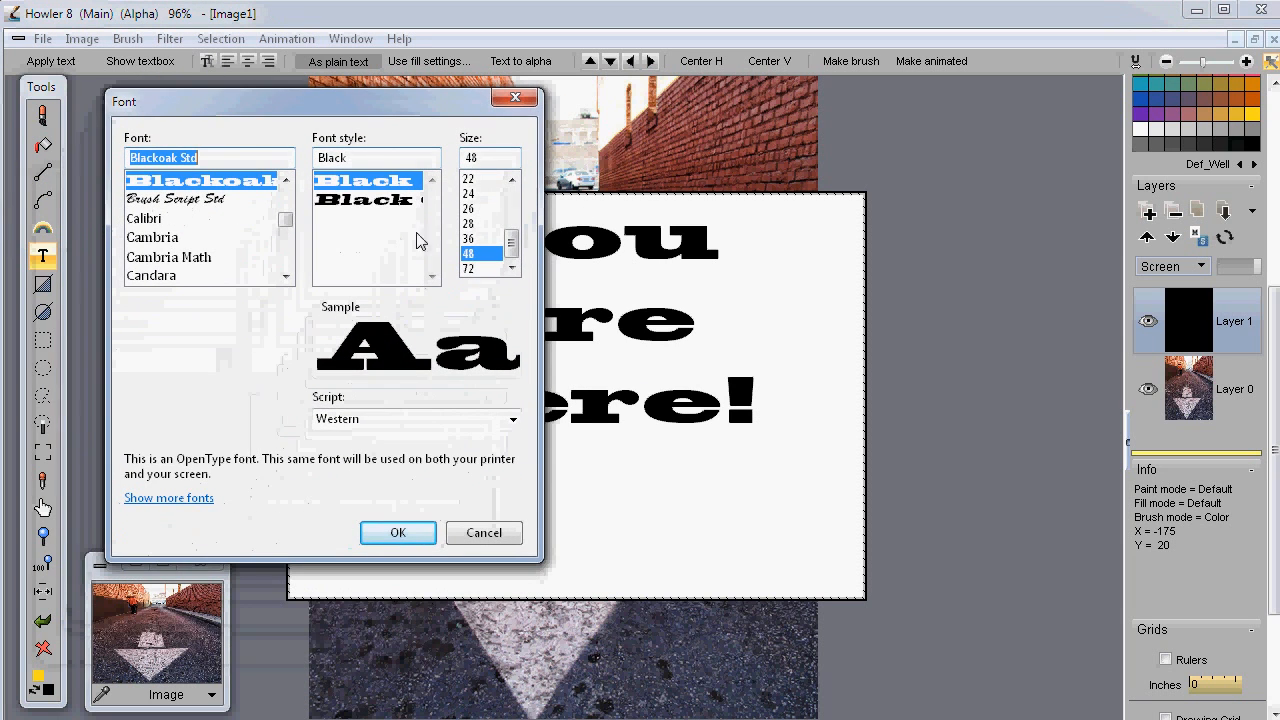
left_click_drag(285, 220, 285, 264)
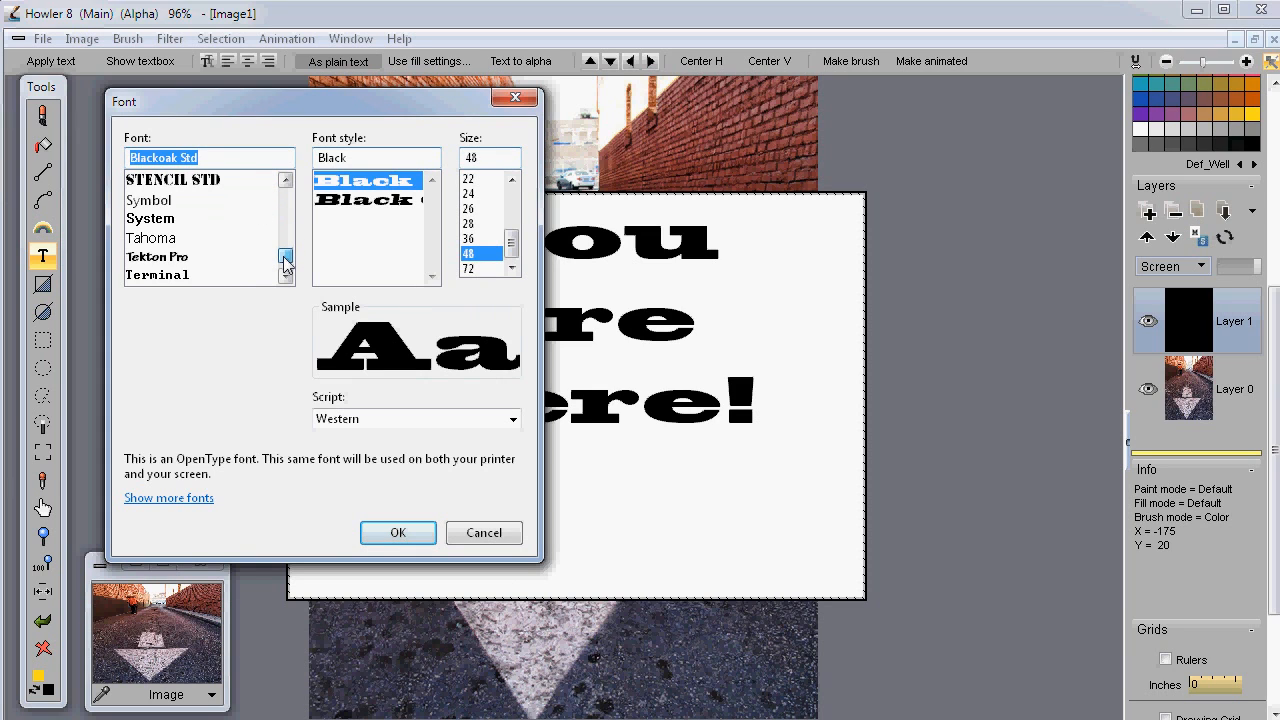
left_click(195, 182)
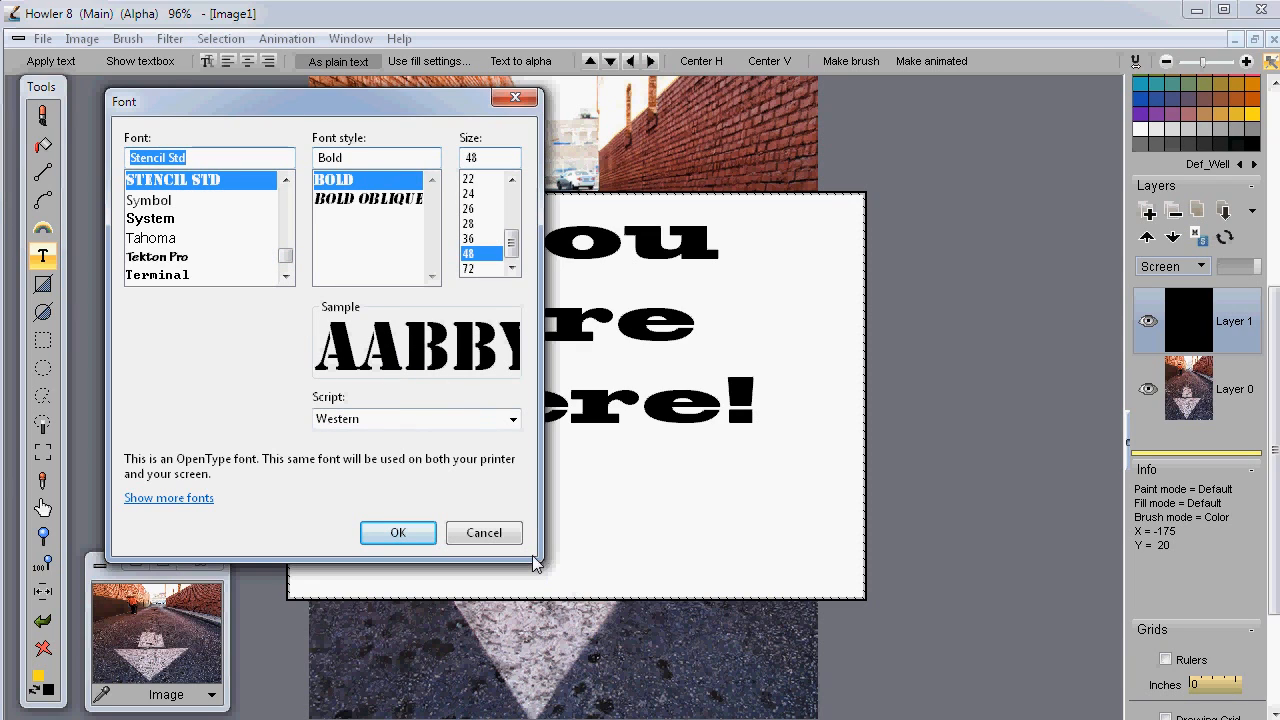
left_click_drag(339, 102, 324, 138)
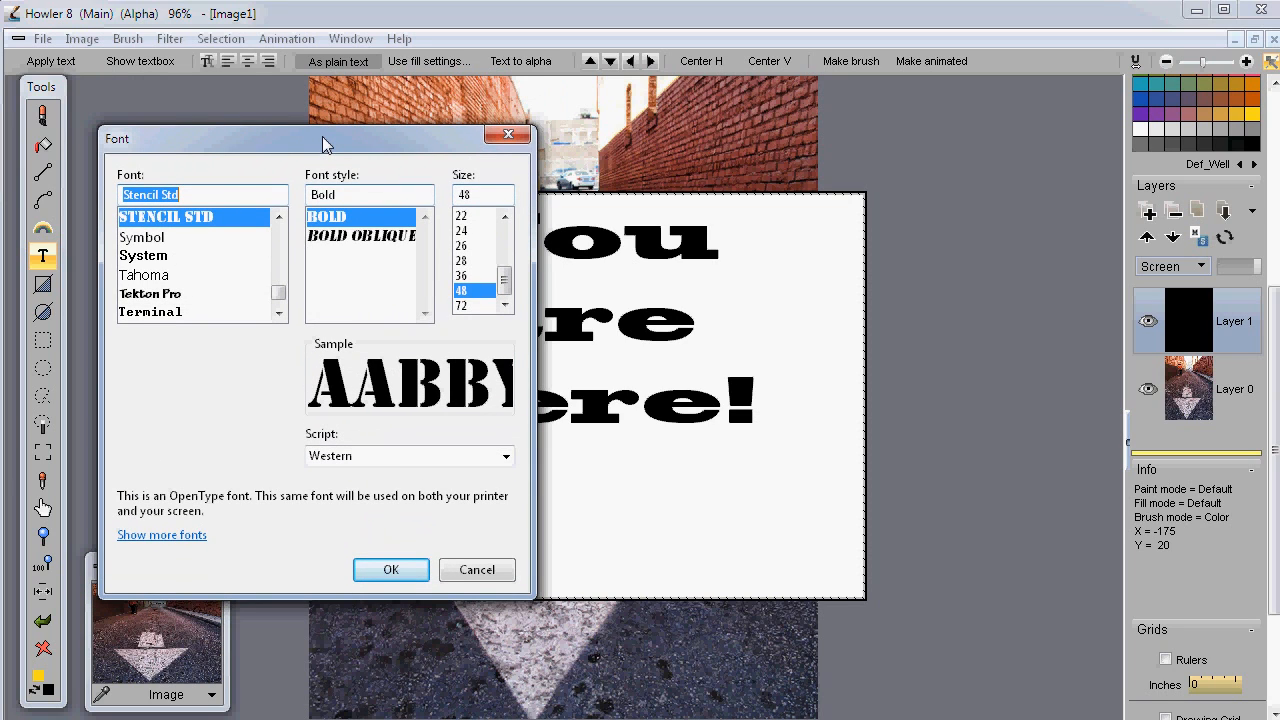
left_click(372, 240)
left_click(345, 218)
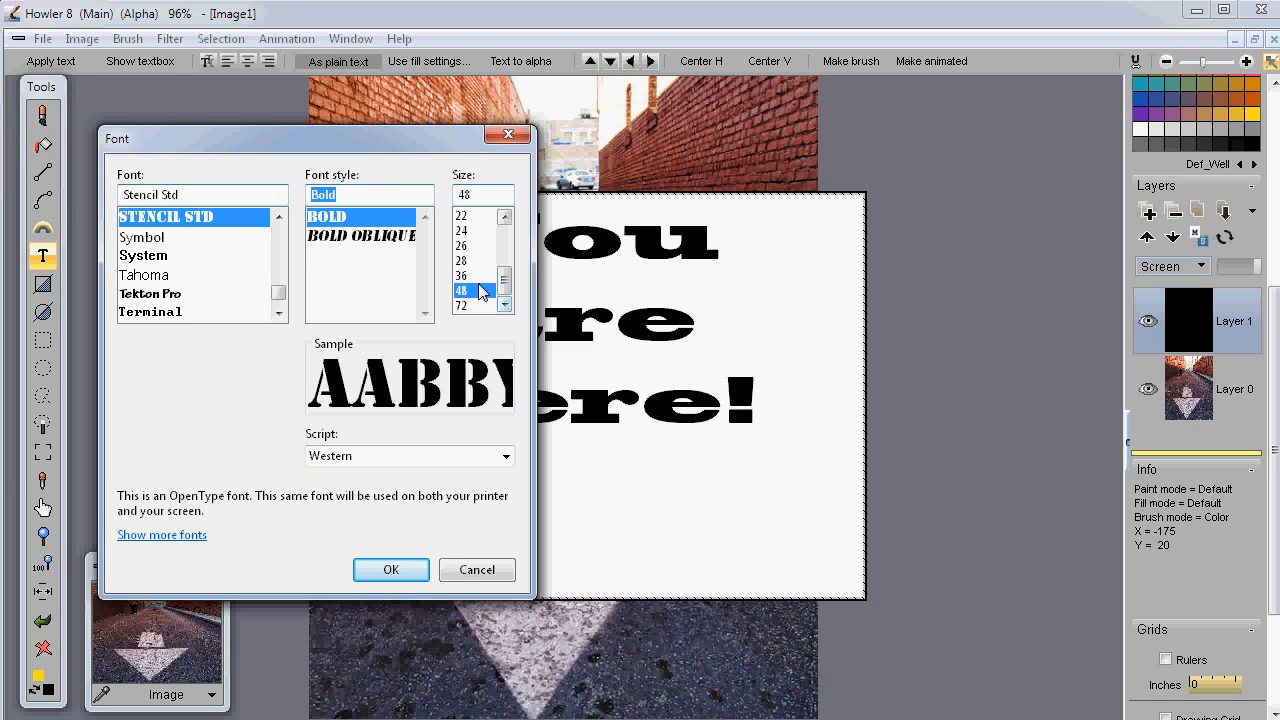
left_click(406, 570)
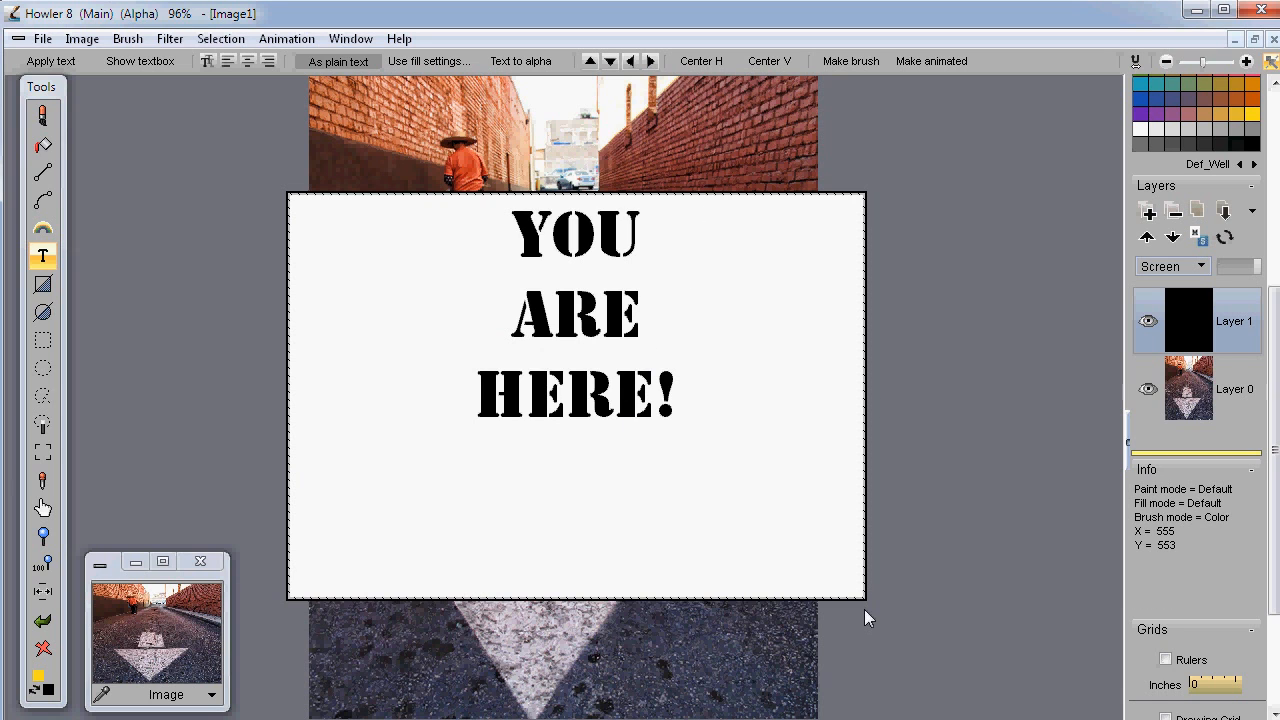
- Shrink the text box to fit the three stencil lines and place it just above the large arrowhead on the road
left_click_drag(864, 600, 585, 463)
left_click_drag(626, 326, 557, 380)
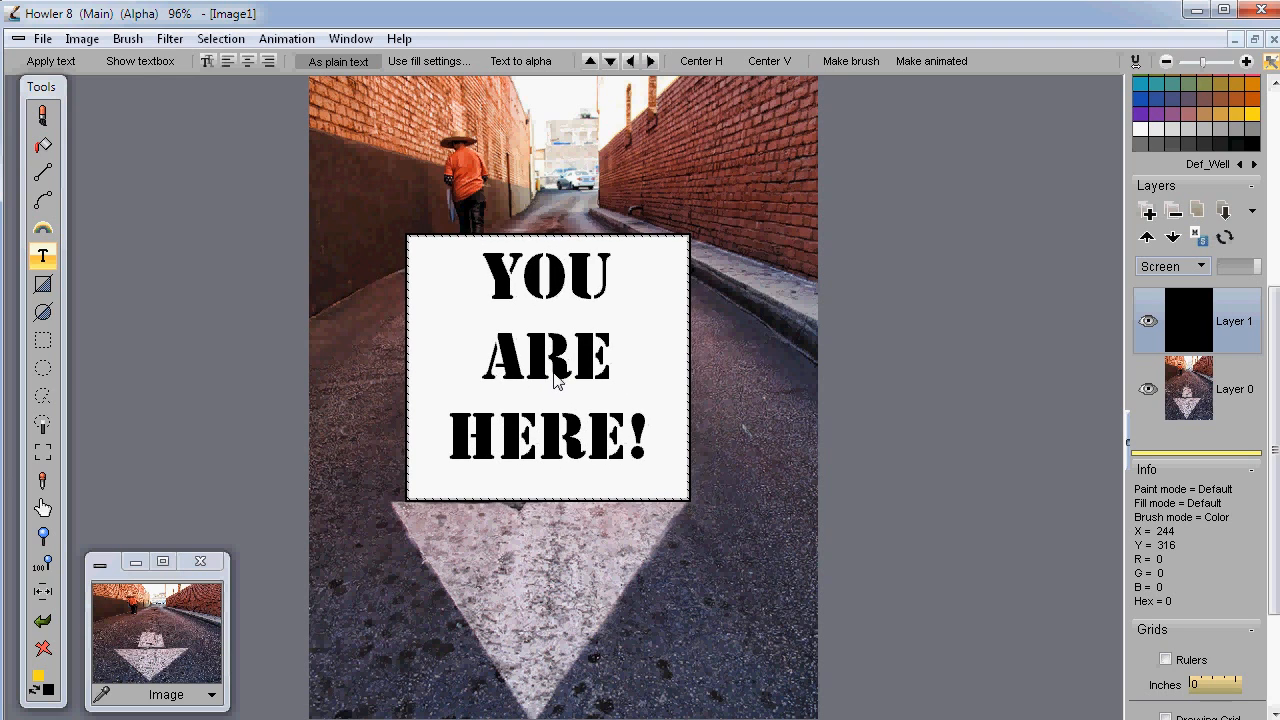
left_click_drag(745, 388, 768, 368)
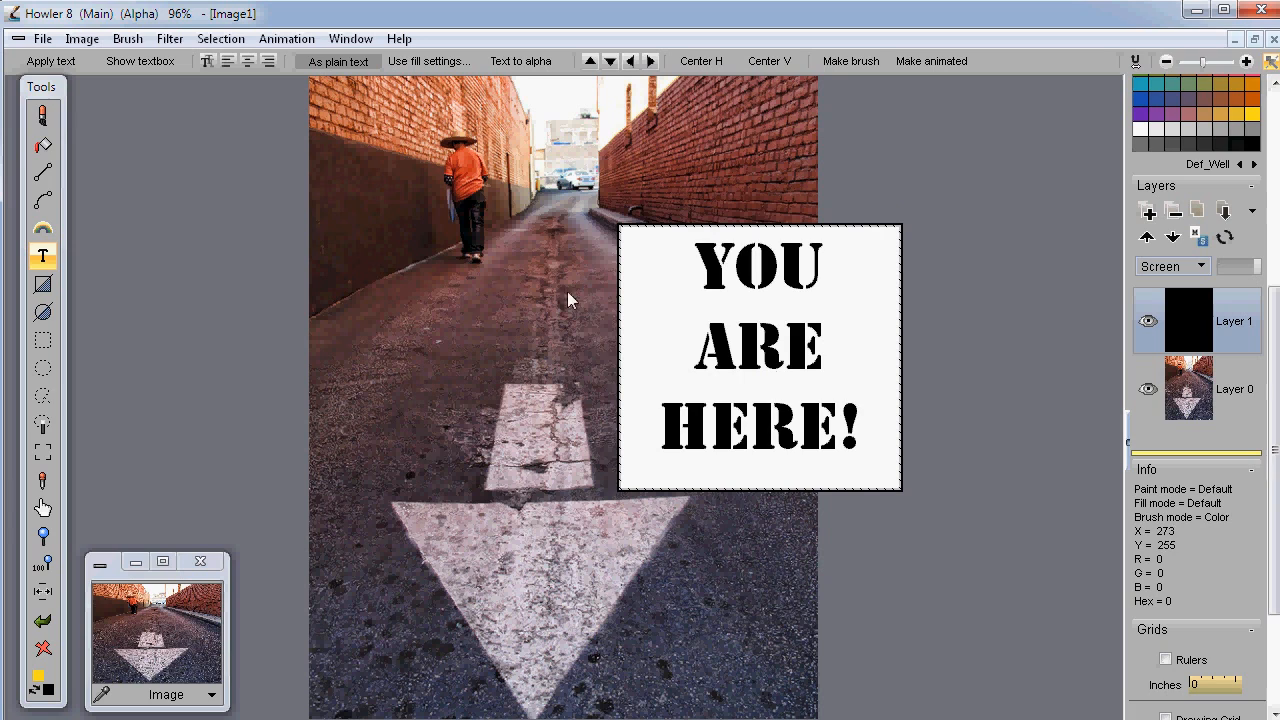
left_click_drag(767, 370, 566, 362)
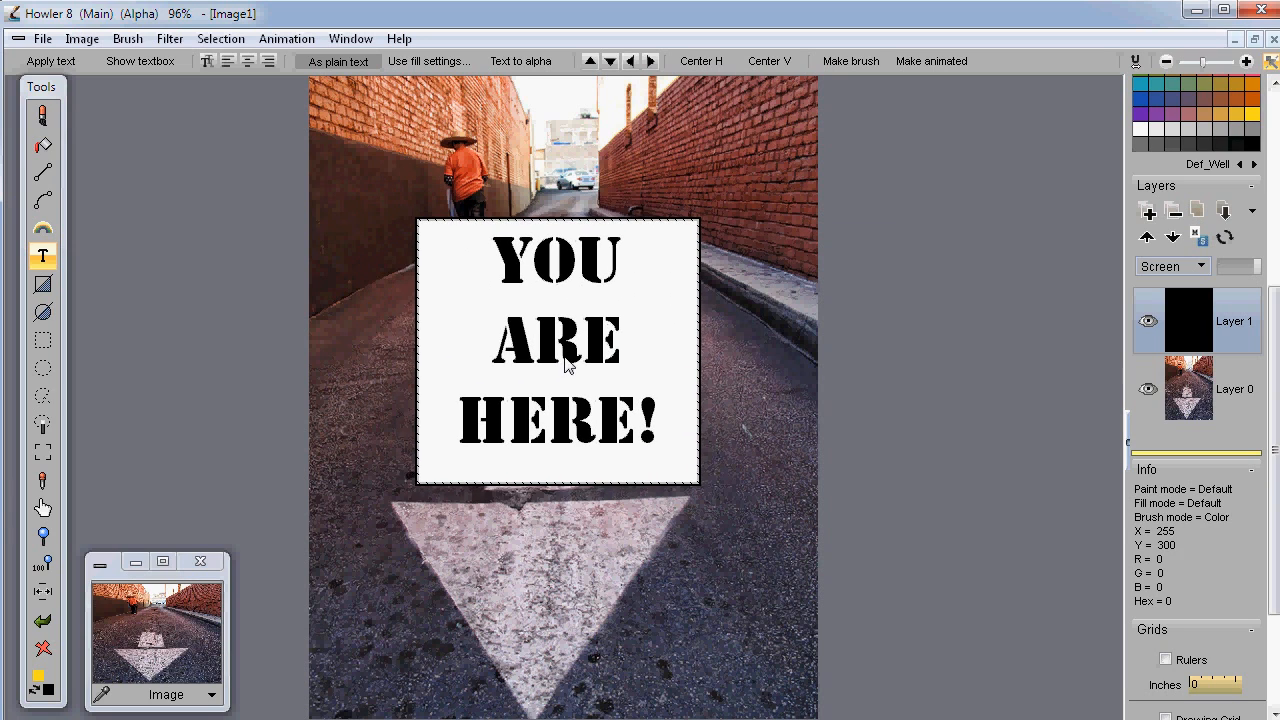
- Choose white as the paint colour and apply the text to Layer 1
left_click(1144, 134)
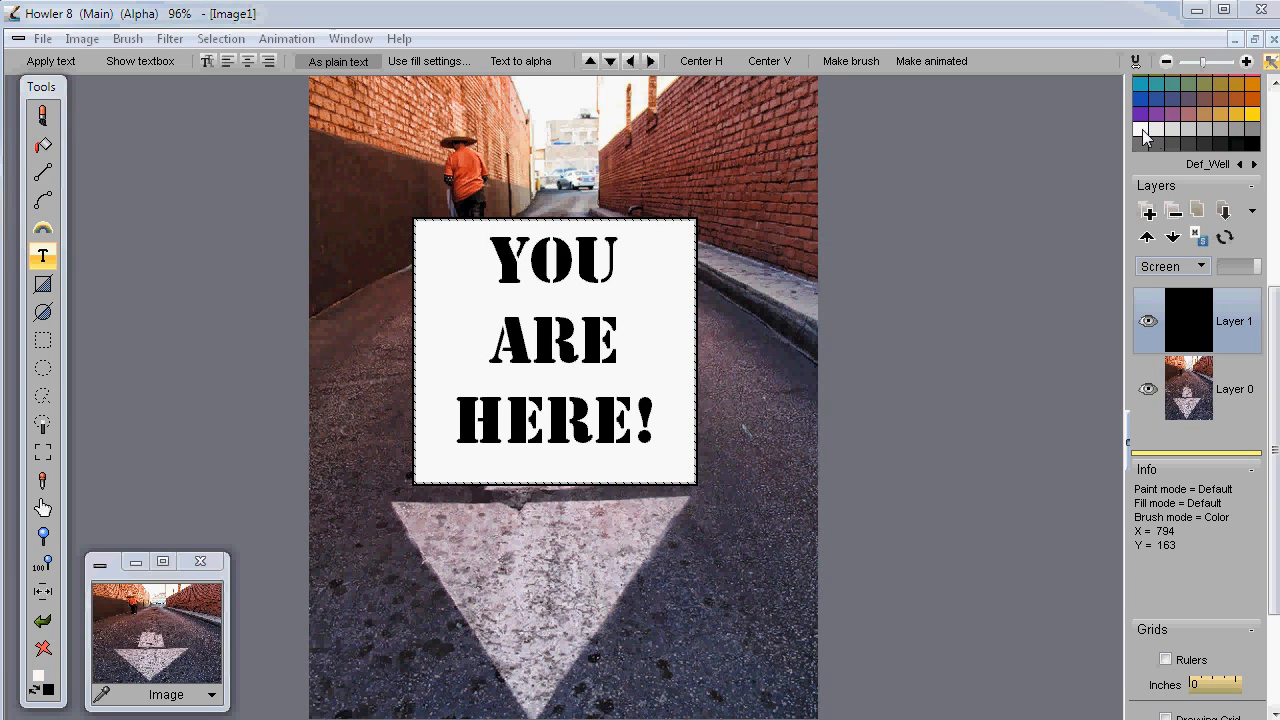
left_click(50, 62)
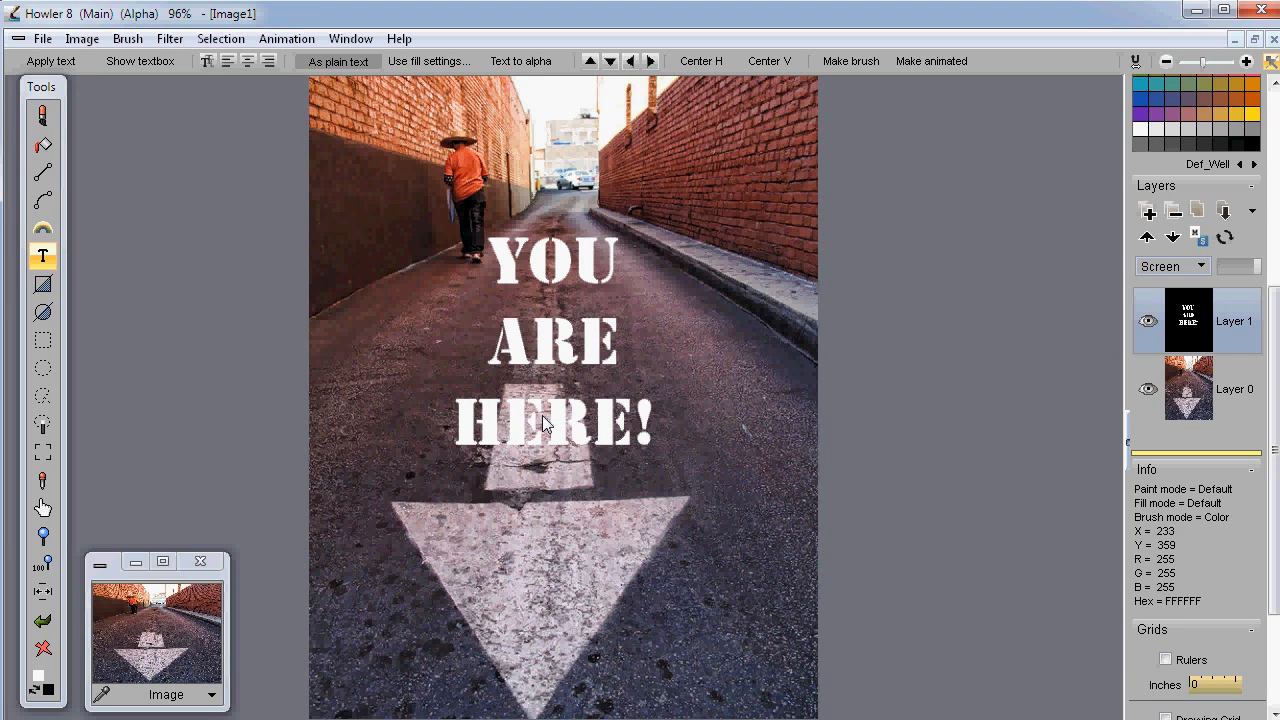
- Clear Layer 1 to black, bring back the text box and apply the white lettering again
left_click(45, 650)
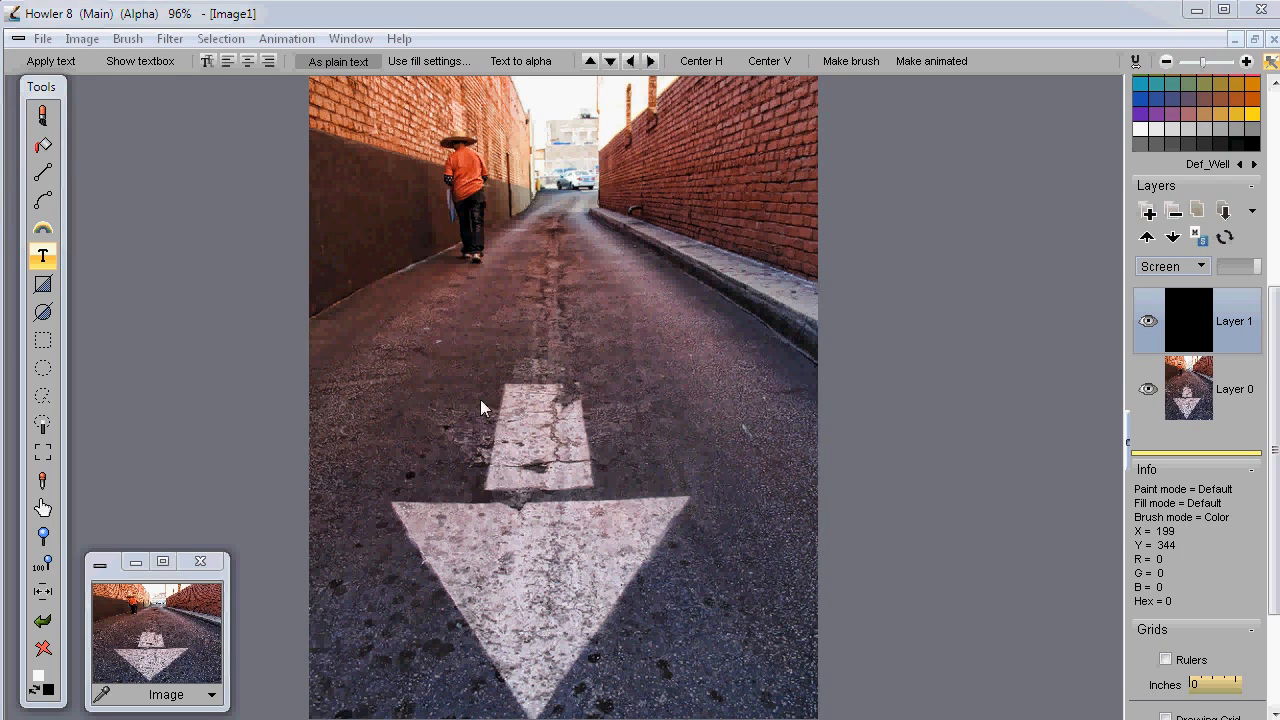
left_click(142, 66)
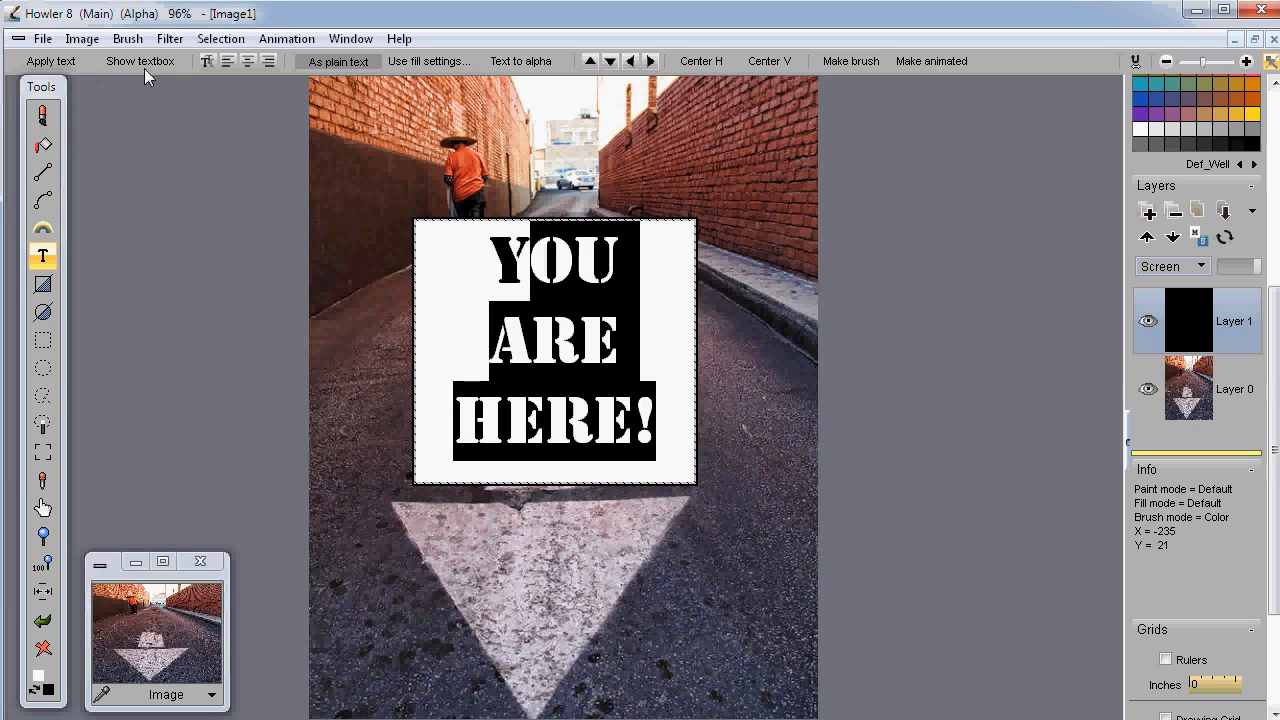
left_click(55, 66)
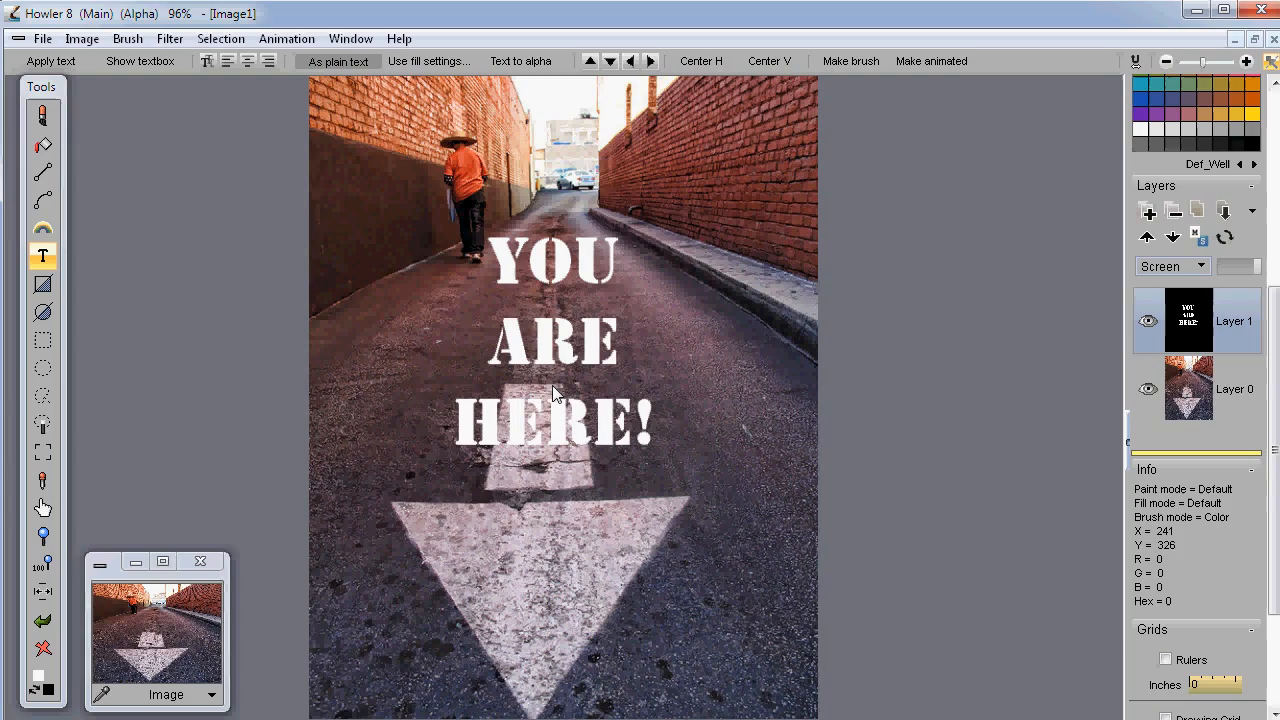
- Examine the edges of the white lettering up close against the road's texture
scroll(518, 408, "up", 10)
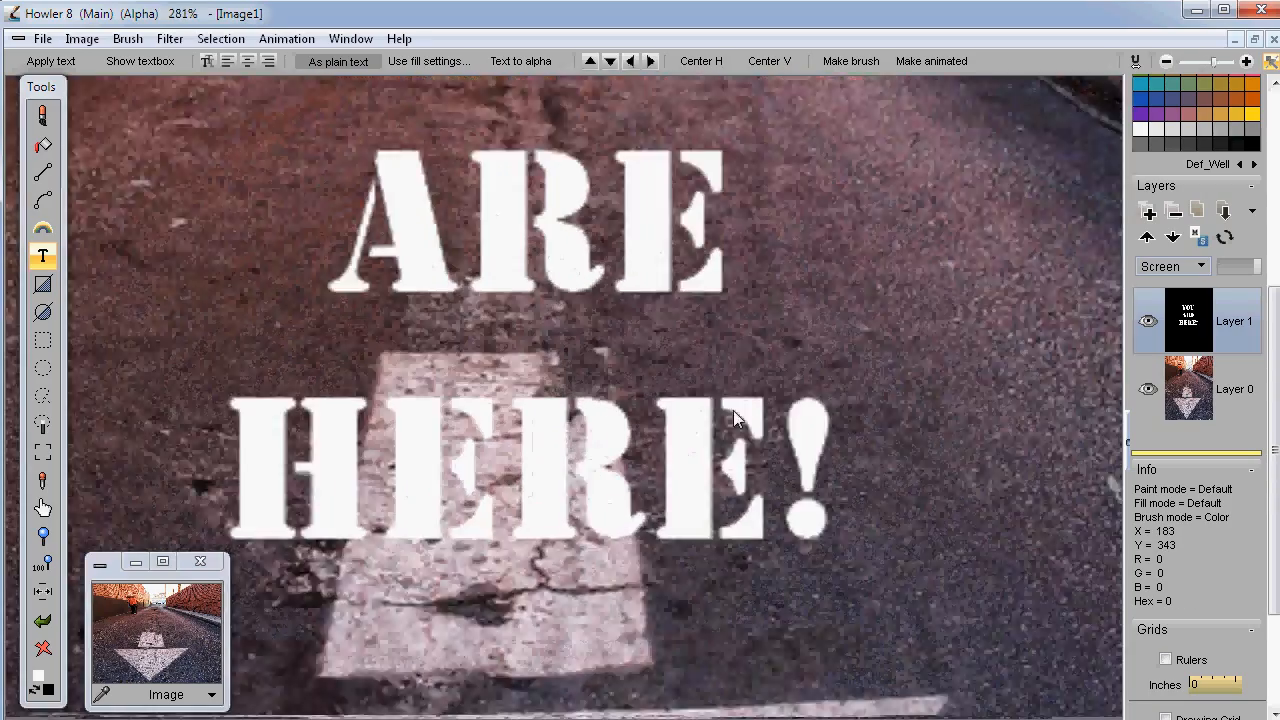
scroll(846, 432, "down", 3)
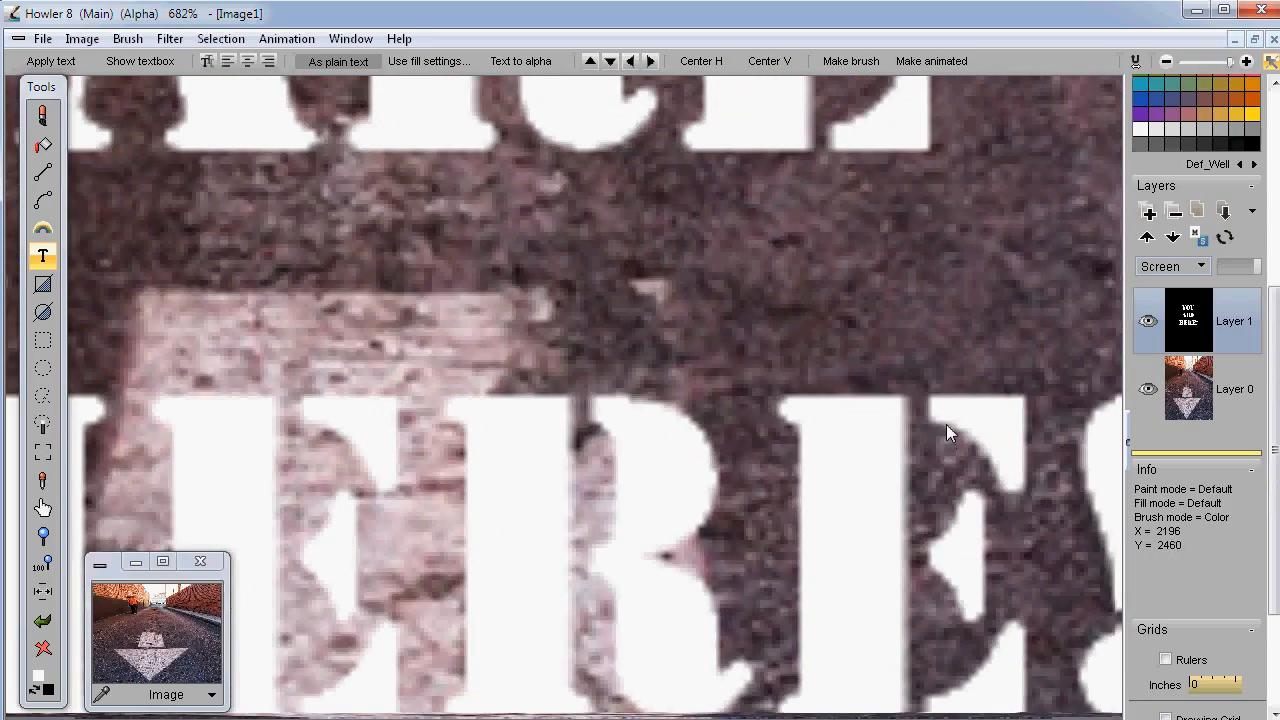
scroll(936, 406, "up", 2)
scroll(936, 398, "up", 3)
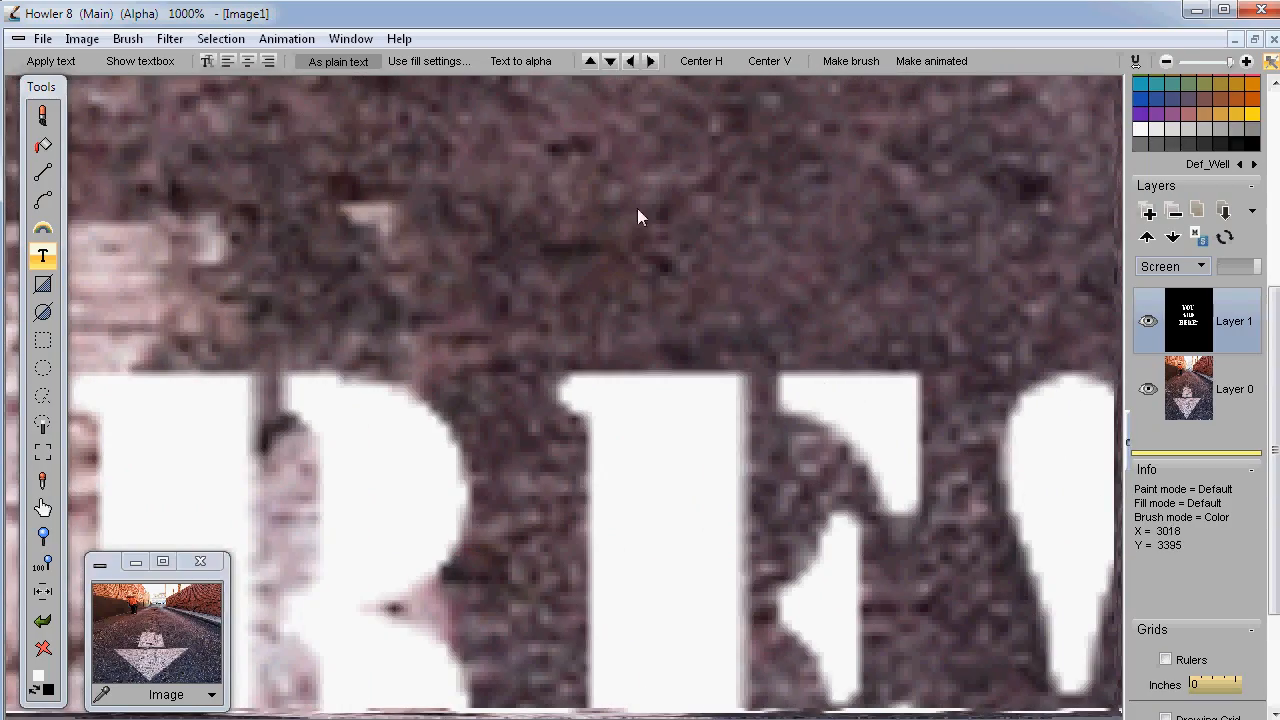
scroll(640, 309, "down", 5)
scroll(615, 312, "up", 1)
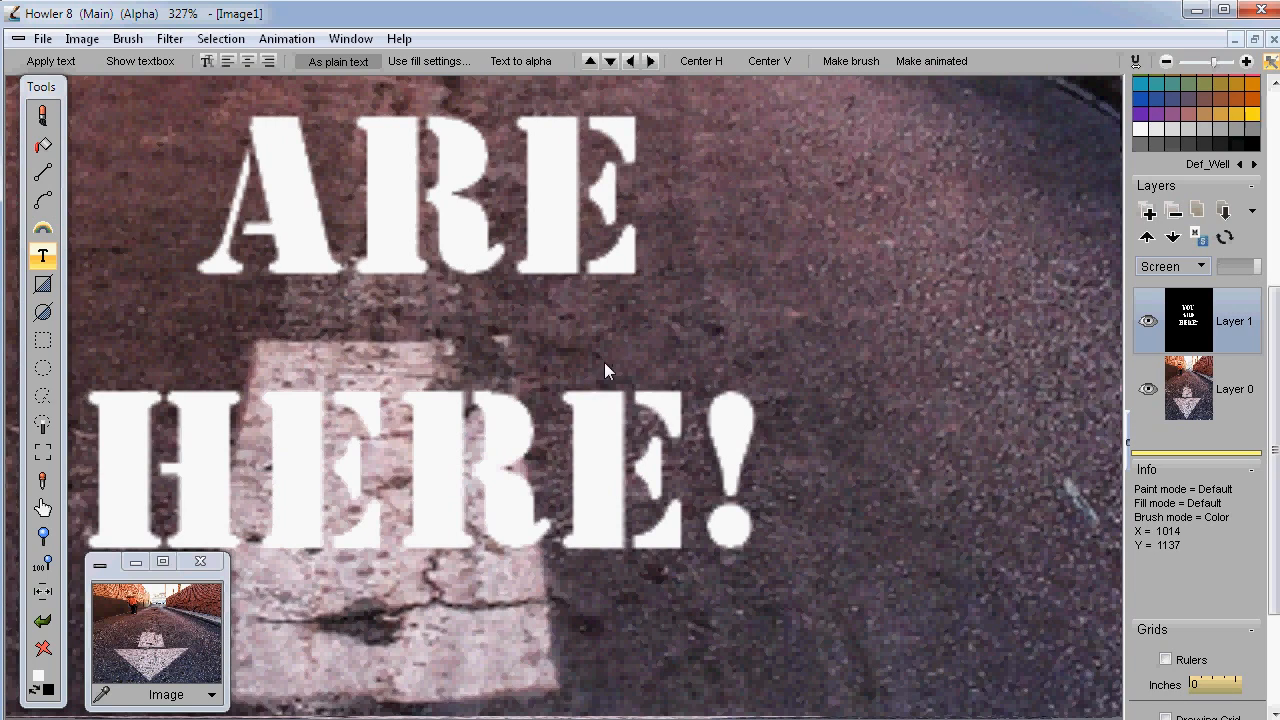
scroll(604, 371, "up", 5)
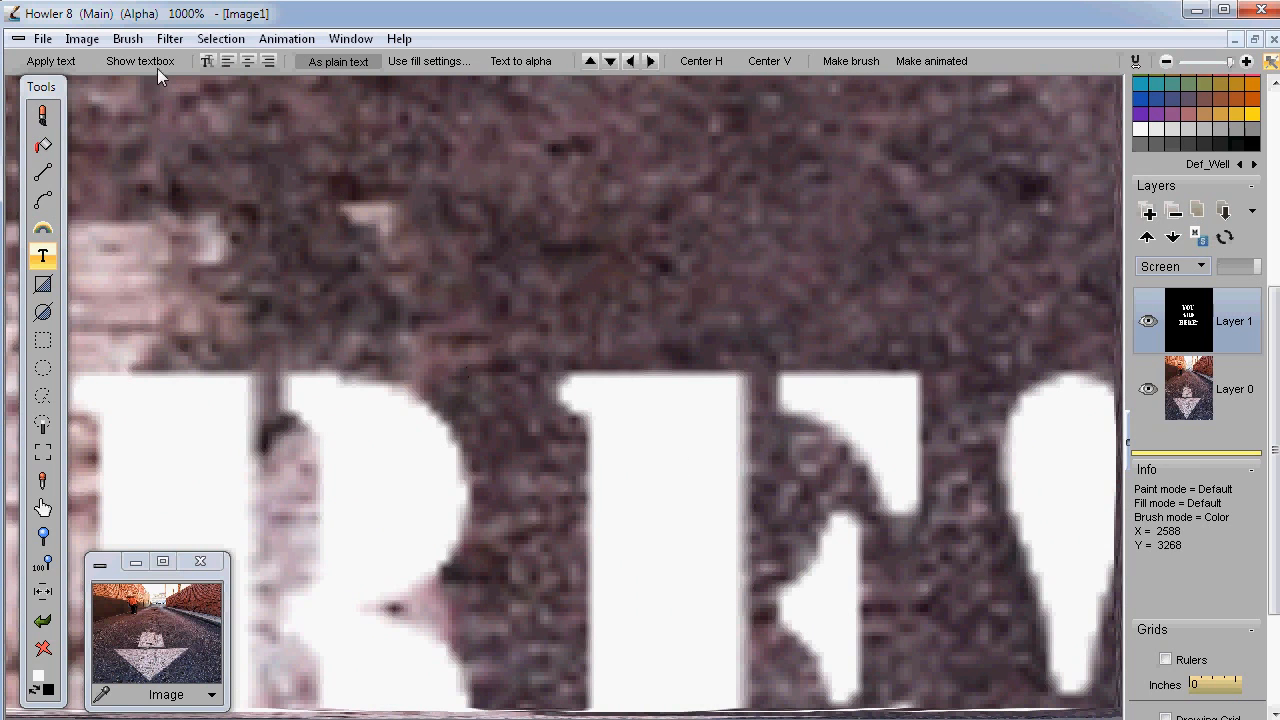
- Try the Value noise filter at level 61 on the lettering layer and undo it
left_click(170, 38)
mouse_move(20, 226)
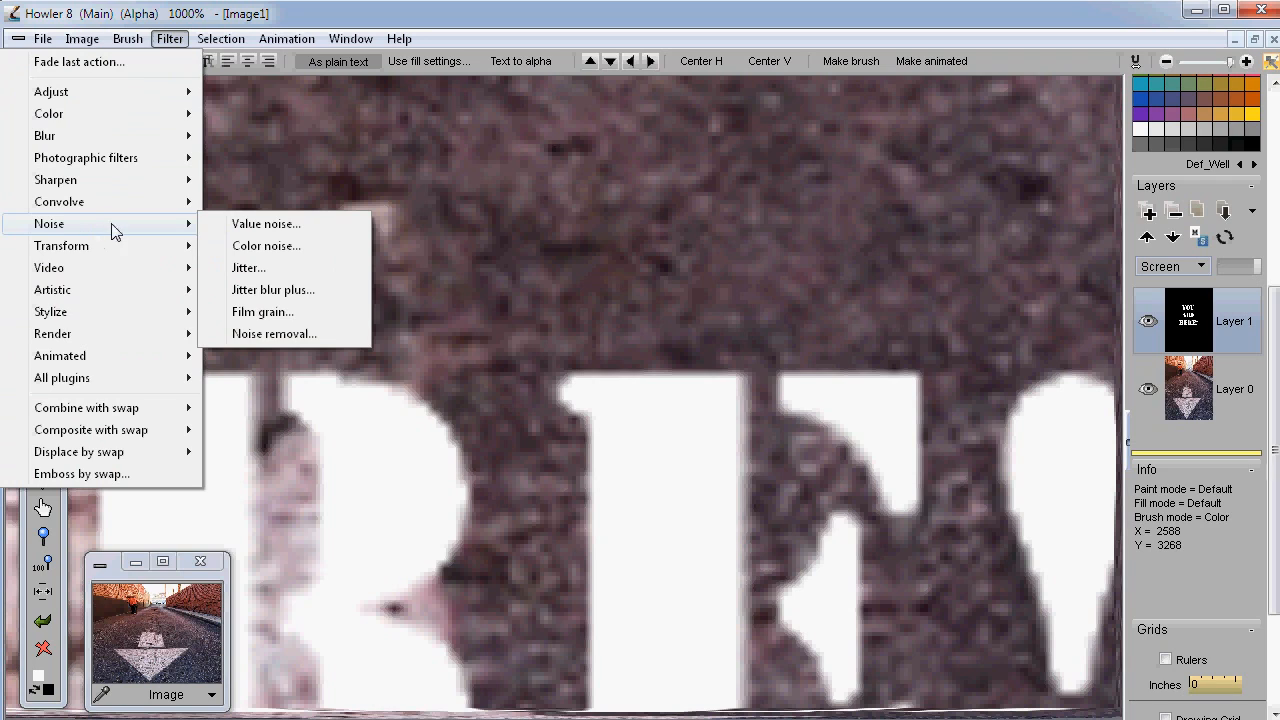
left_click(292, 224)
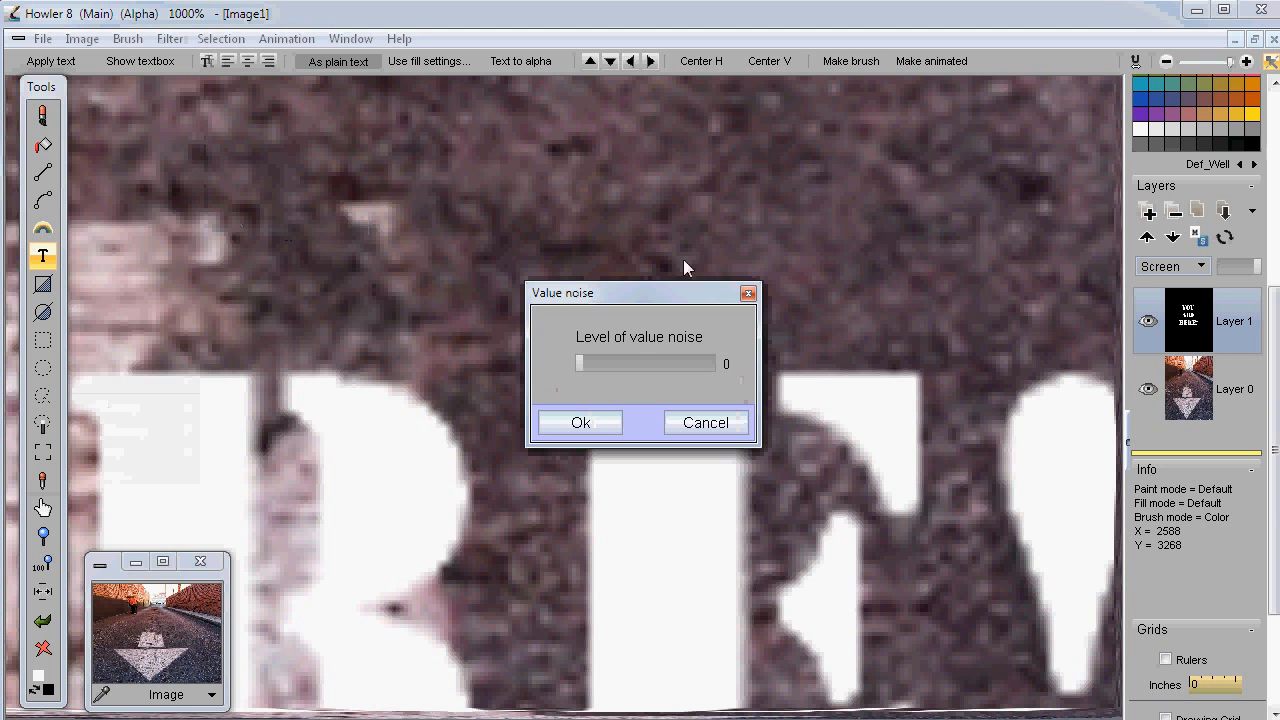
left_click_drag(592, 362, 611, 362)
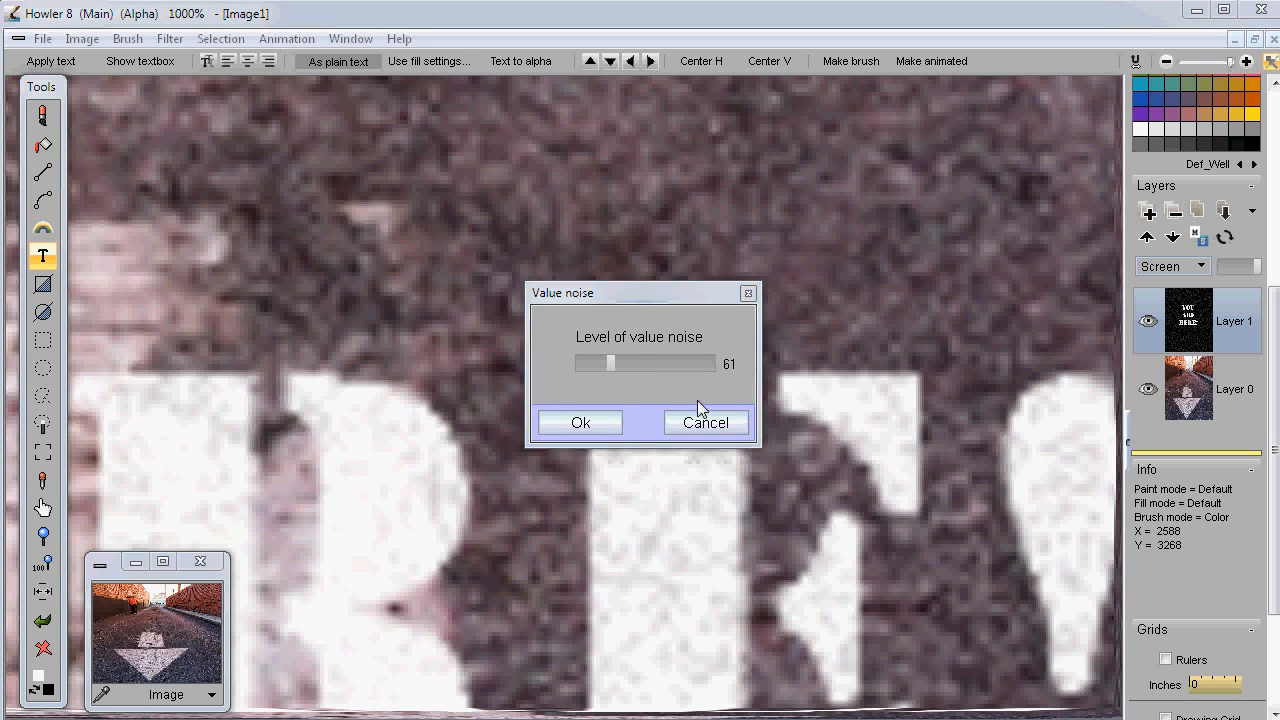
left_click(585, 423)
scroll(866, 410, "down", 5)
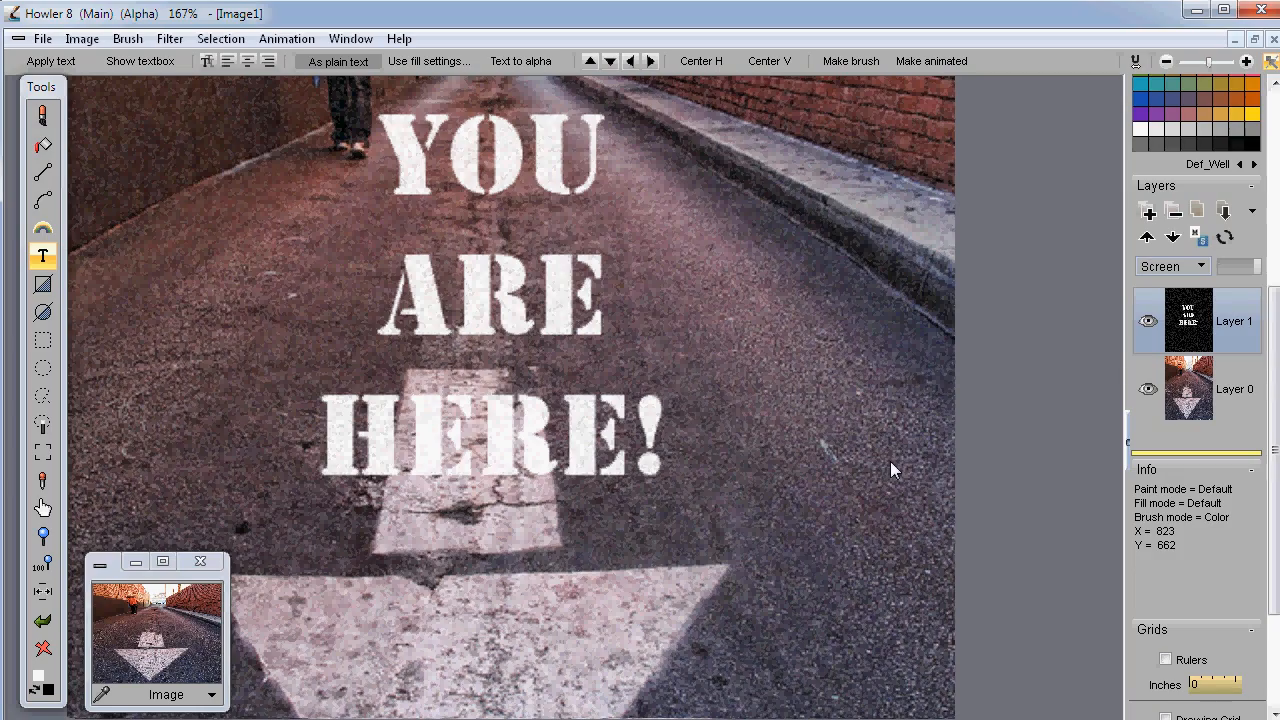
key("ctrl+z")
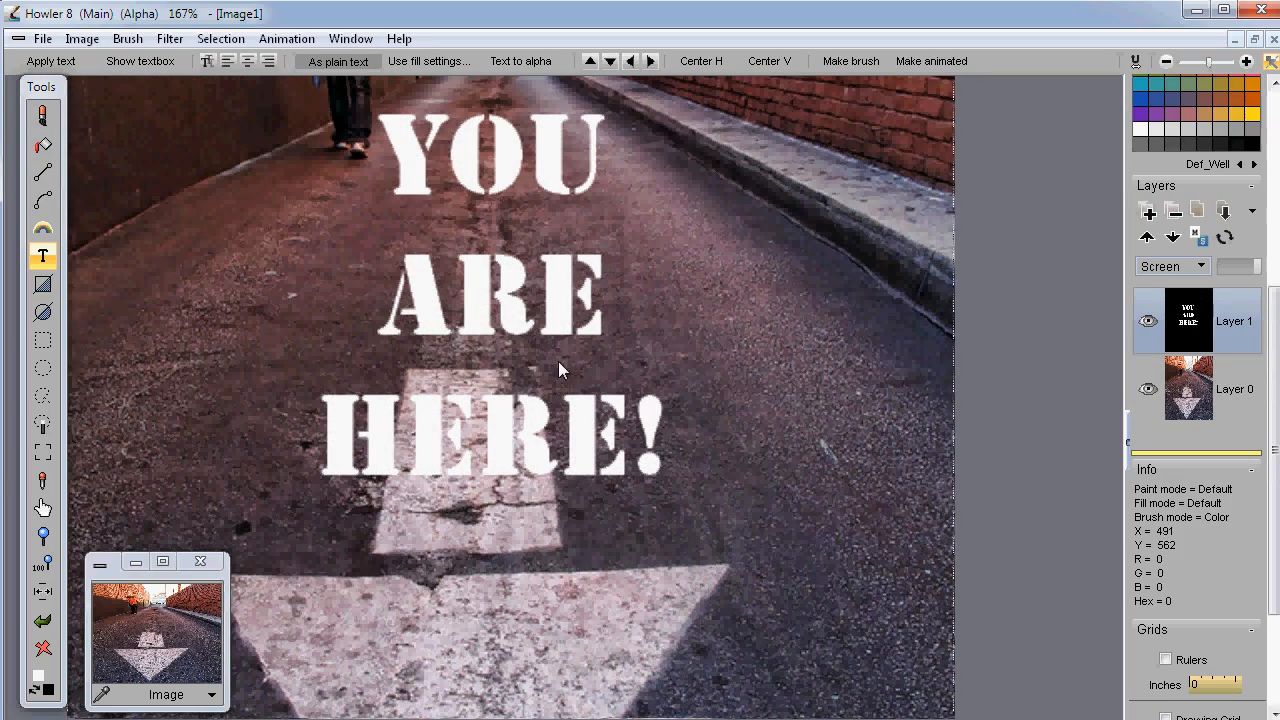
- Roughen the lettering's edges on Layer 1 with the Jitter noise filter at a value of 1
scroll(529, 443, "up", 5)
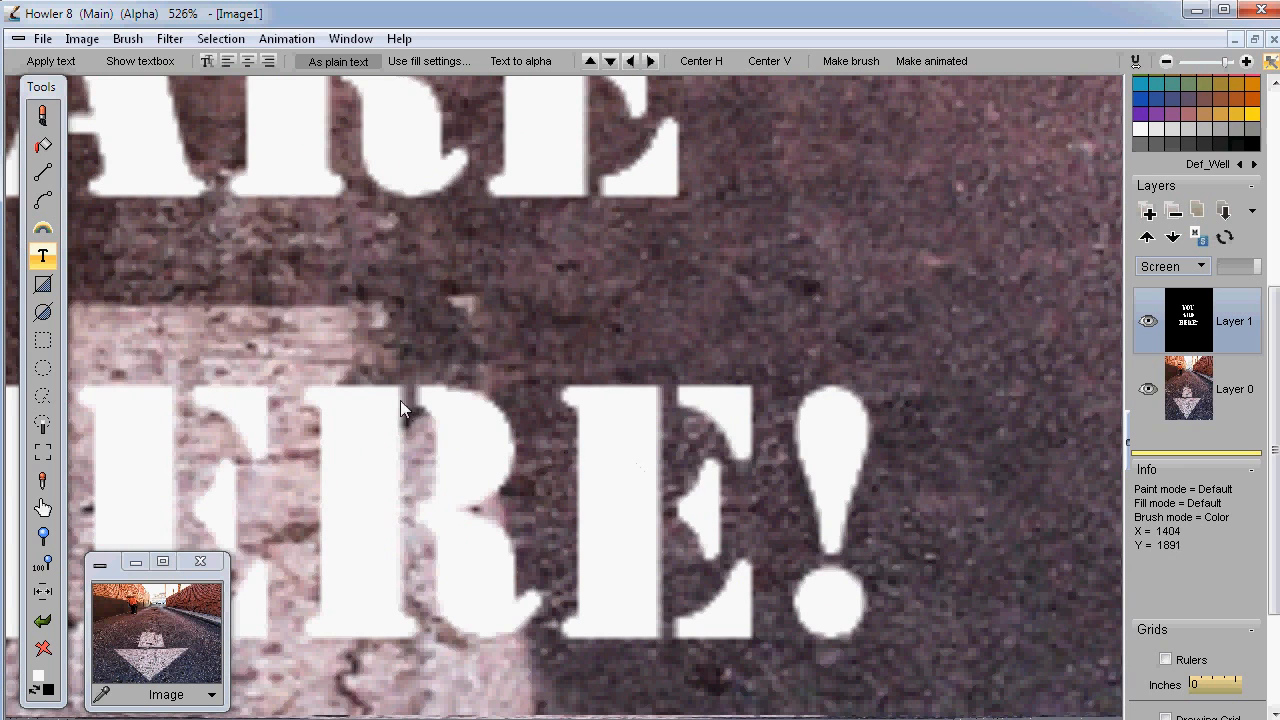
left_click(170, 38)
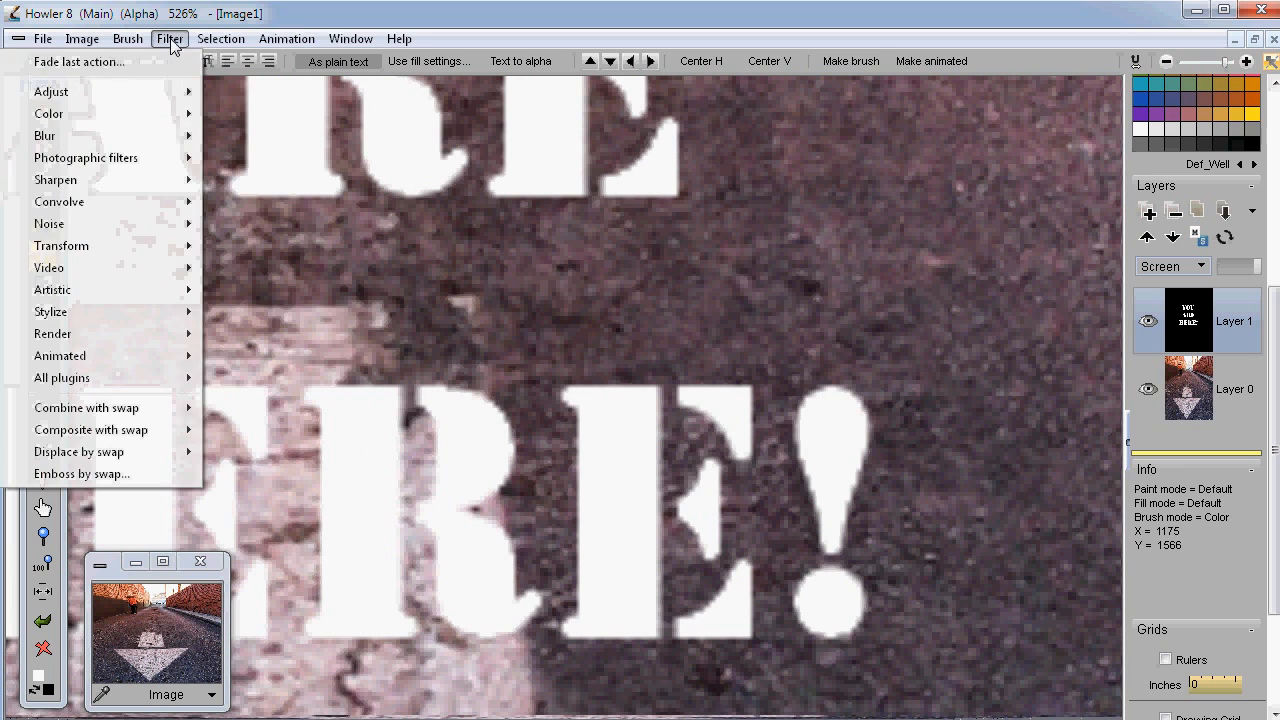
mouse_move(145, 275)
mouse_move(150, 226)
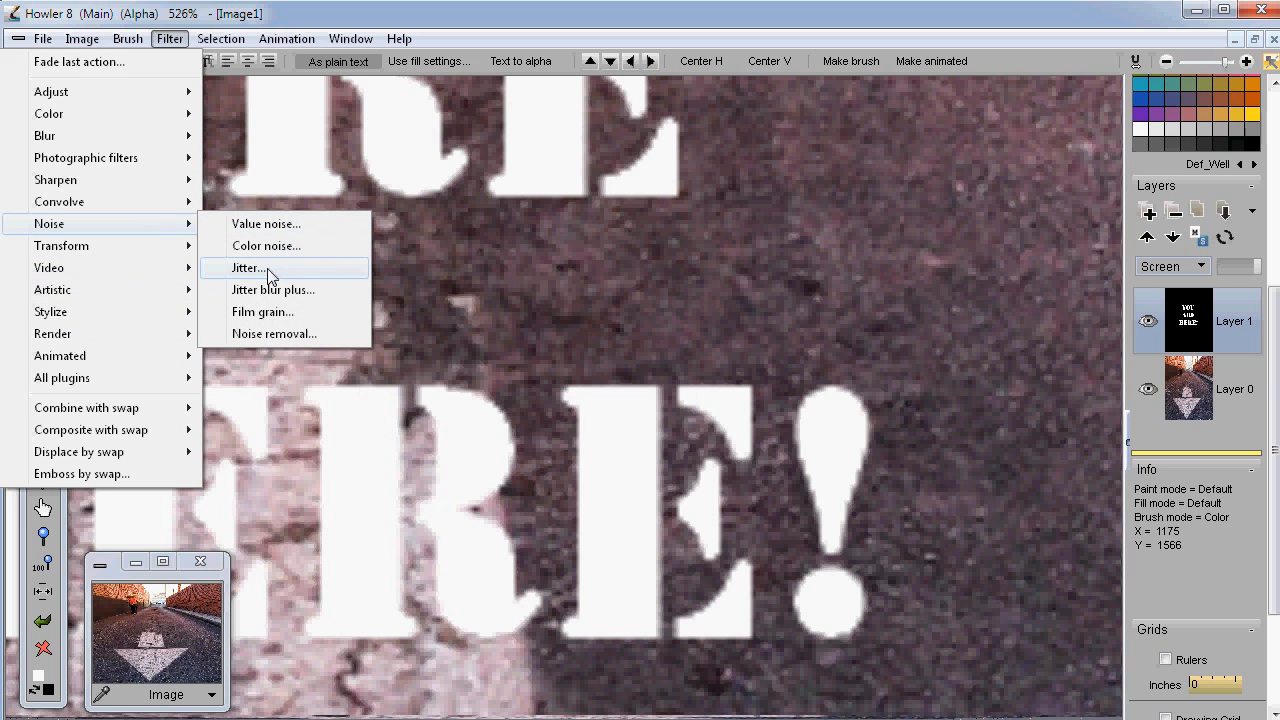
left_click(250, 268)
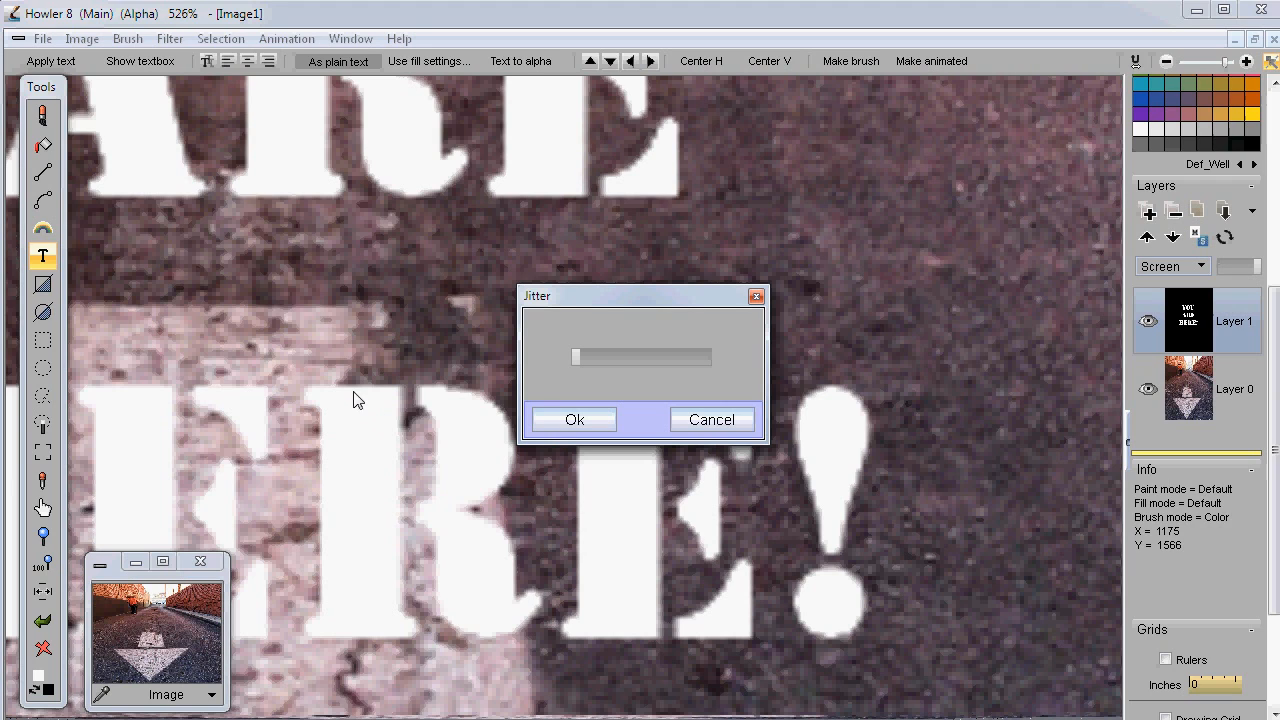
left_click(577, 358)
mouse_move(577, 358)
left_mouse_down()
mouse_move(603, 360)
mouse_move(562, 363)
mouse_move(577, 366)
left_mouse_up()
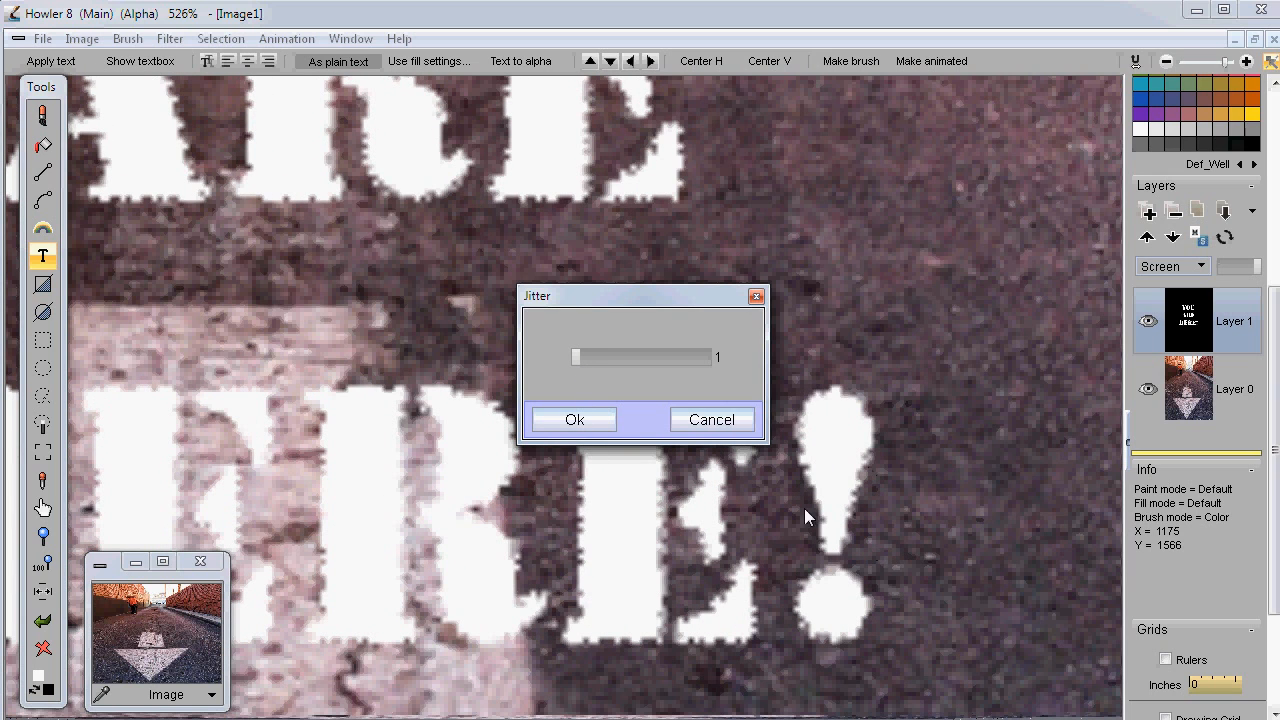
left_click(602, 422)
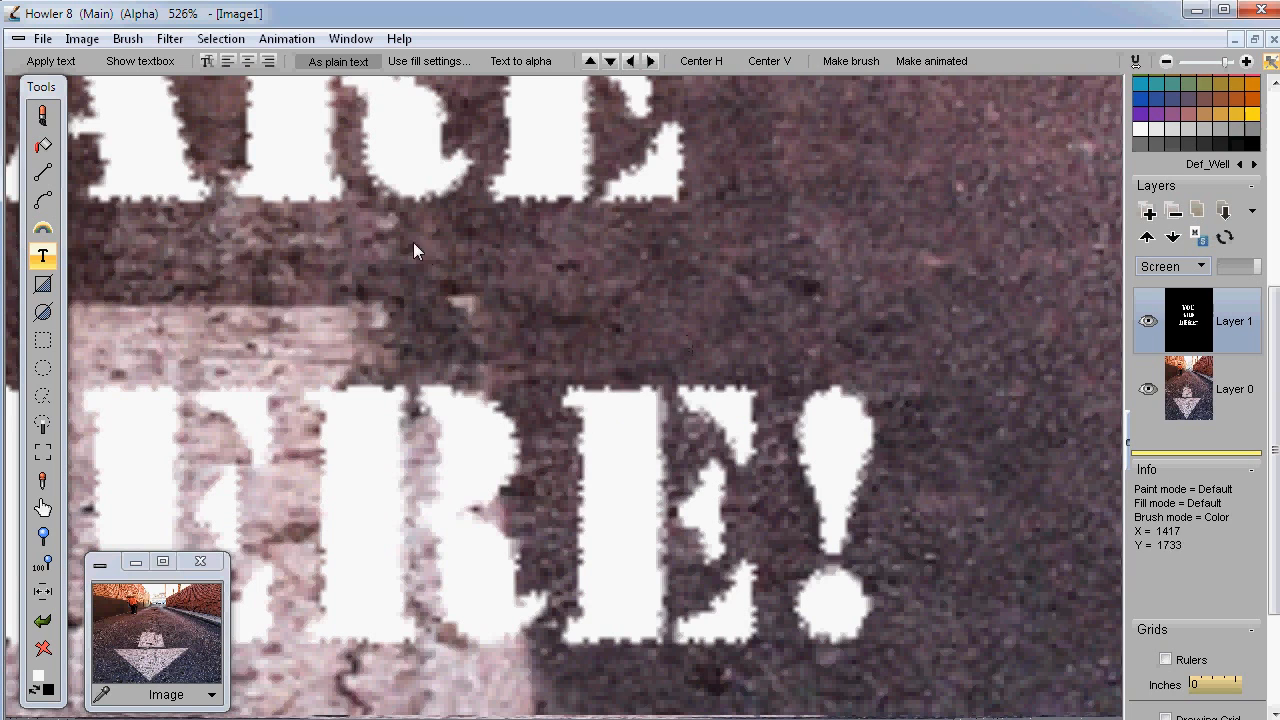
left_click(169, 44)
mouse_move(100, 134)
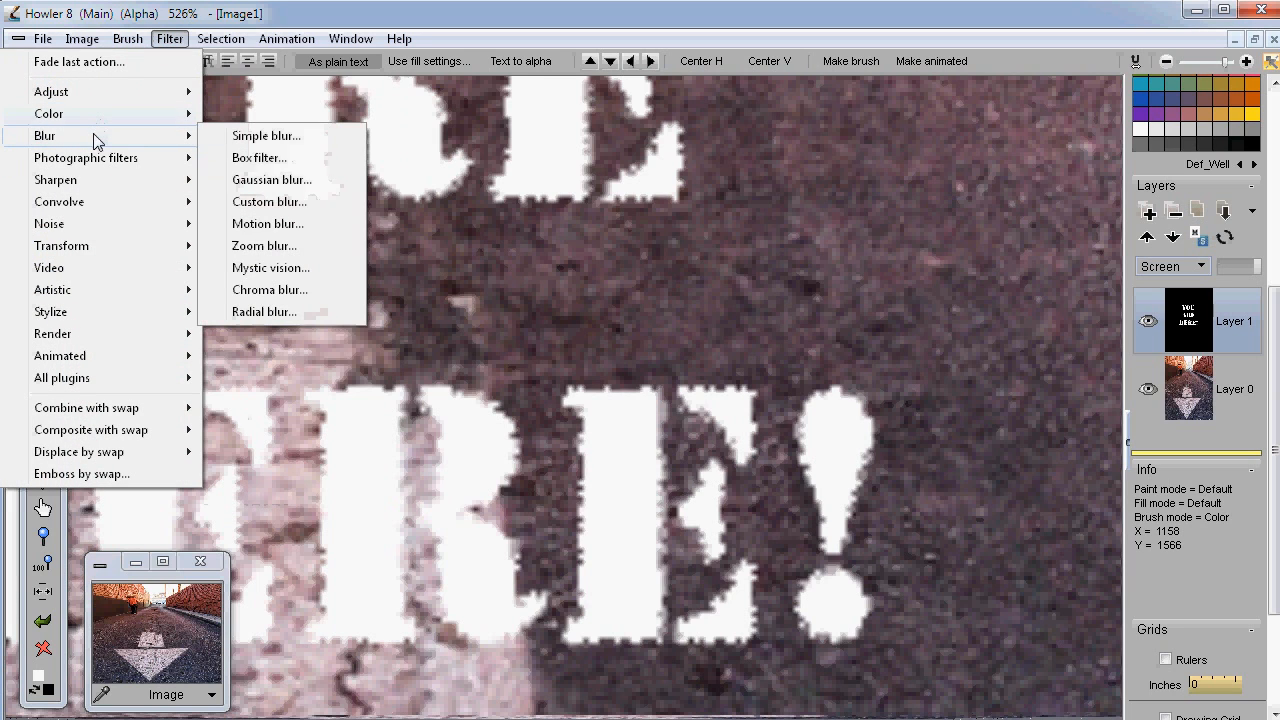
left_click(265, 136)
left_click_drag(691, 357, 505, 346)
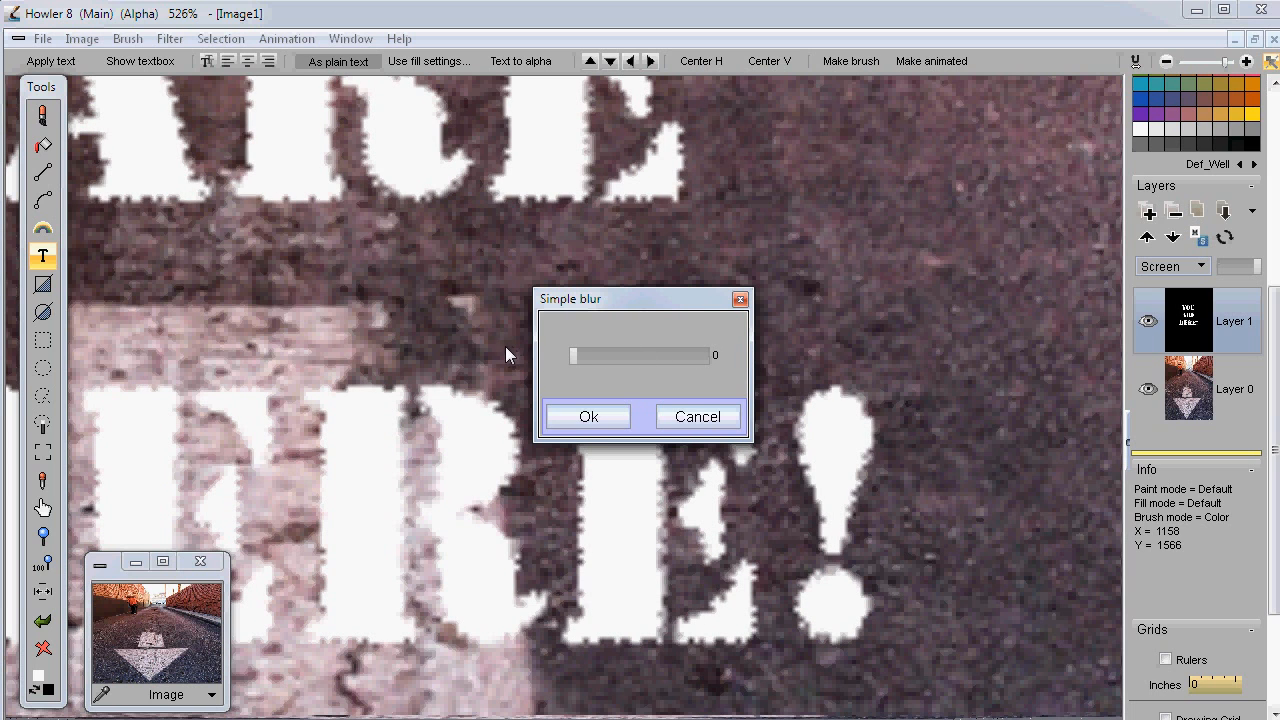
left_click(678, 427)
- Inspect the jittered edges of the last letters and the exclamation mark in "HERE!" up close
scroll(823, 500, "up", 2)
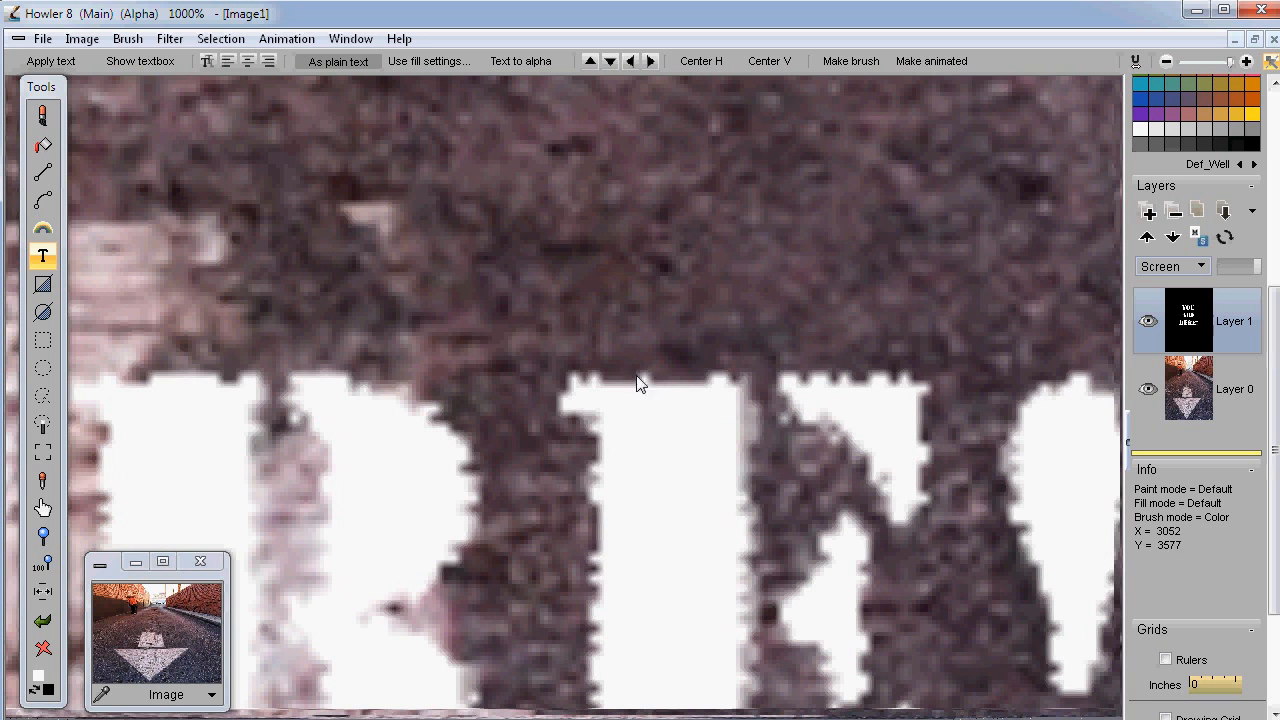
left_click_drag(527, 325, 457, 311)
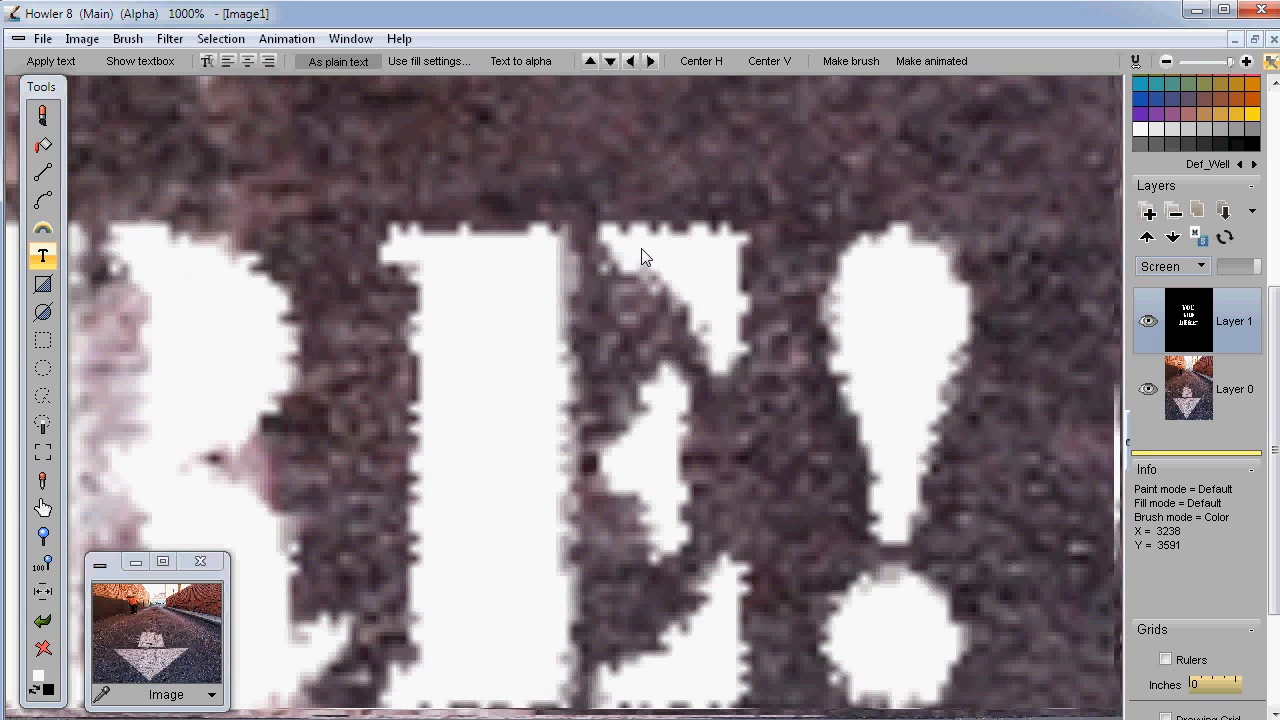
- Soften the jittered edges of the lettering on Layer 1 with the Simple blur filter
left_click(175, 44)
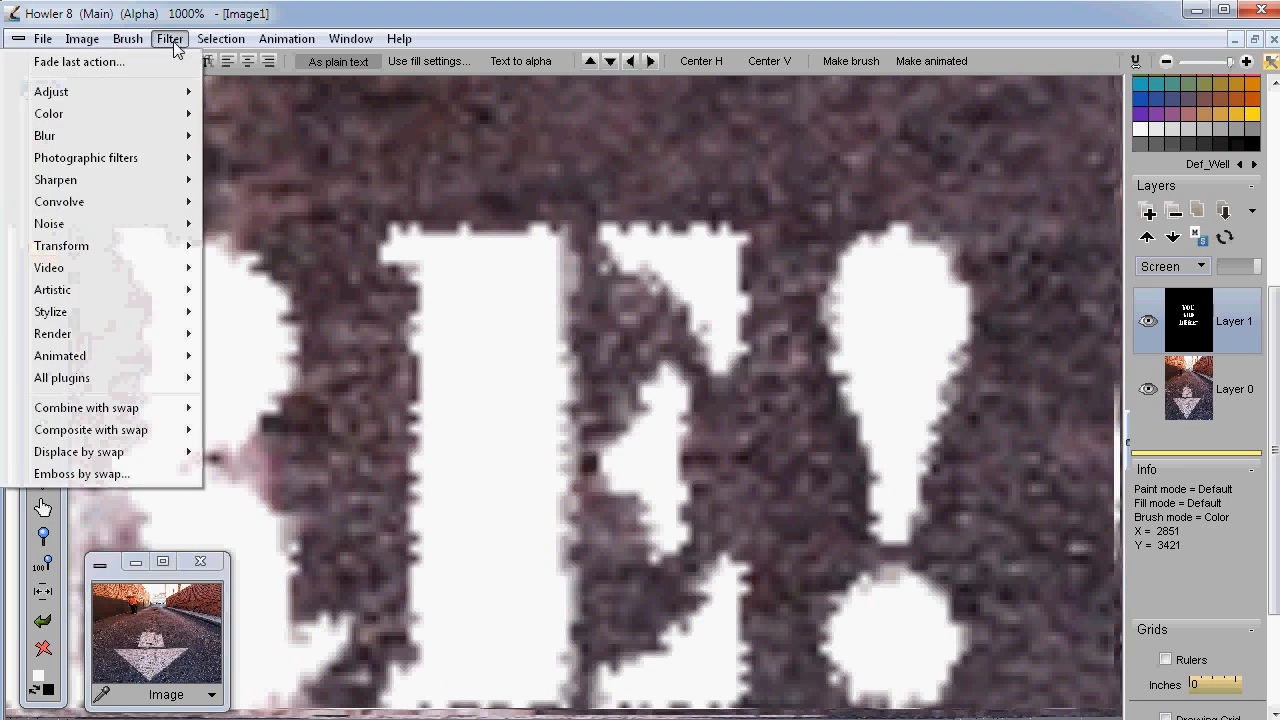
mouse_move(86, 138)
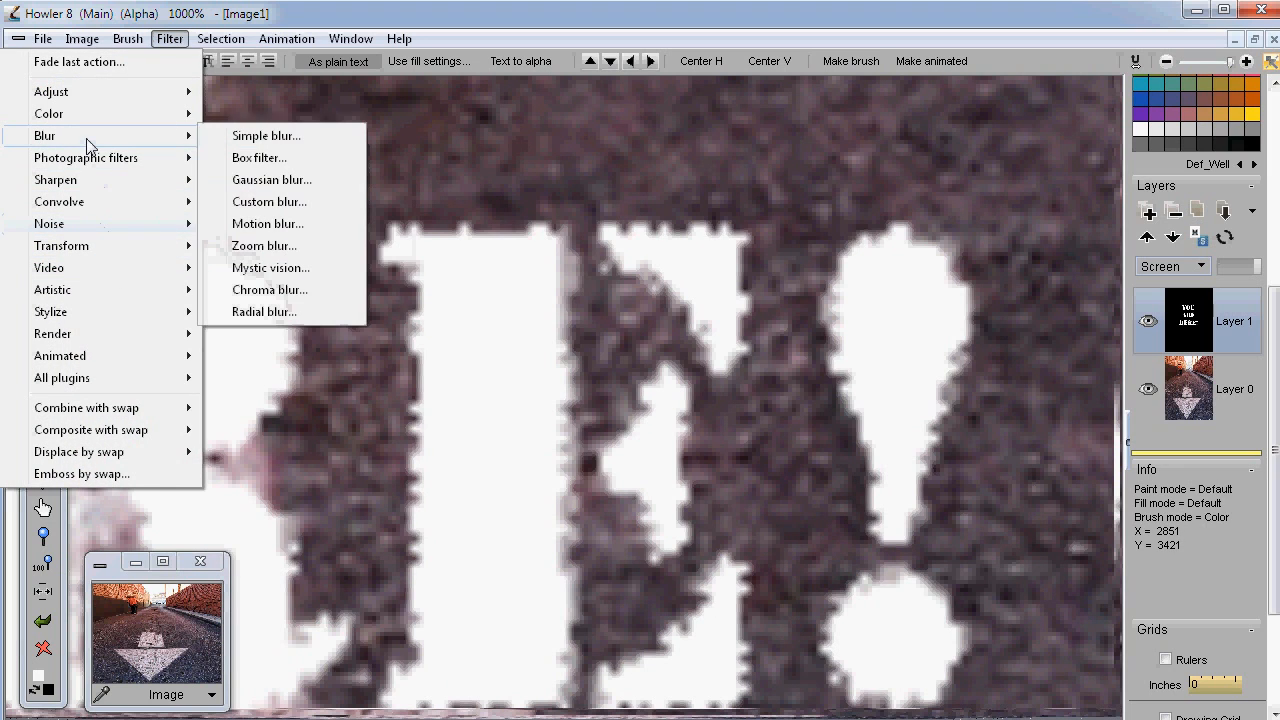
left_click(249, 140)
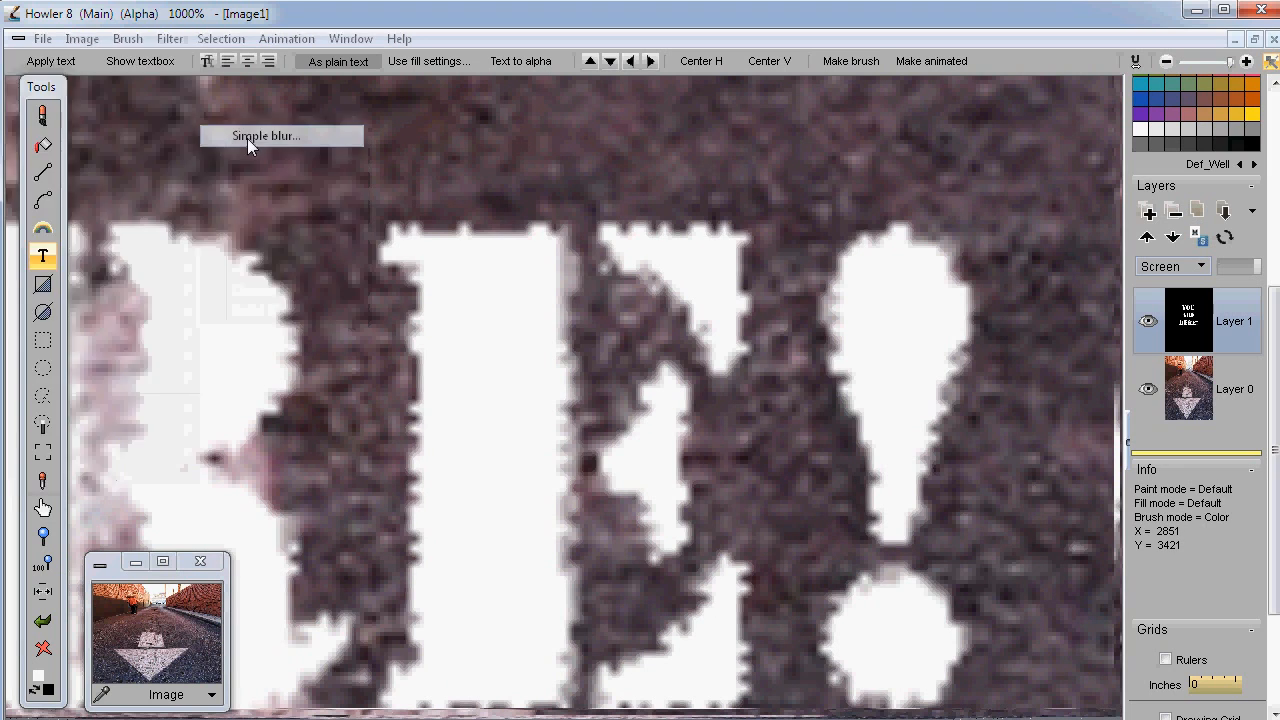
left_click_drag(578, 355, 641, 360)
left_click(589, 417)
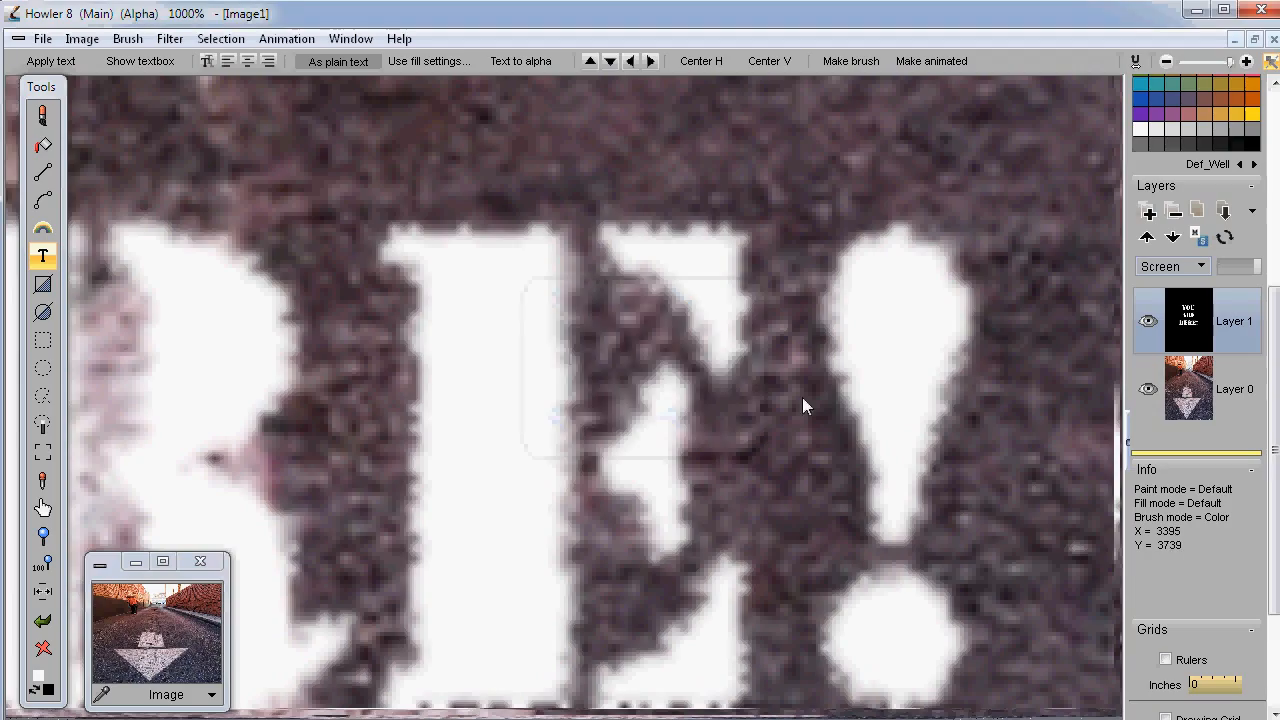
- Store a copy of the flat lettering layer, enlarge its preview window and place it beside the stored photograph
scroll(731, 390, "down", 5)
scroll(483, 439, "down", 2)
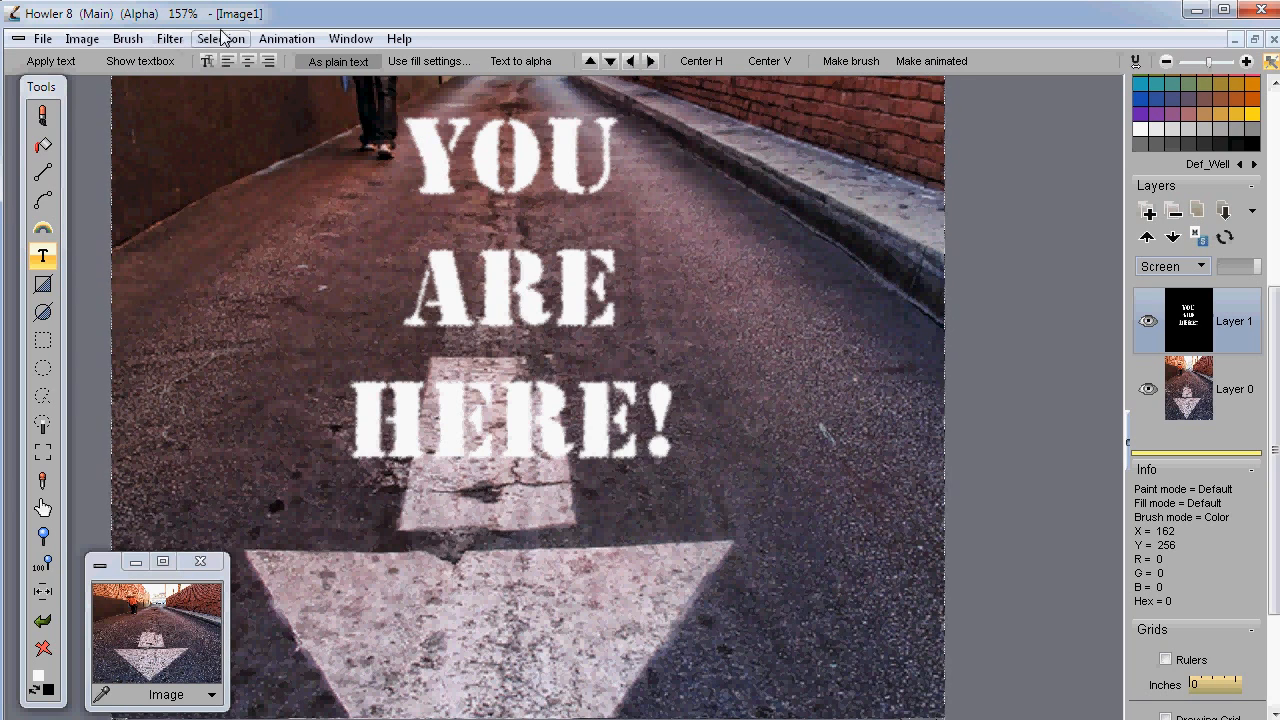
left_click(169, 38)
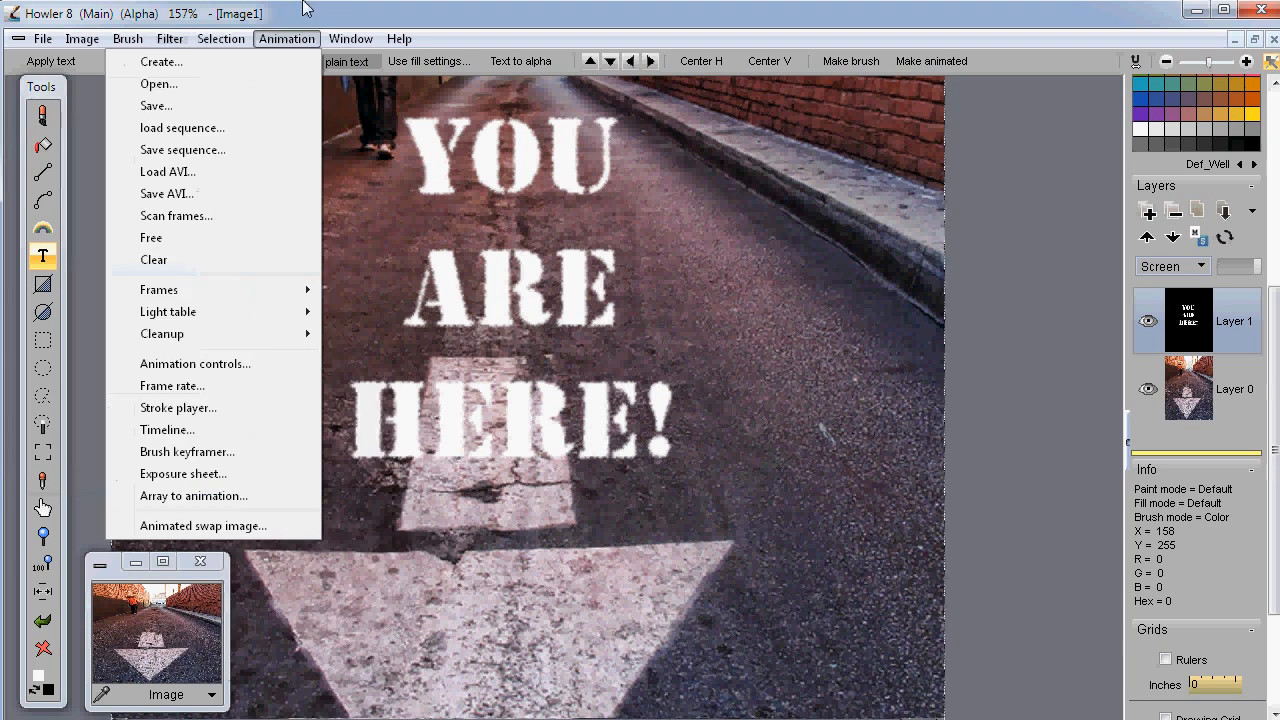
left_click(320, 16)
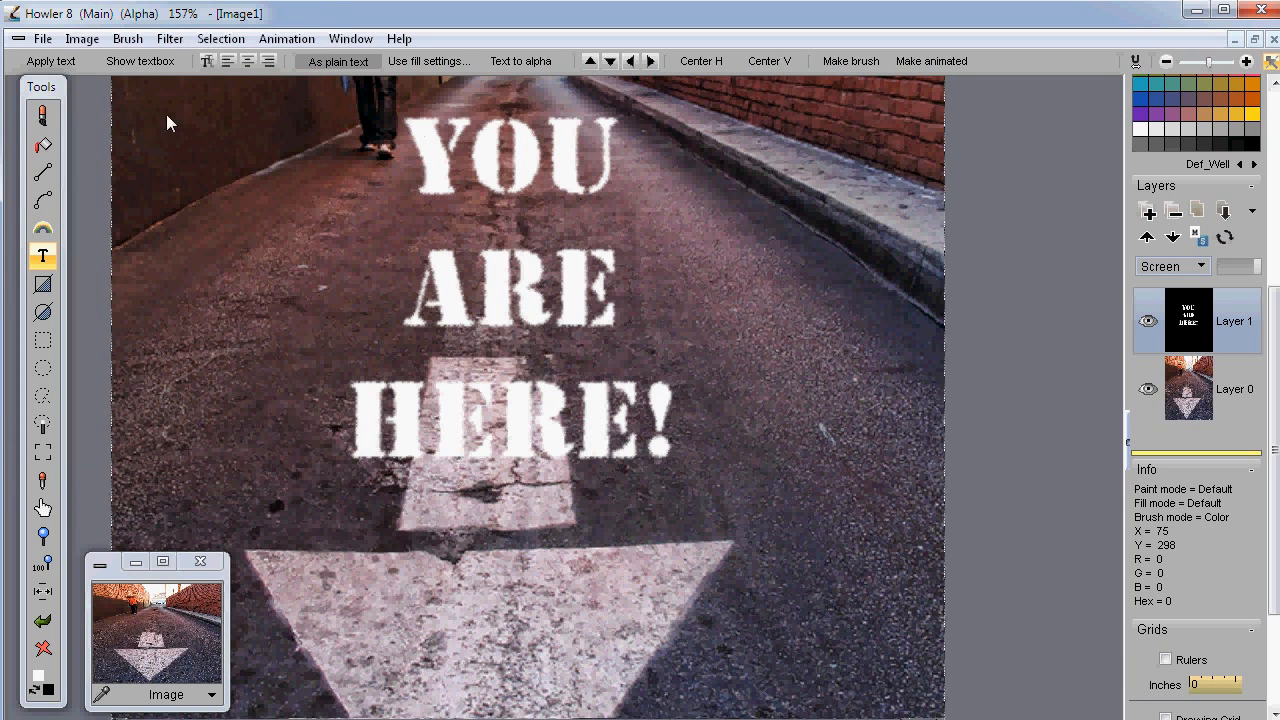
left_click(82, 40)
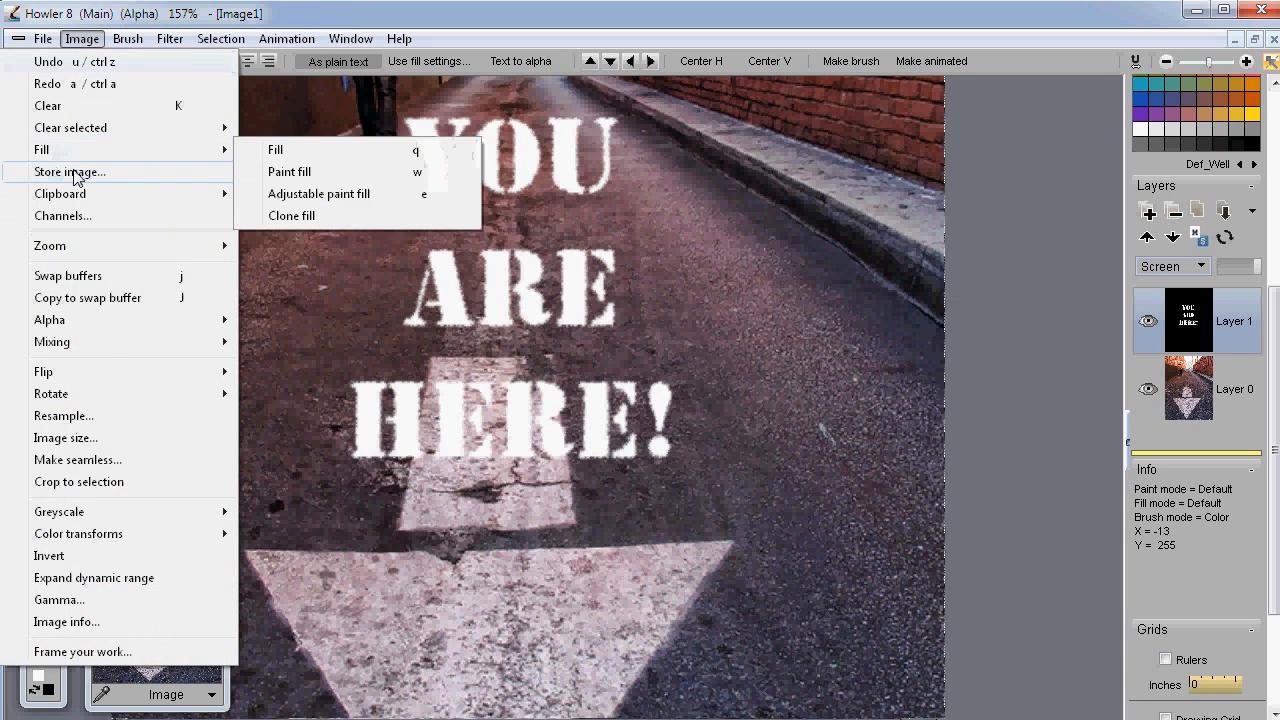
left_click(72, 172)
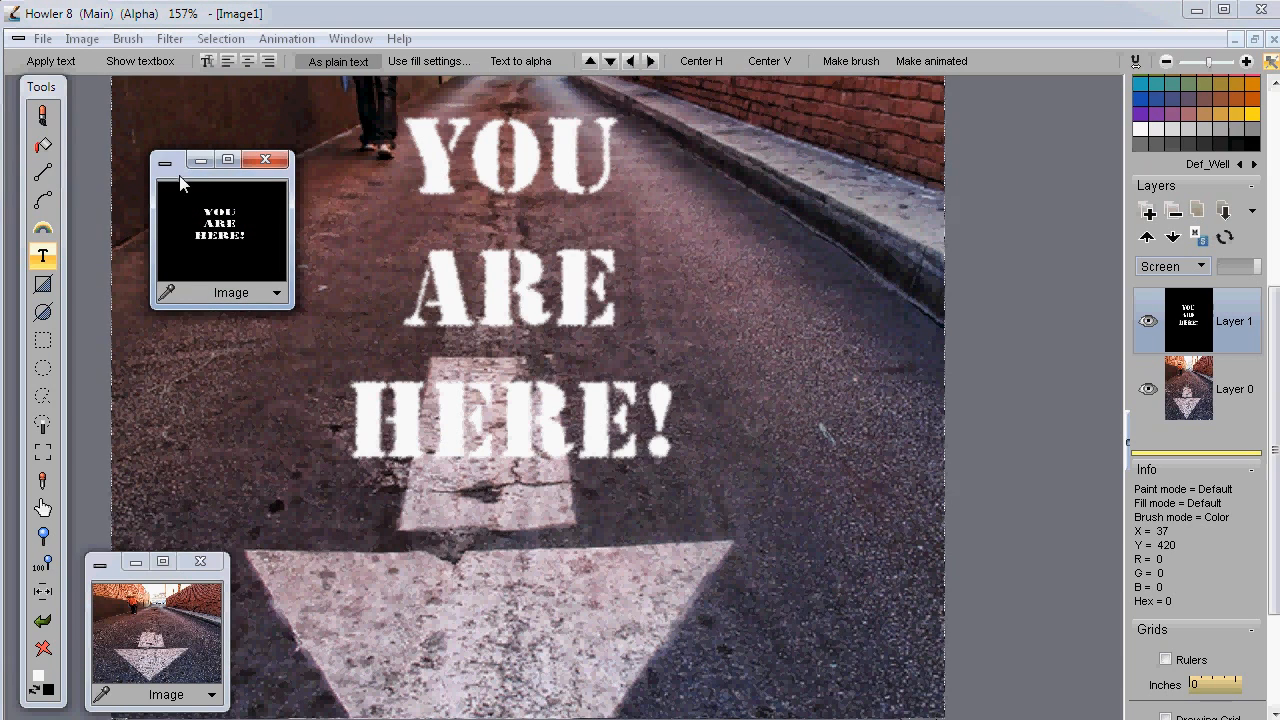
left_click_drag(289, 307, 312, 354)
left_click_drag(196, 165, 293, 581)
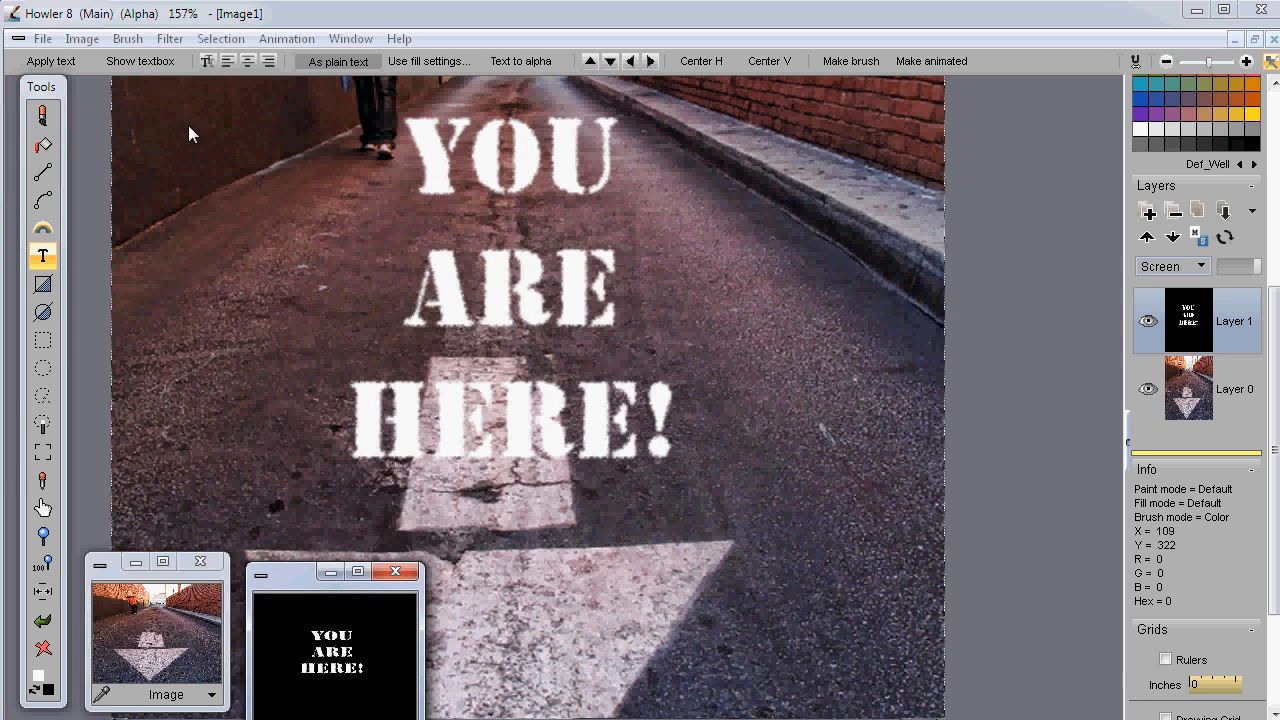
left_click(166, 39)
mouse_move(146, 255)
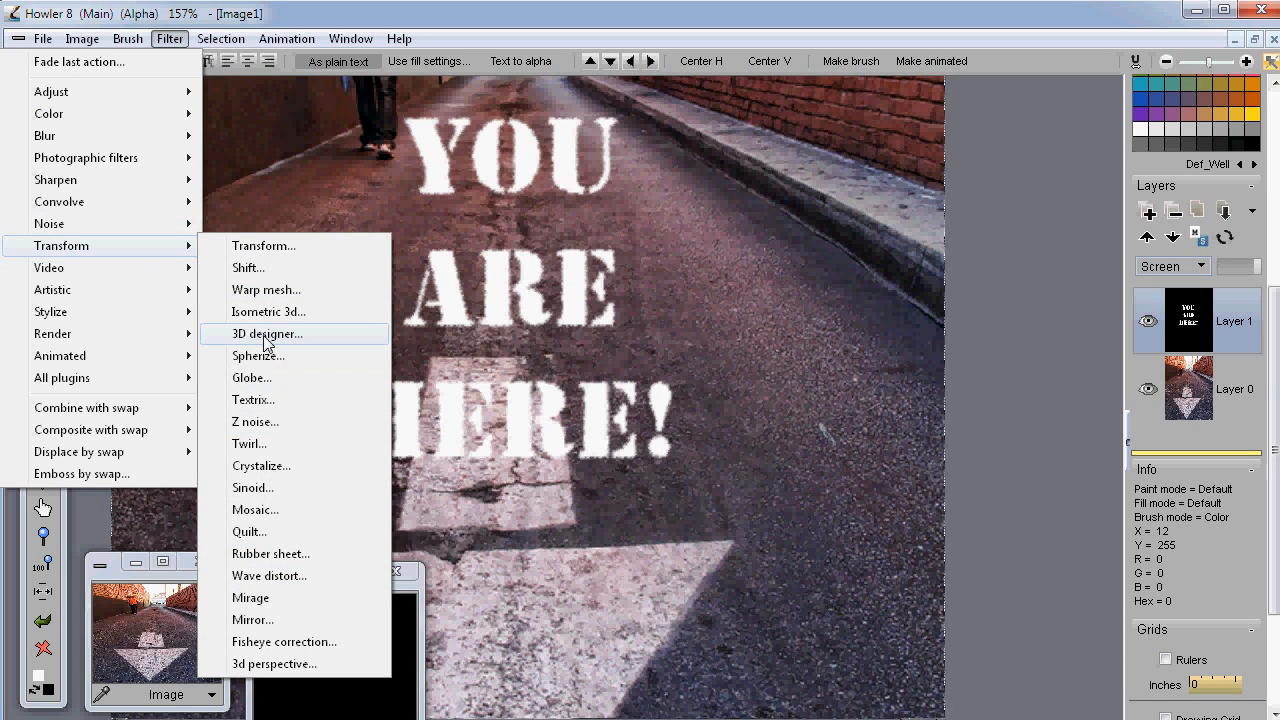
left_click(250, 668)
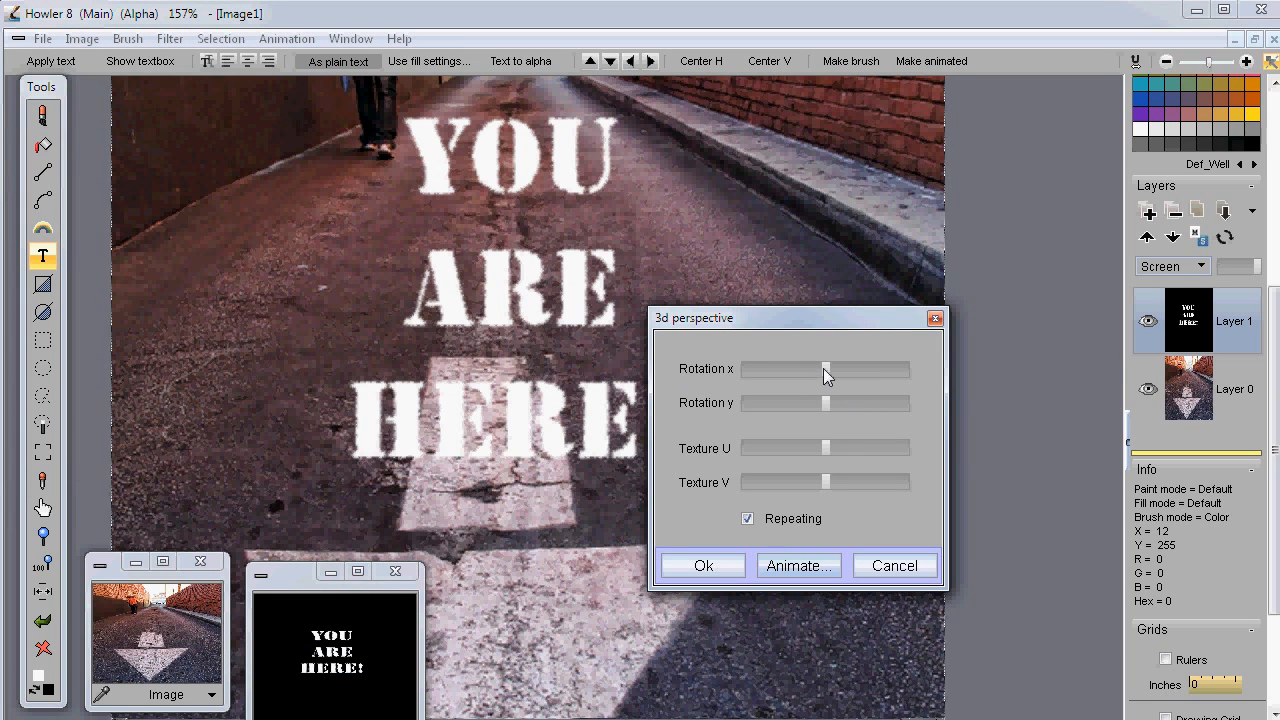
left_click_drag(824, 368, 858, 374)
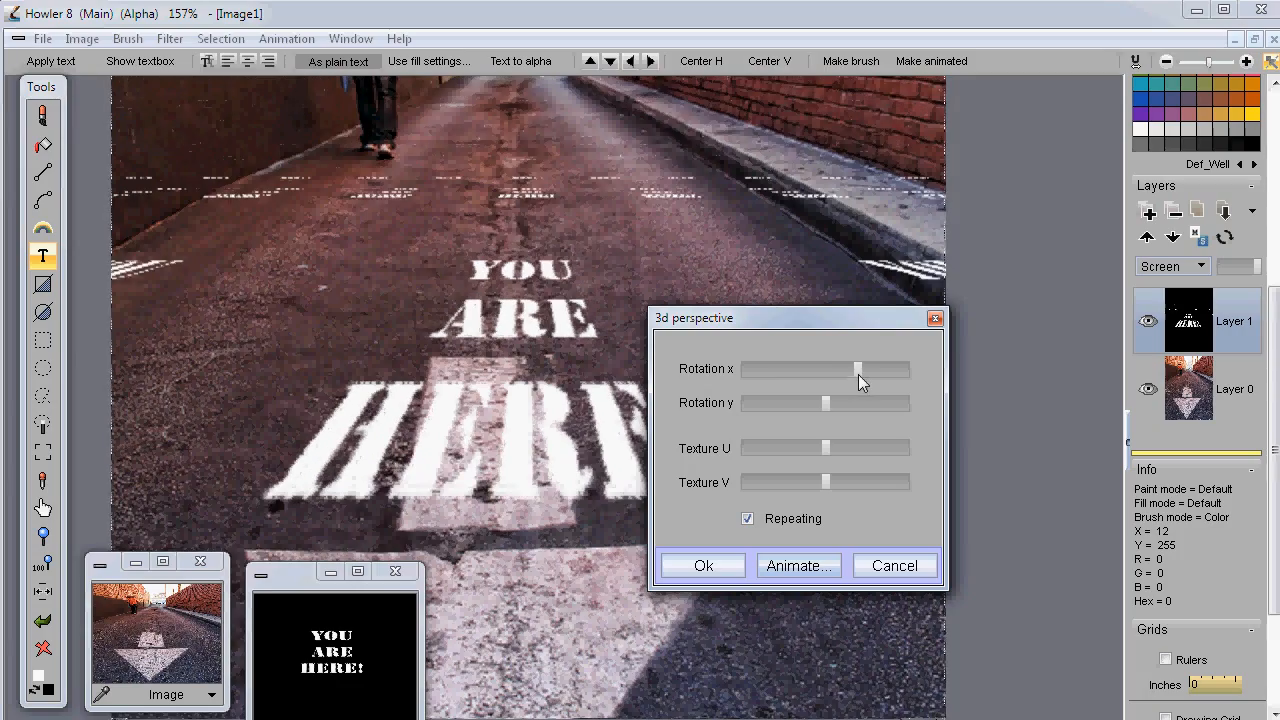
left_click(895, 566)
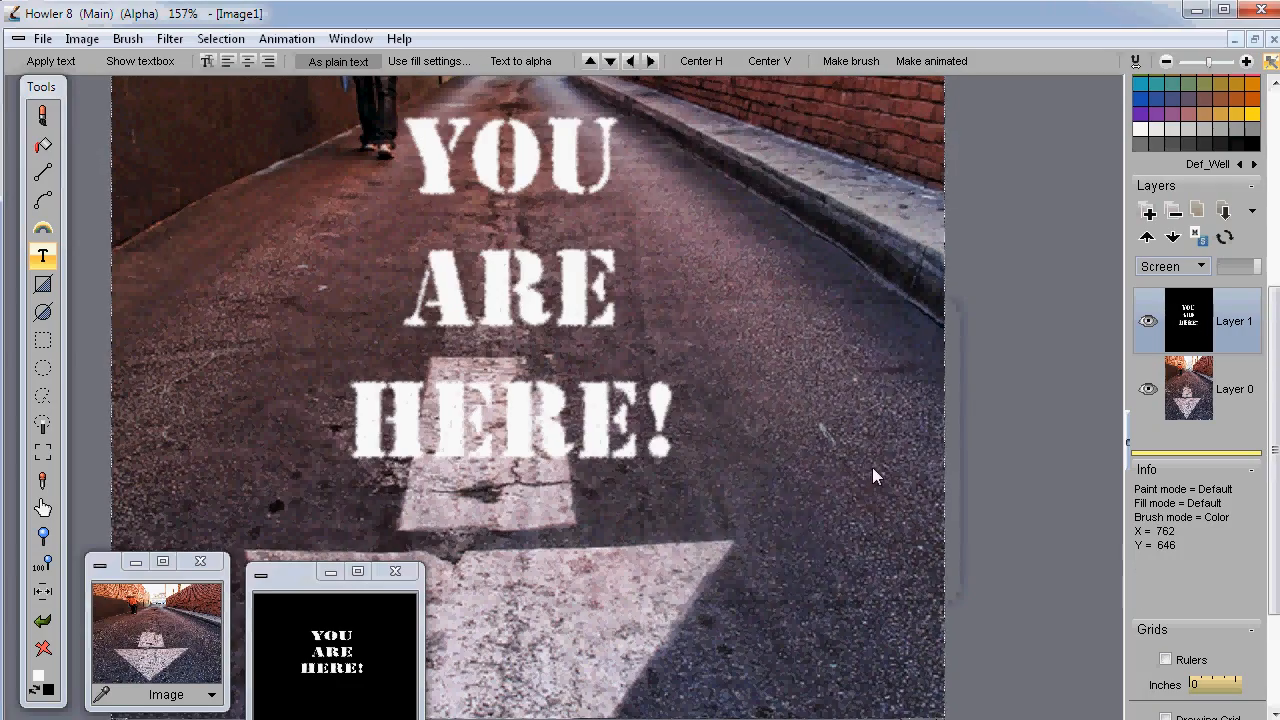
- Tilt the lettering back along the road with the 3d perspective filter, adjusting Rotation x to follow the alley's perspective
scroll(872, 467, "down", 3)
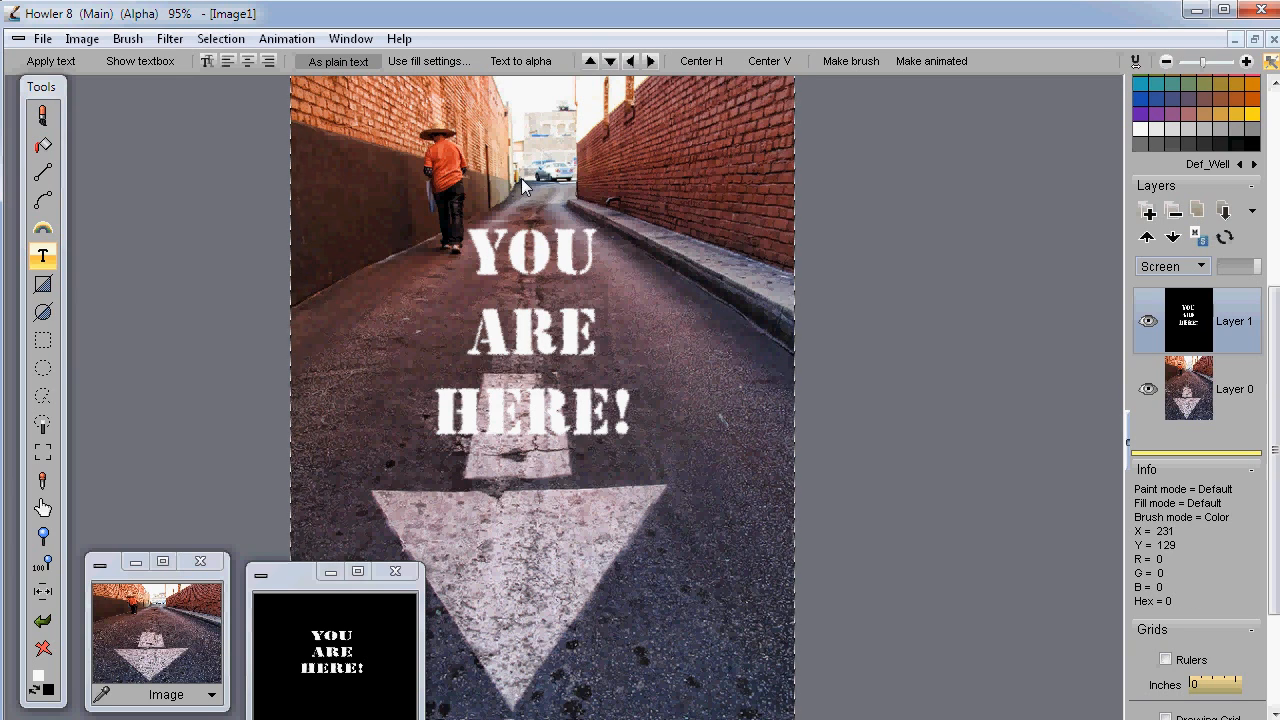
left_click(167, 42)
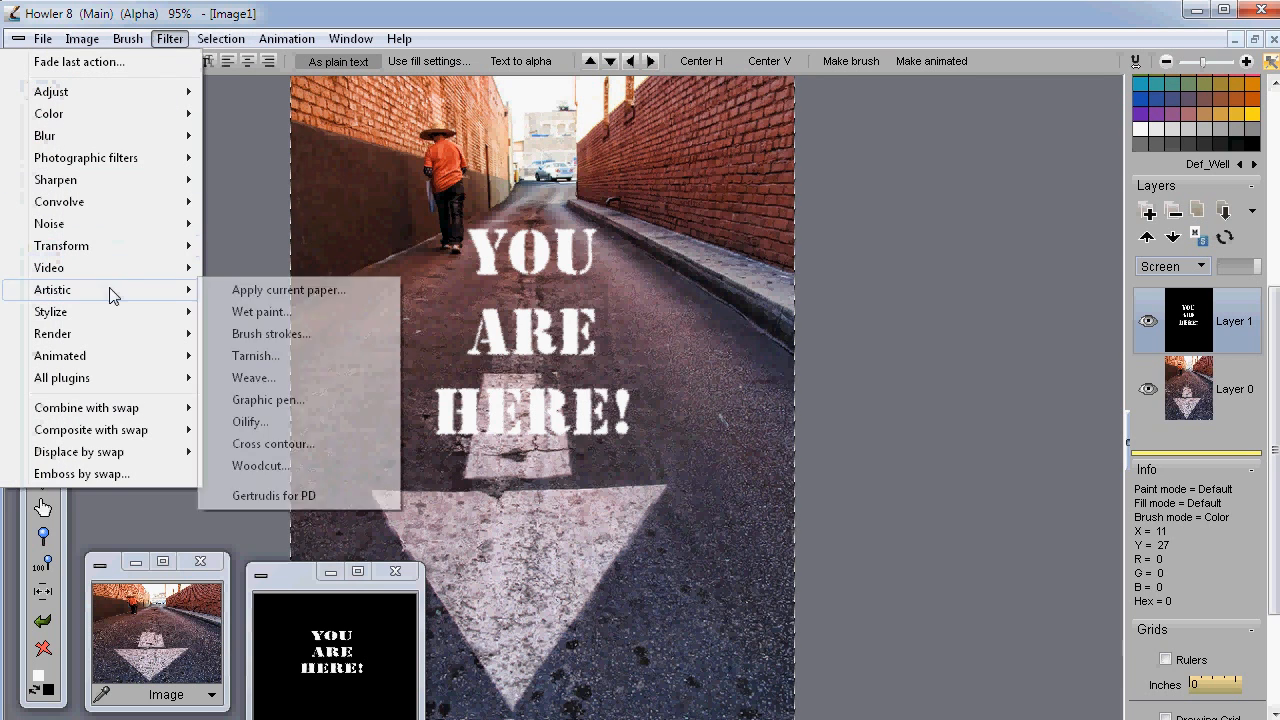
mouse_move(85, 228)
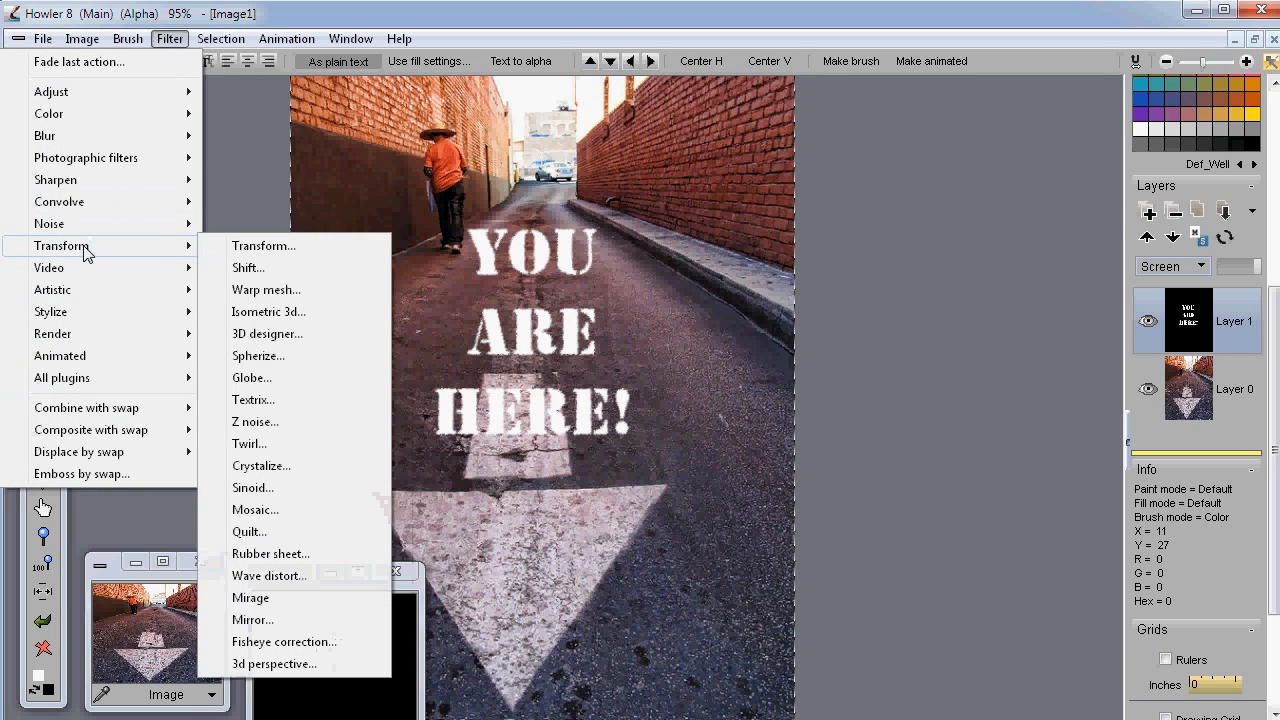
left_click(260, 664)
left_click_drag(756, 317, 875, 222)
left_click_drag(943, 273, 959, 274)
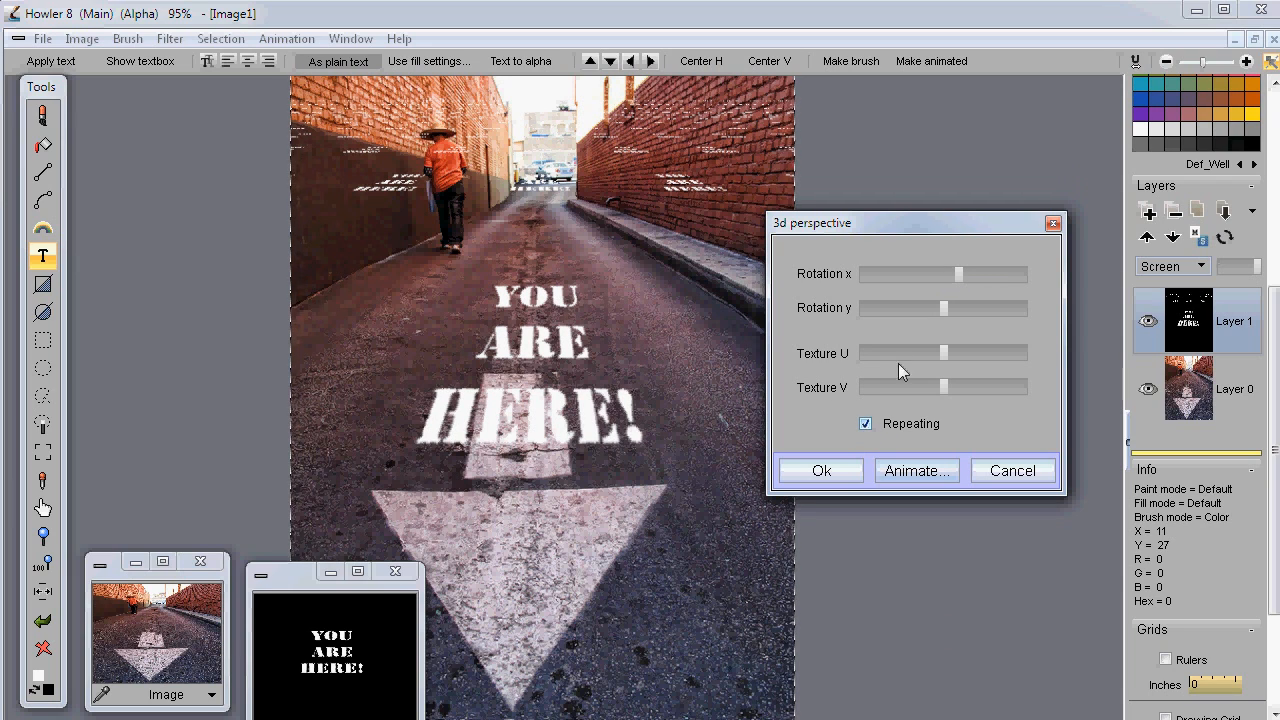
mouse_move(963, 272)
left_mouse_down()
mouse_move(981, 272)
mouse_move(966, 271)
left_mouse_up()
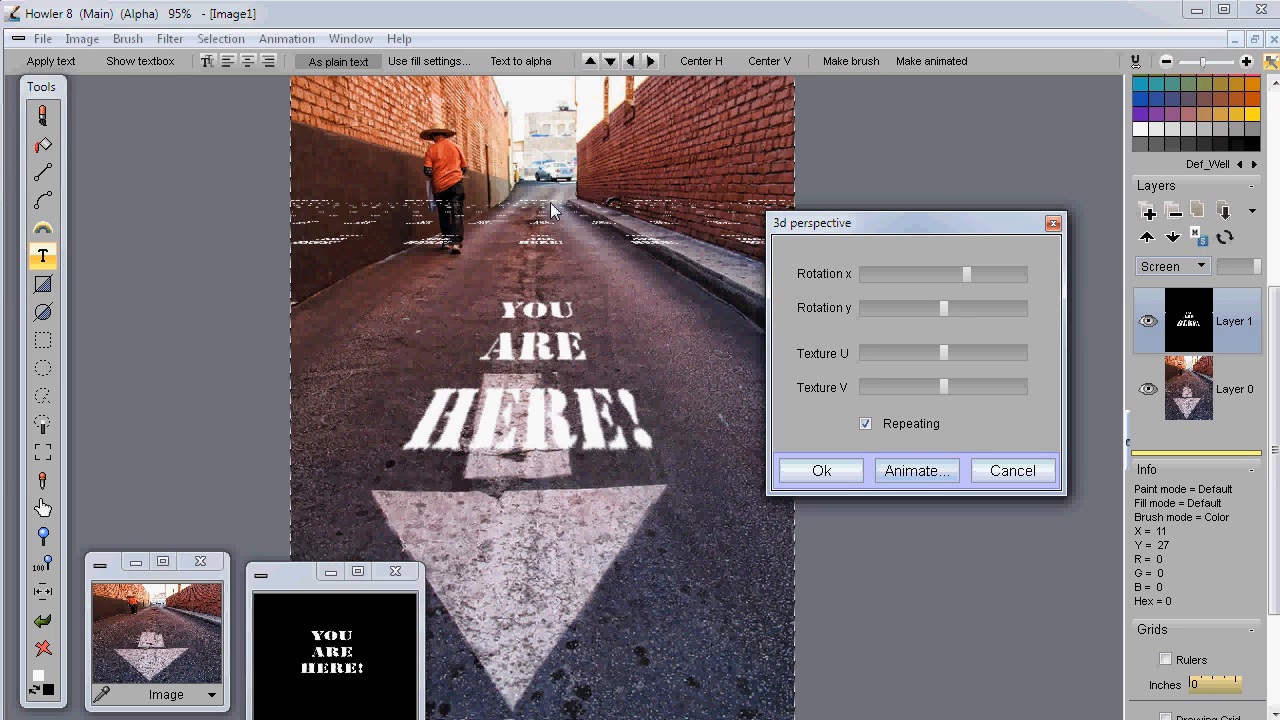
left_click_drag(966, 275, 965, 275)
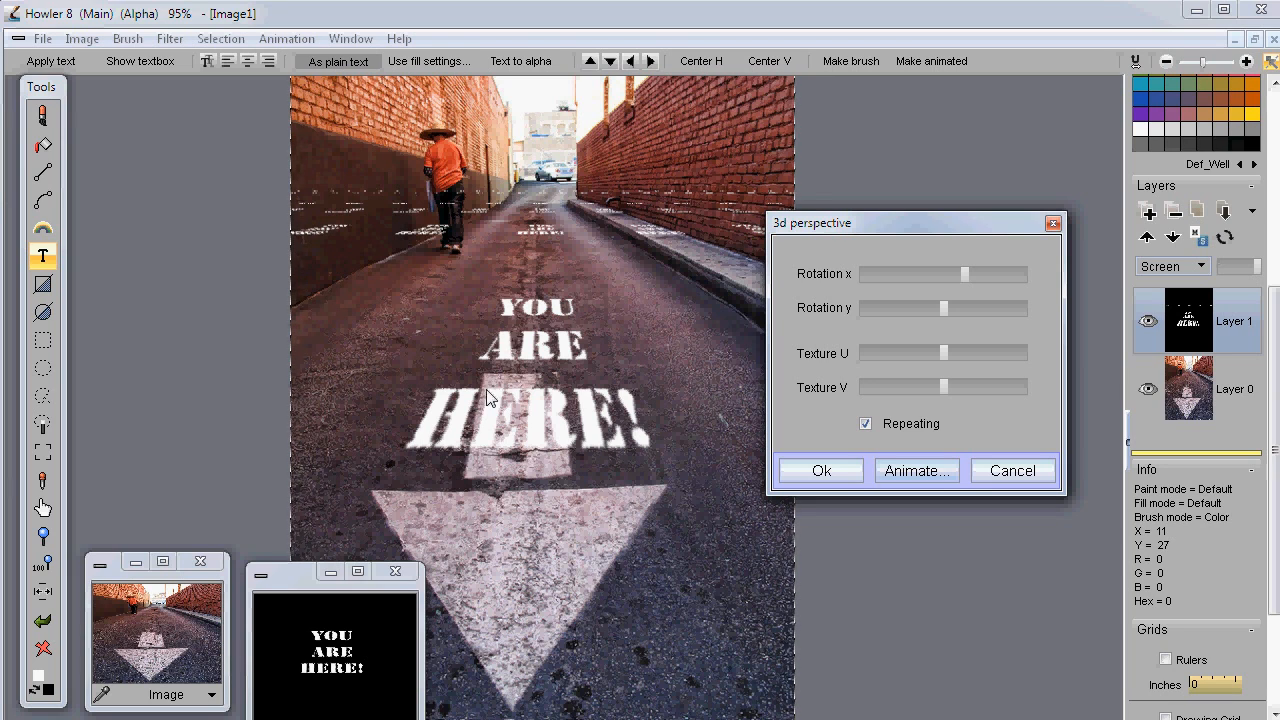
- Turn off Repeating, shift the lettering above the arrow's shaft with Texture V and Texture U, and apply the perspective
left_click(866, 424)
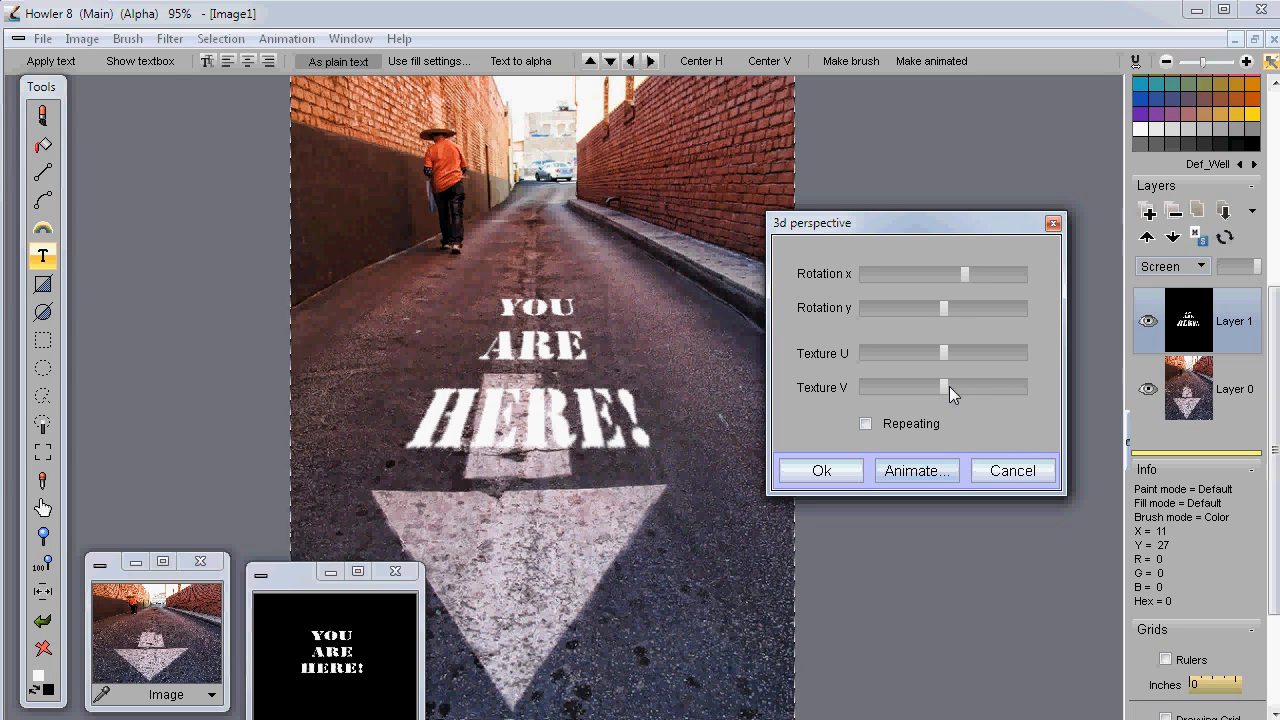
mouse_move(943, 386)
left_mouse_down()
mouse_move(970, 389)
mouse_move(880, 412)
mouse_move(956, 405)
left_mouse_up()
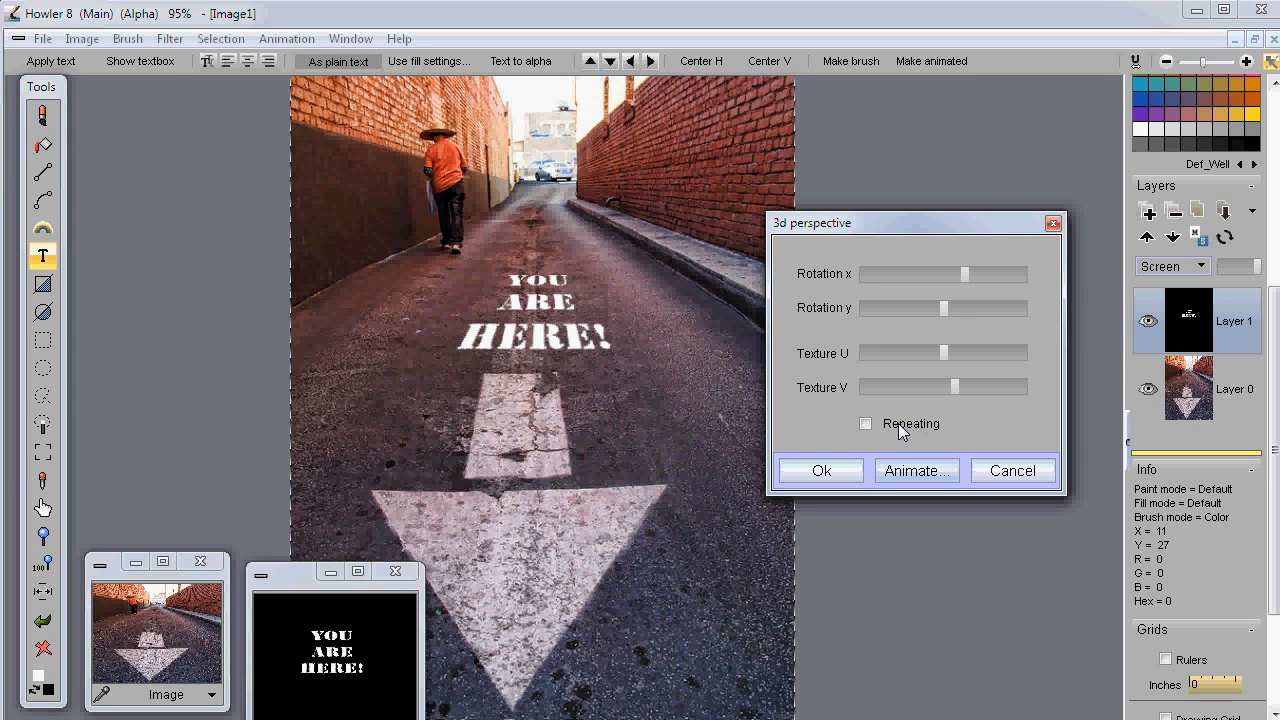
left_click(955, 388)
left_click_drag(955, 387, 946, 354)
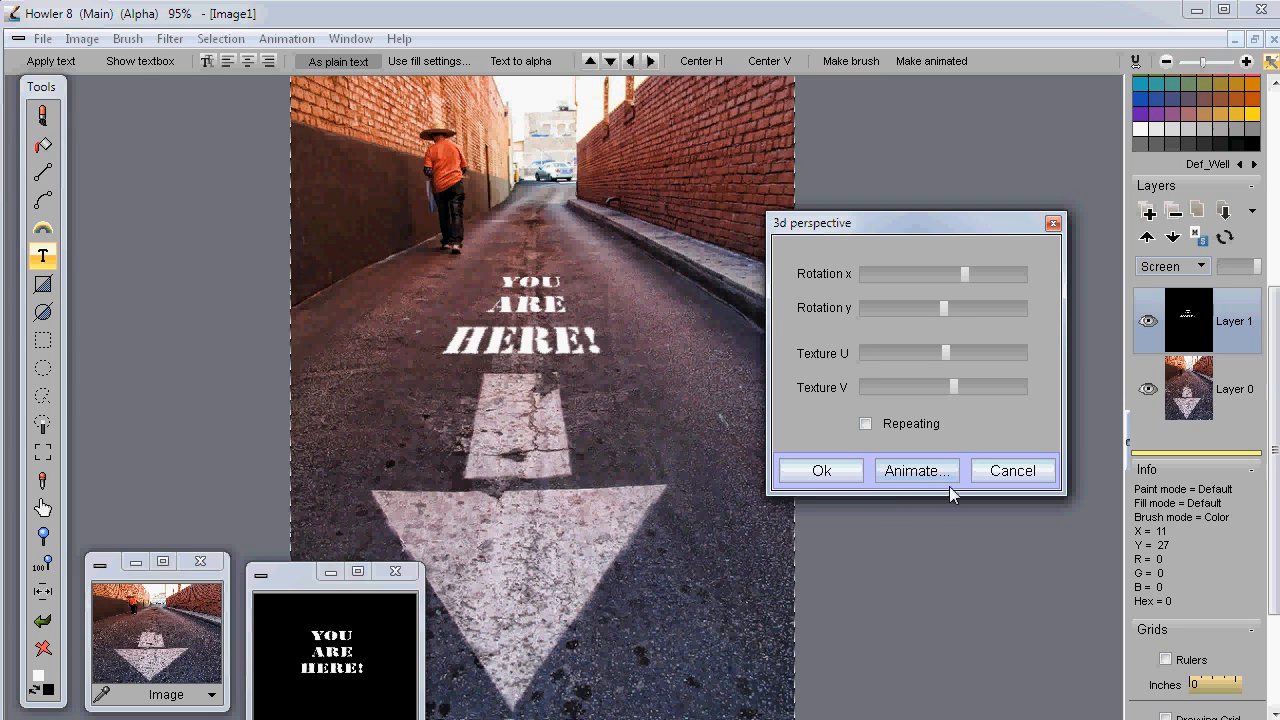
left_click(820, 473)
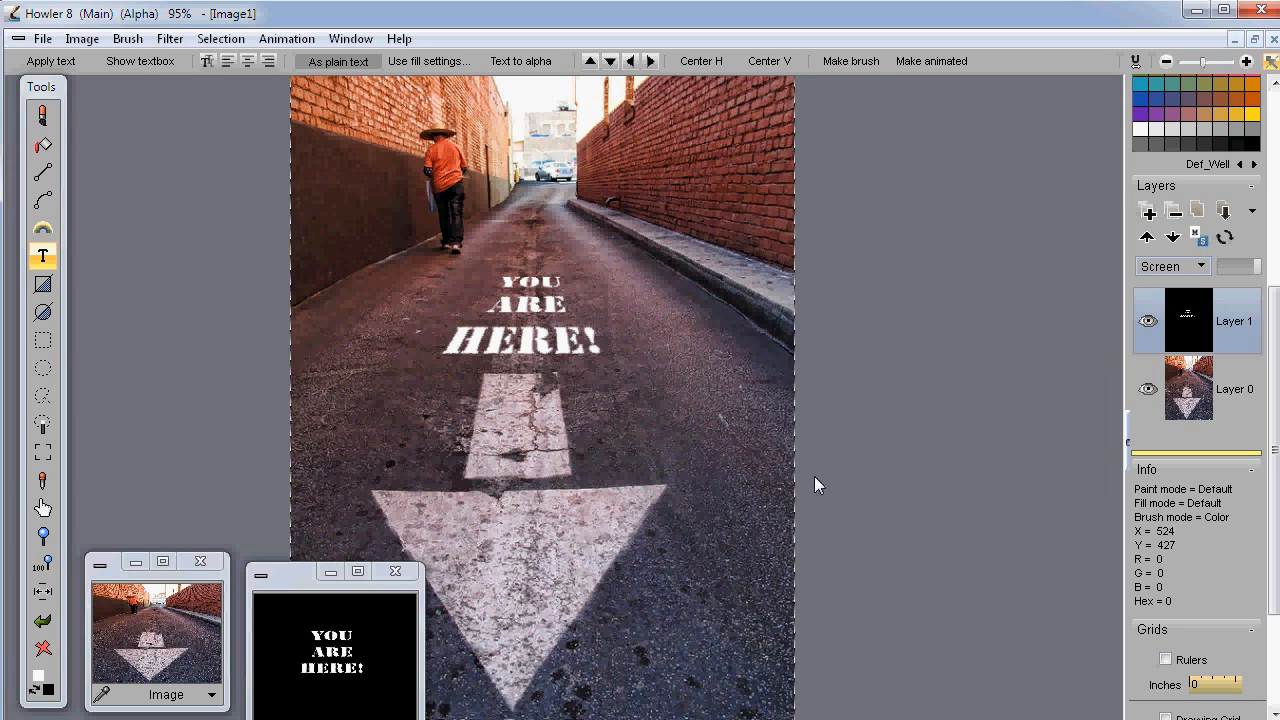
- Store a copy of the perspective lettering and line up its preview window with the flat lettering's preview
left_click(86, 40)
left_click(70, 171)
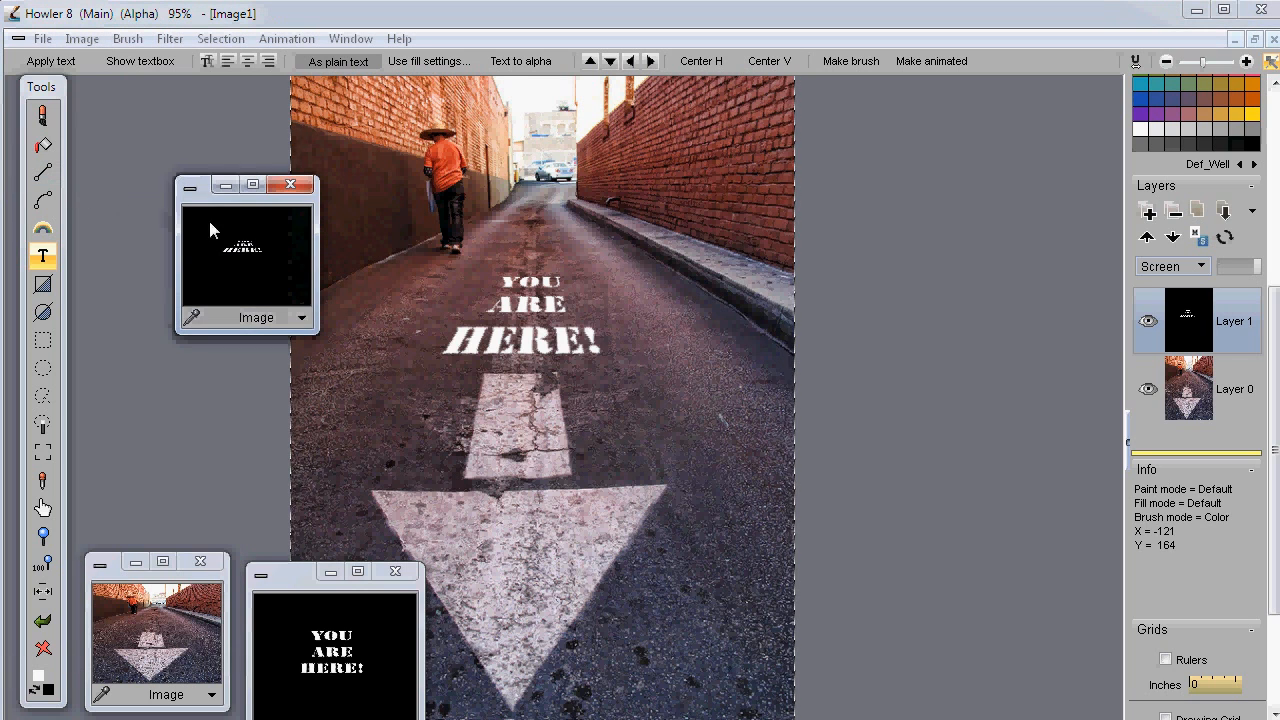
left_click_drag(211, 210, 472, 628)
left_click_drag(290, 571, 290, 609)
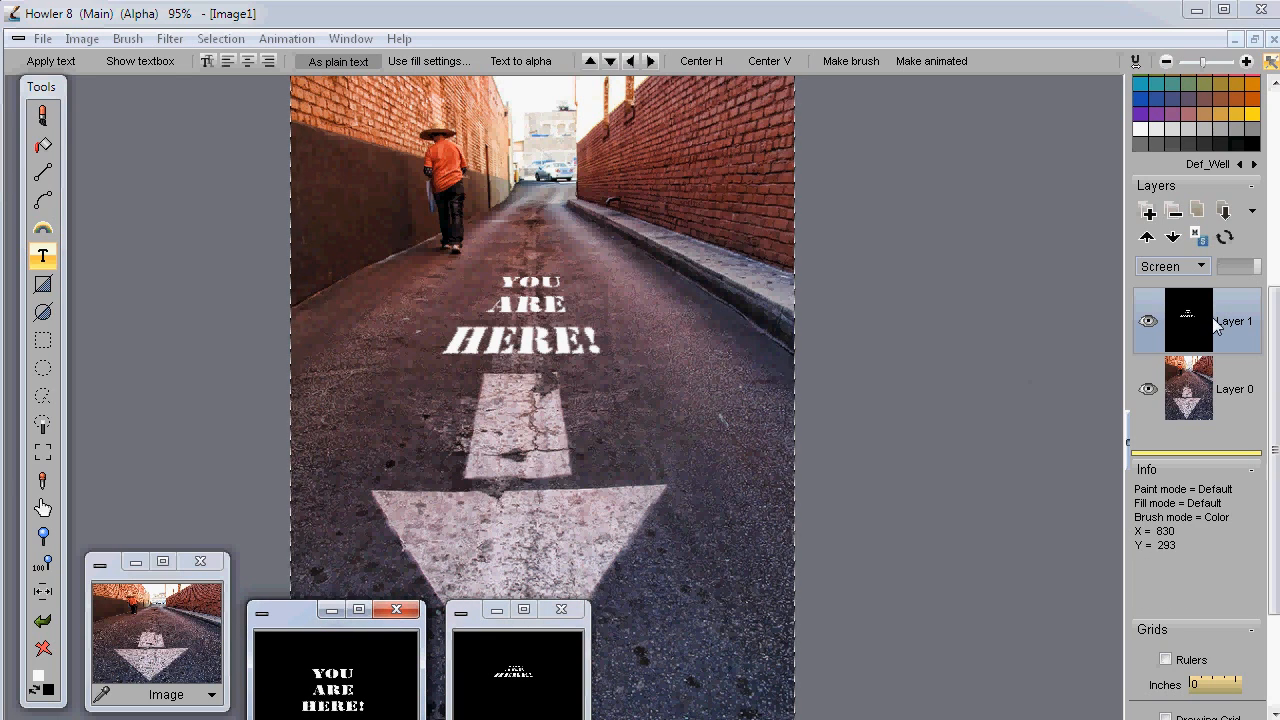
- Try scaling, repositioning and rotating the perspective lettering with the Transform filter, and cancel it
left_click(169, 40)
mouse_move(190, 245)
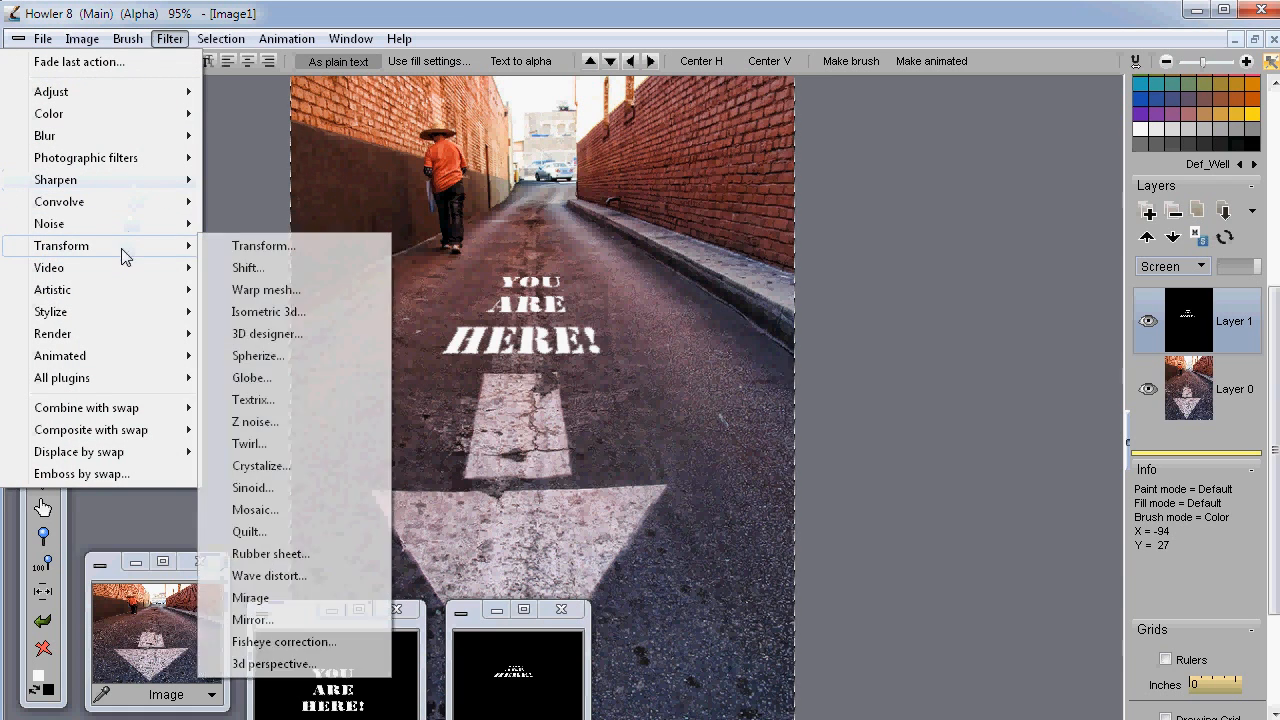
left_click(240, 248)
left_click_drag(631, 217, 958, 338)
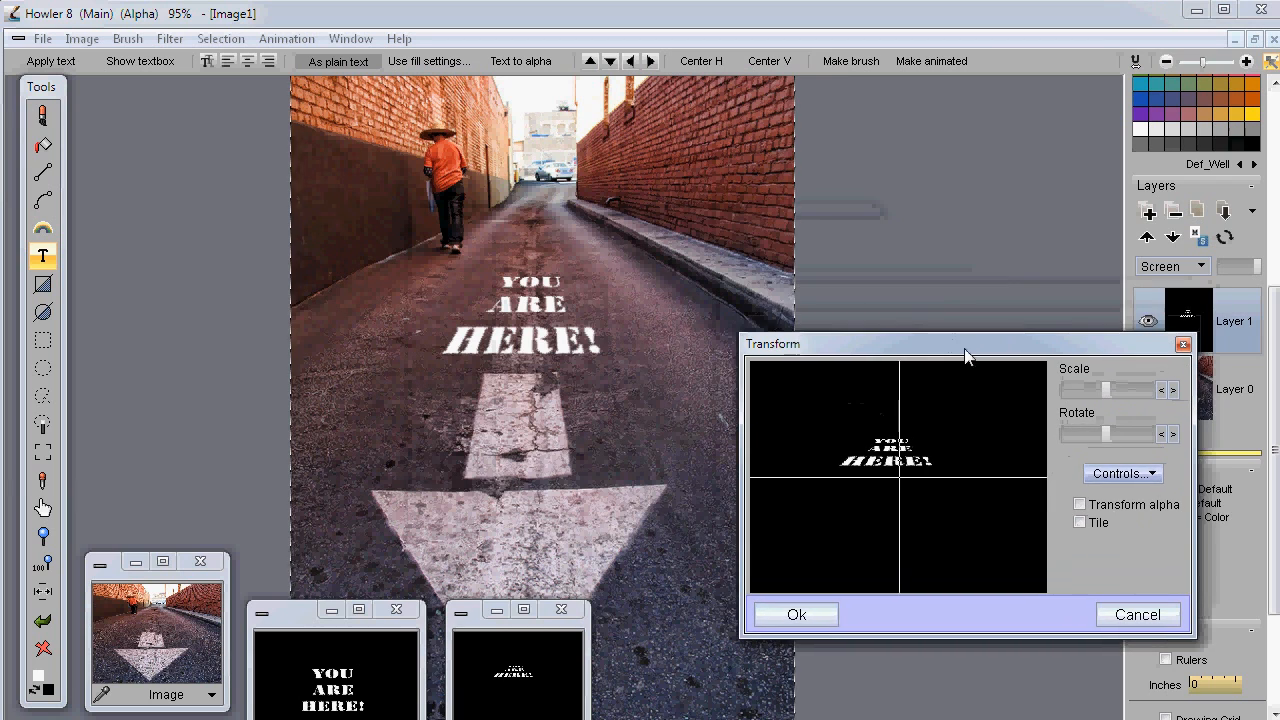
left_click_drag(1111, 386, 1140, 392)
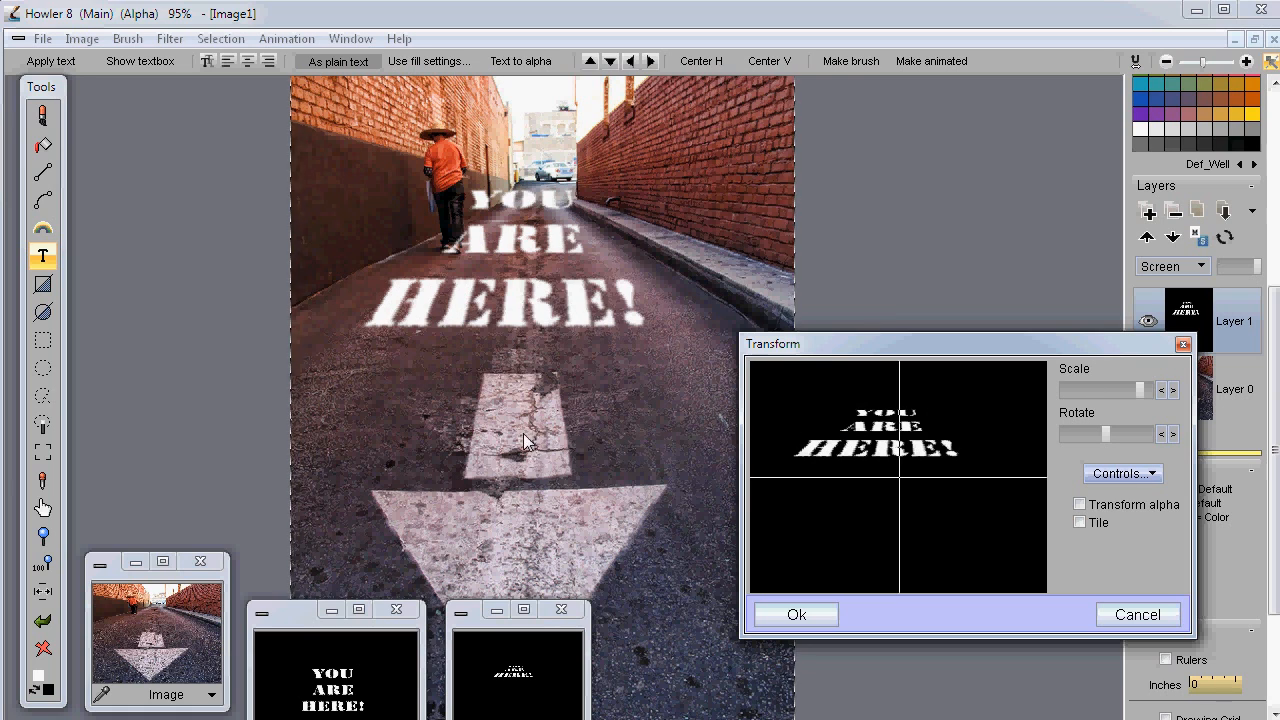
left_click_drag(905, 478, 912, 490)
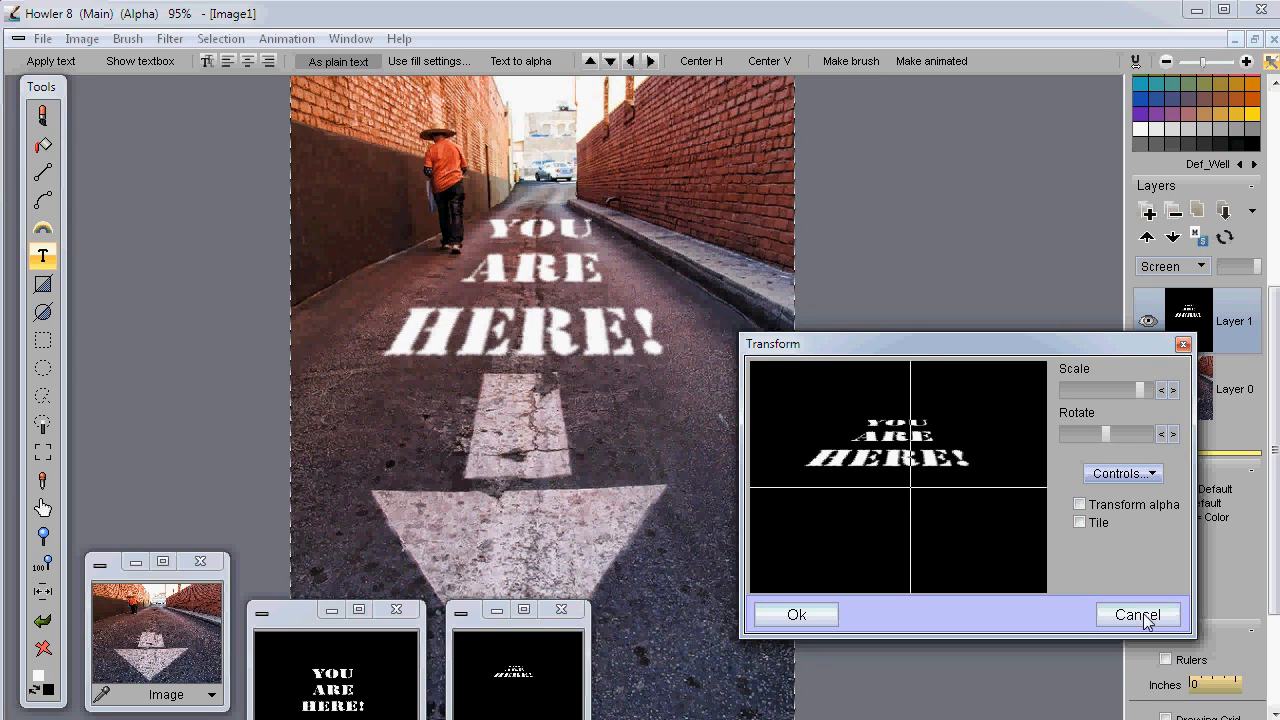
left_click_drag(1139, 391, 1104, 435)
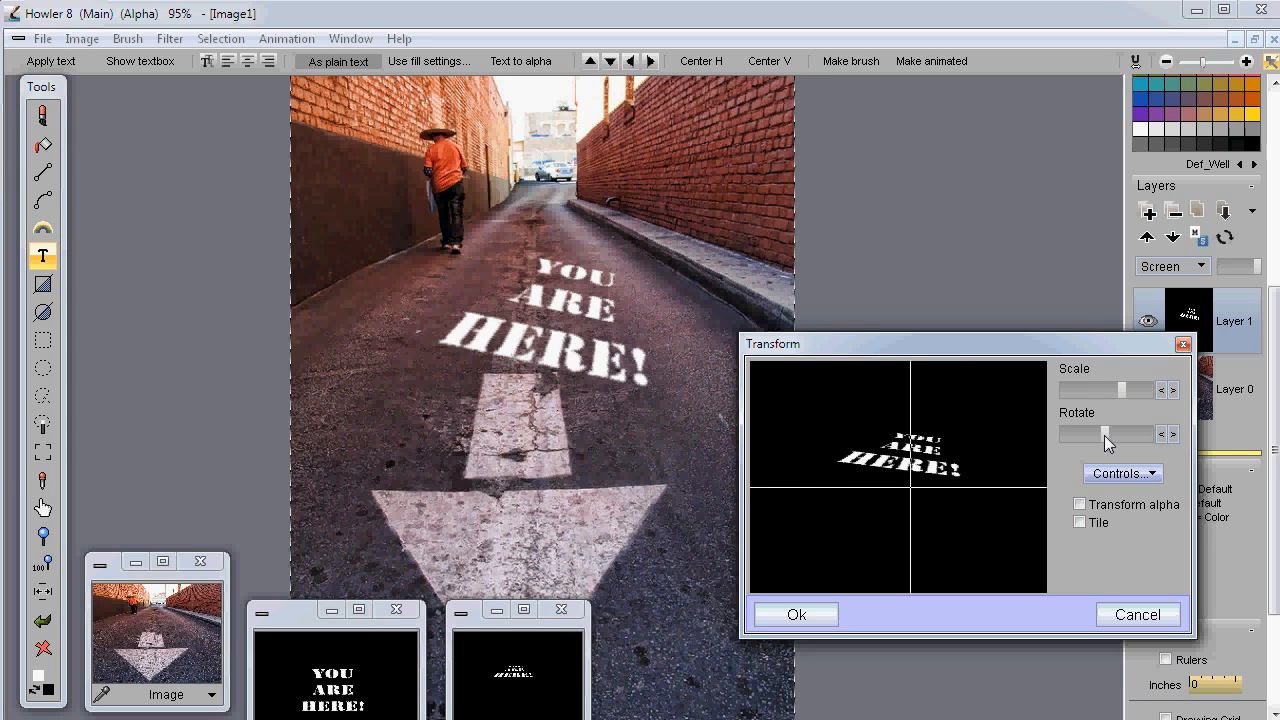
left_click(1152, 617)
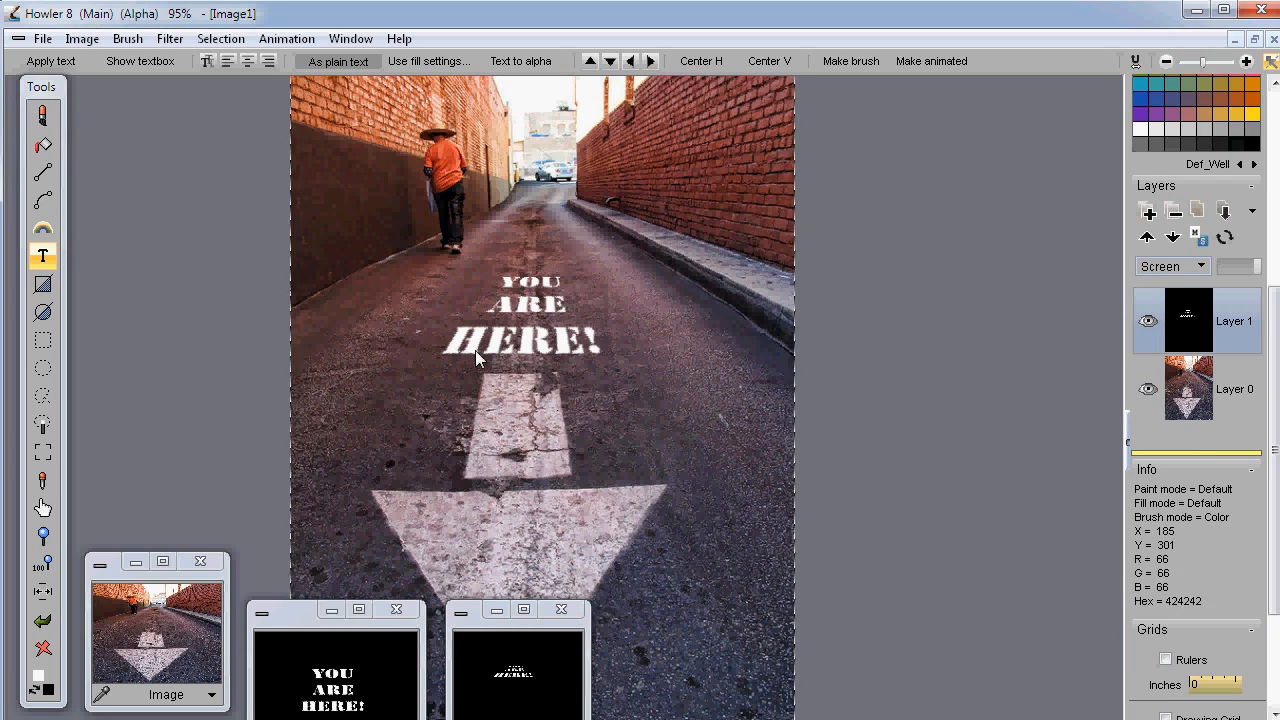
- Compare the perspective lettering up close with the cracked, worn paint of the road arrow
scroll(600, 343, "up", 4)
scroll(670, 341, "up", 1)
left_click_drag(450, 230, 723, 252)
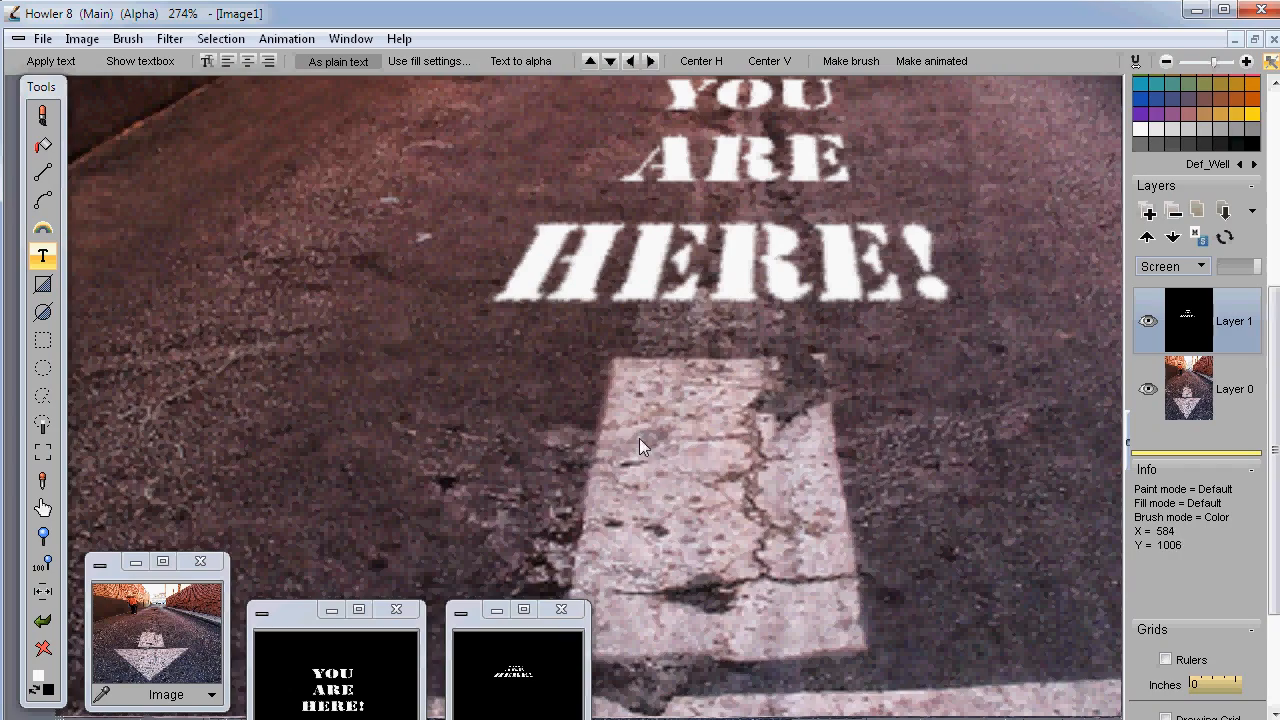
scroll(749, 260, "up", 4)
left_click_drag(793, 277, 639, 391)
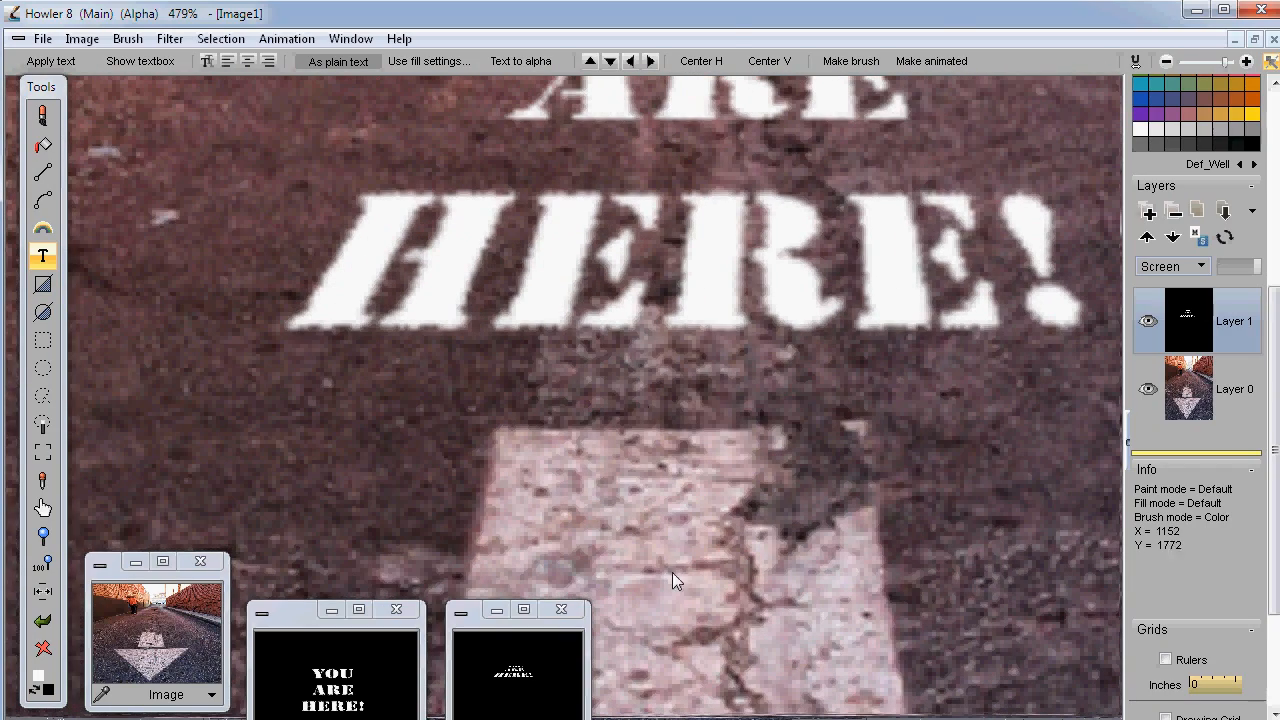
scroll(724, 559, "down", 4)
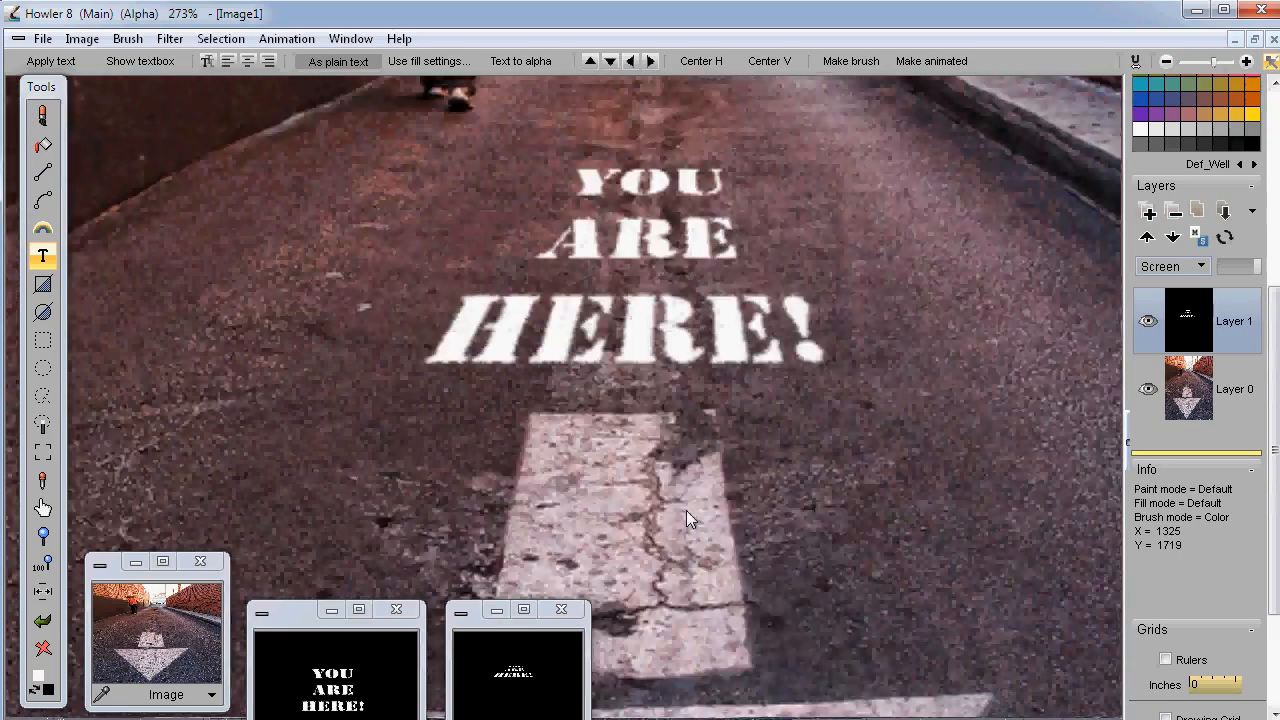
- Try fading the lettering on Layer 1 by lowering the layer's opacity to blend with the worn arrow paint
left_click_drag(620, 494, 650, 497)
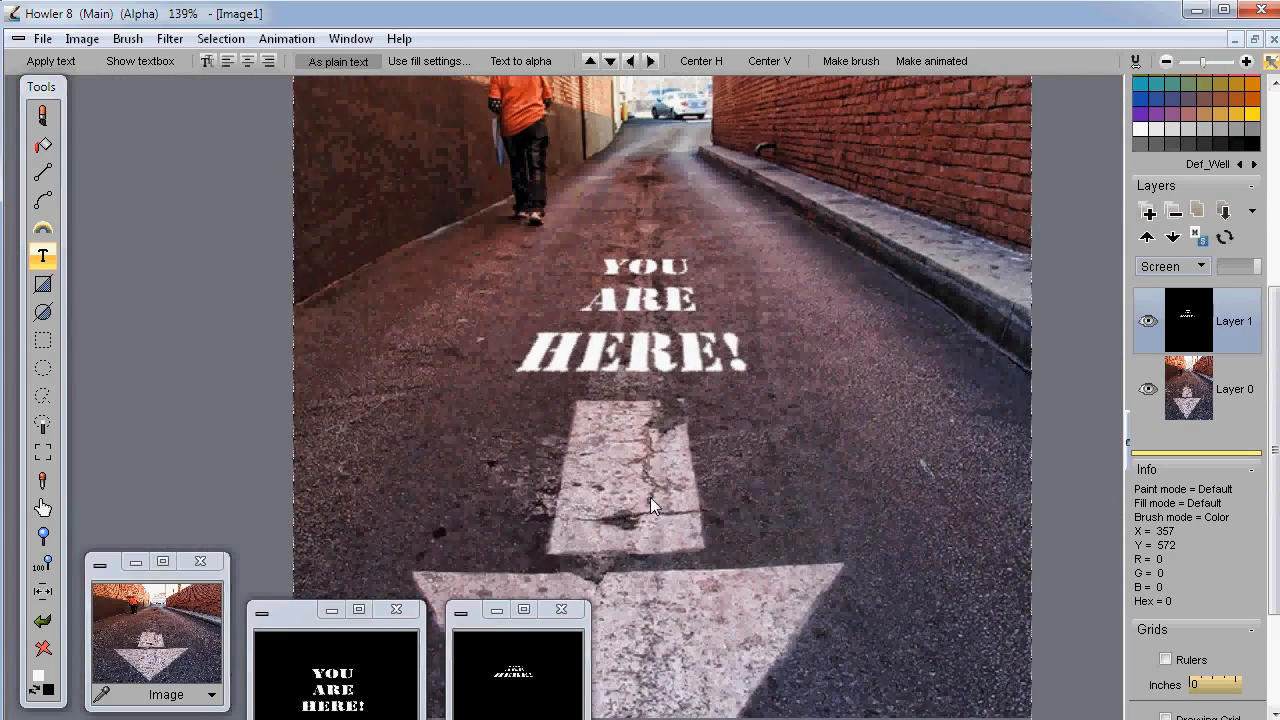
scroll(604, 428, "up", 7)
scroll(859, 444, "up", 2)
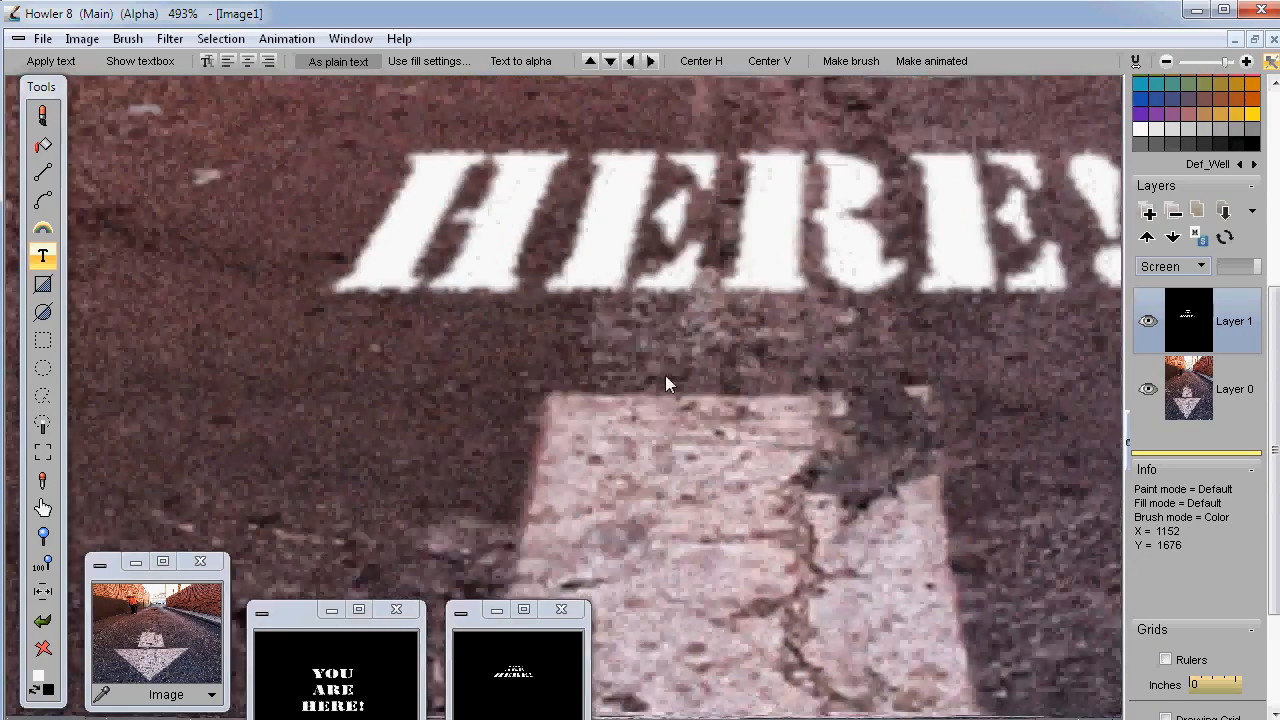
left_click_drag(665, 375, 583, 359)
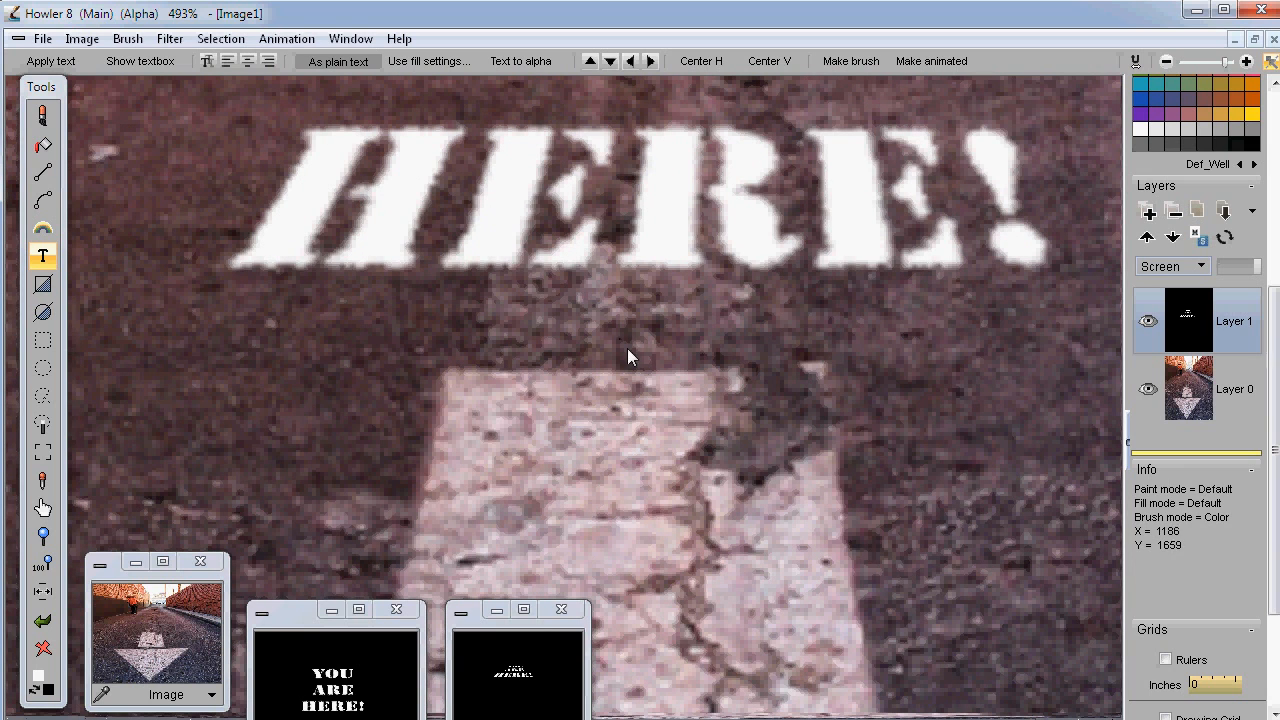
scroll(593, 341, "up", 1)
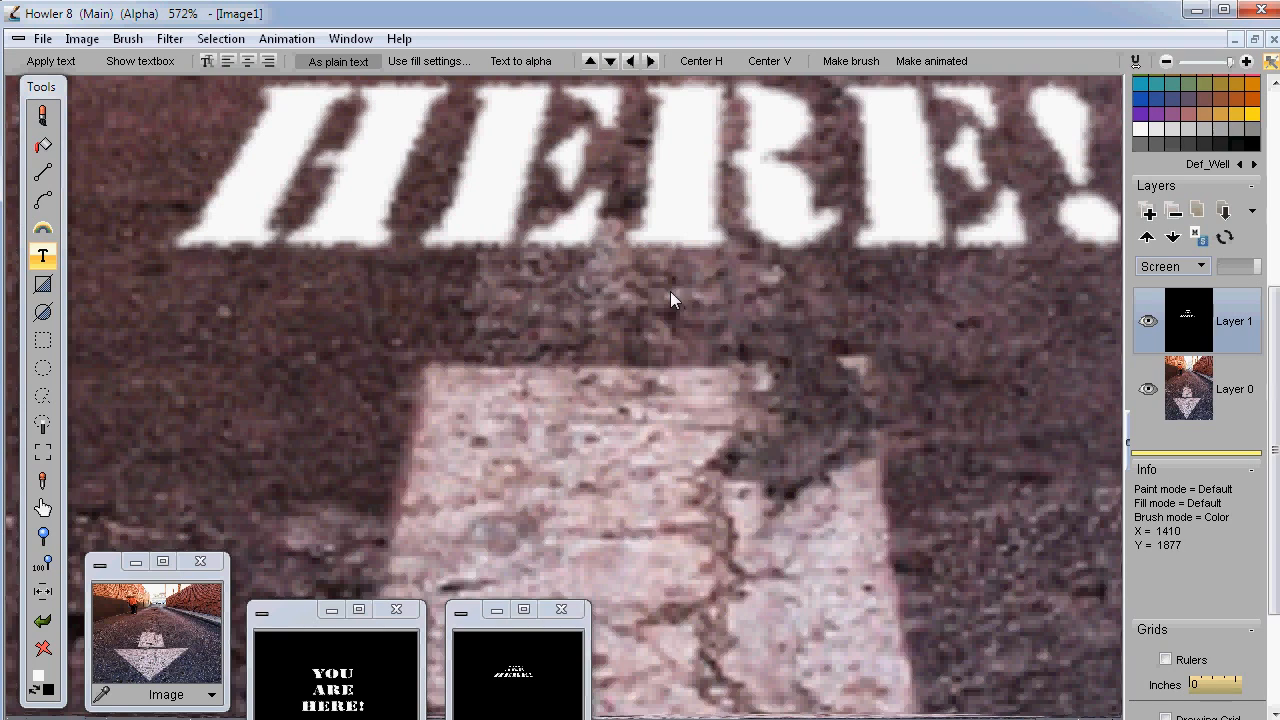
left_click_drag(627, 286, 586, 451)
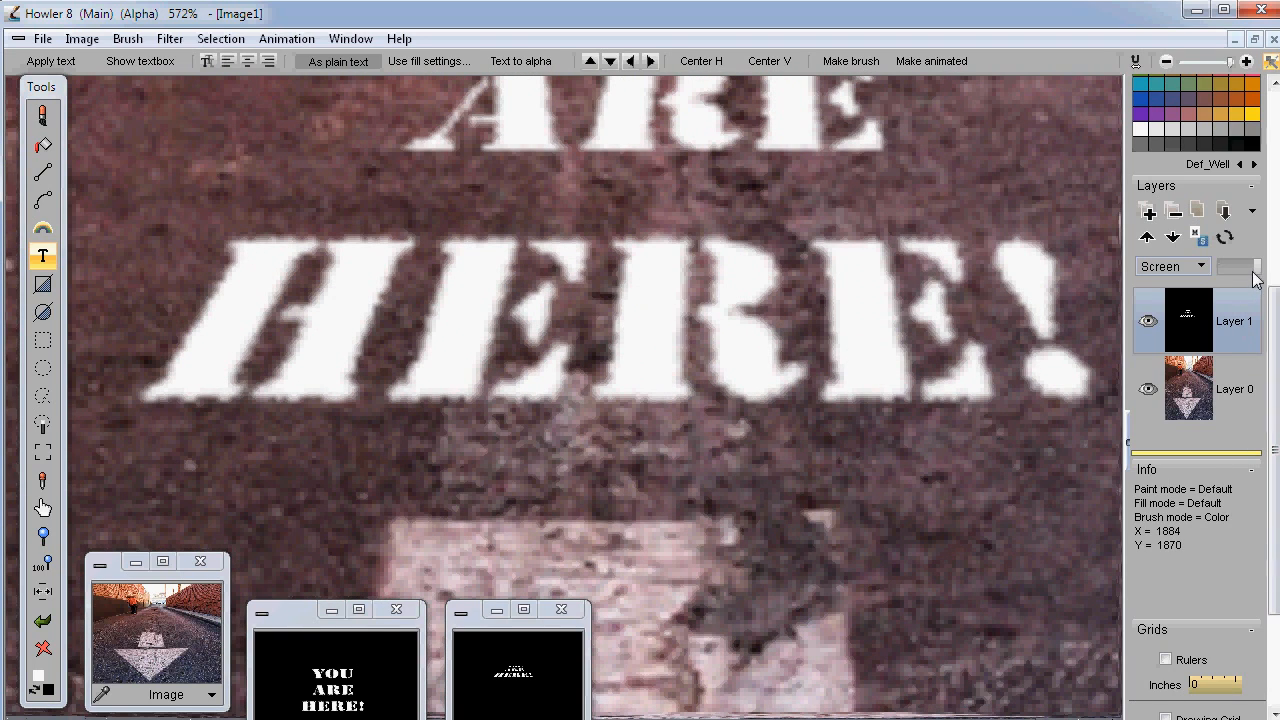
mouse_move(1255, 280)
left_mouse_down()
mouse_move(1228, 279)
mouse_move(1249, 281)
left_mouse_up()
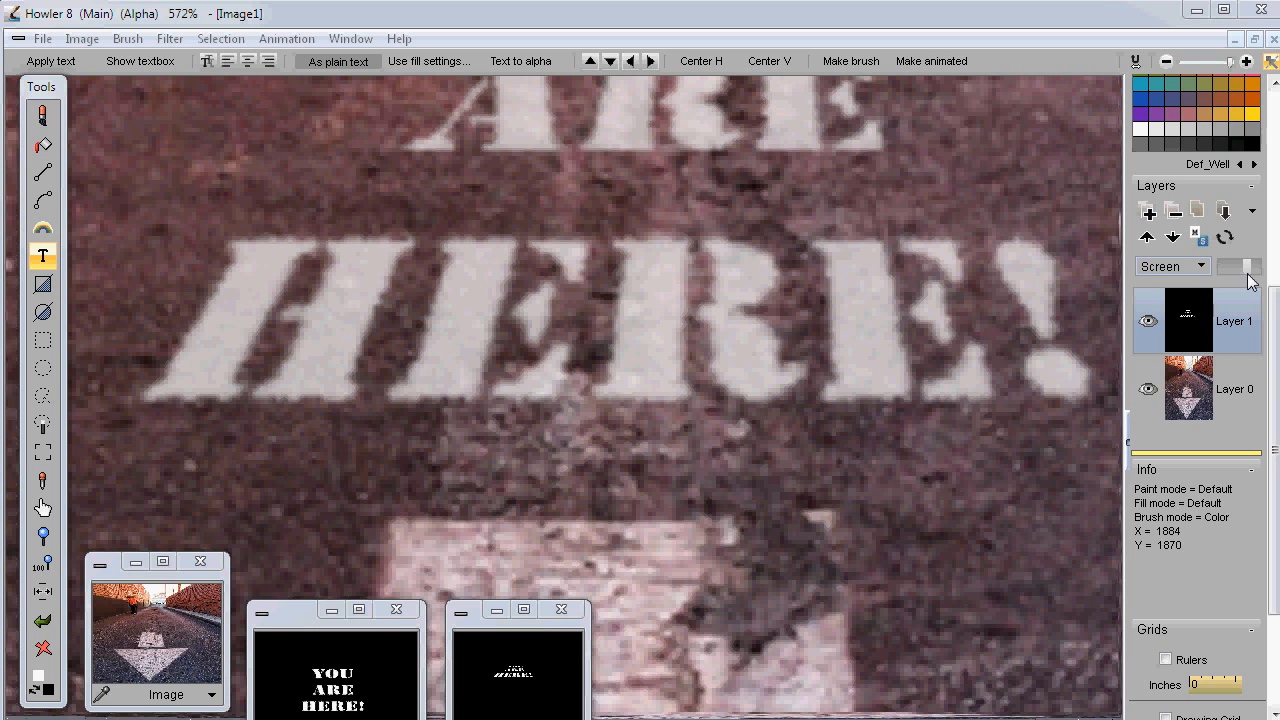
mouse_move(1246, 276)
left_mouse_down()
mouse_move(1220, 275)
mouse_move(1237, 277)
left_mouse_up()
- Try raising Layer 1's opacity slightly and compare the lettering's brightness with the arrow in the wider view
scroll(748, 343, "down", 4)
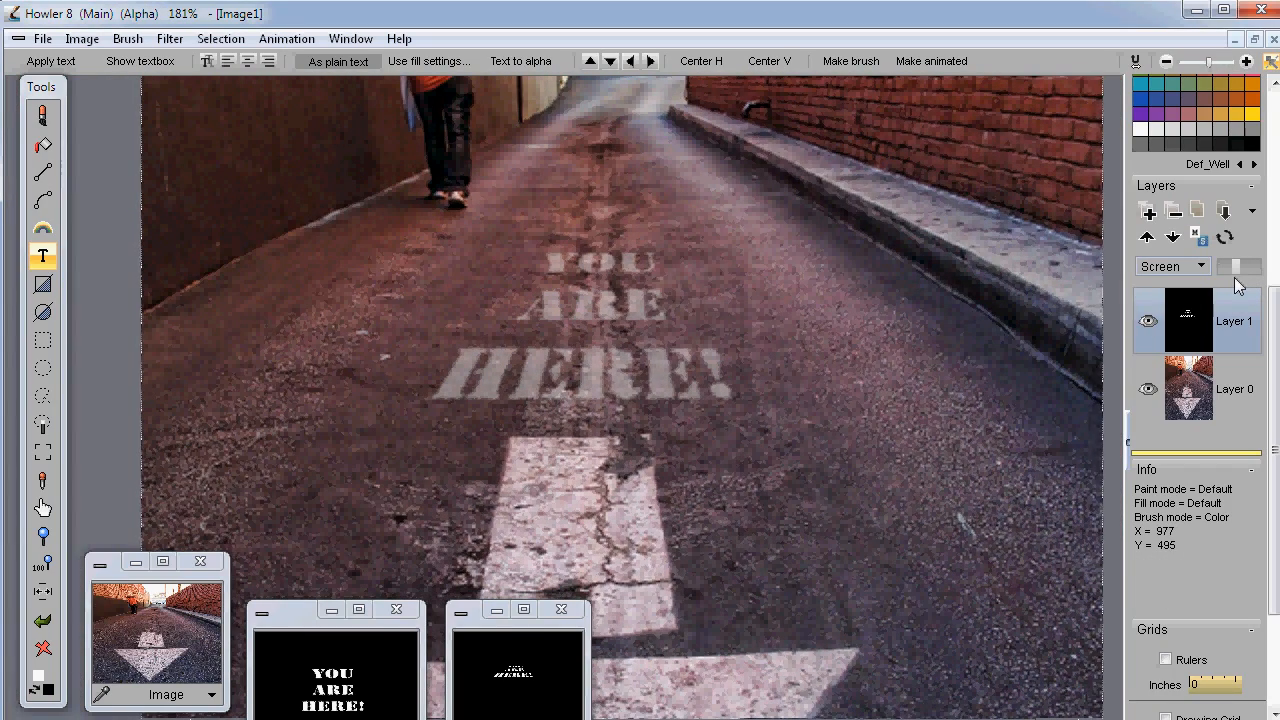
left_click_drag(1237, 277, 1243, 275)
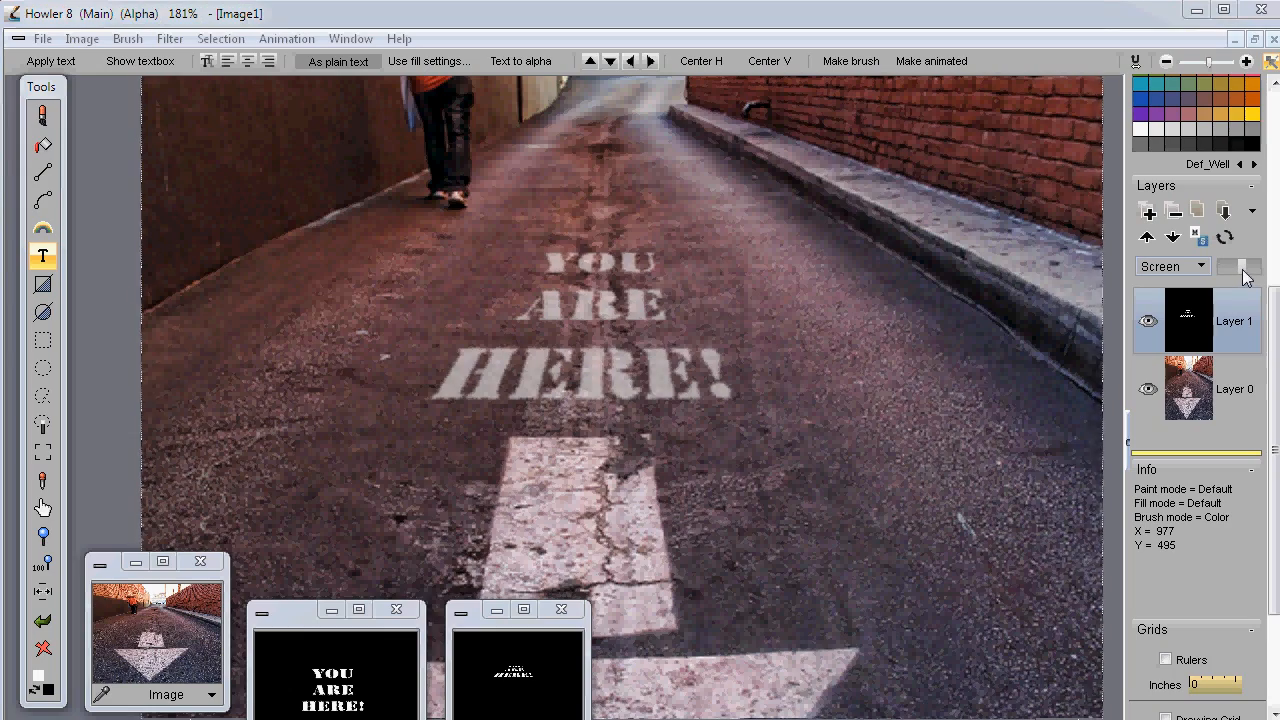
left_click_drag(738, 415, 843, 289)
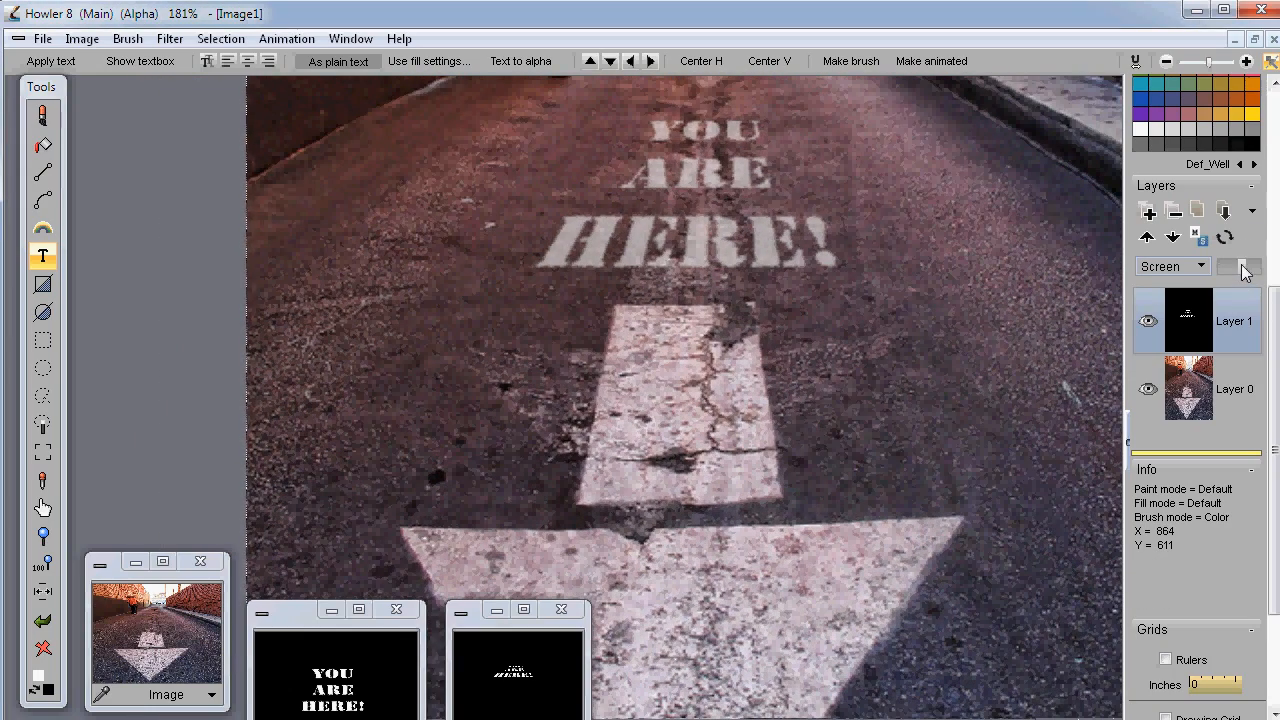
mouse_move(1242, 267)
left_mouse_down()
mouse_move(1255, 270)
mouse_move(1244, 270)
left_mouse_up()
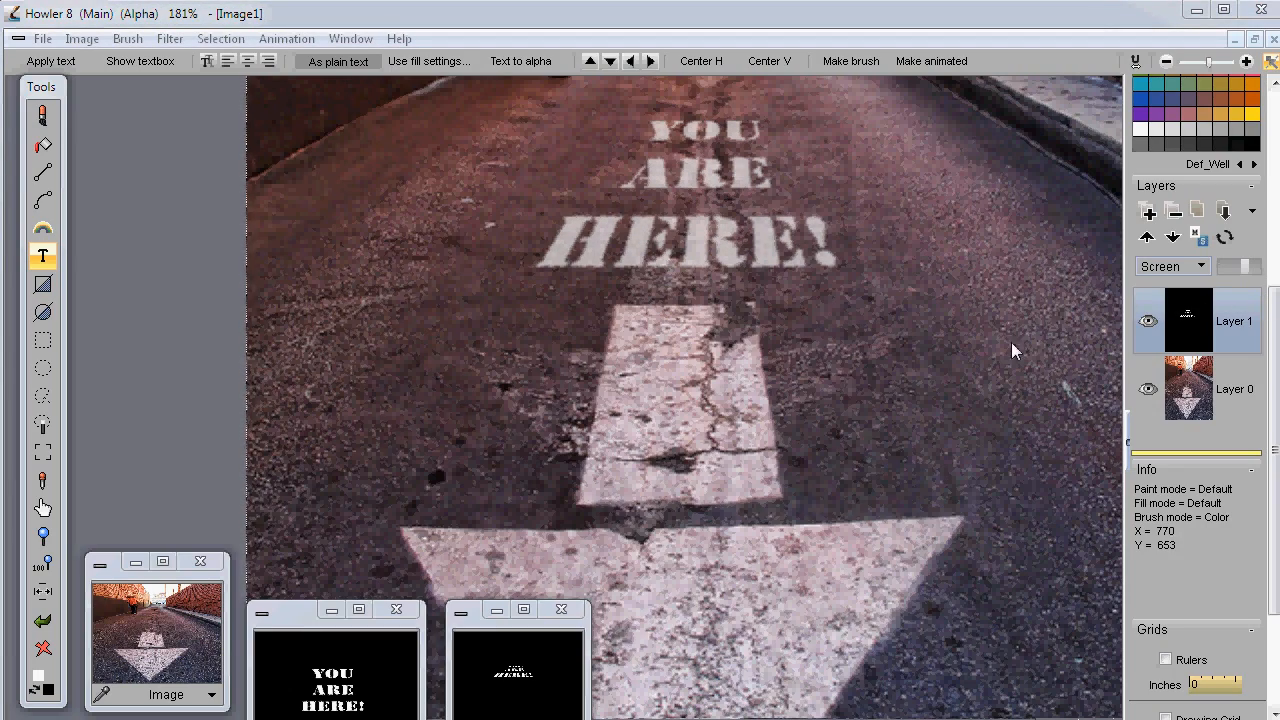
scroll(885, 367, "down", 3)
scroll(875, 370, "up", 1)
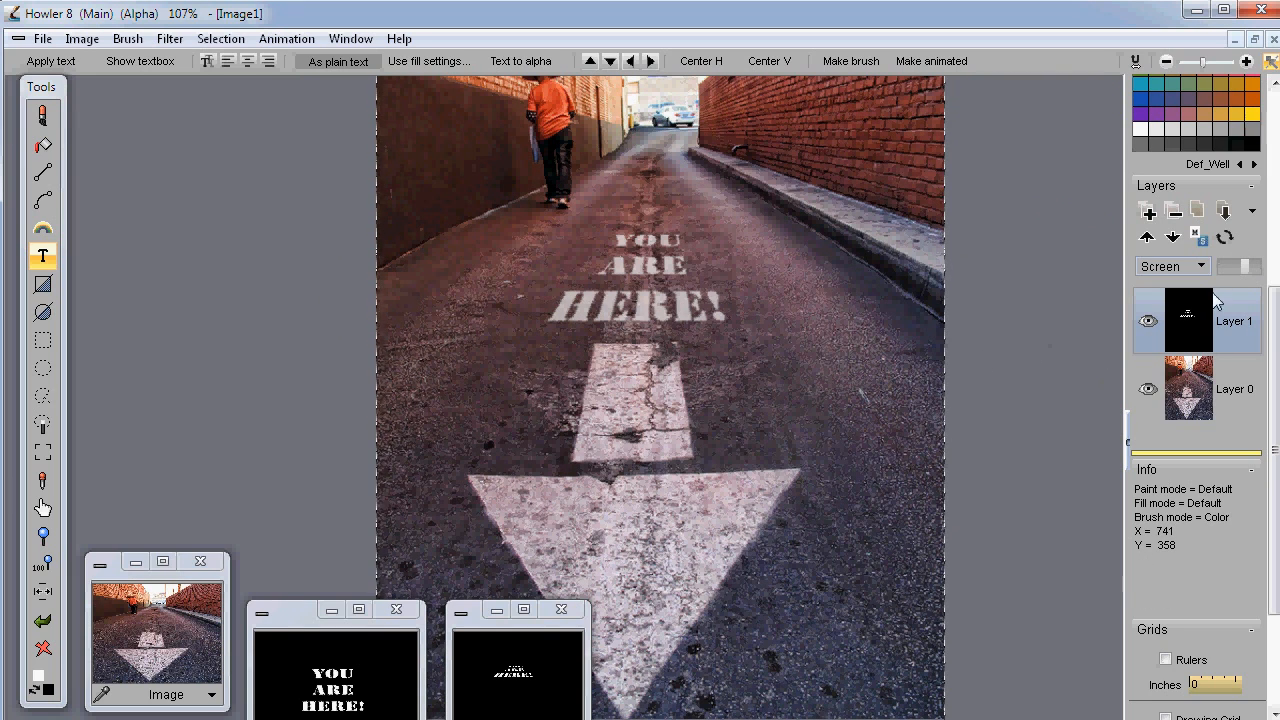
- Return Layer 1 to full opacity and permanently merge it into Layer 0
left_click(1252, 270)
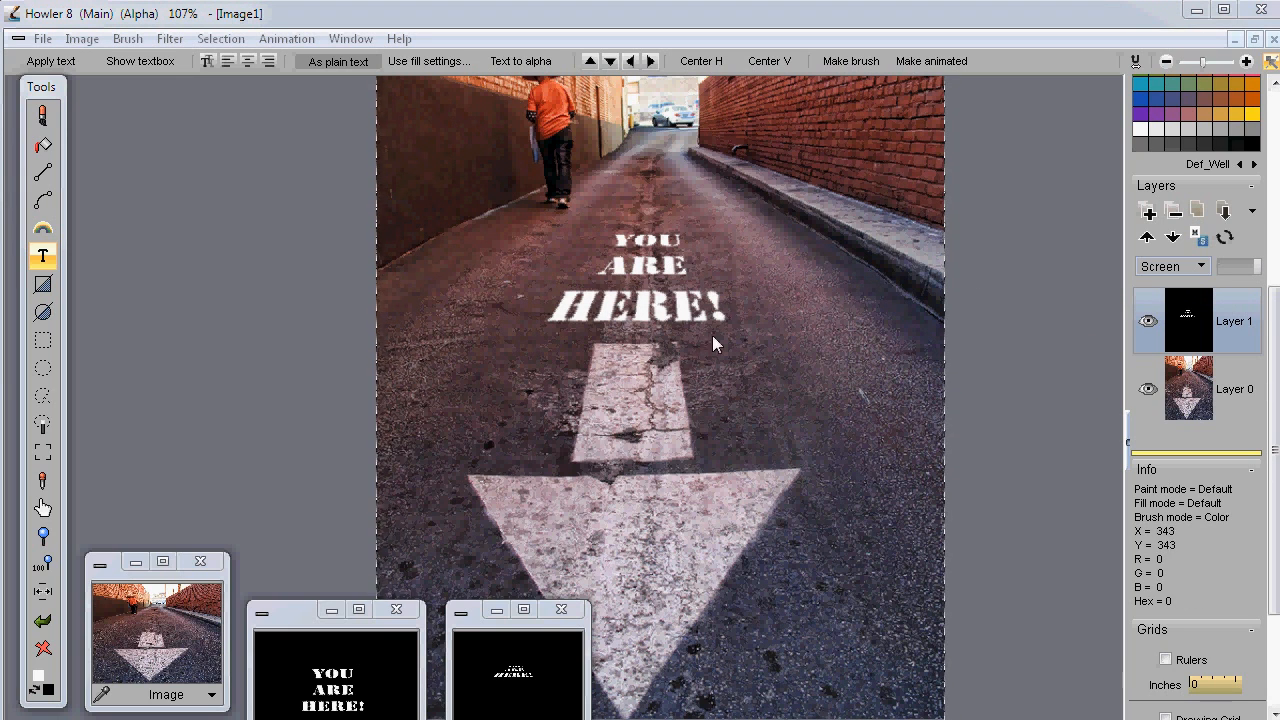
left_click(1224, 212)
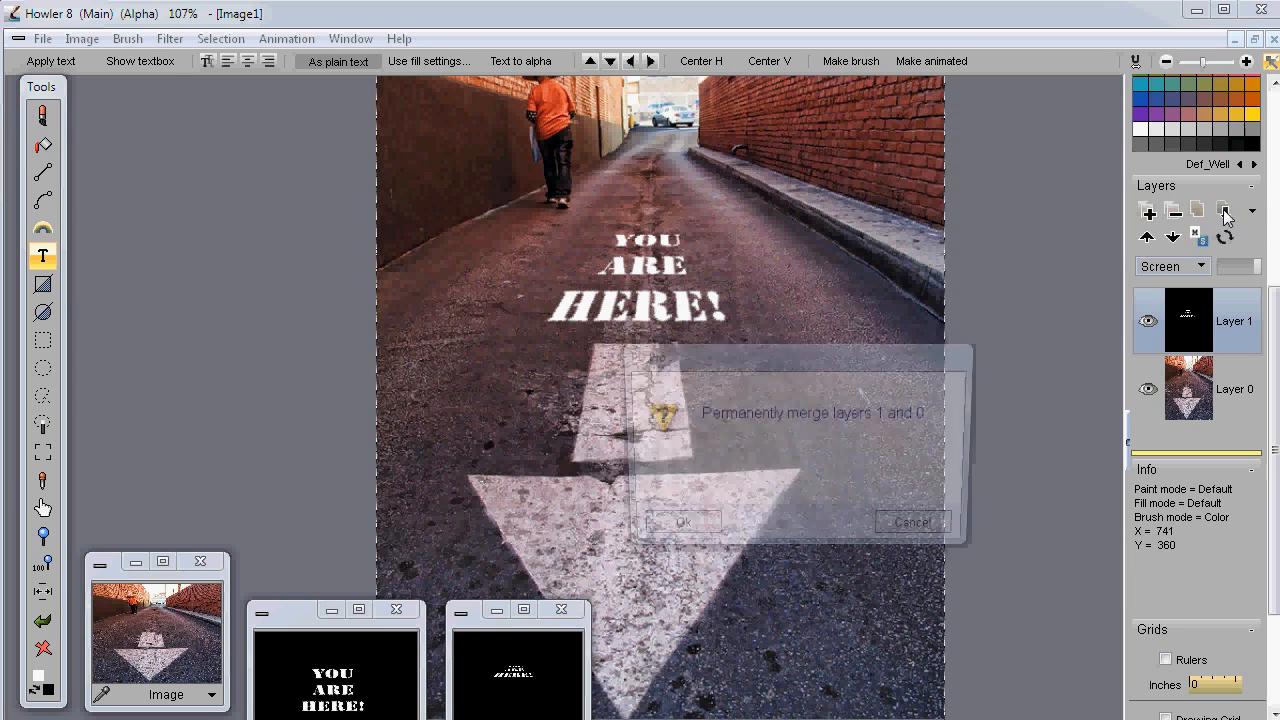
left_click(672, 531)
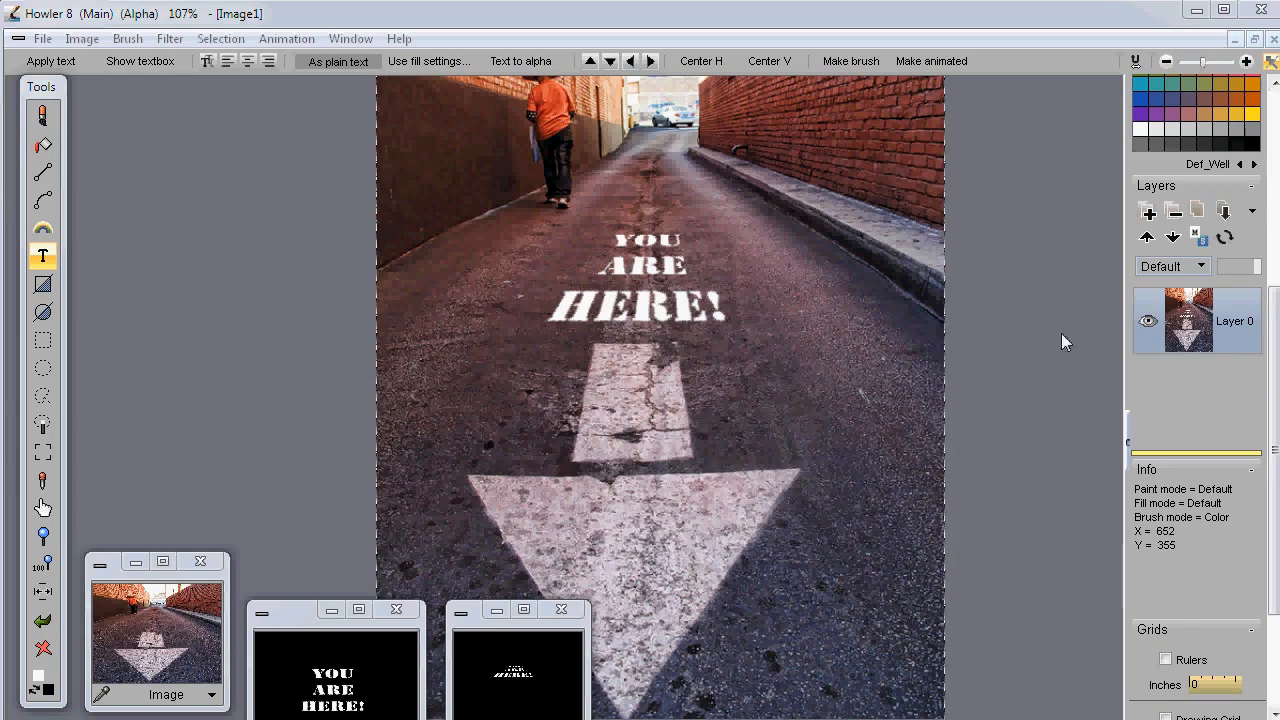
- Try stepping back with Interactive undo, return to the merged image, and close the undo slider
scroll(866, 299, "up", 3)
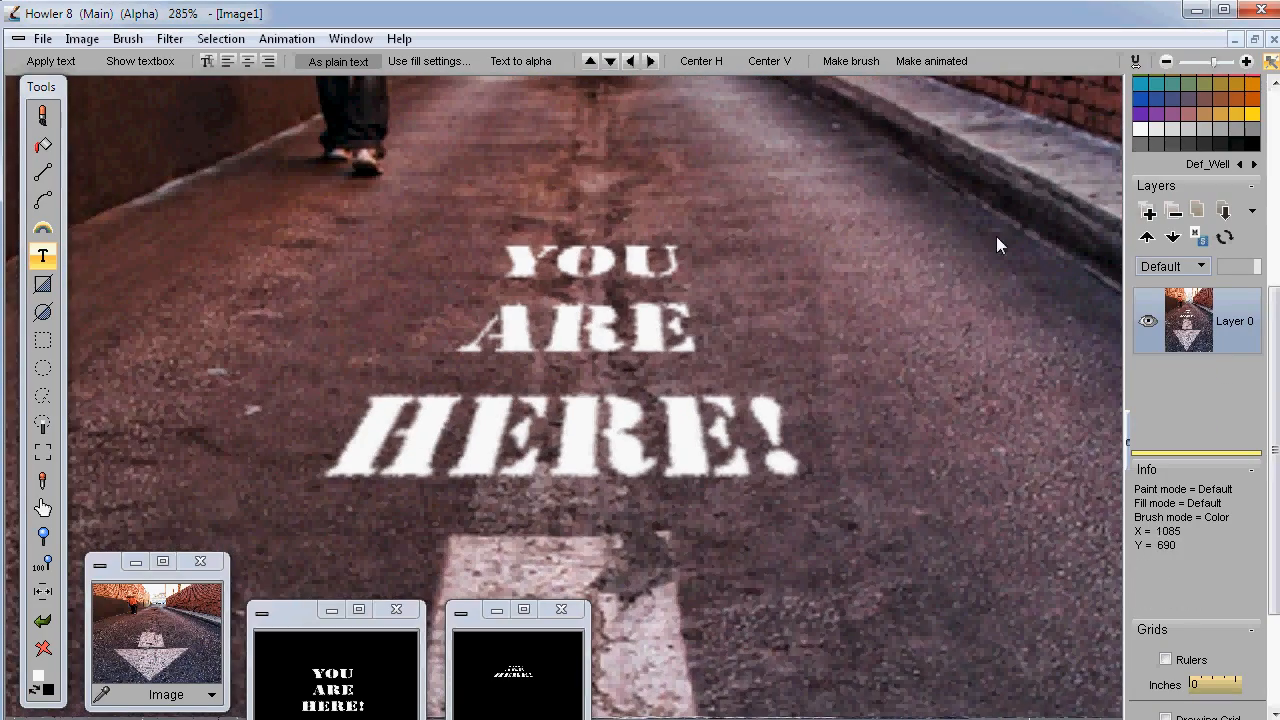
left_click(1137, 62)
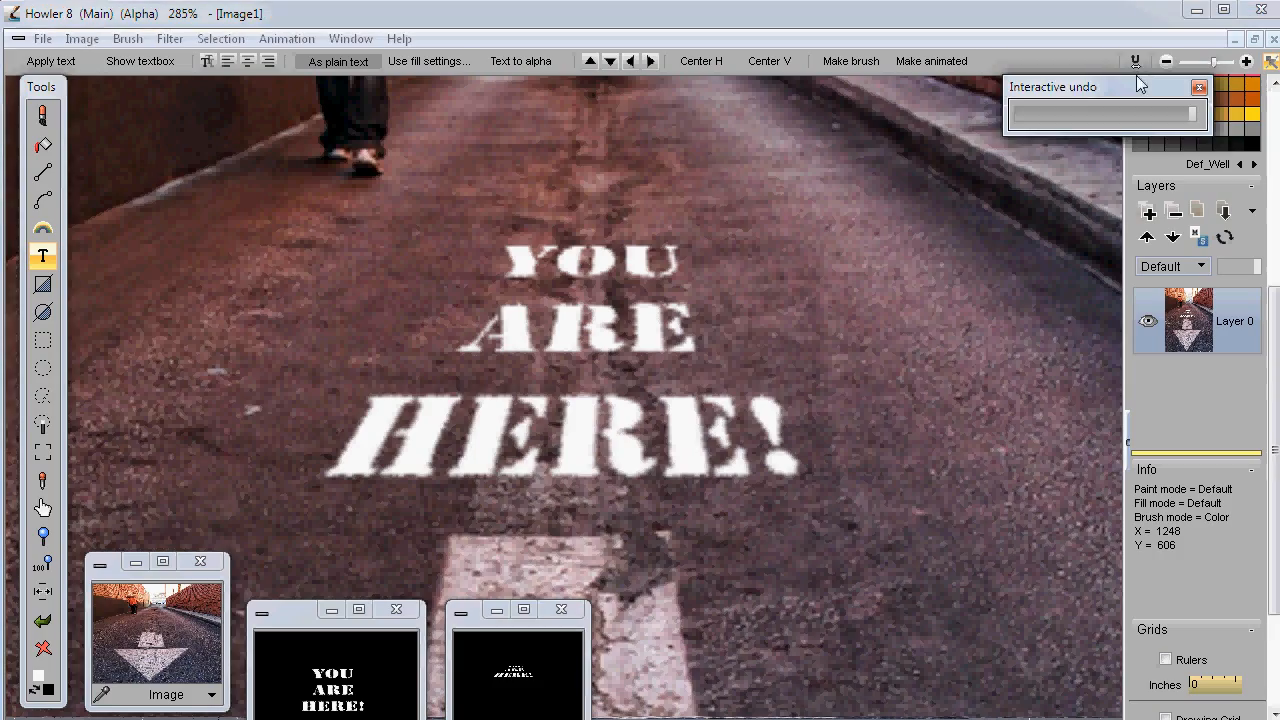
mouse_move(1188, 112)
left_mouse_down()
mouse_move(1060, 113)
mouse_move(1194, 113)
left_mouse_up()
left_click(1074, 20)
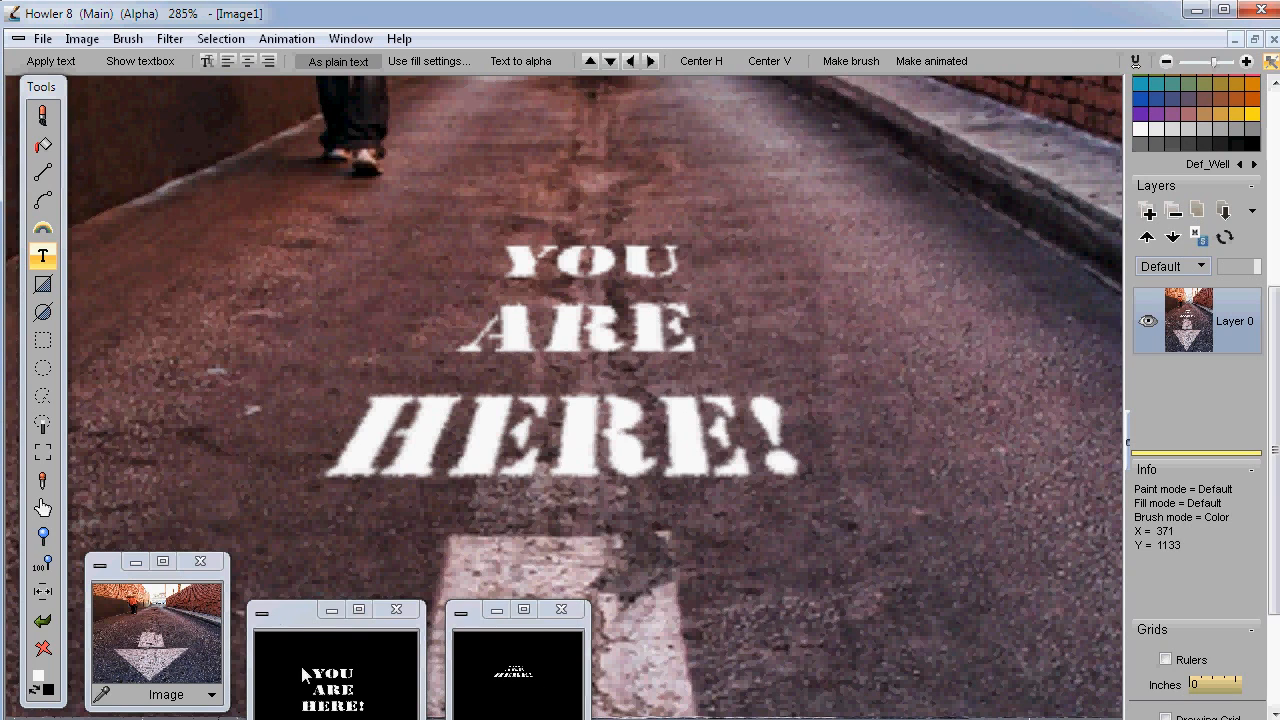
left_click(300, 634)
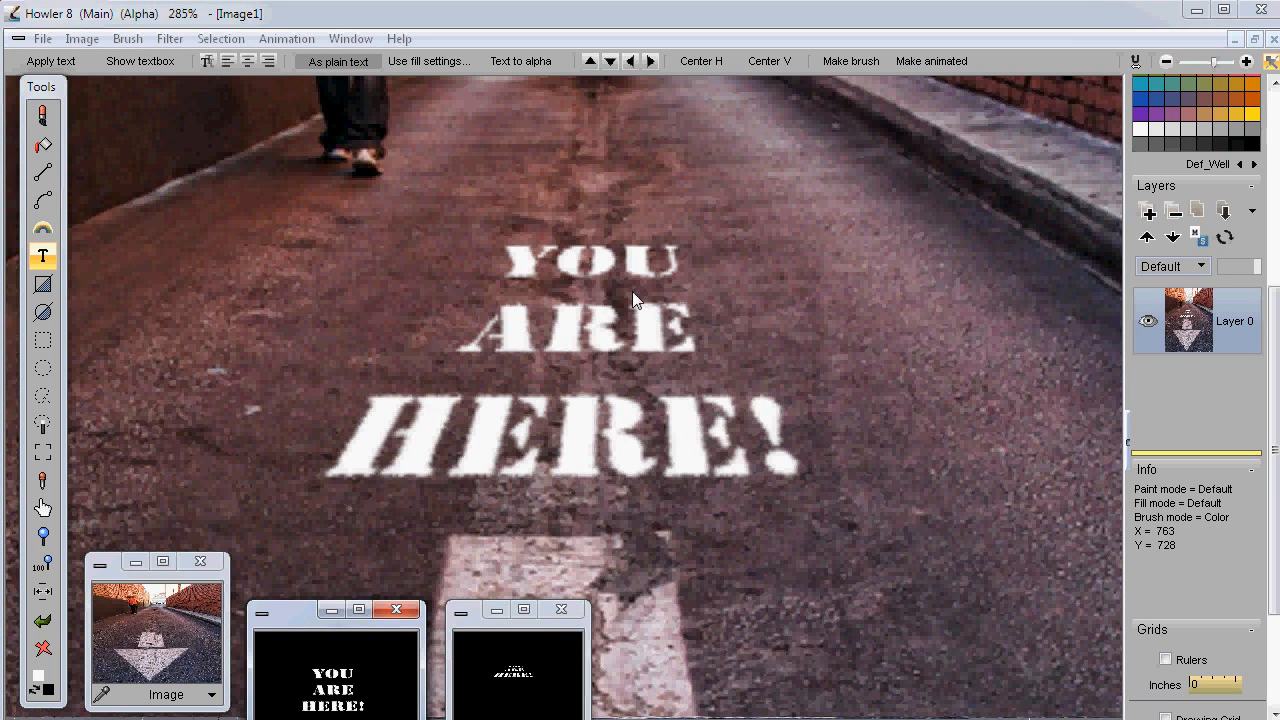
- Store a copy of the merged image, park its preview beside the others, and load the stored road photo without lettering
left_click(88, 40)
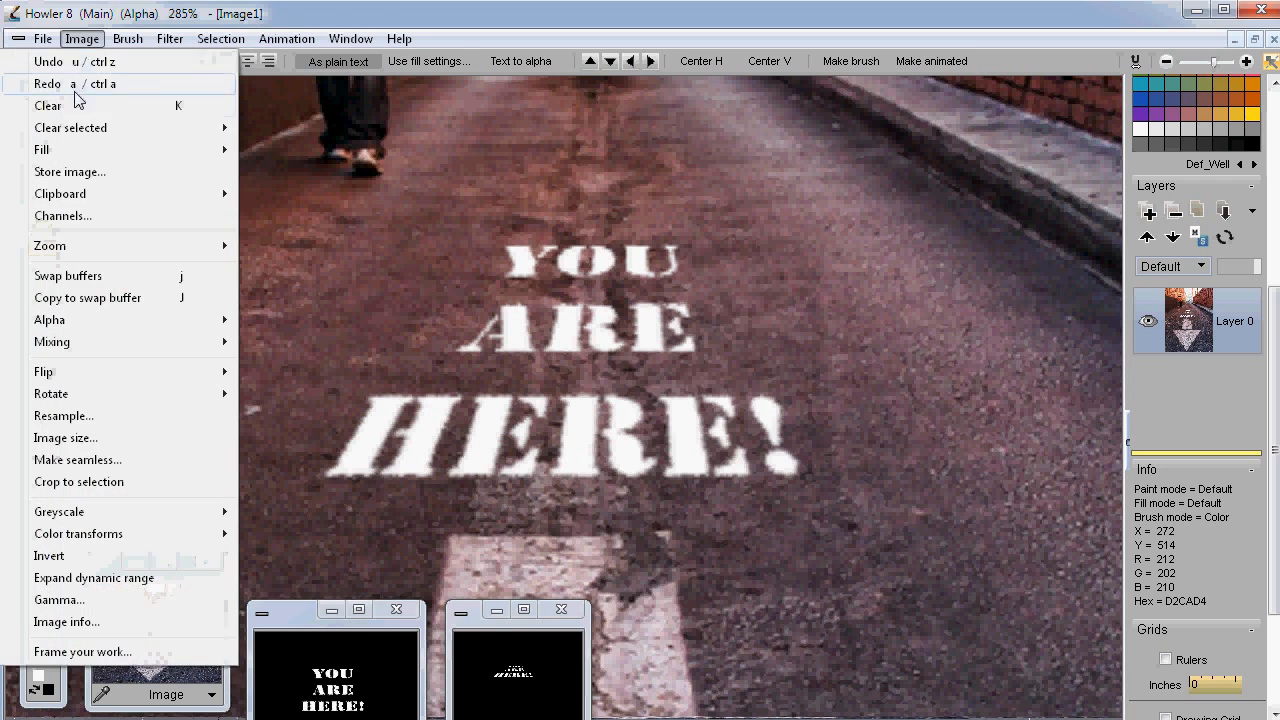
left_click(70, 171)
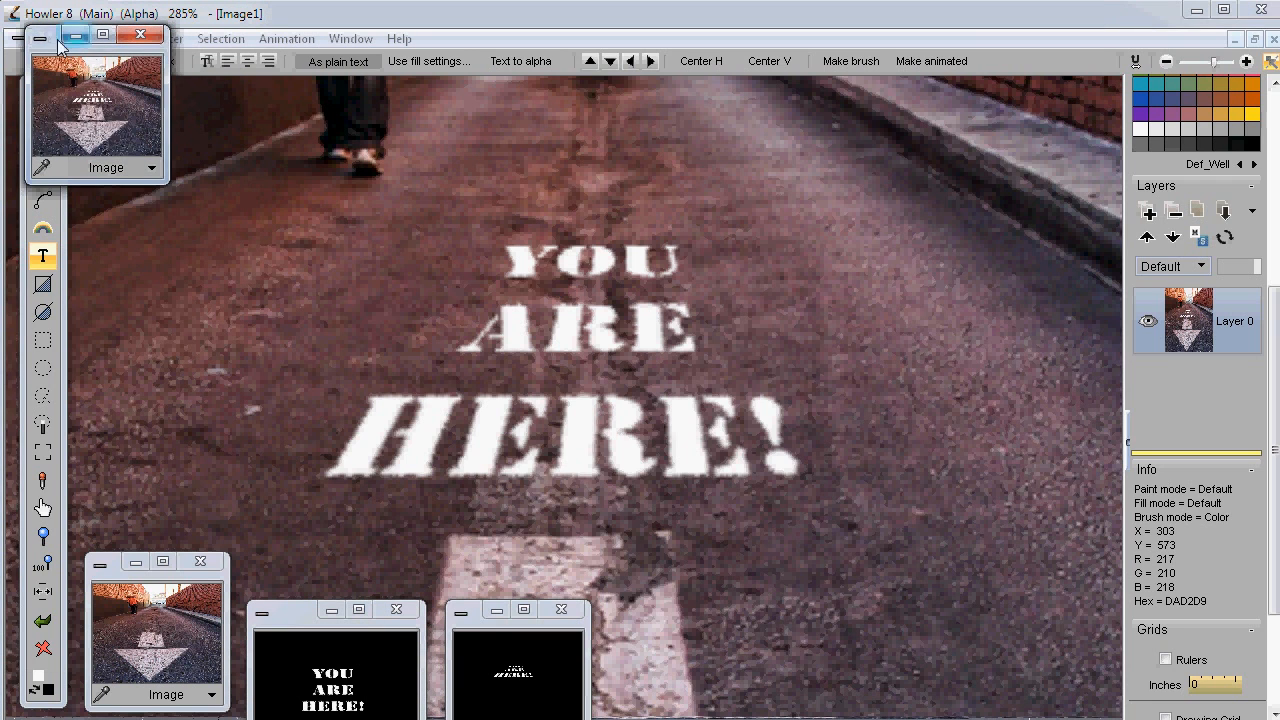
left_click_drag(66, 44, 883, 598)
left_click(159, 634)
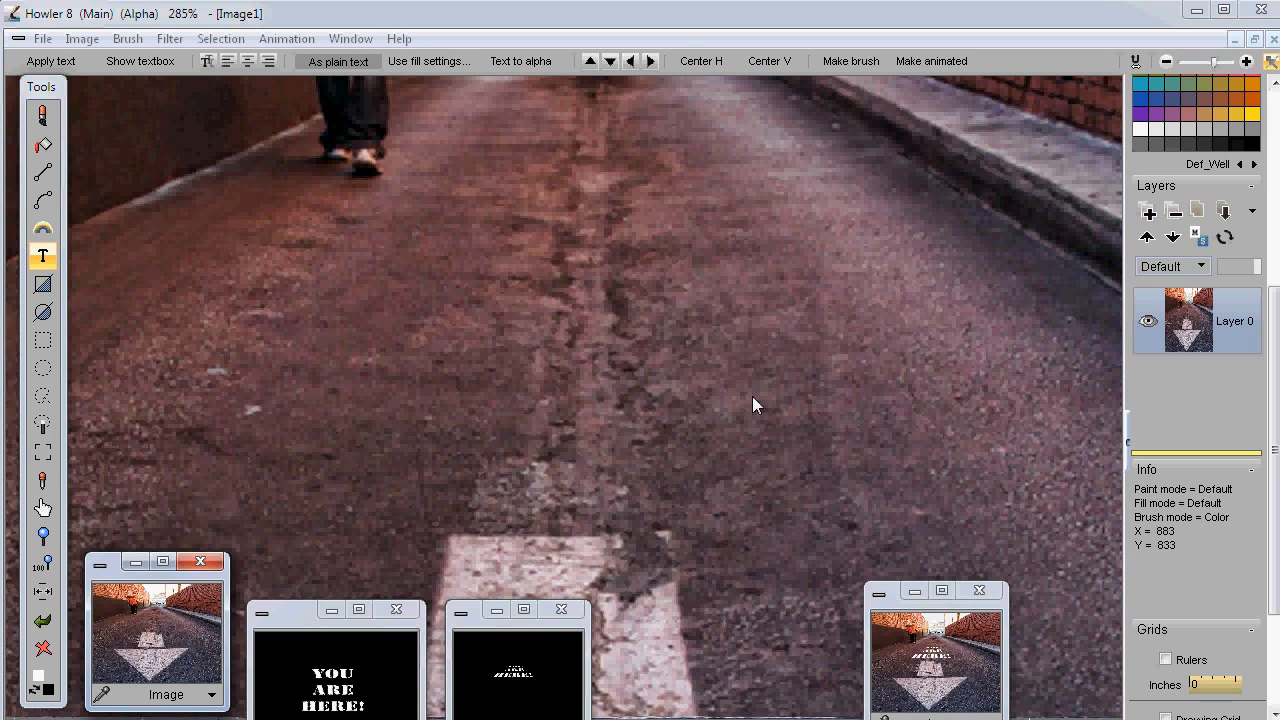
scroll(742, 399, "down", 5)
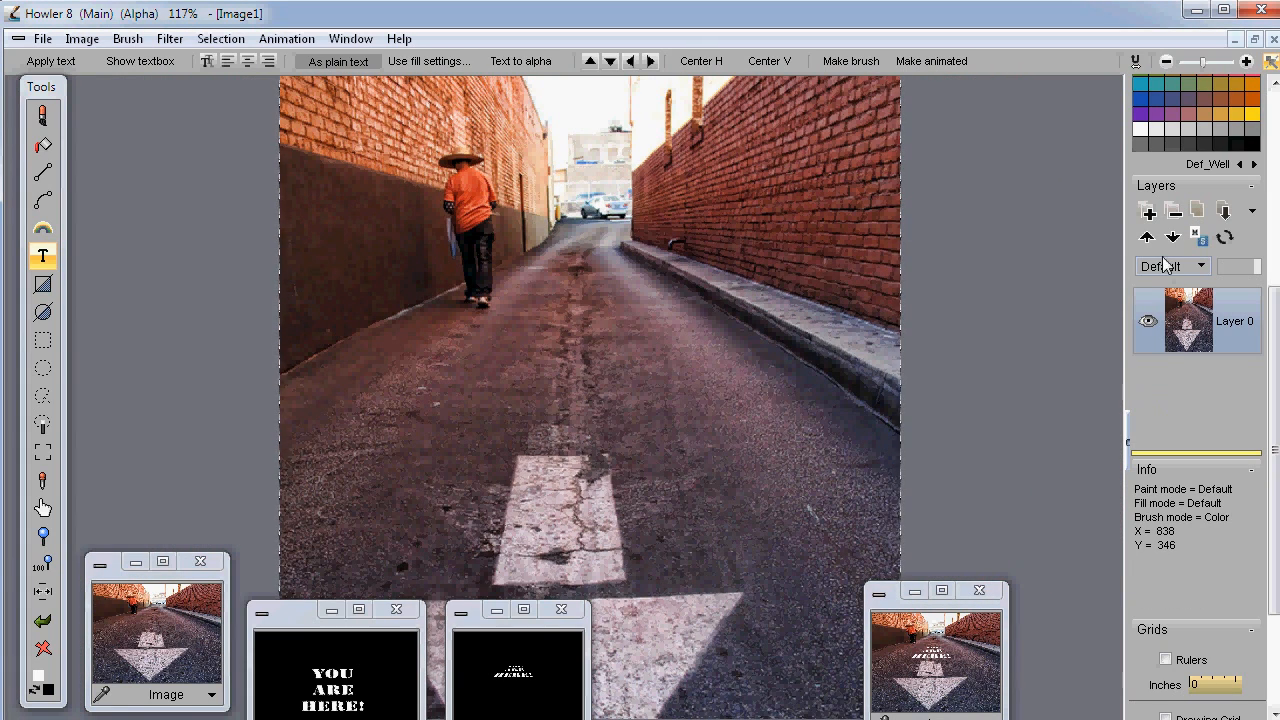
- Add a new layer, load the stored perspective lettering into it, and set its blend mode to Additive
left_click(1148, 212)
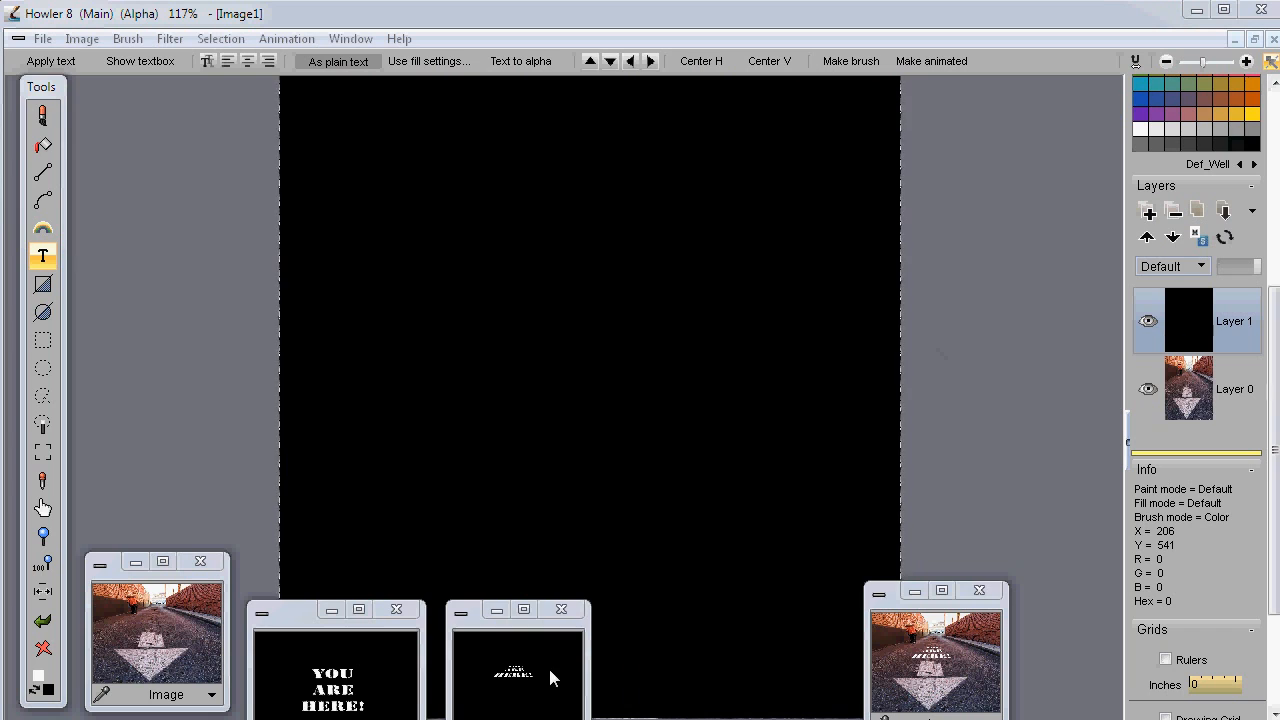
left_click(517, 678)
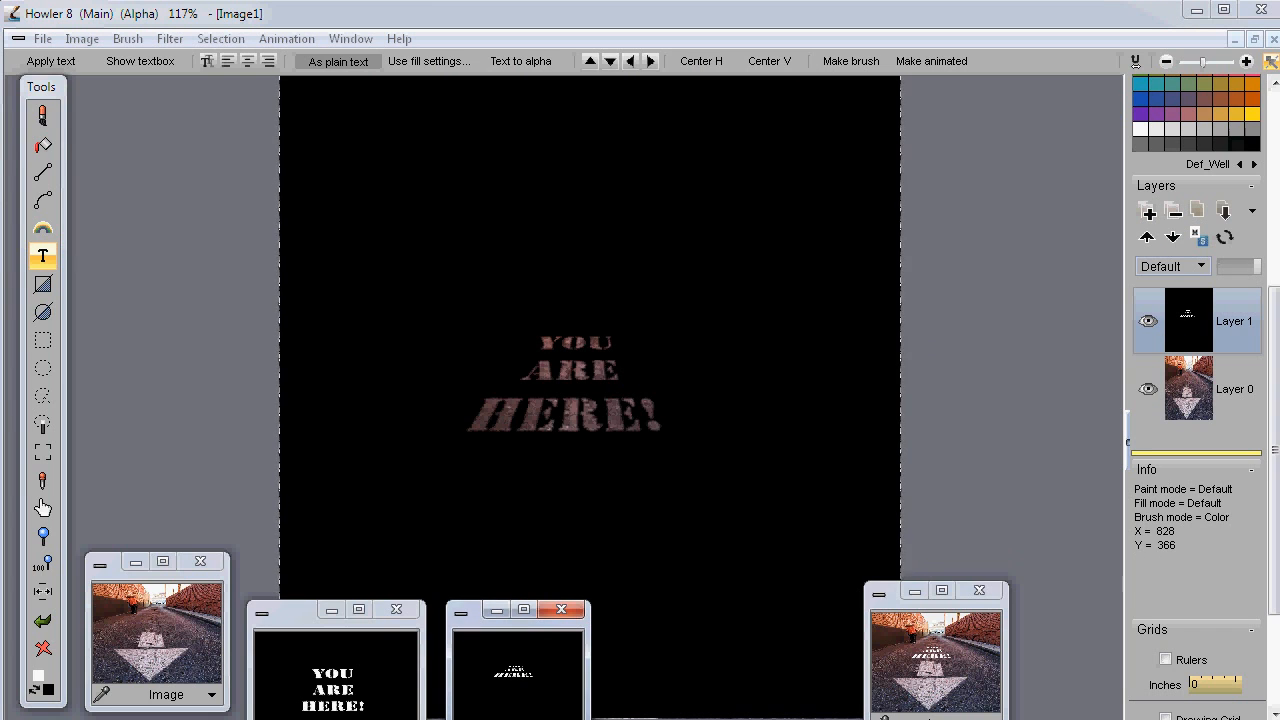
left_click(1158, 268)
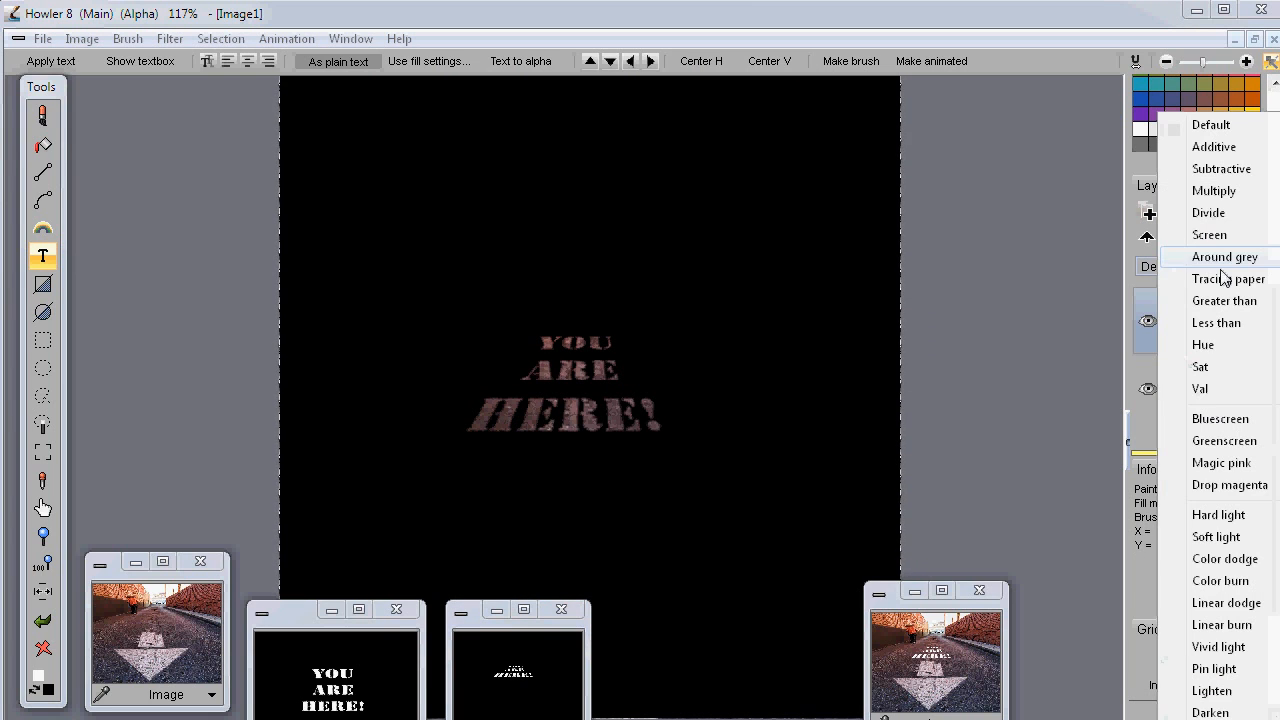
left_click(1214, 147)
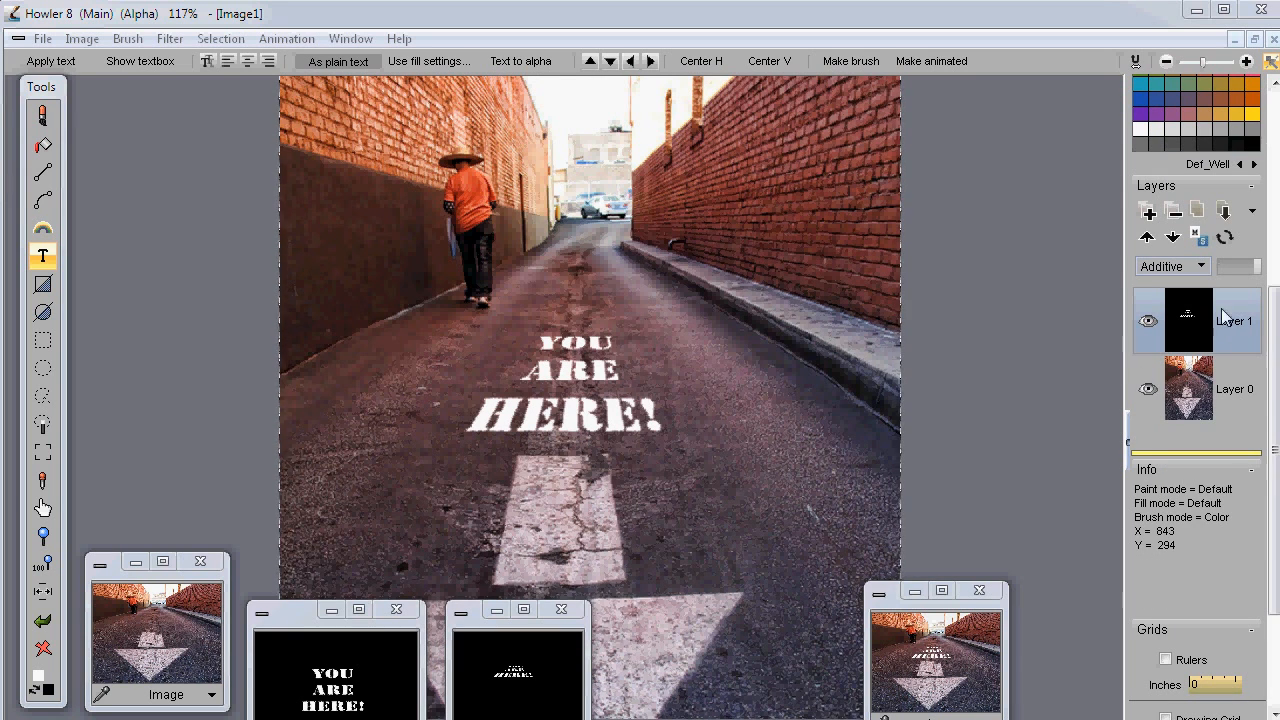
- Lower the Additive lettering layer's opacity and check up close how the asphalt texture shows through the letters
mouse_move(1255, 266)
left_mouse_down()
mouse_move(1232, 280)
mouse_move(1244, 285)
left_mouse_up()
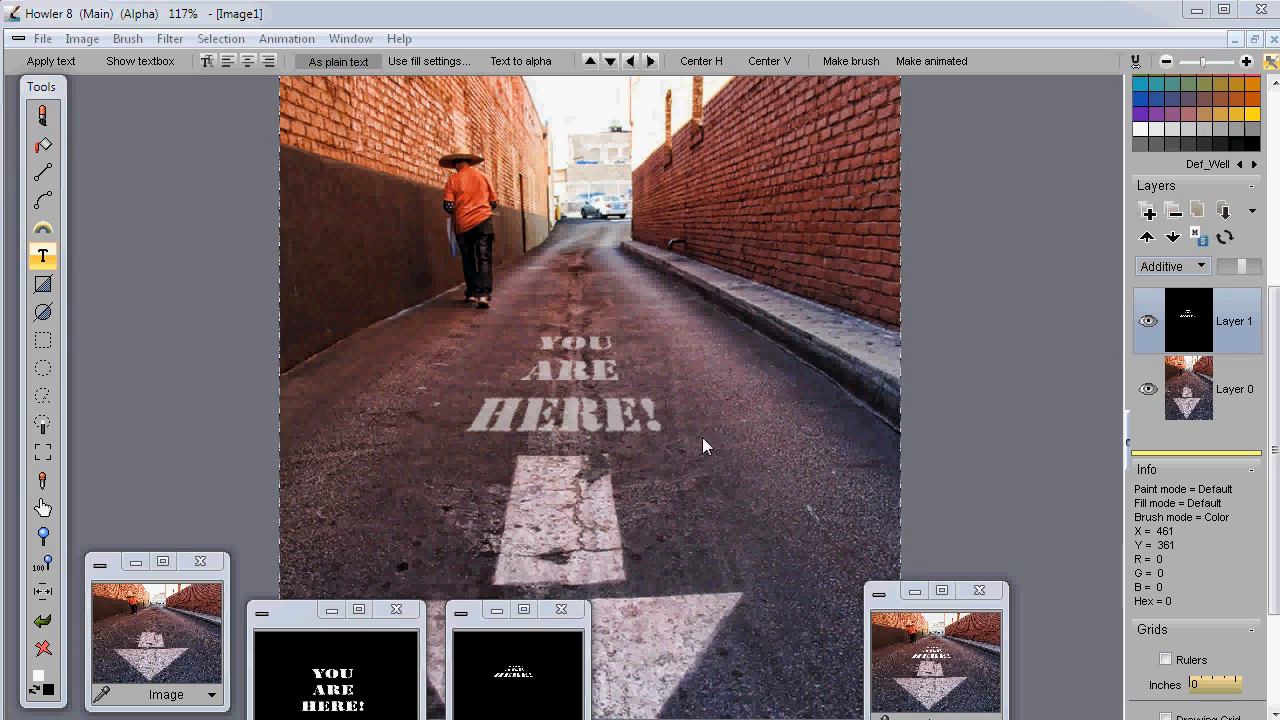
scroll(529, 394, "up", 3)
scroll(732, 375, "up", 5)
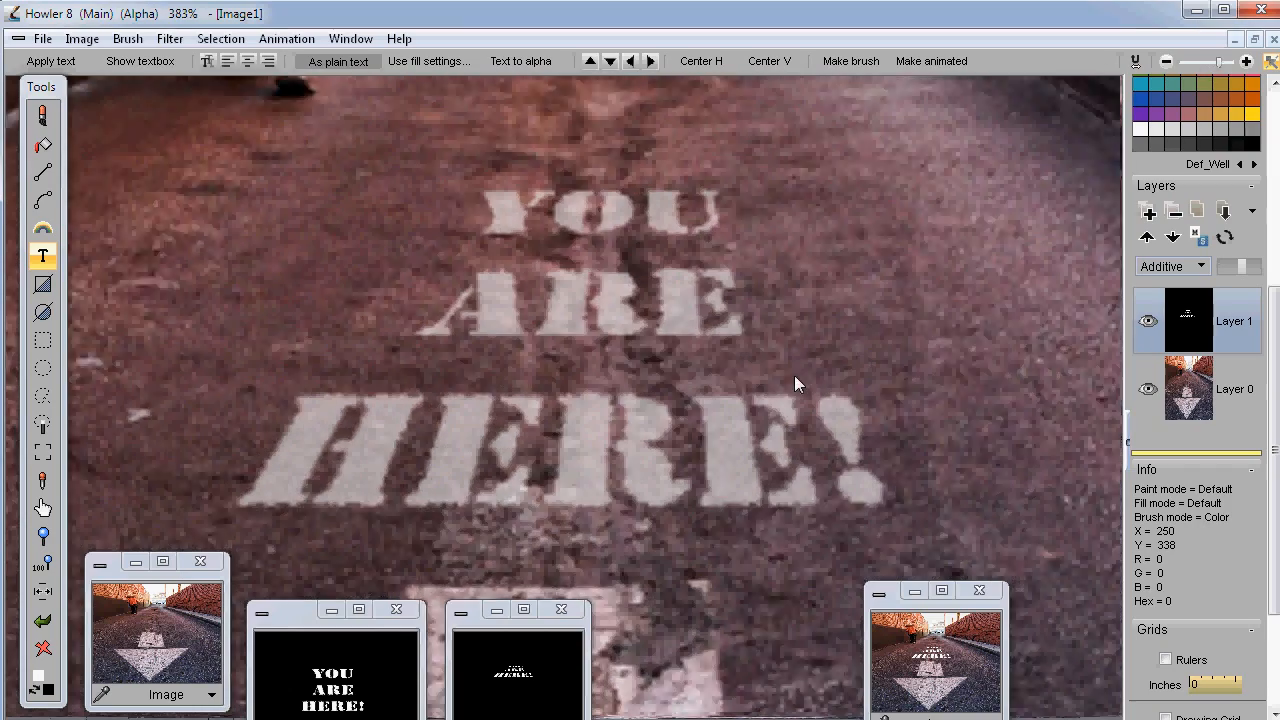
scroll(651, 371, "down", 1)
scroll(518, 380, "down", 1)
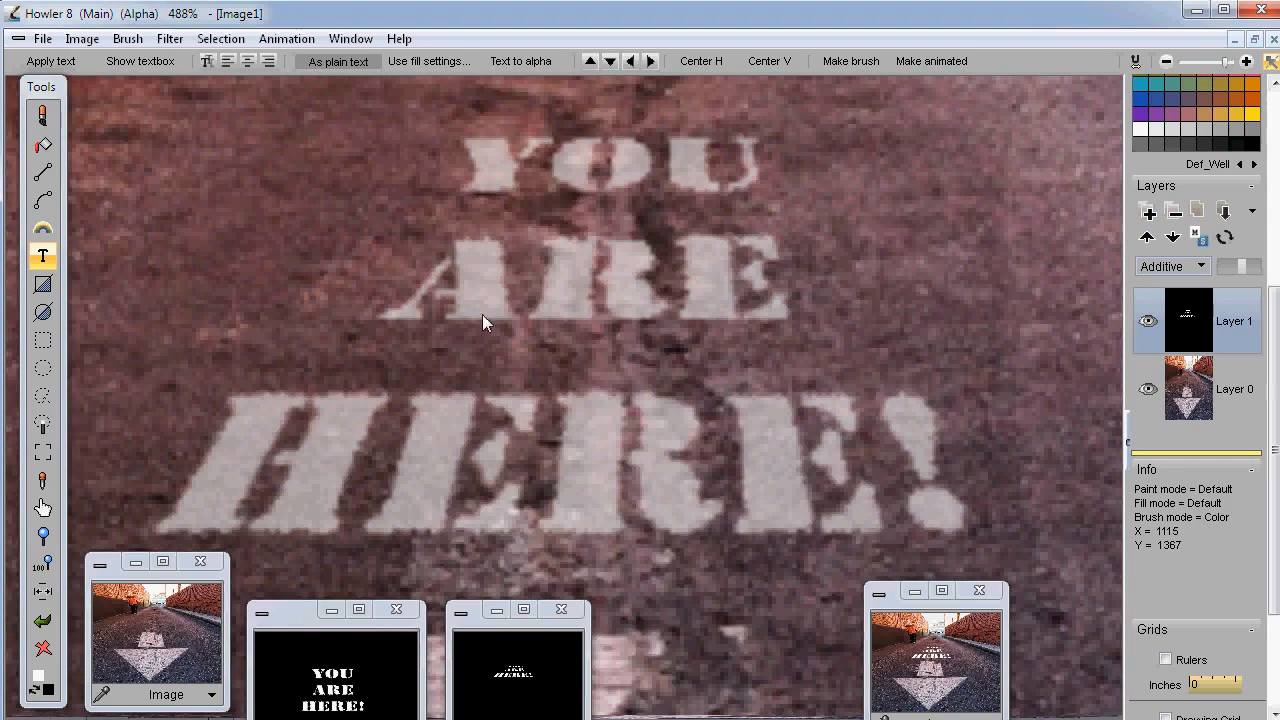
- Roughen the edges of the perspective lettering with the Jitter noise filter set to 1
left_click(177, 37)
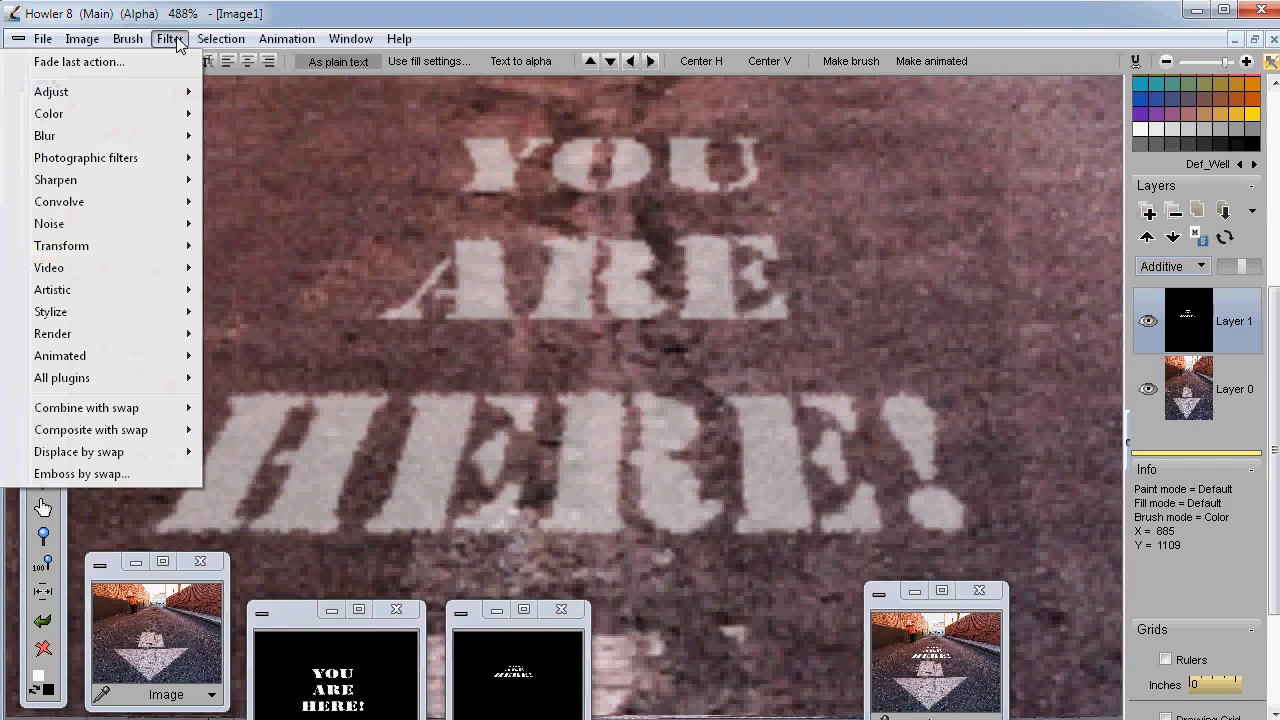
mouse_move(175, 230)
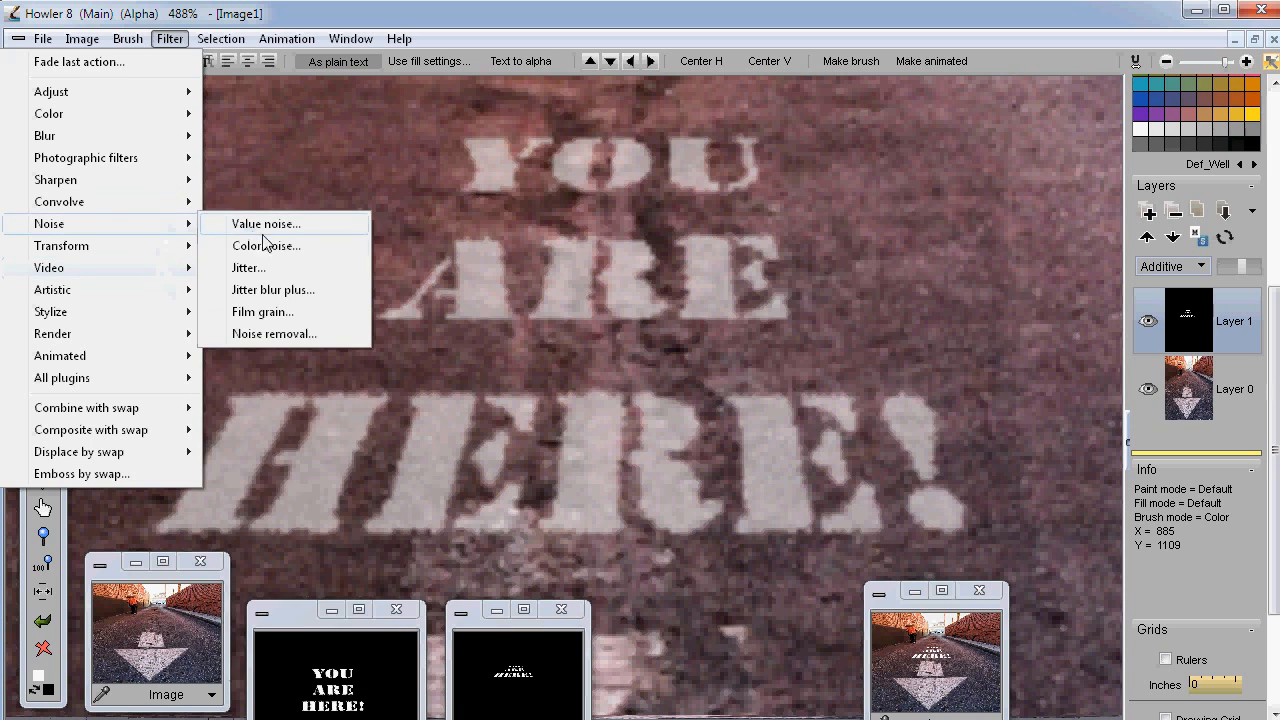
left_click(266, 272)
mouse_move(578, 354)
left_mouse_down()
mouse_move(593, 355)
mouse_move(574, 362)
left_mouse_up()
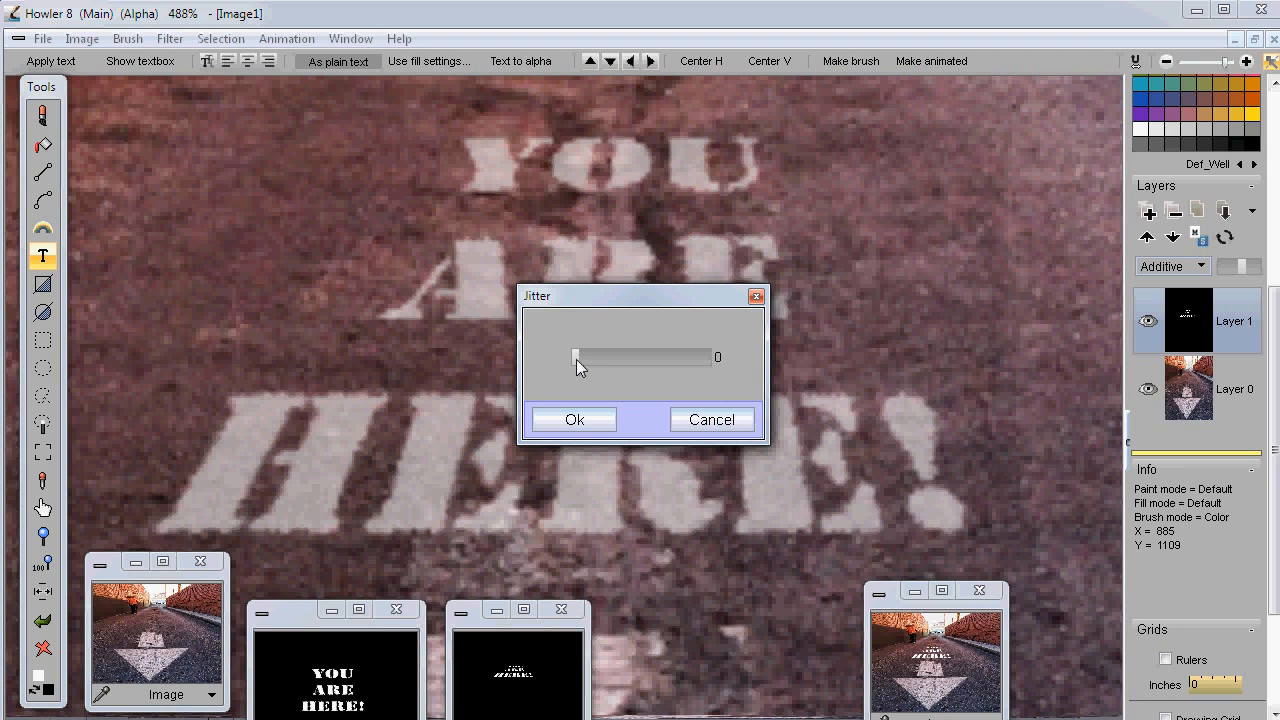
left_click_drag(576, 359, 578, 358)
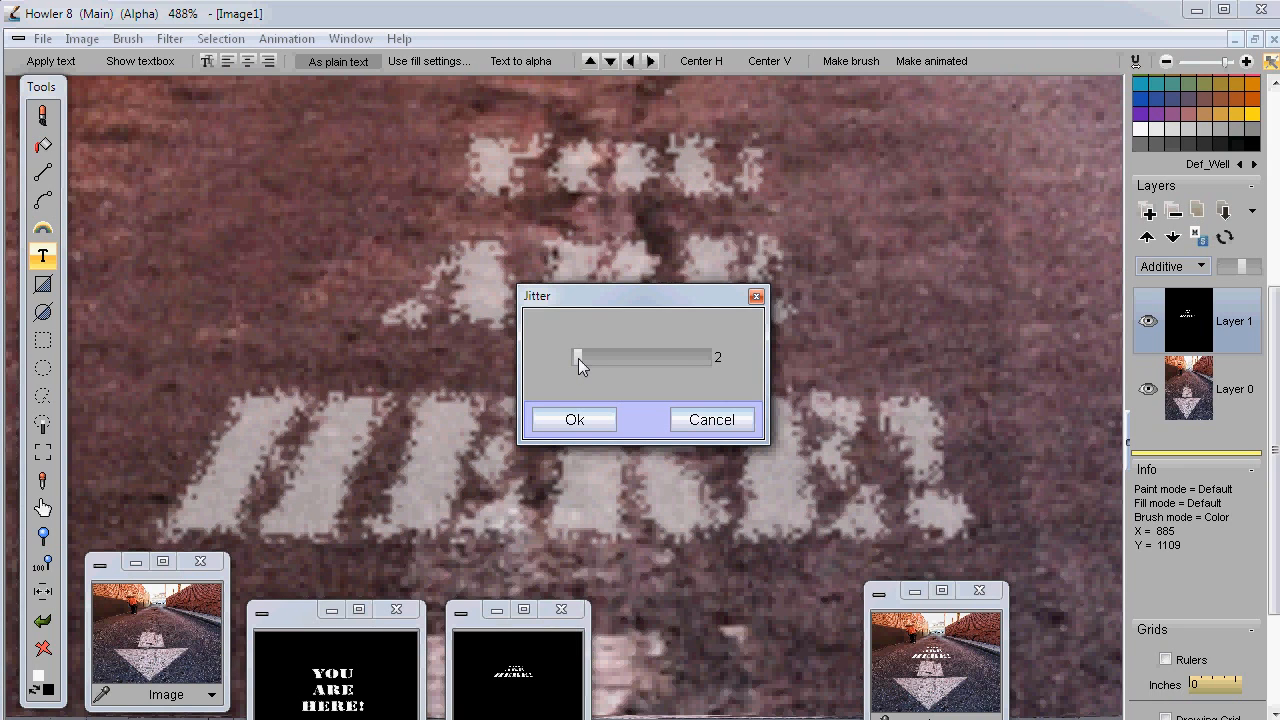
left_click_drag(578, 358, 577, 359)
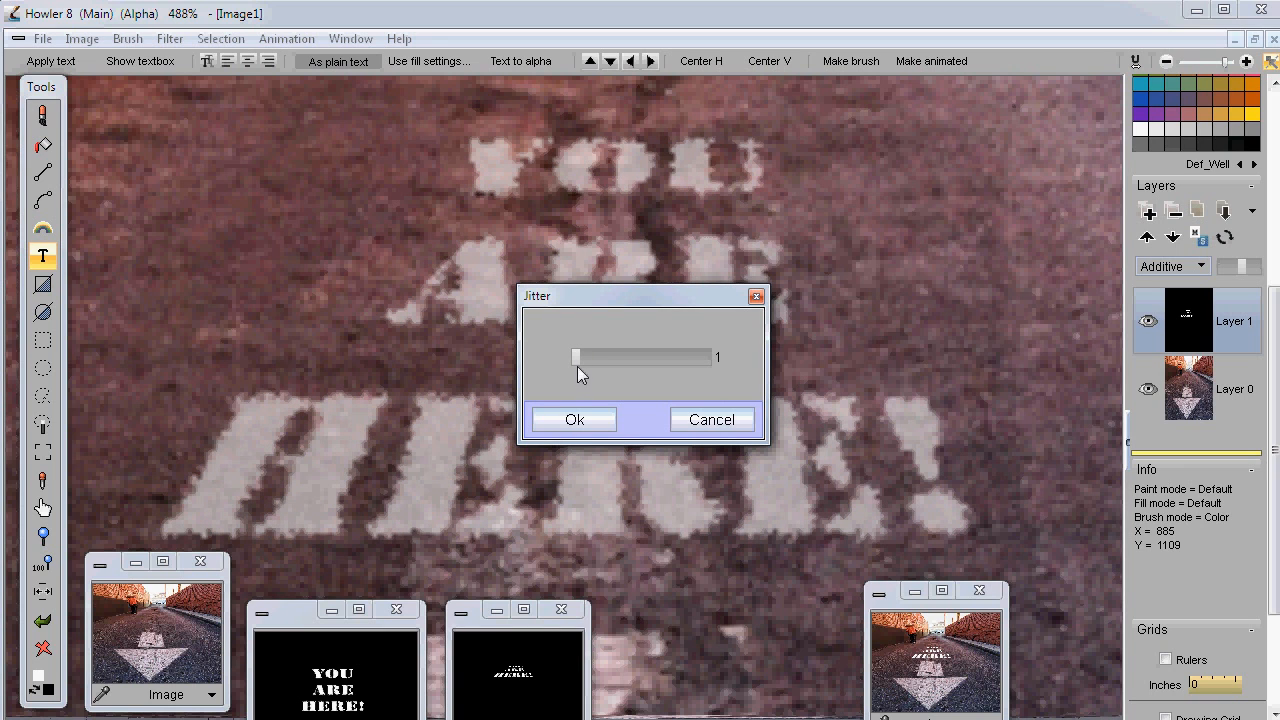
left_click(575, 420)
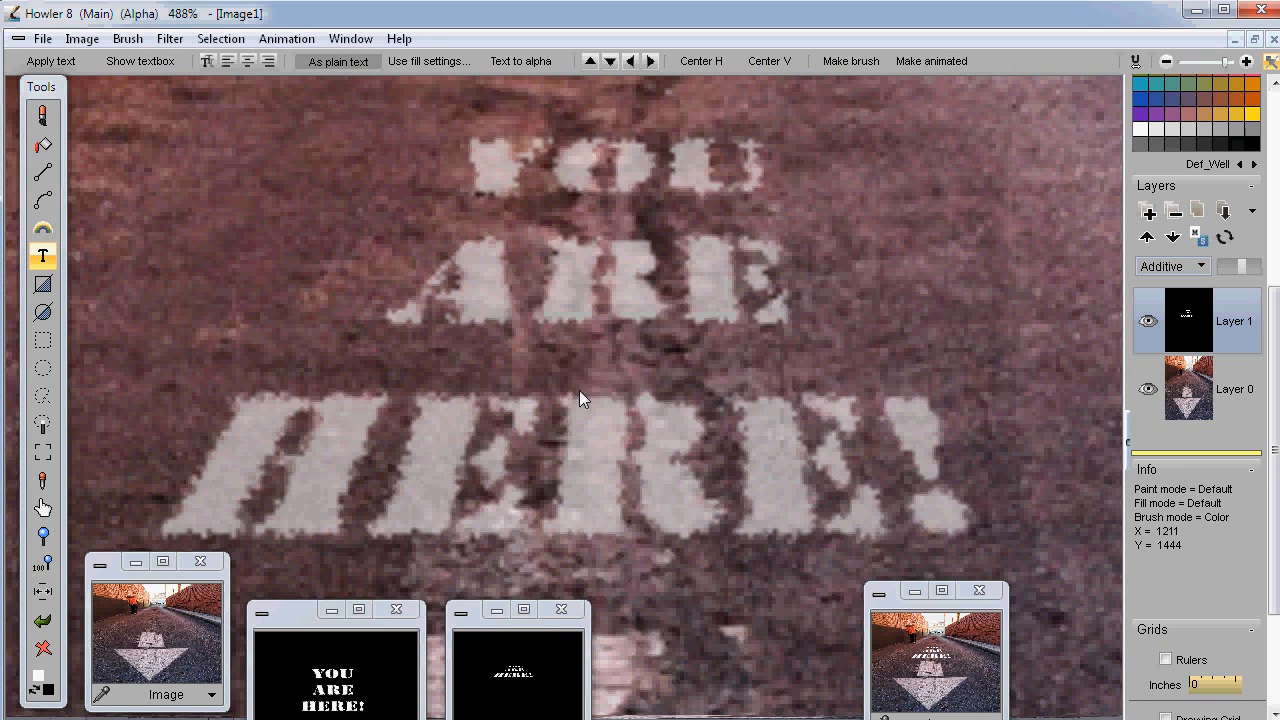
- Soften the roughened edges of the perspective lettering with a Simple blur of 128 and check the result at different magnifications
left_click(169, 38)
mouse_move(113, 186)
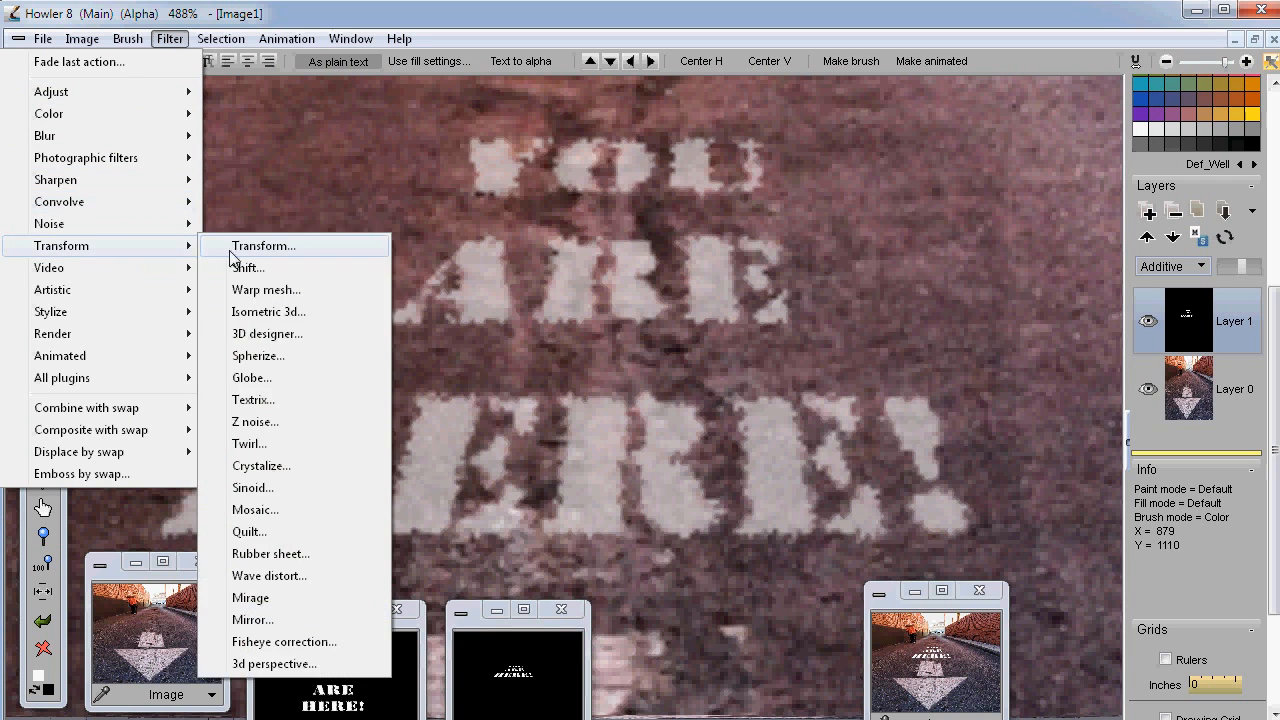
mouse_move(92, 228)
mouse_move(88, 136)
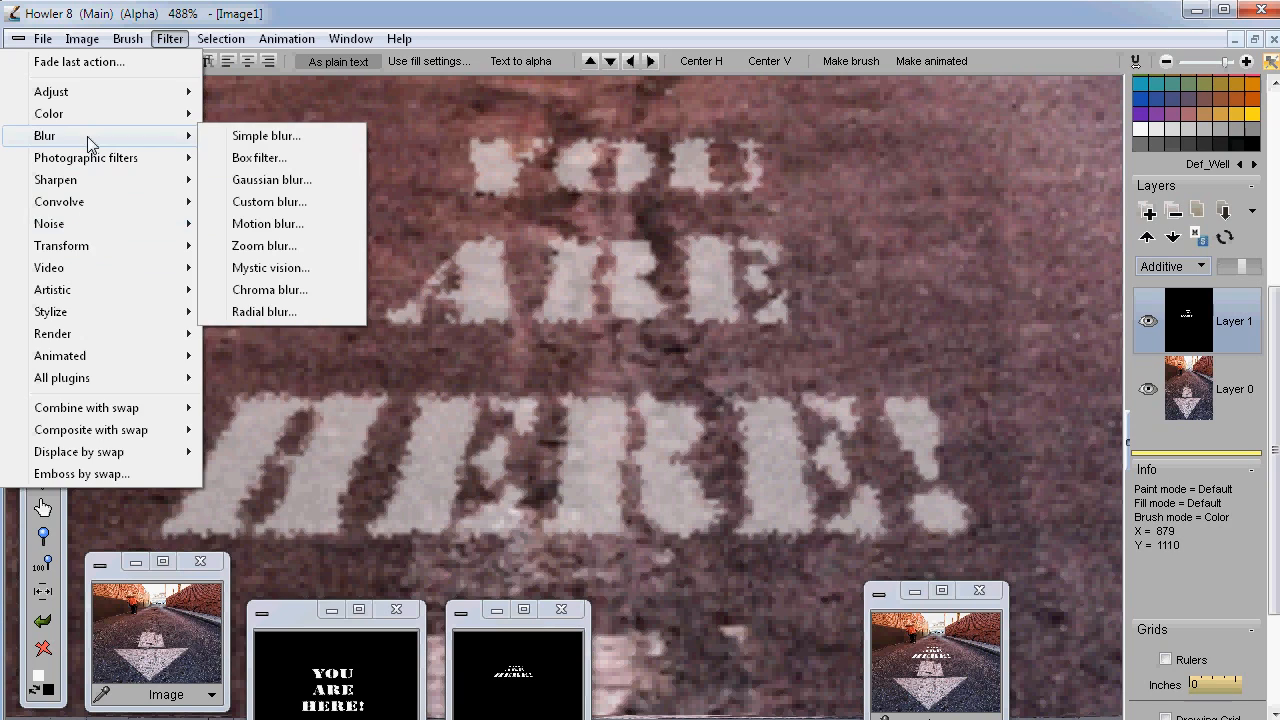
left_click(234, 134)
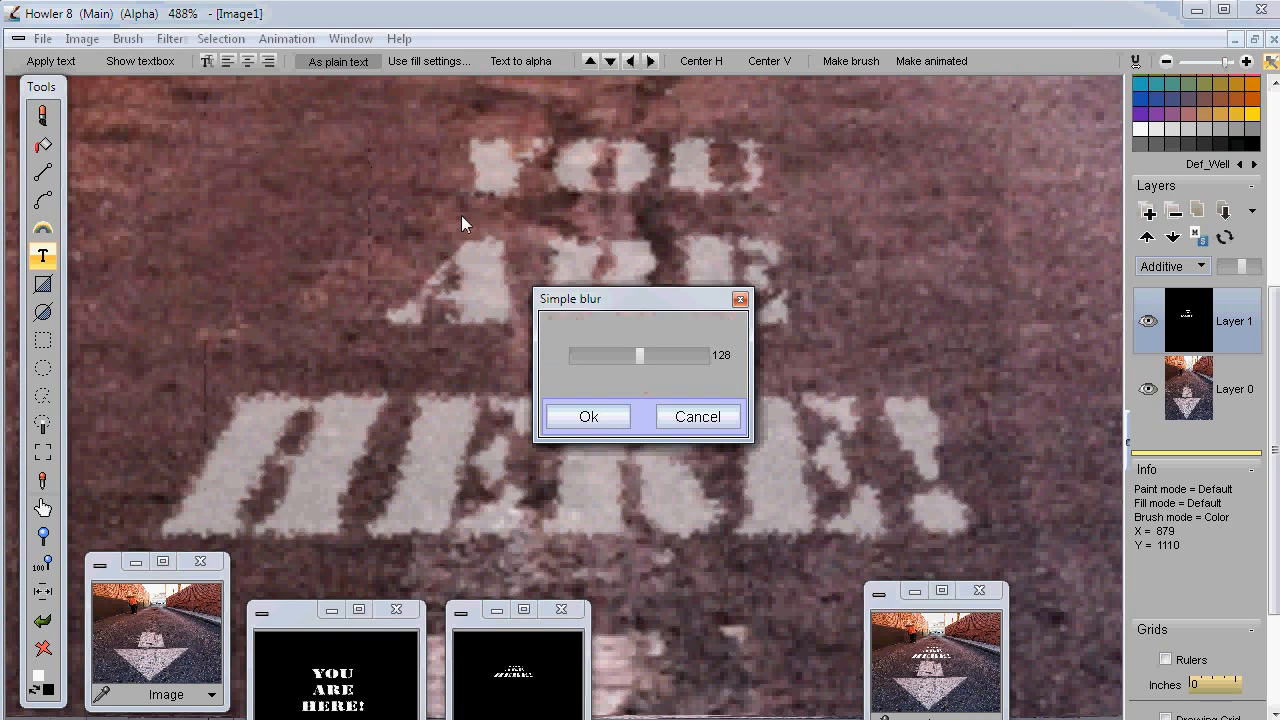
left_click(590, 417)
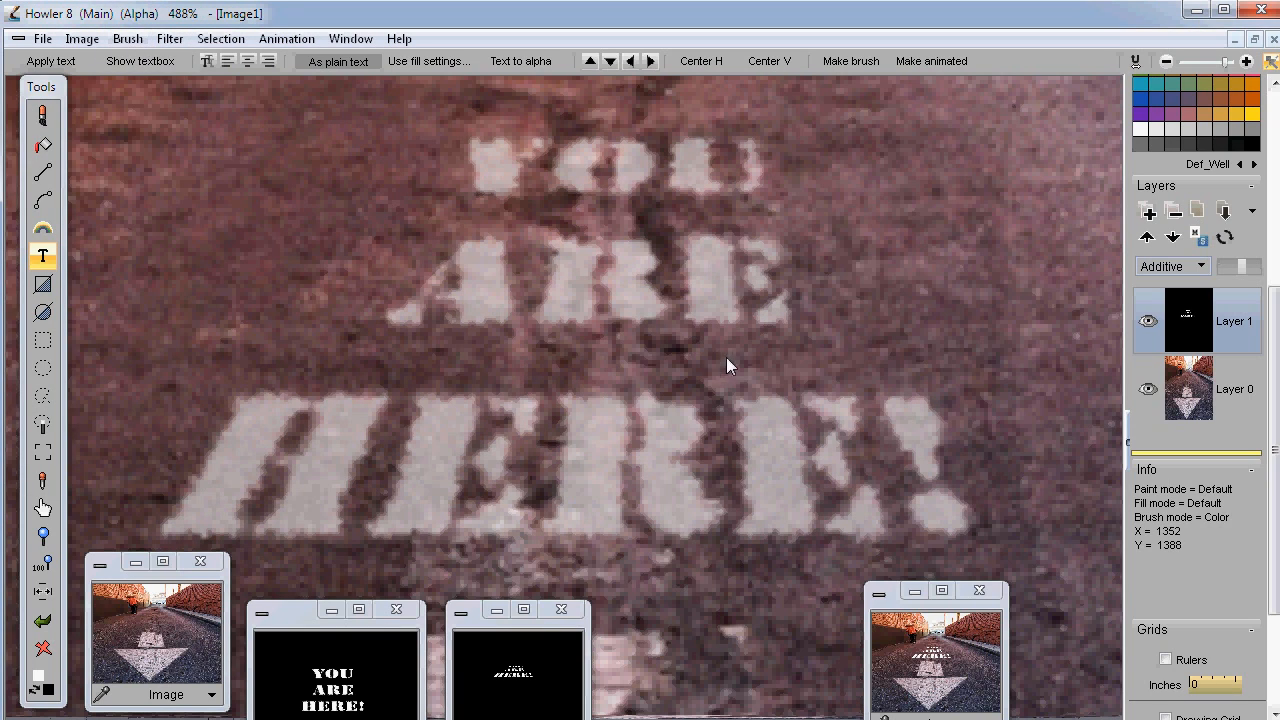
scroll(478, 366, "down", 4)
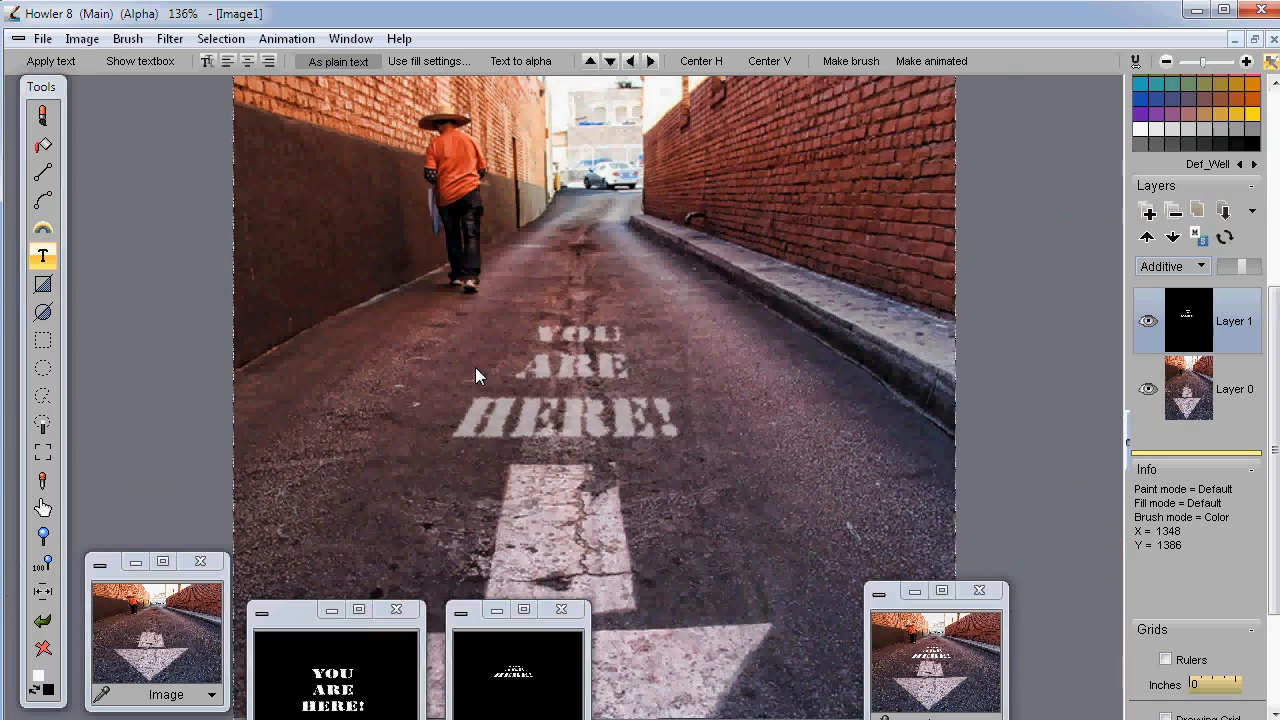
scroll(475, 367, "up", 4)
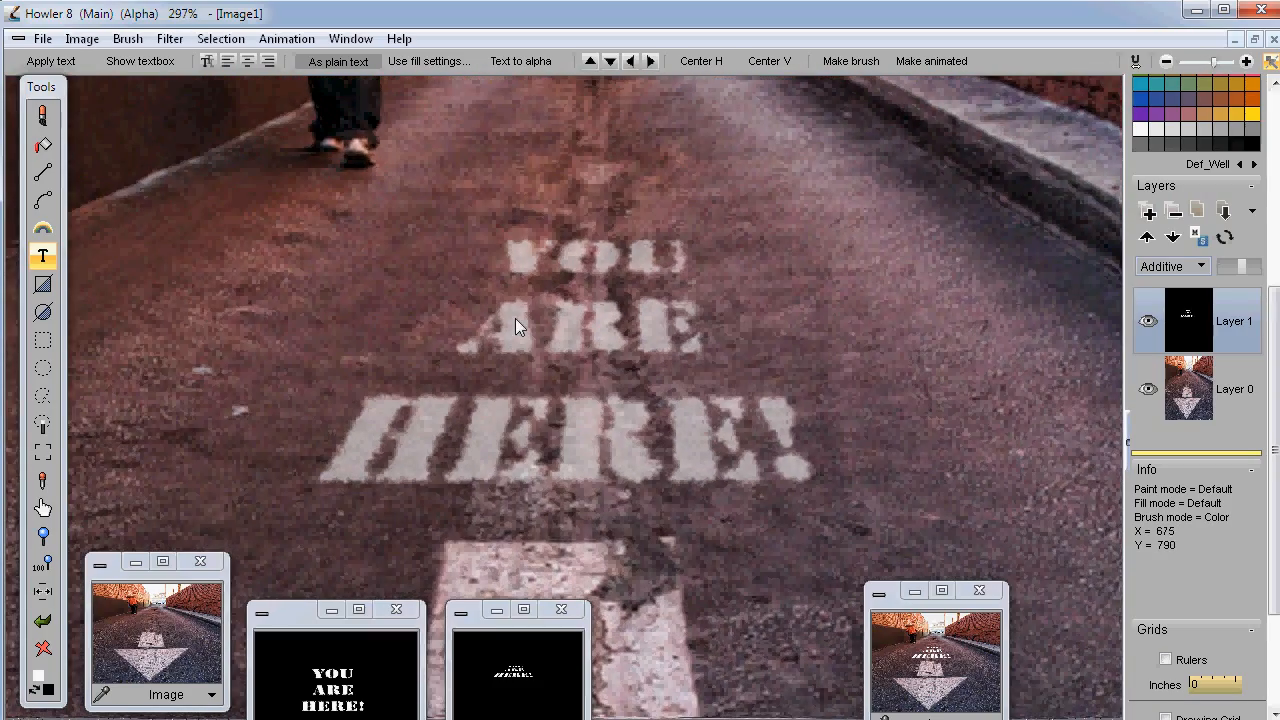
scroll(528, 317, "up", 2)
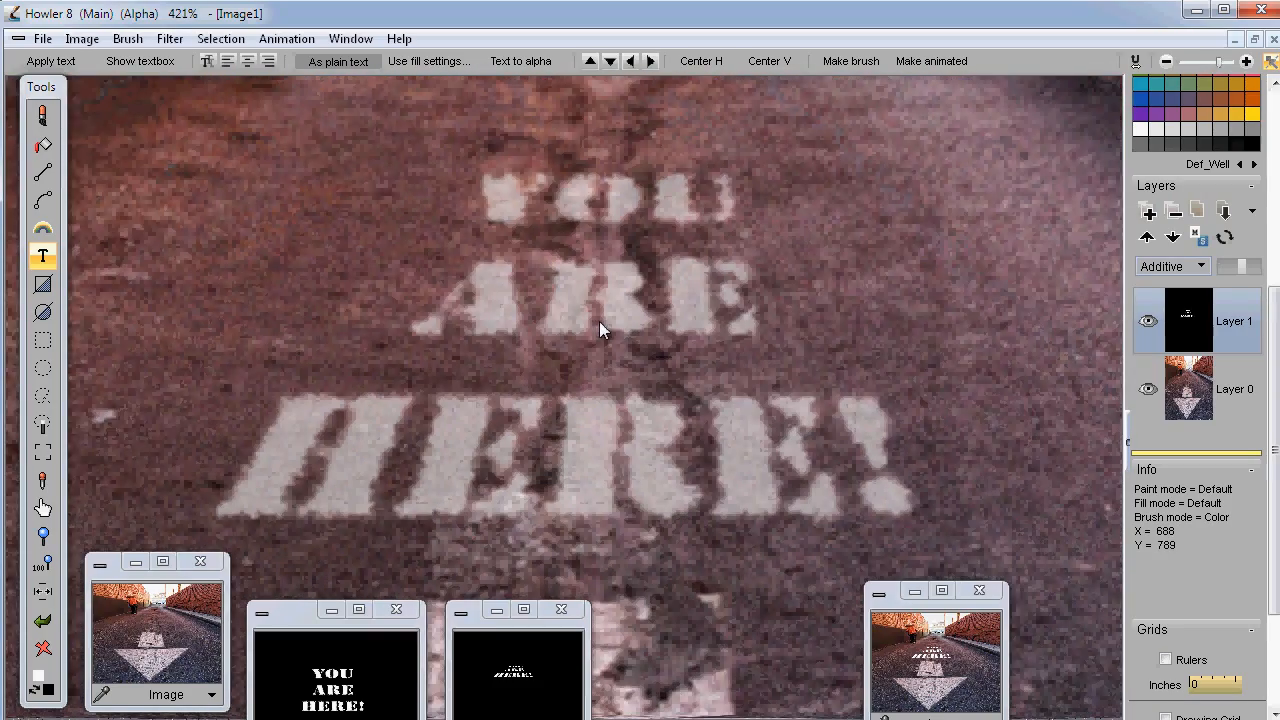
- Try the Lighting tool on the lettering layer, placing the light above the words, raising texture height and multiply original, and reducing light distance
left_click(176, 38)
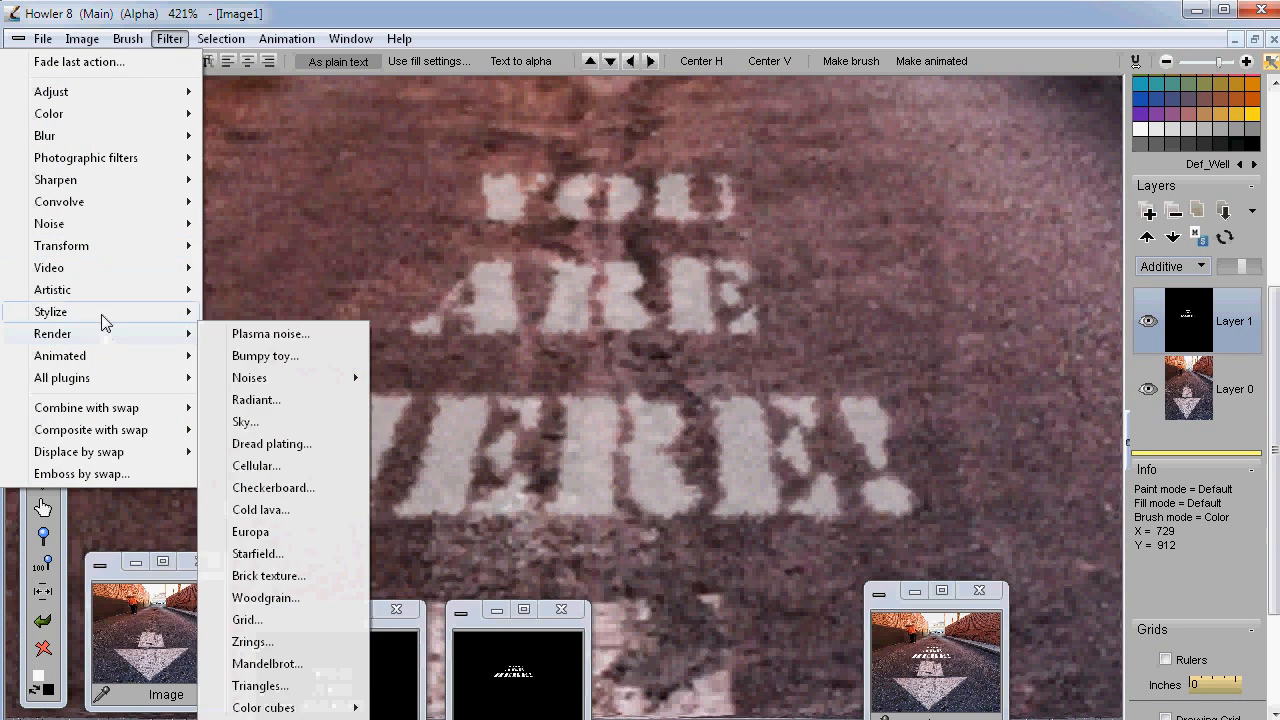
mouse_move(104, 315)
left_click(256, 313)
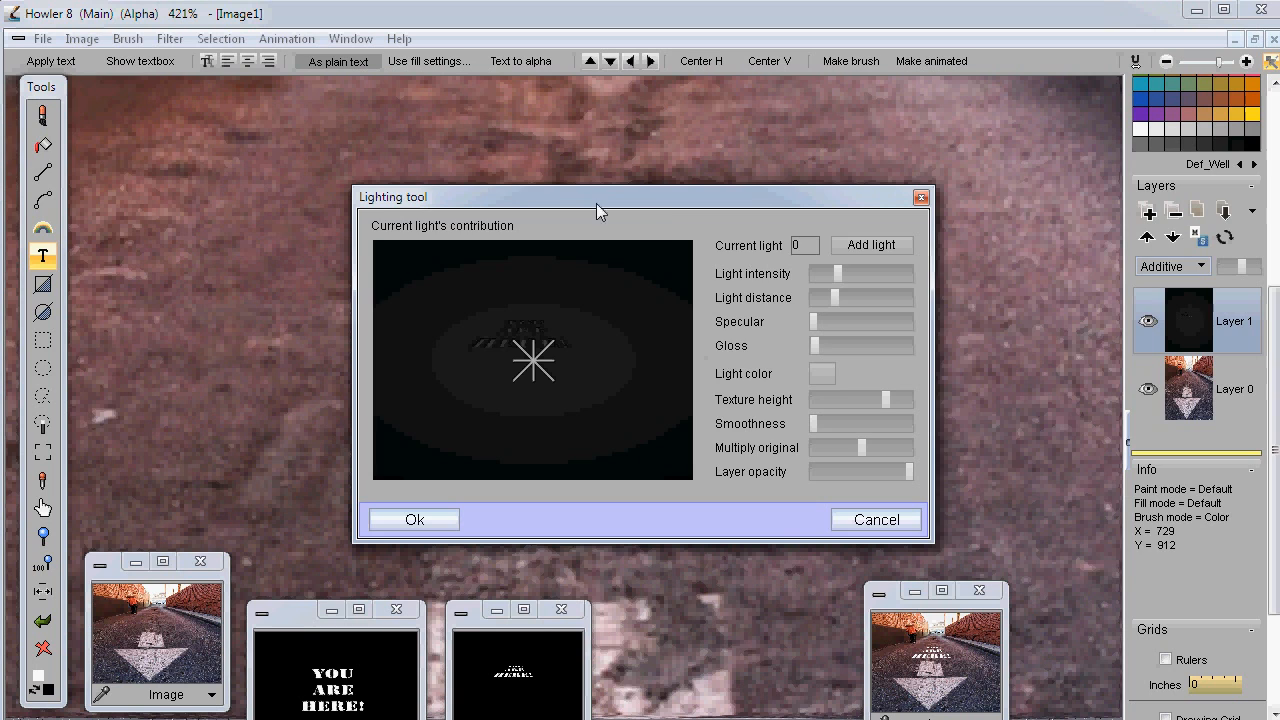
left_click_drag(618, 204, 964, 212)
left_click_drag(905, 325, 872, 333)
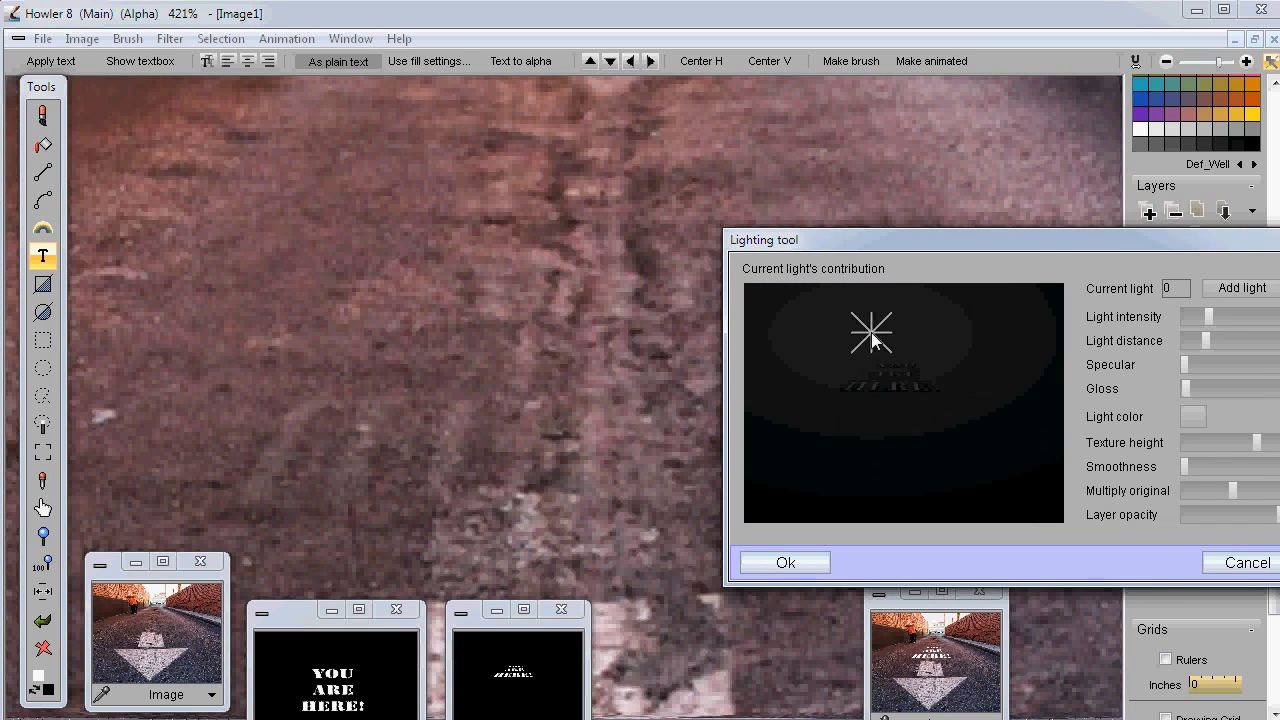
left_click_drag(1272, 448, 1276, 443)
left_click_drag(1233, 490, 1276, 490)
left_click_drag(1202, 340, 1195, 342)
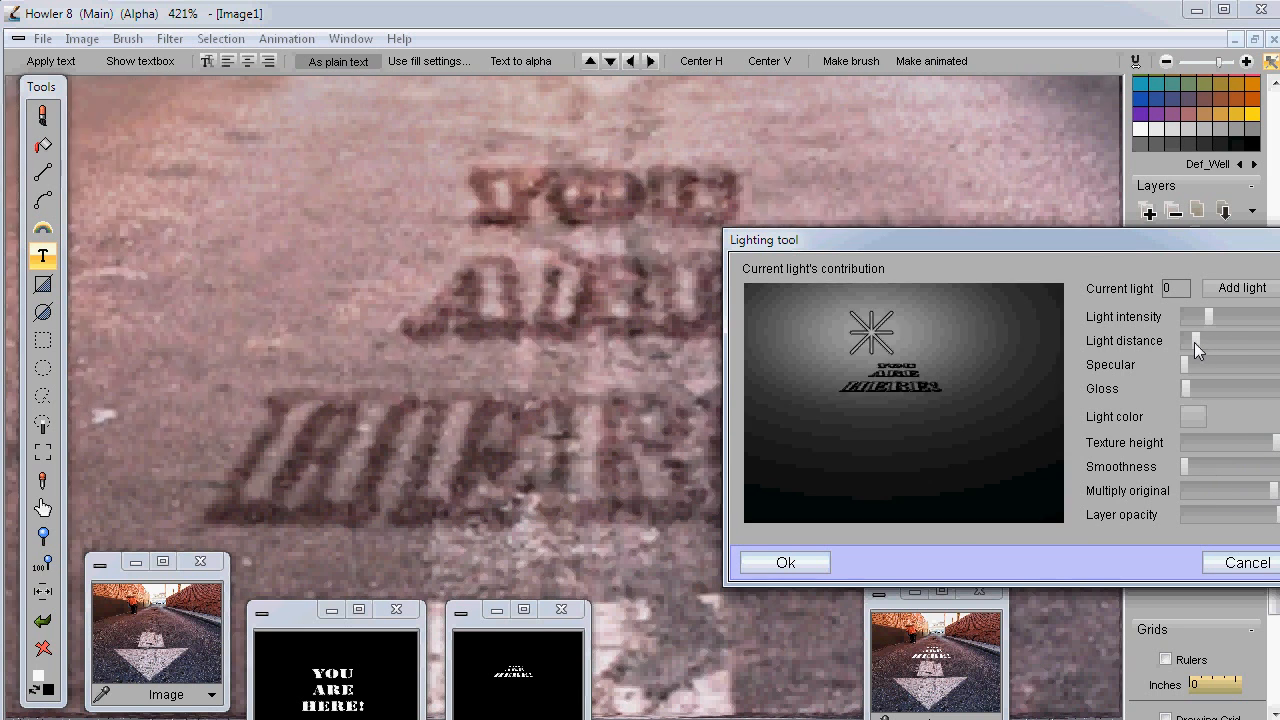
- Lower the light intensity, centre the light on the lettering, and apply the lighting effect
mouse_move(1203, 315)
left_mouse_down()
mouse_move(1216, 316)
mouse_move(1198, 321)
left_mouse_up()
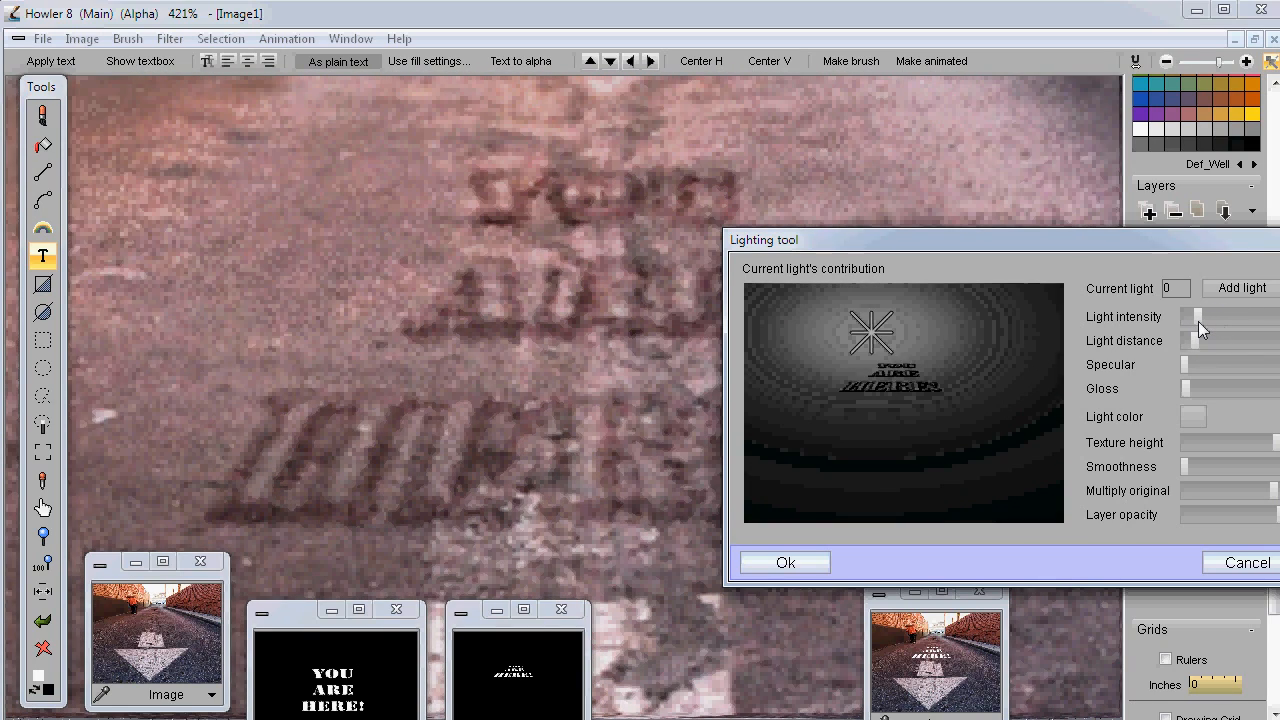
mouse_move(889, 361)
left_mouse_down()
mouse_move(901, 354)
mouse_move(872, 366)
mouse_move(905, 383)
mouse_move(894, 372)
left_mouse_up()
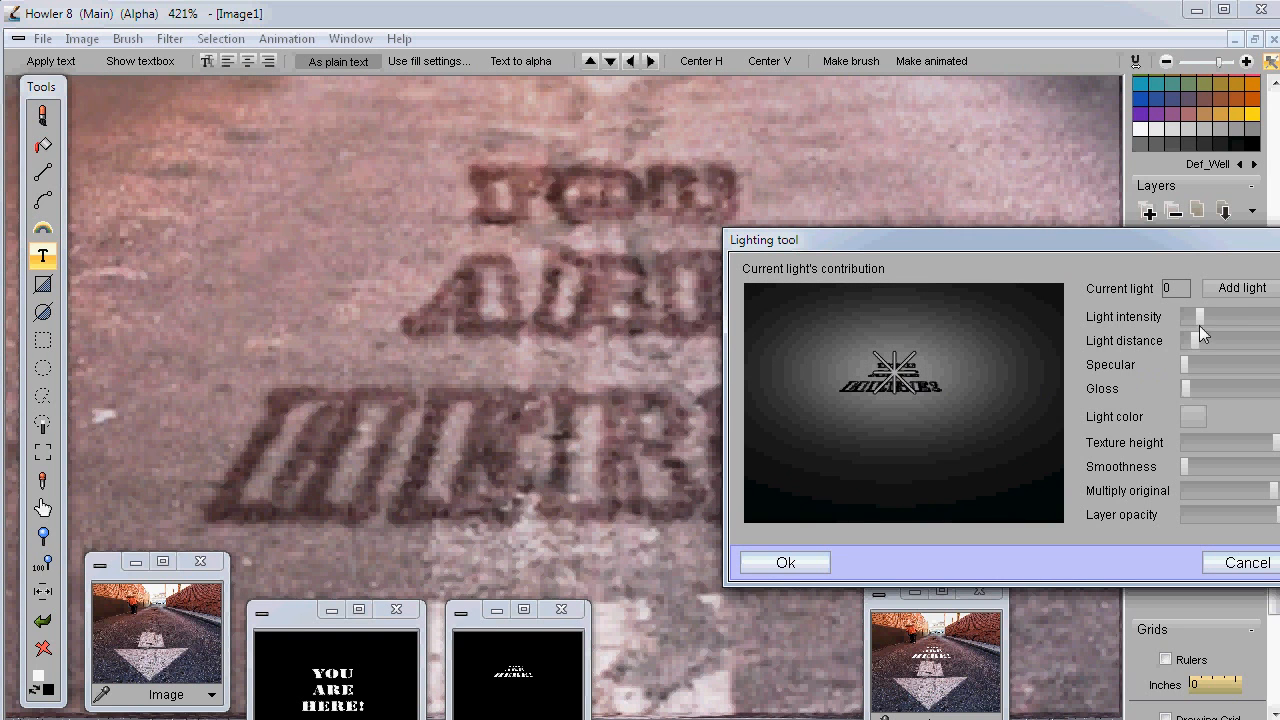
left_click_drag(1199, 325, 1195, 319)
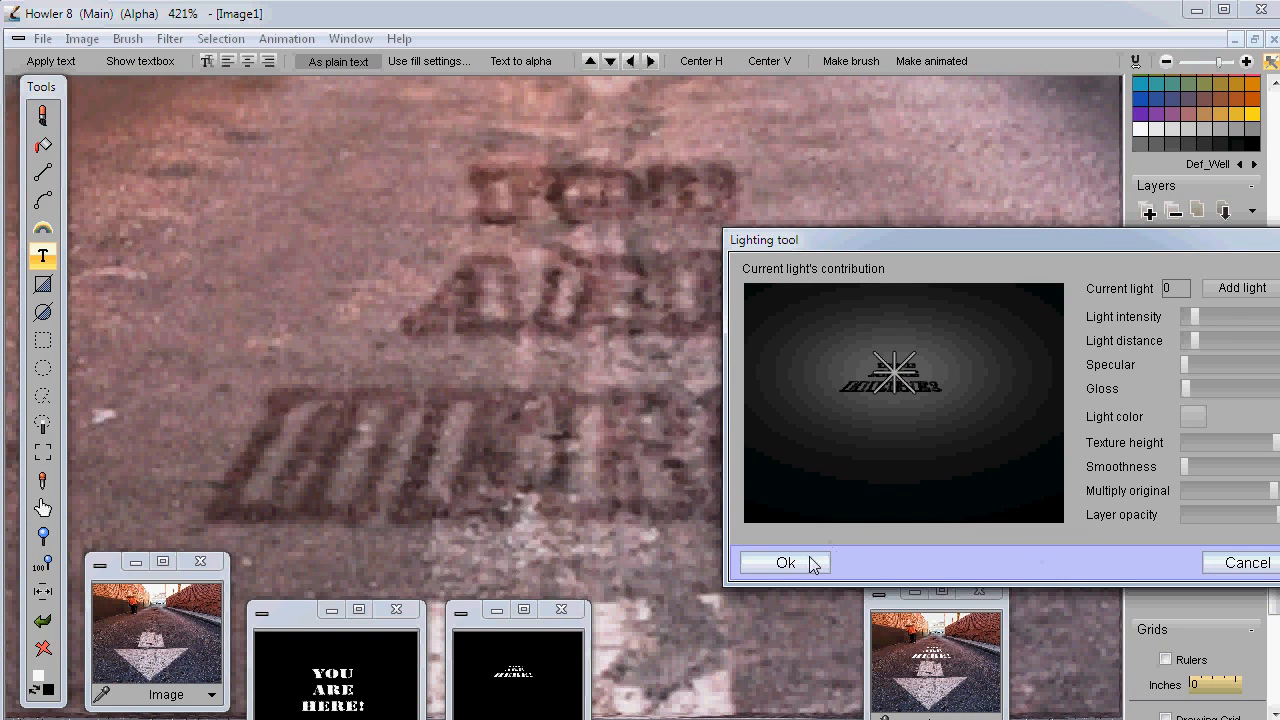
left_click(829, 563)
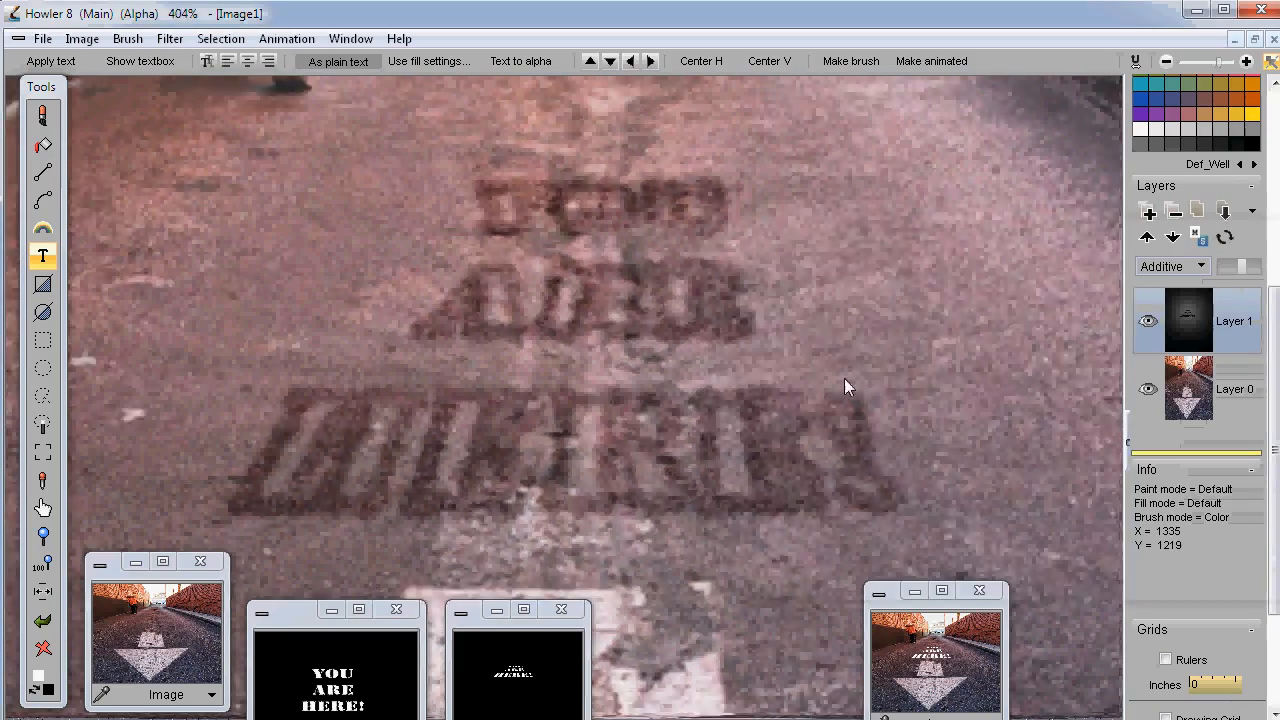
- Inspect the lit lettering against the road and undo the lighting effect
scroll(627, 410, "down", 2)
scroll(627, 402, "up", 3)
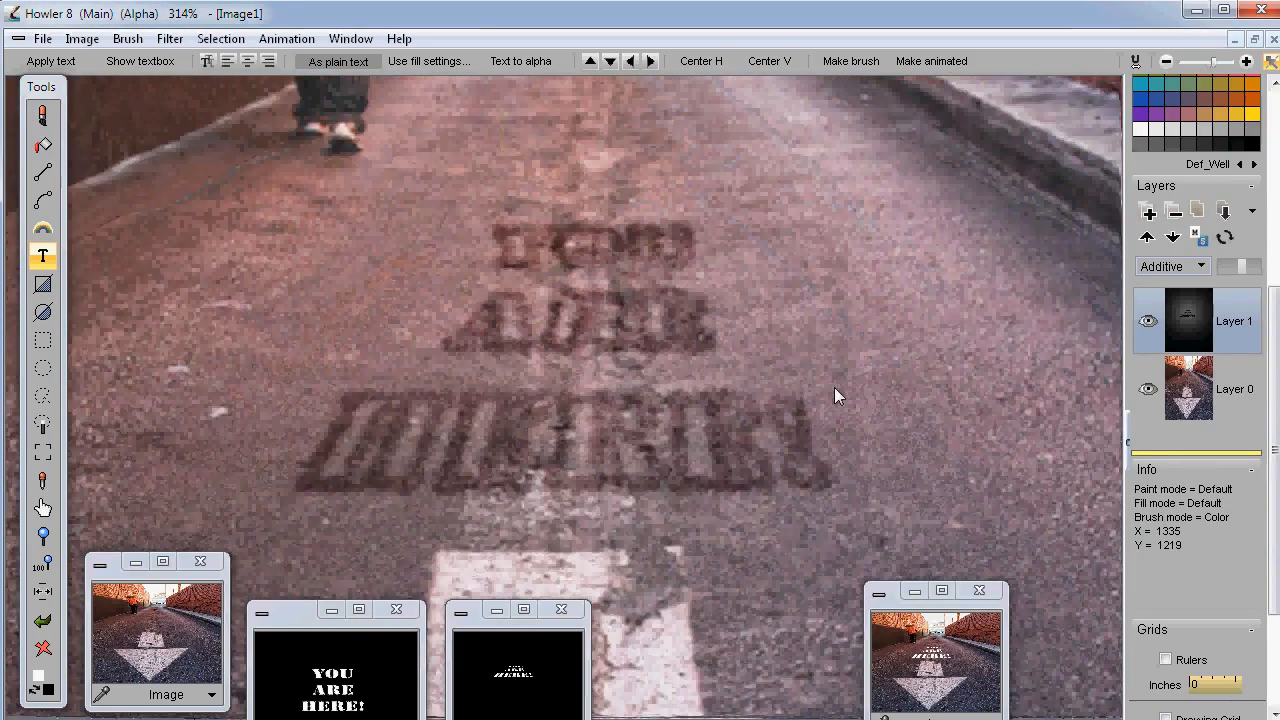
scroll(834, 387, "down", 2)
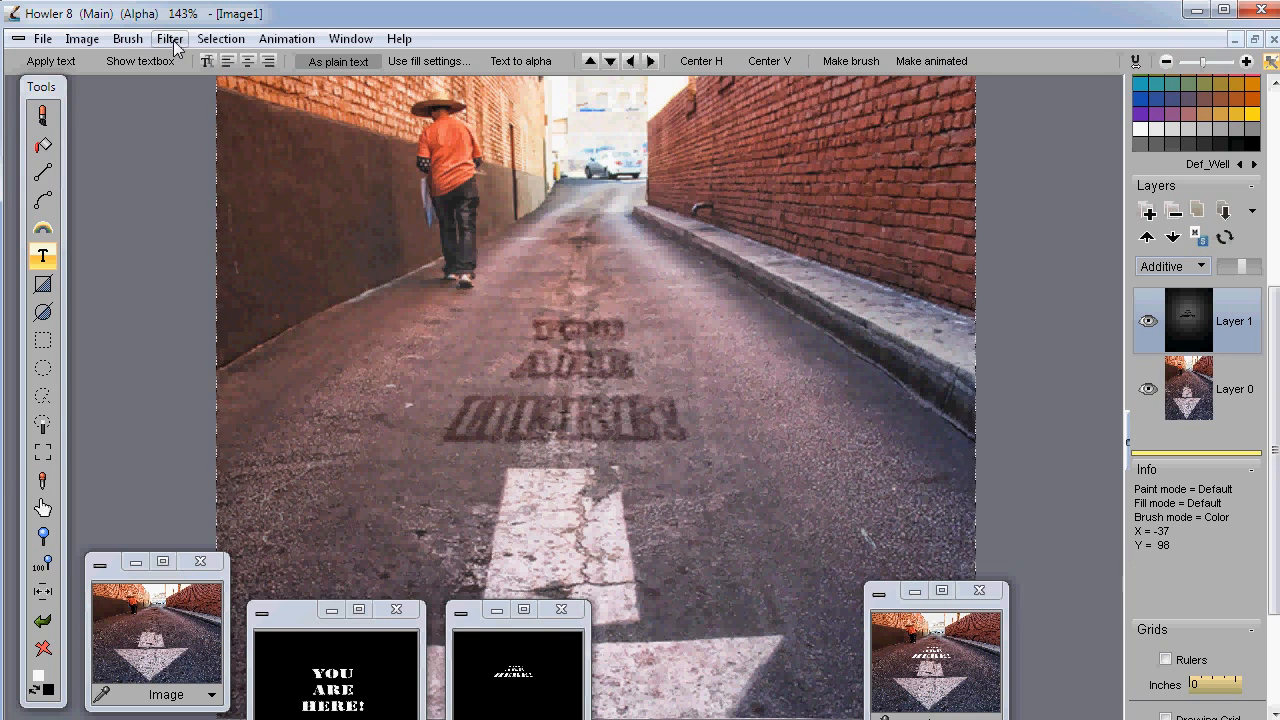
key("ctrl+z")
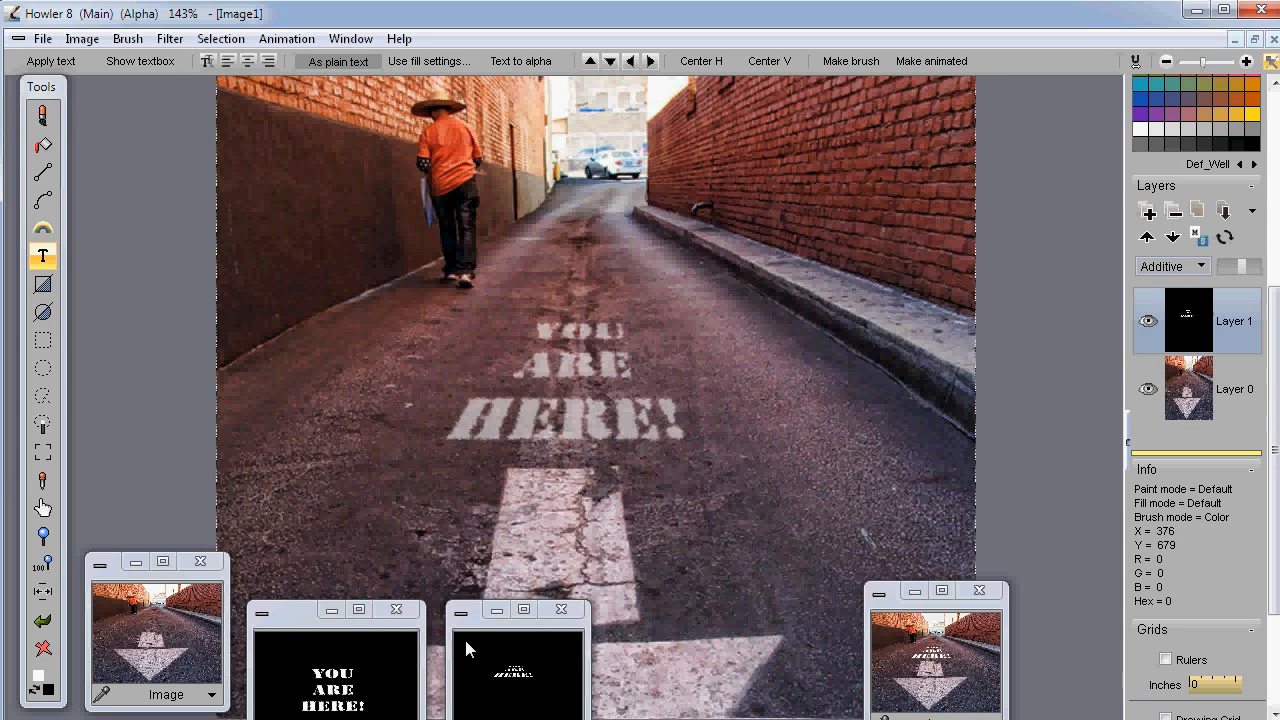
- Move the flat lettering, perspective lettering and merged image previews out of the way of the road photo
left_click_drag(304, 630, 300, 719)
left_click_drag(478, 624, 506, 718)
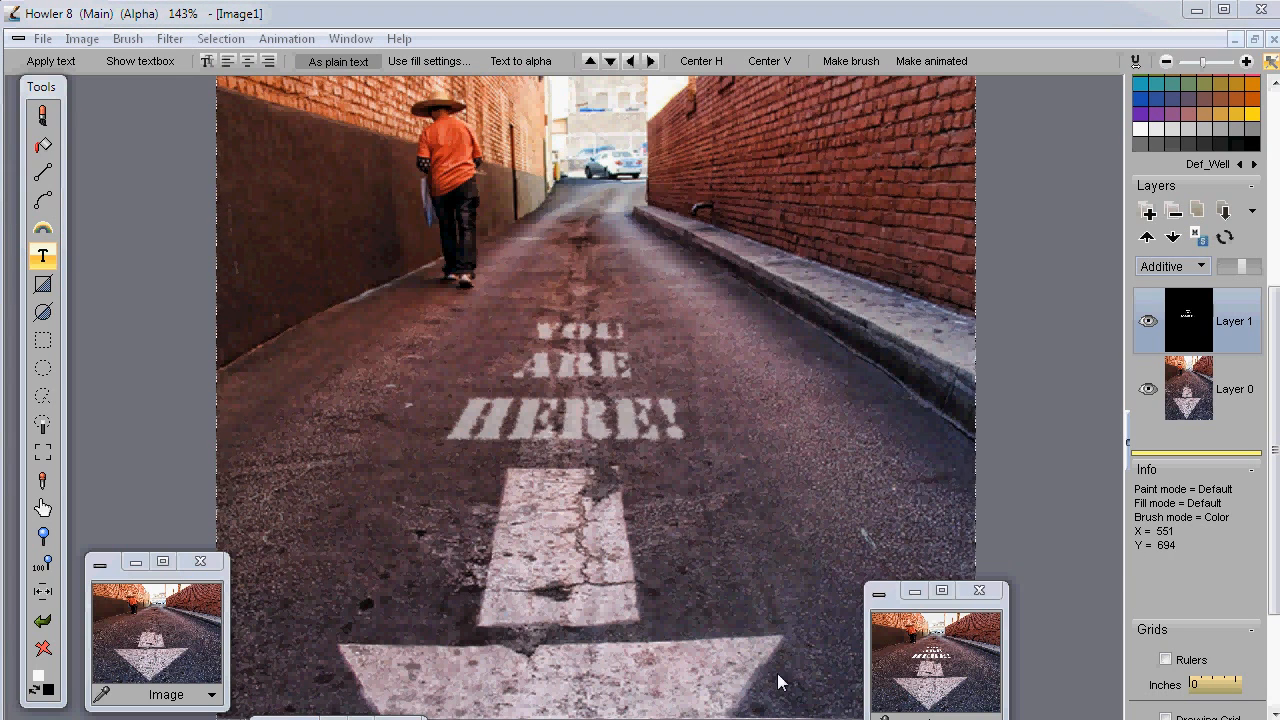
left_click_drag(893, 604, 935, 719)
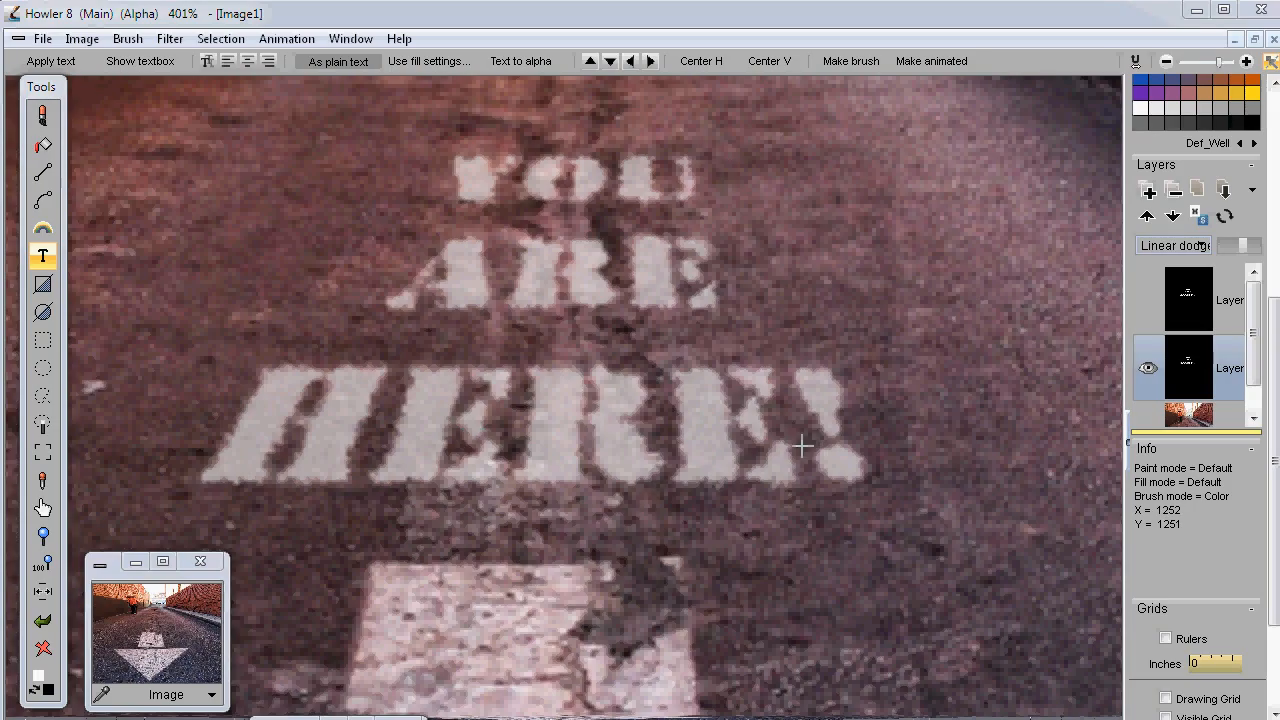
- Compare the lettering with the painted arrow on the road, examining the arrow's cracks, worn spots and surface texture up close
scroll(800, 457, "down", 5)
scroll(608, 491, "up", 5)
scroll(700, 443, "up", 1)
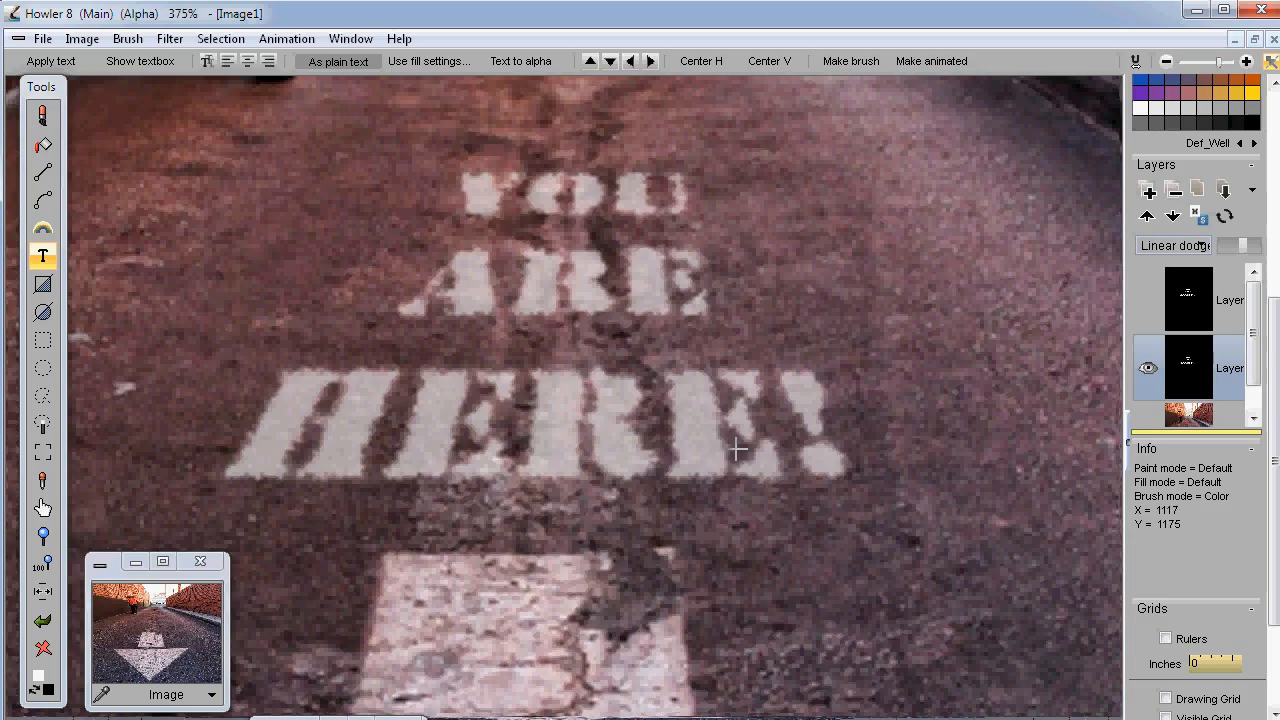
left_click_drag(568, 534, 574, 118)
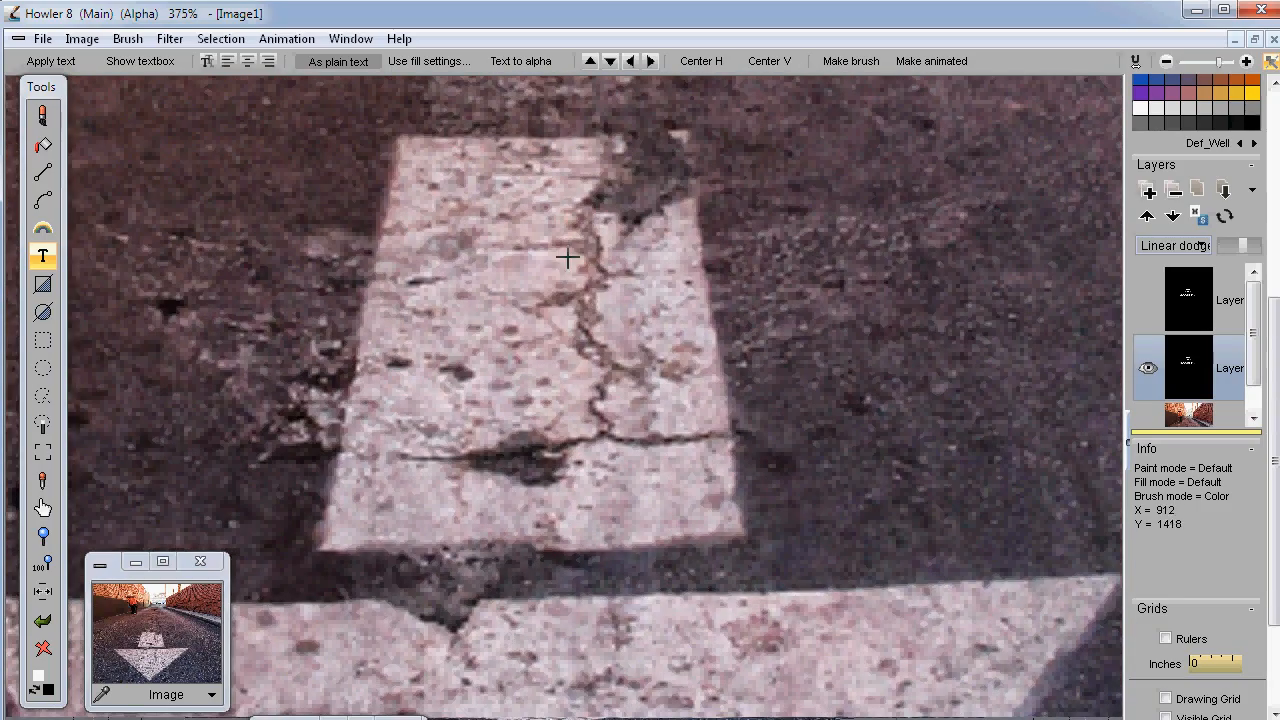
scroll(563, 363, "up", 10)
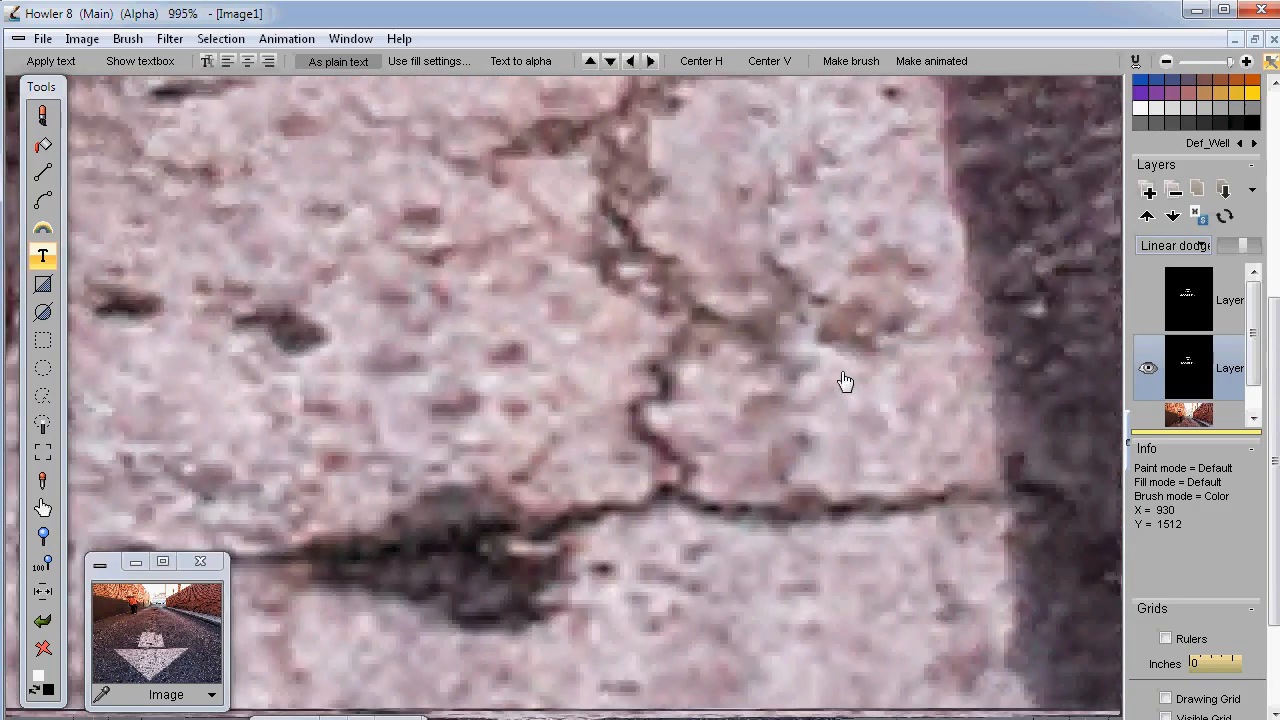
scroll(723, 381, "down", 3)
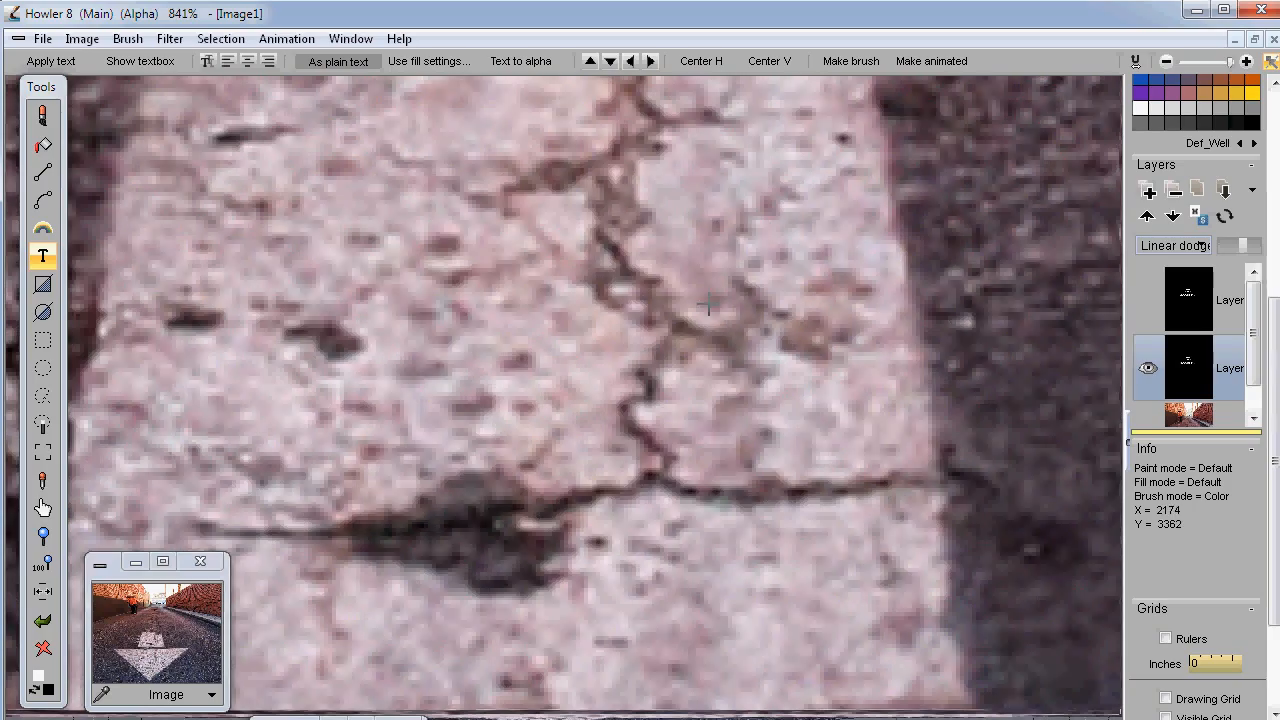
scroll(418, 280, "down", 1)
scroll(563, 329, "down", 15)
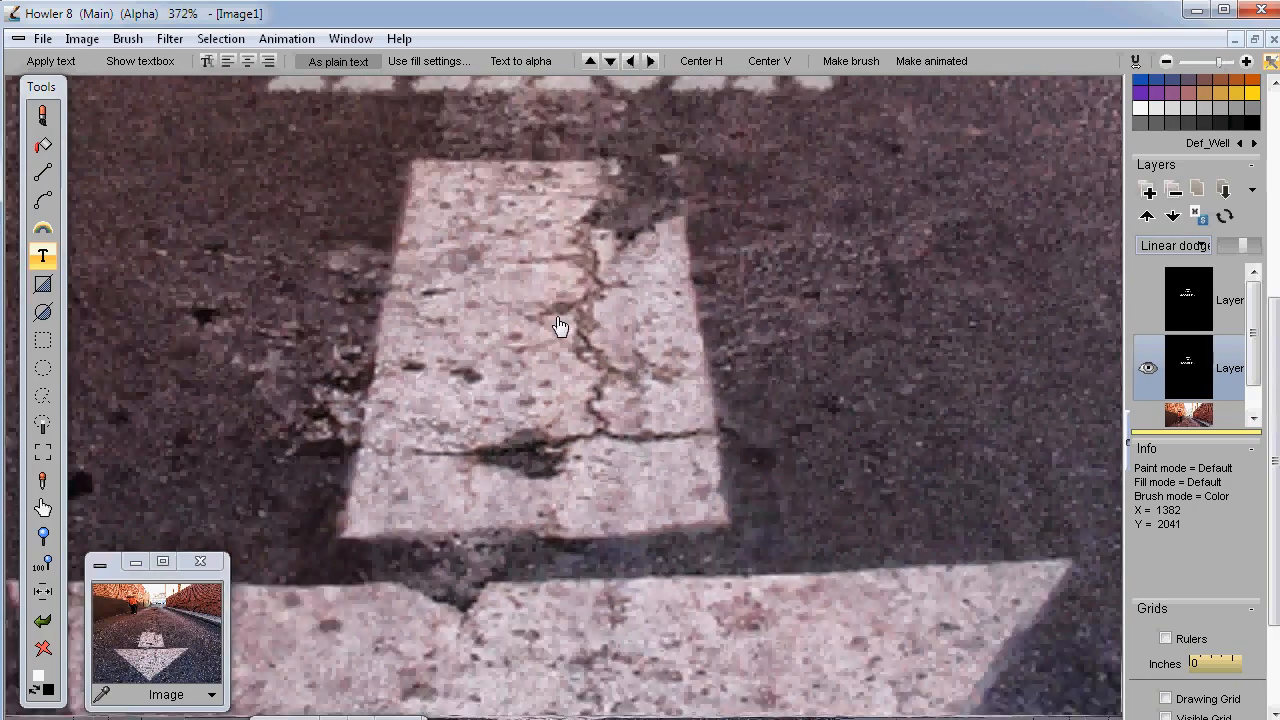
scroll(443, 334, "up", 5)
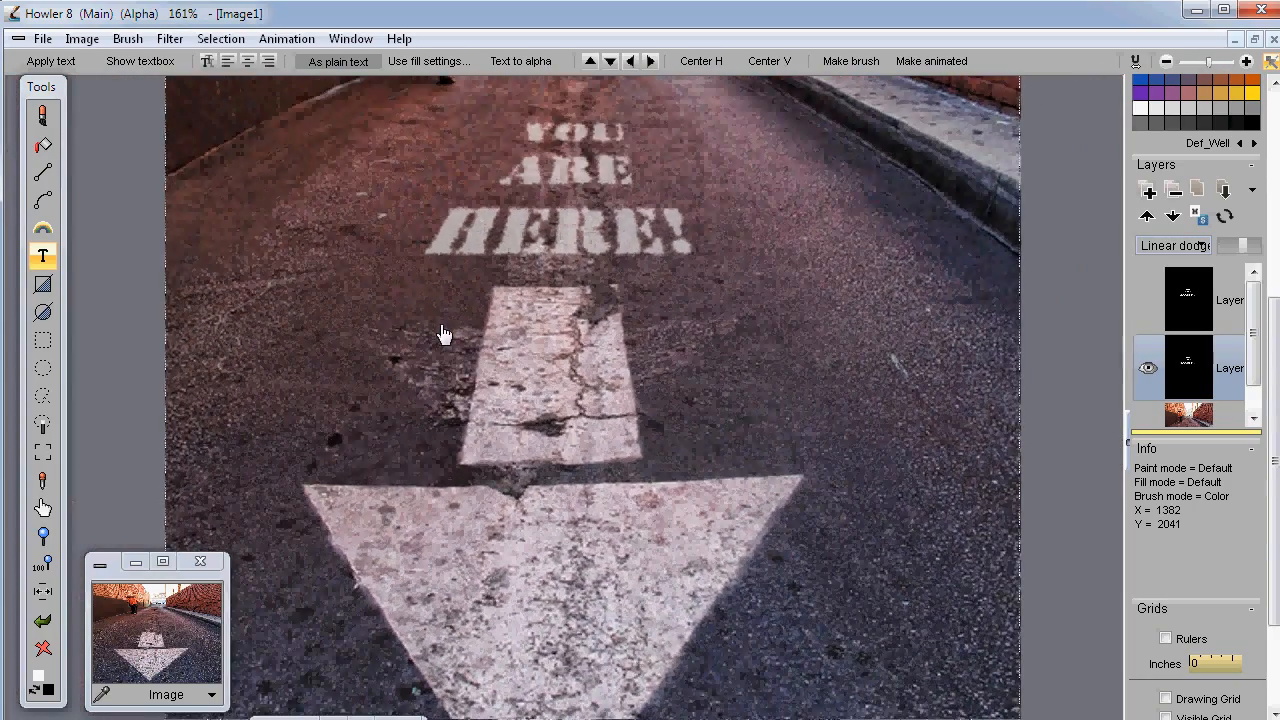
scroll(423, 357, "down", 3)
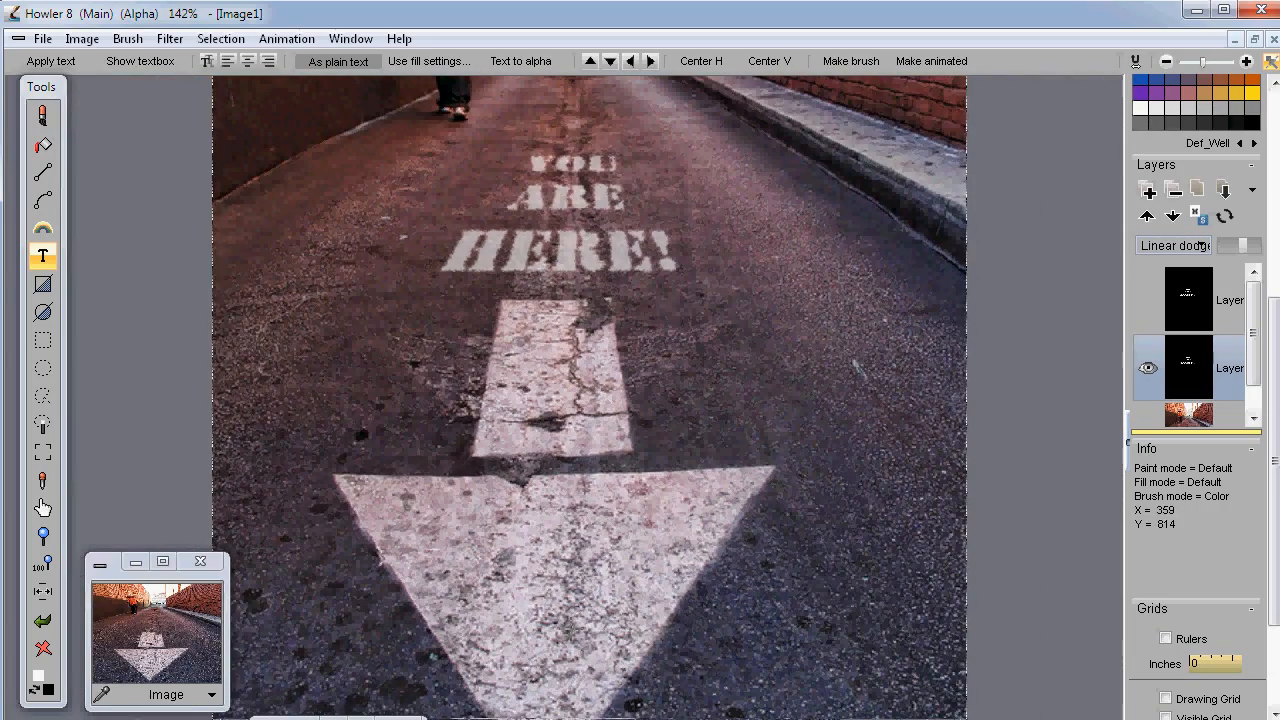
scroll(577, 372, "up", 3)
scroll(577, 372, "down", 2)
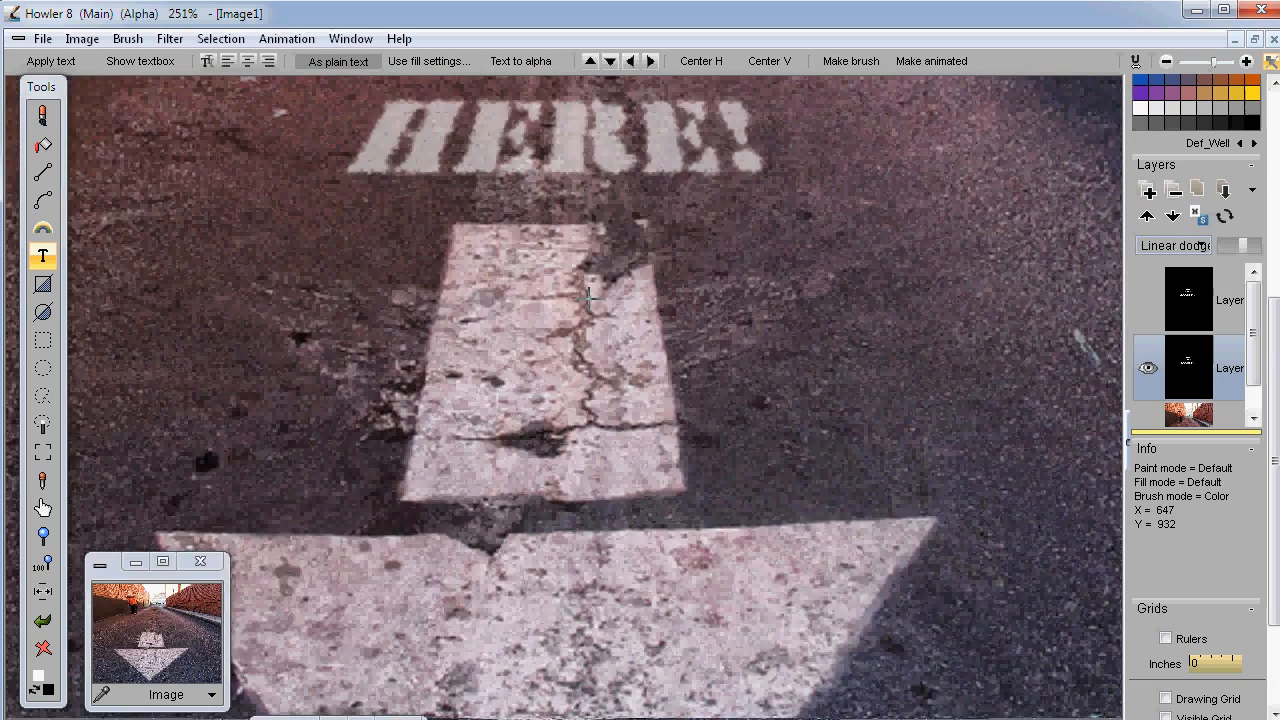
scroll(508, 443, "up", 3)
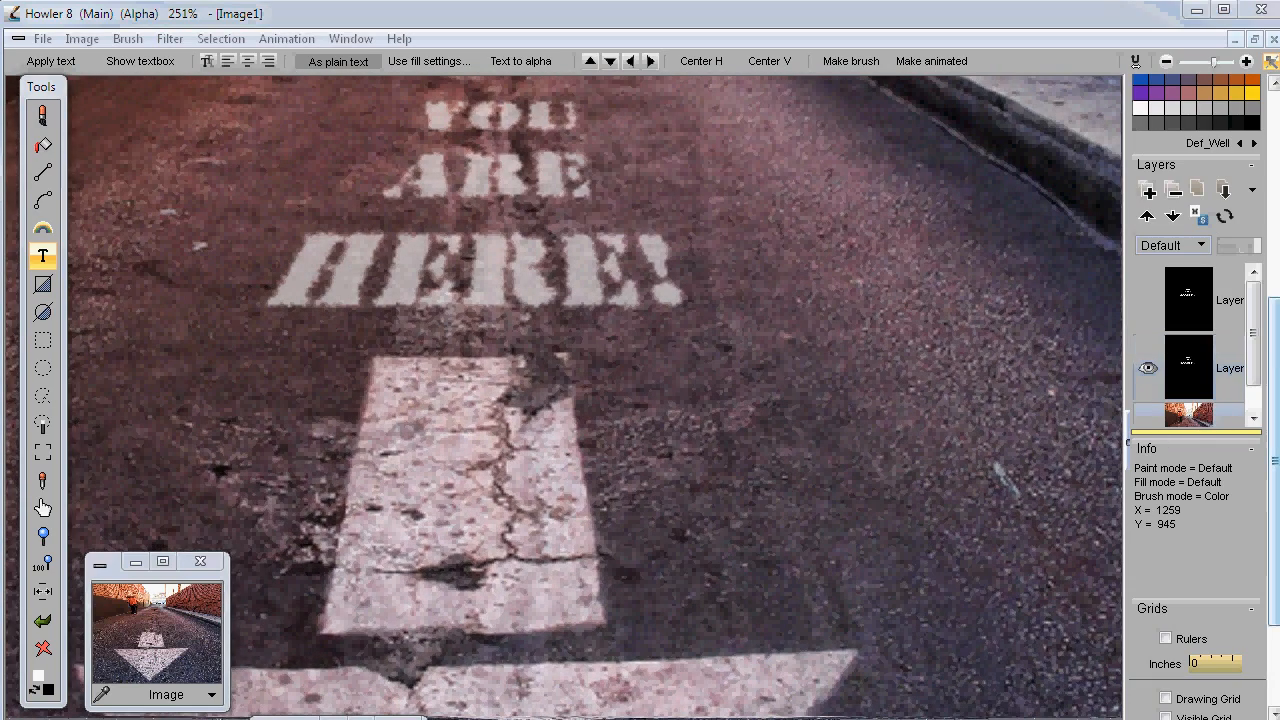
- Delete the hidden duplicate lettering layer in Divide mode from the top of the layer stack
left_click(1187, 296)
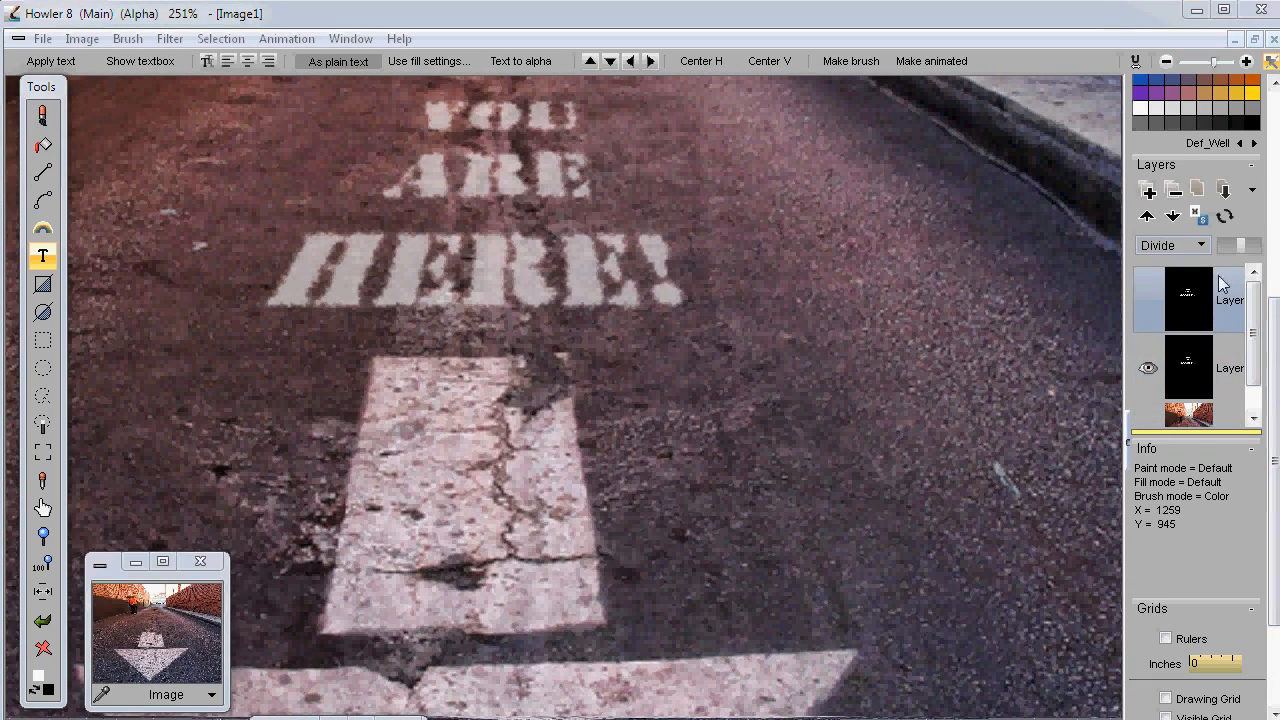
left_click(1177, 196)
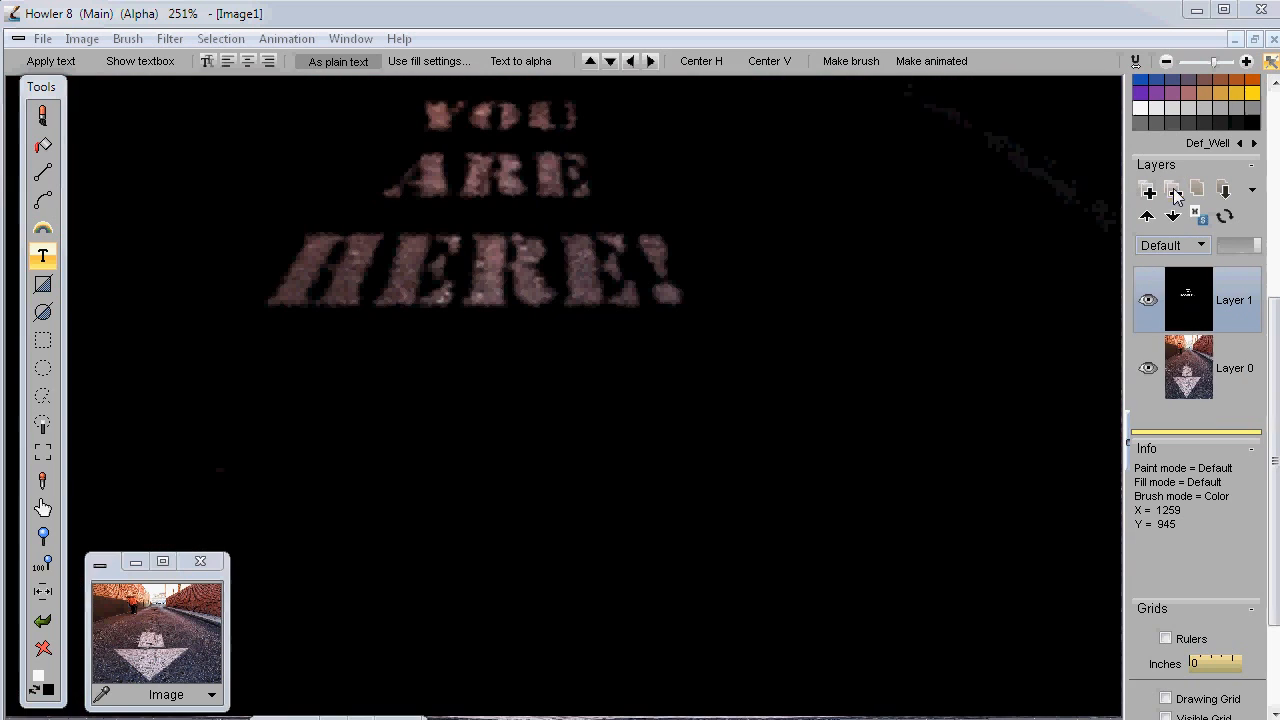
left_click(1230, 366)
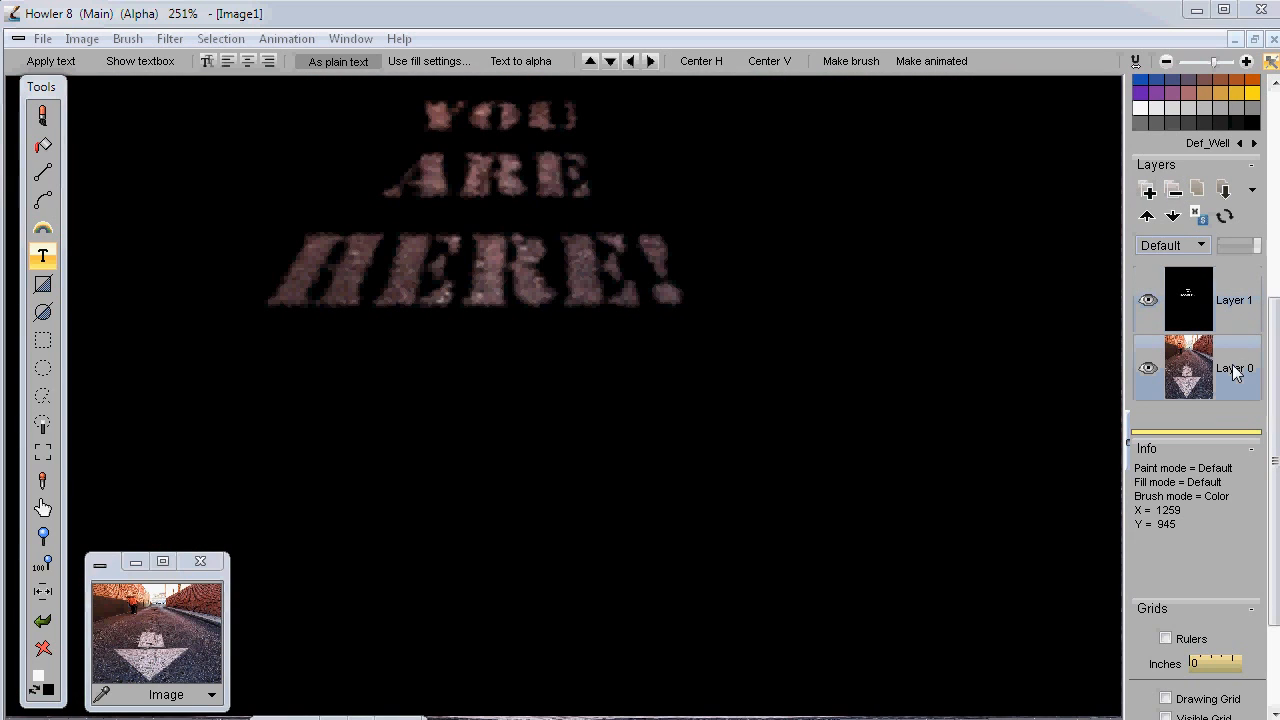
- Reduce the remaining lettering layer's opacity to the minimum and set its blend mode to Additive
left_click(1226, 290)
left_click_drag(1254, 246, 1213, 246)
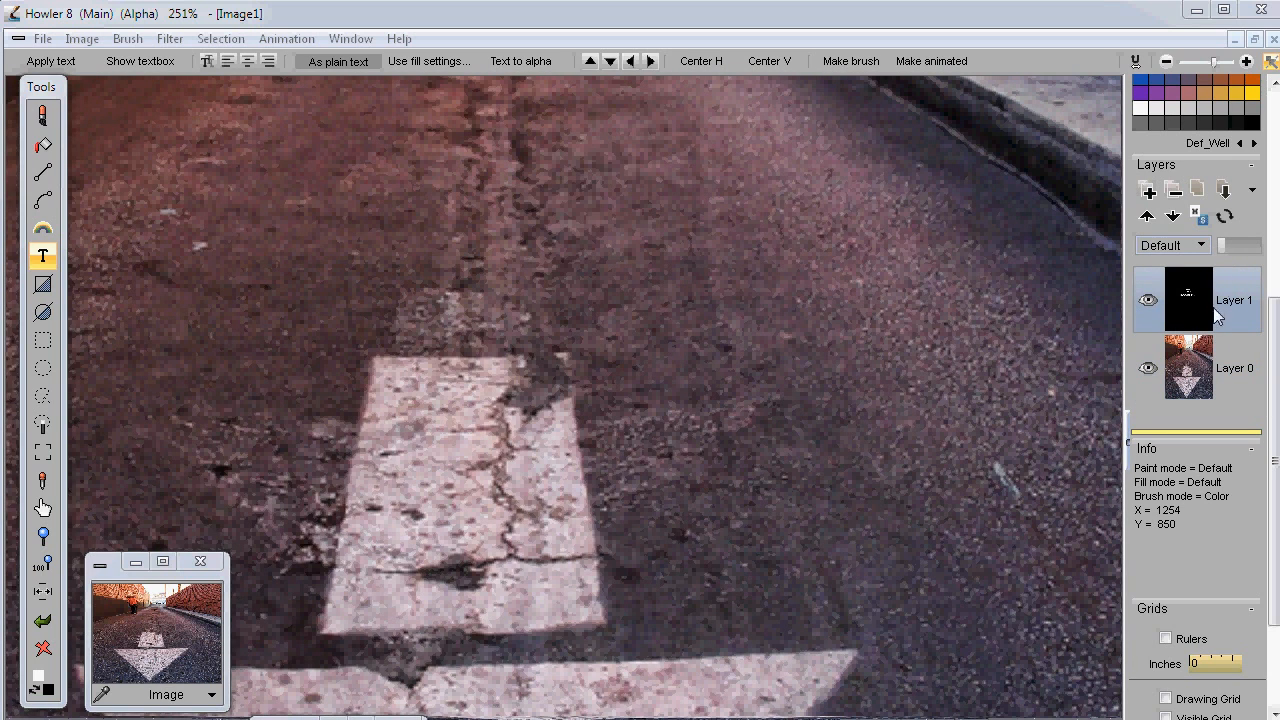
left_click(1191, 248)
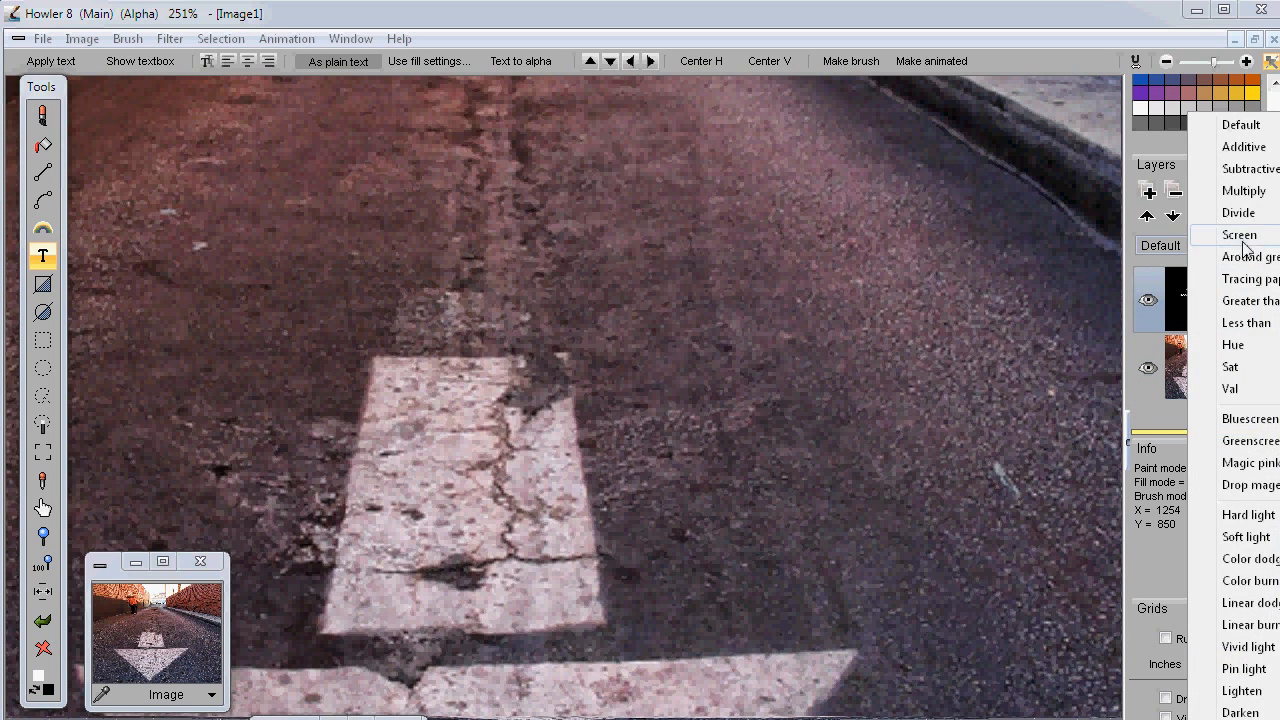
left_click(1255, 148)
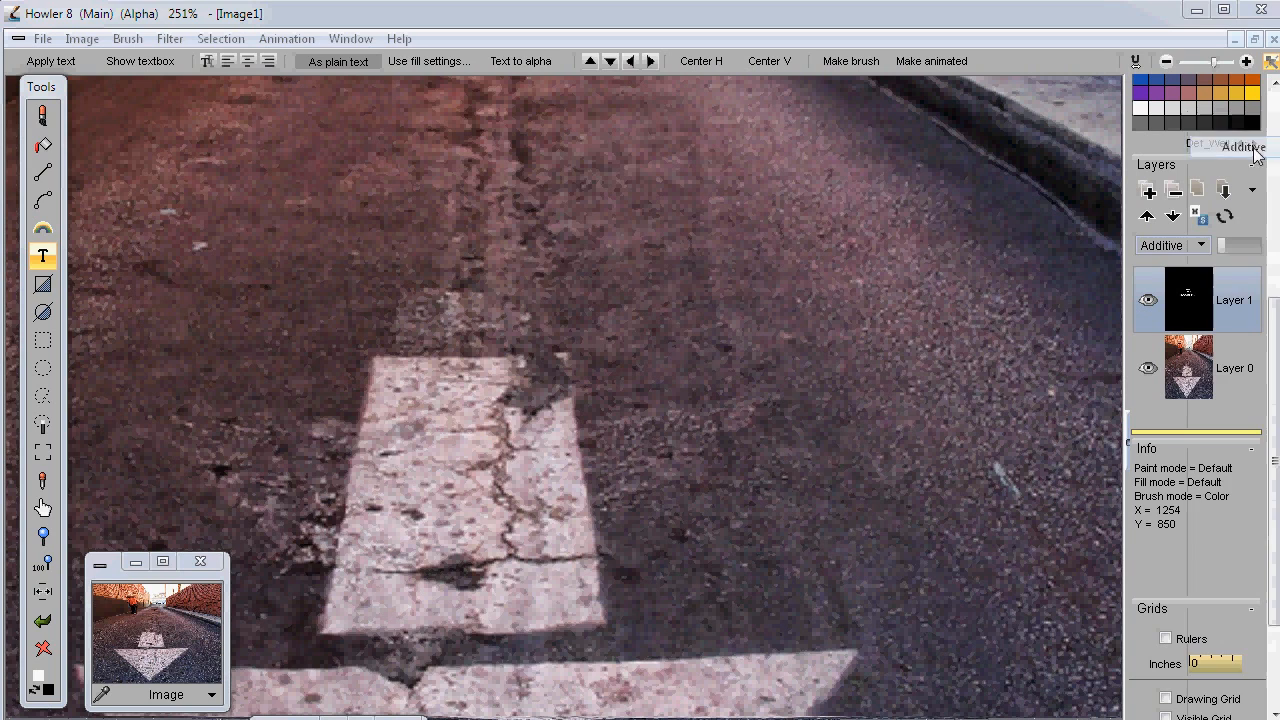
- Return the lettering layer to full opacity and sample the arrow's off-white paint from the road photo layer, showing the colour as RGB values
left_click_drag(1243, 249, 1274, 255)
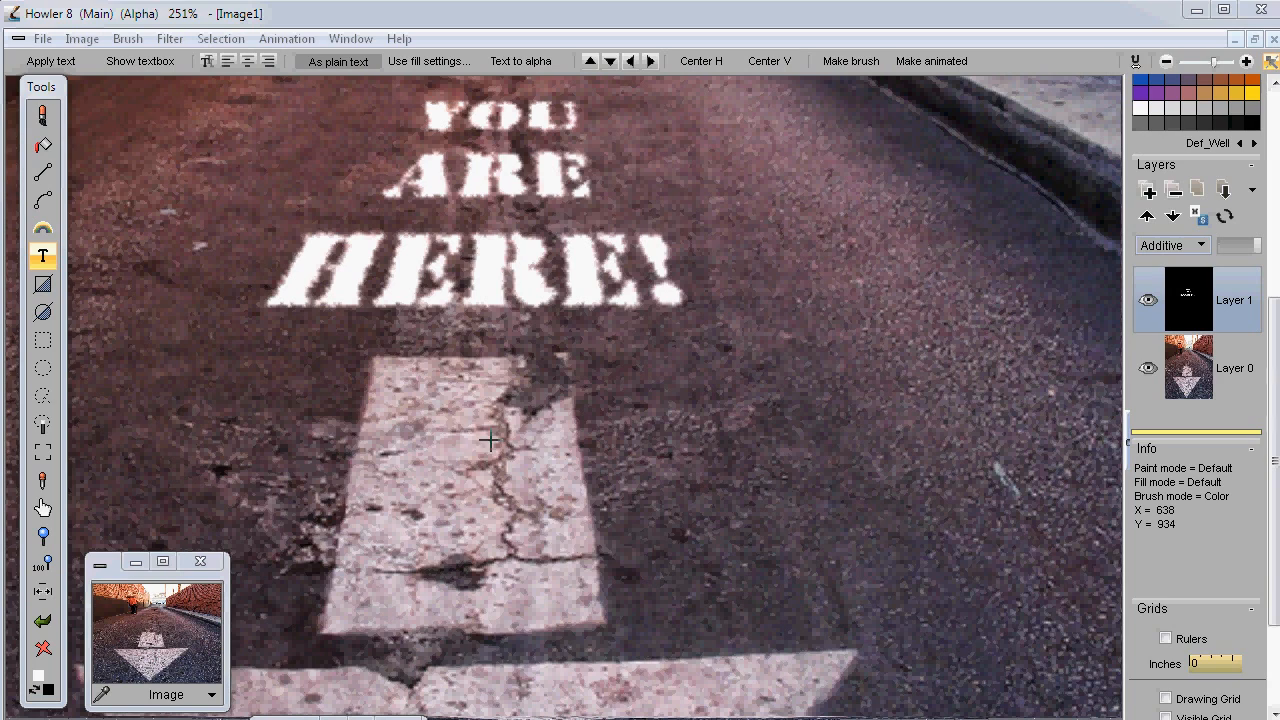
left_click(1232, 366)
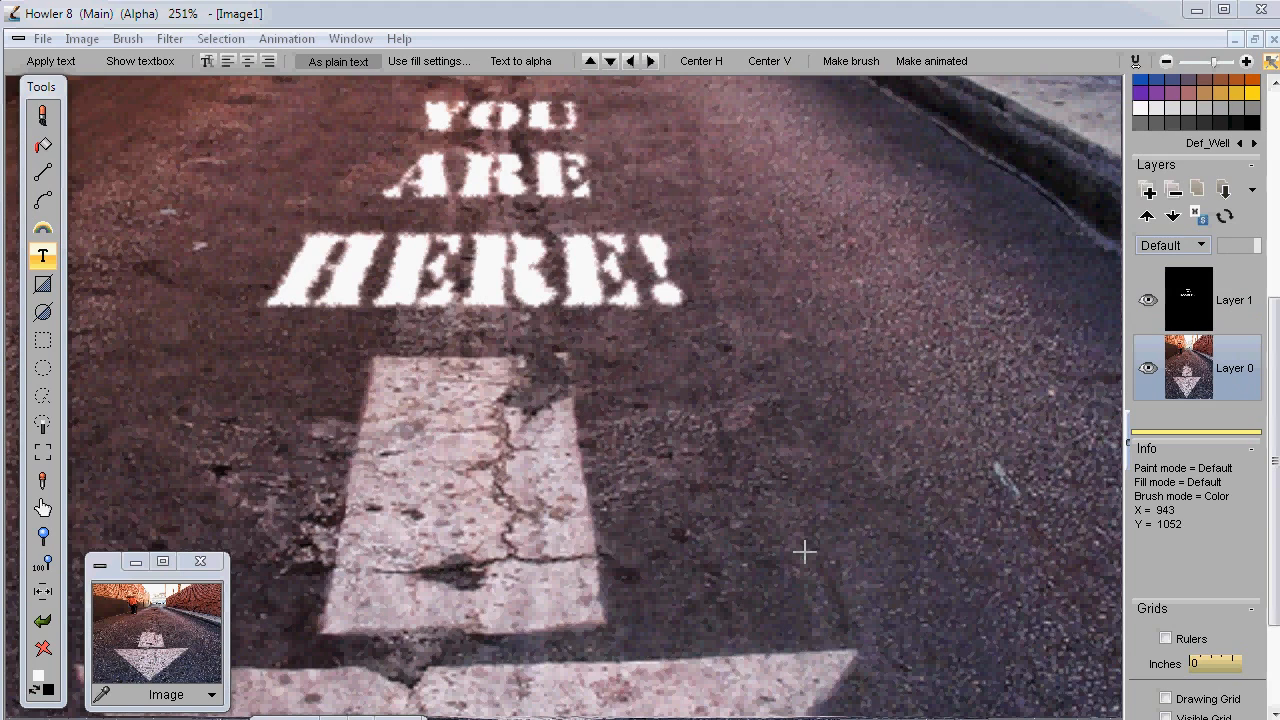
left_click(43, 483)
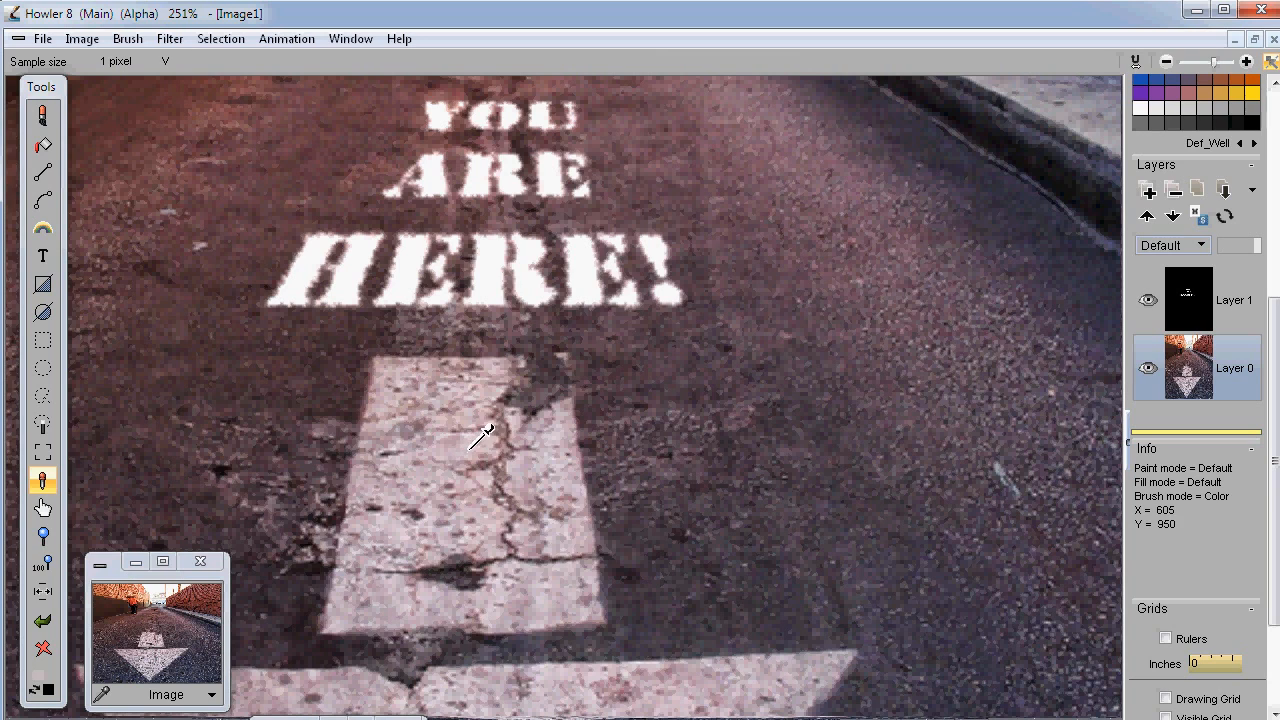
left_click_drag(1268, 310, 1267, 150)
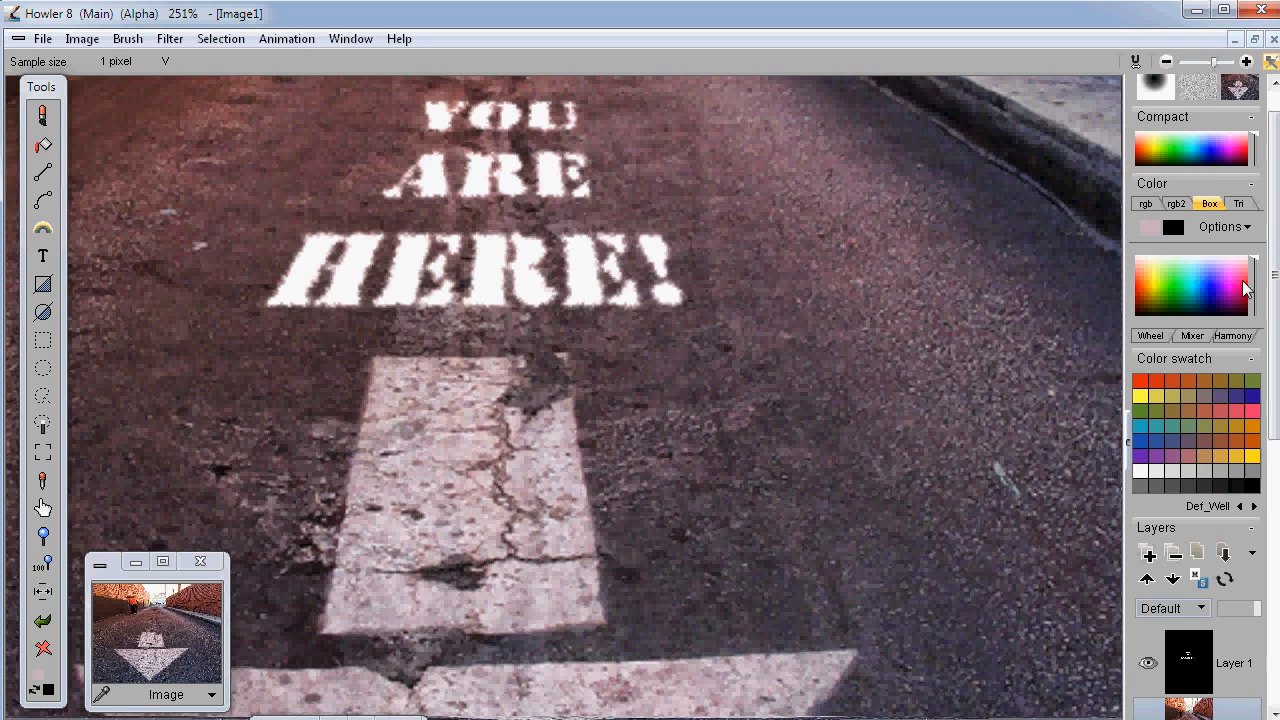
scroll(1247, 288, "up", 1)
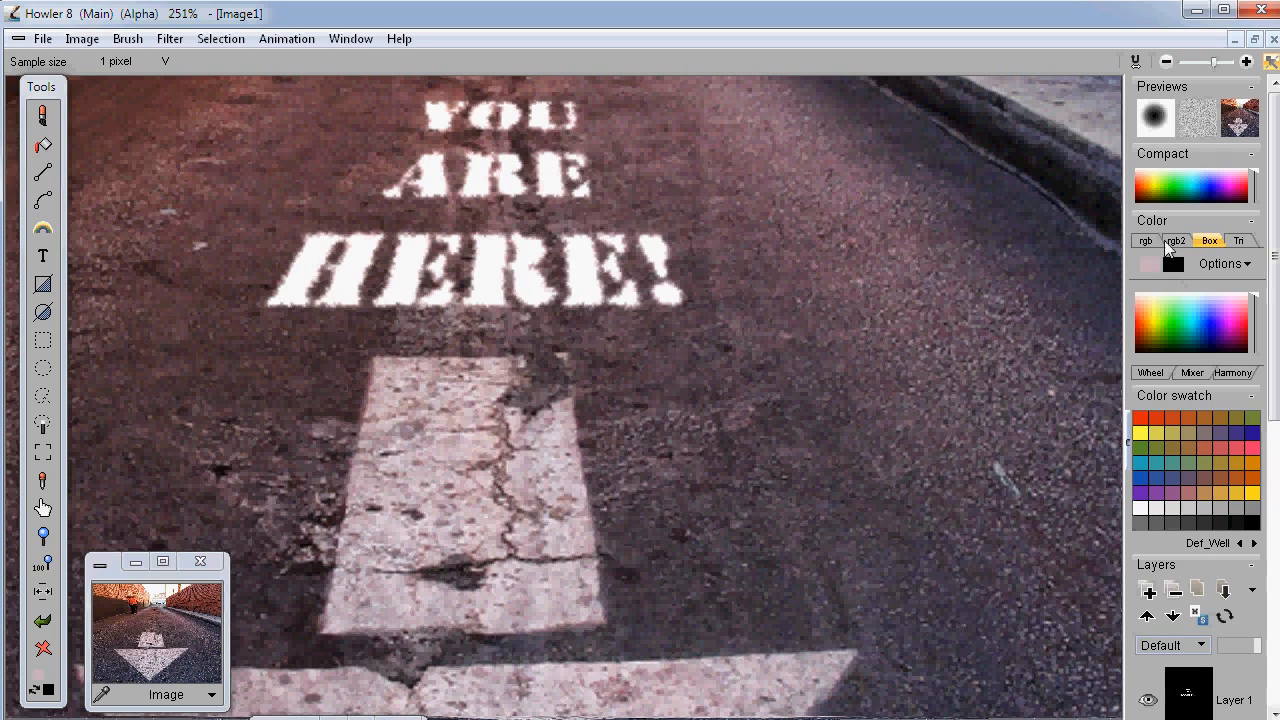
left_click(1146, 240)
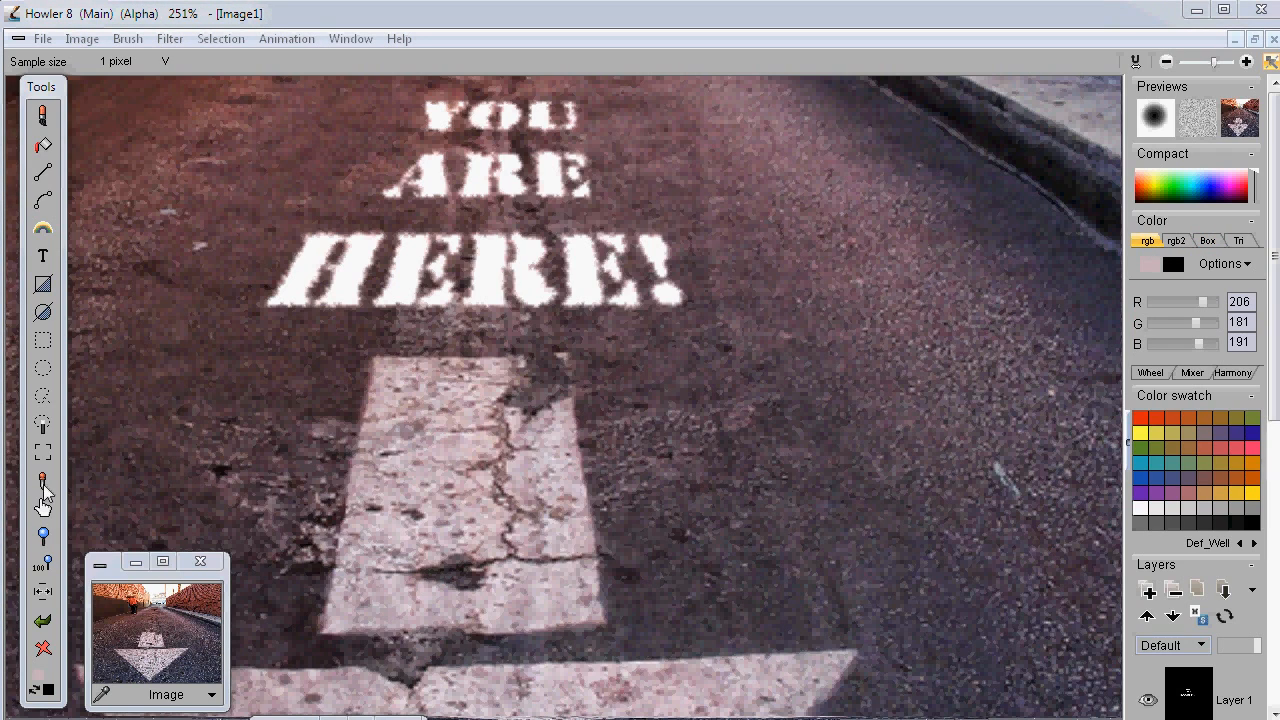
- Sample several spots of the arrow's paint to pick a pale pinkish white of about RGB 223, 203, 208, and select the lettering layer
left_click(43, 483)
left_click(466, 467)
left_click_drag(466, 467, 524, 477)
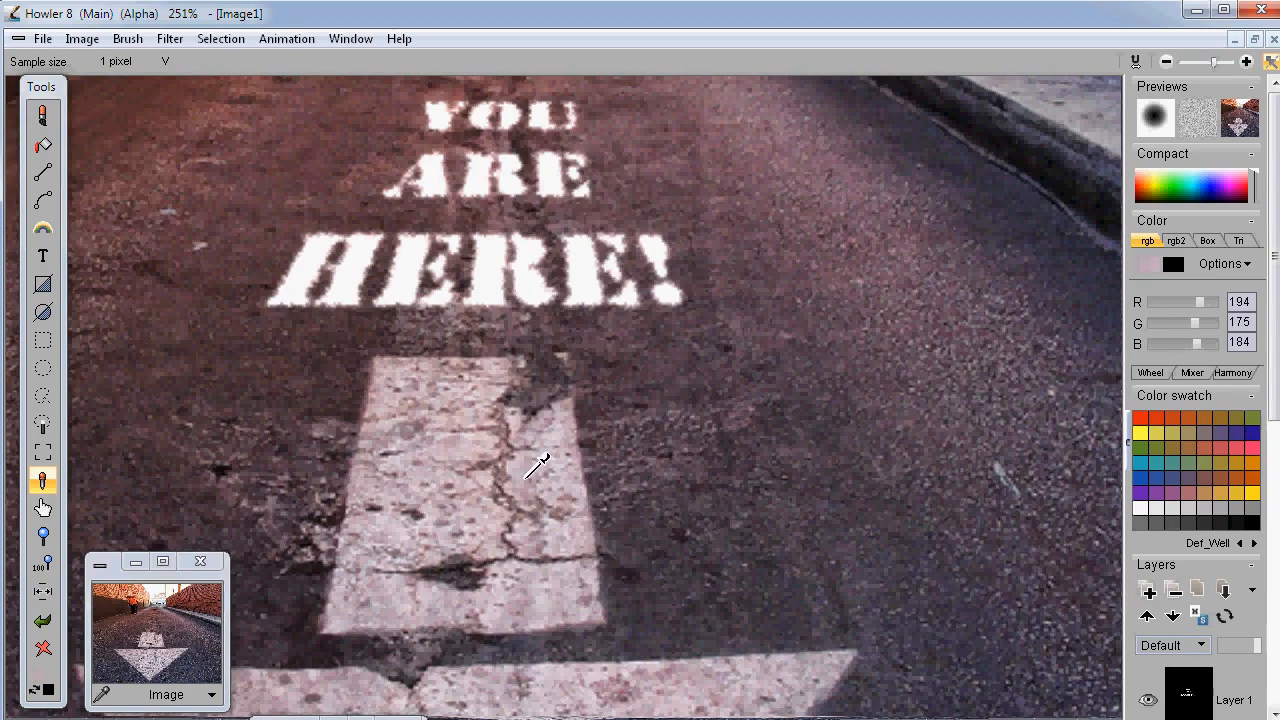
left_click_drag(410, 514, 931, 331)
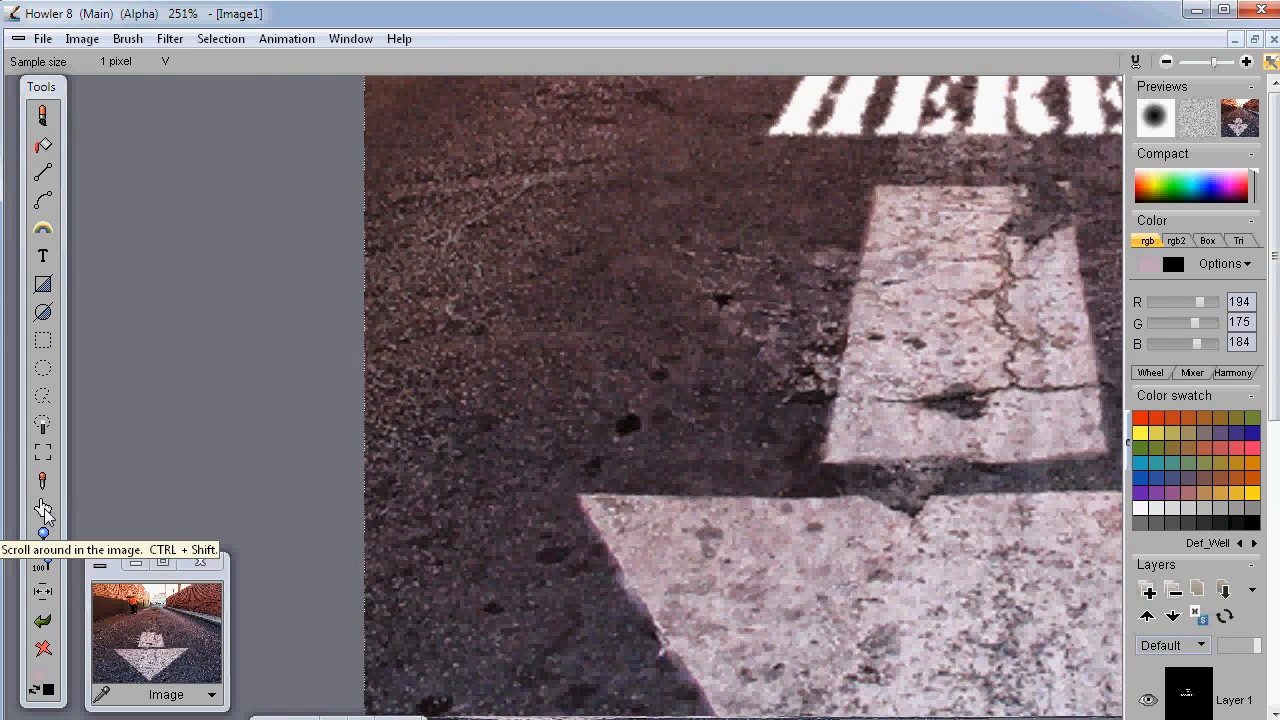
left_click(42, 481)
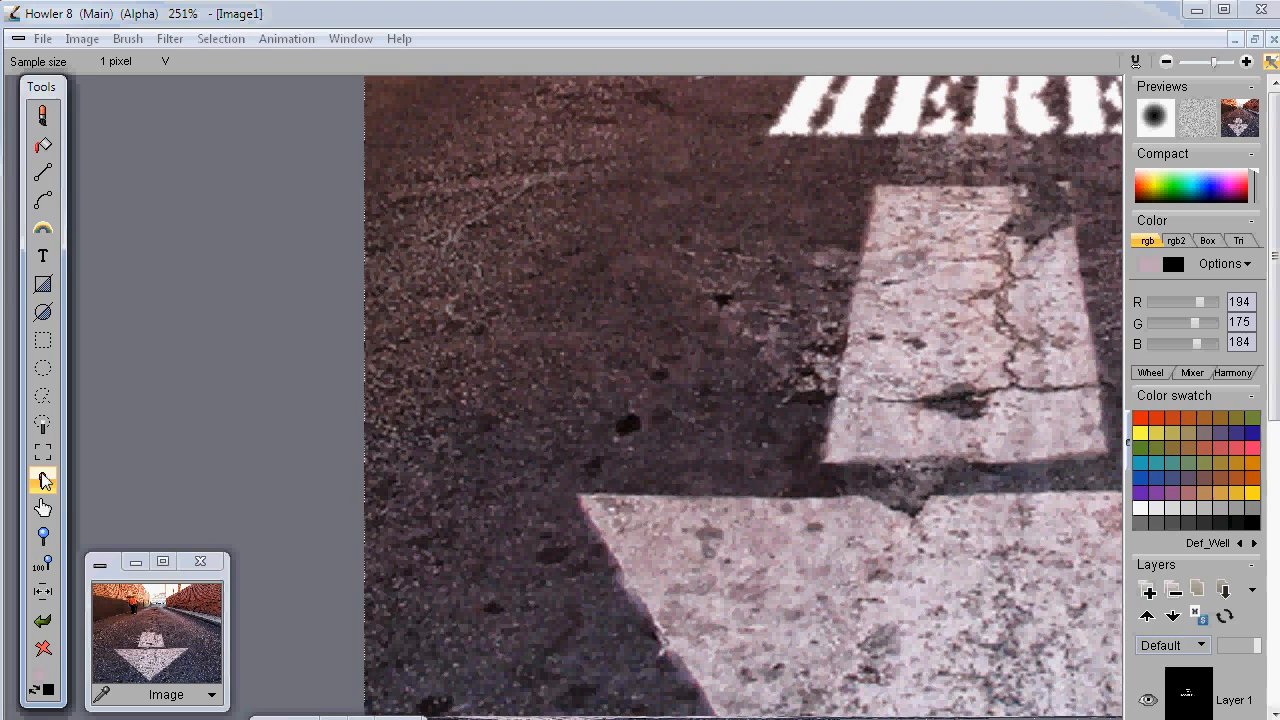
left_click_drag(1034, 266, 982, 229)
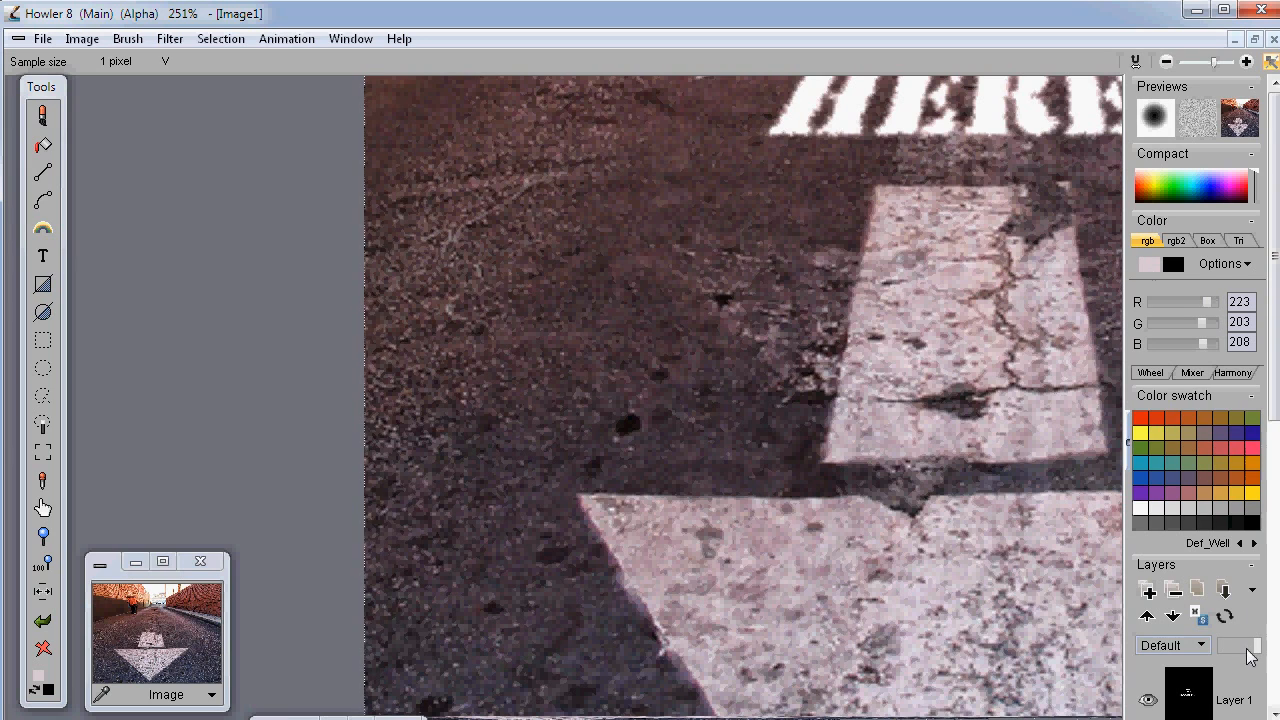
left_click_drag(1273, 268, 1274, 418)
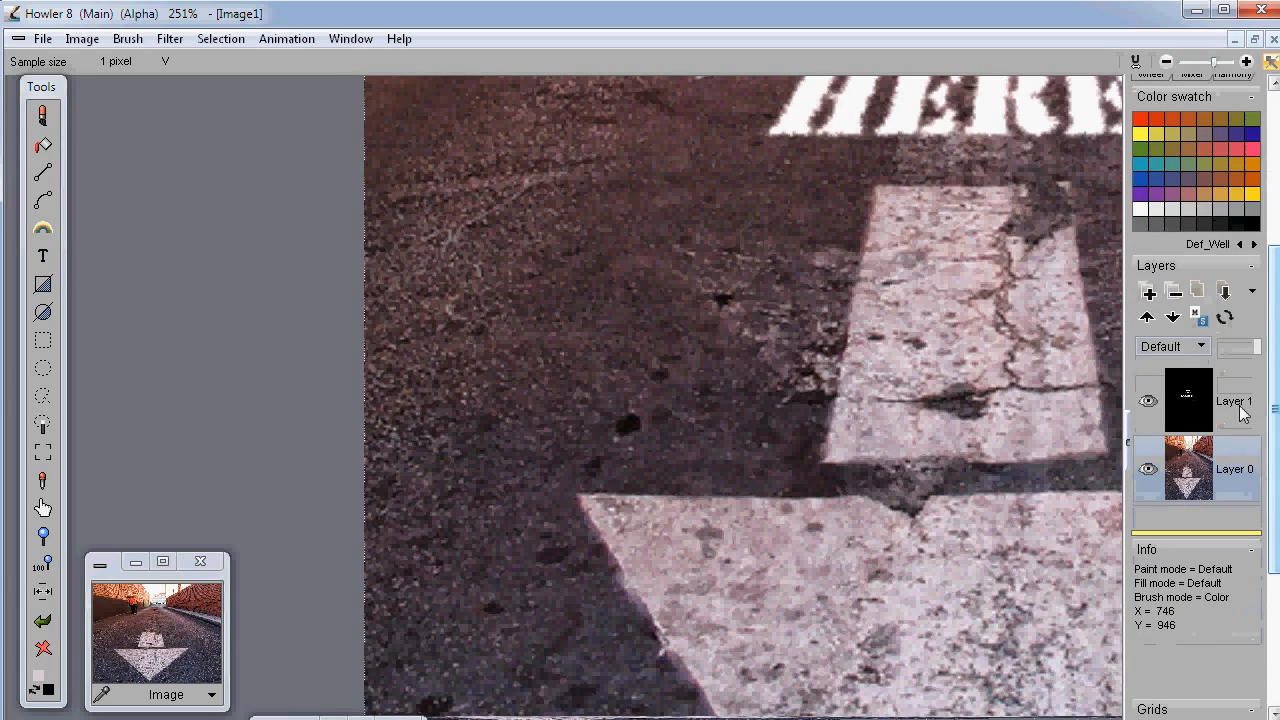
left_click(1200, 400)
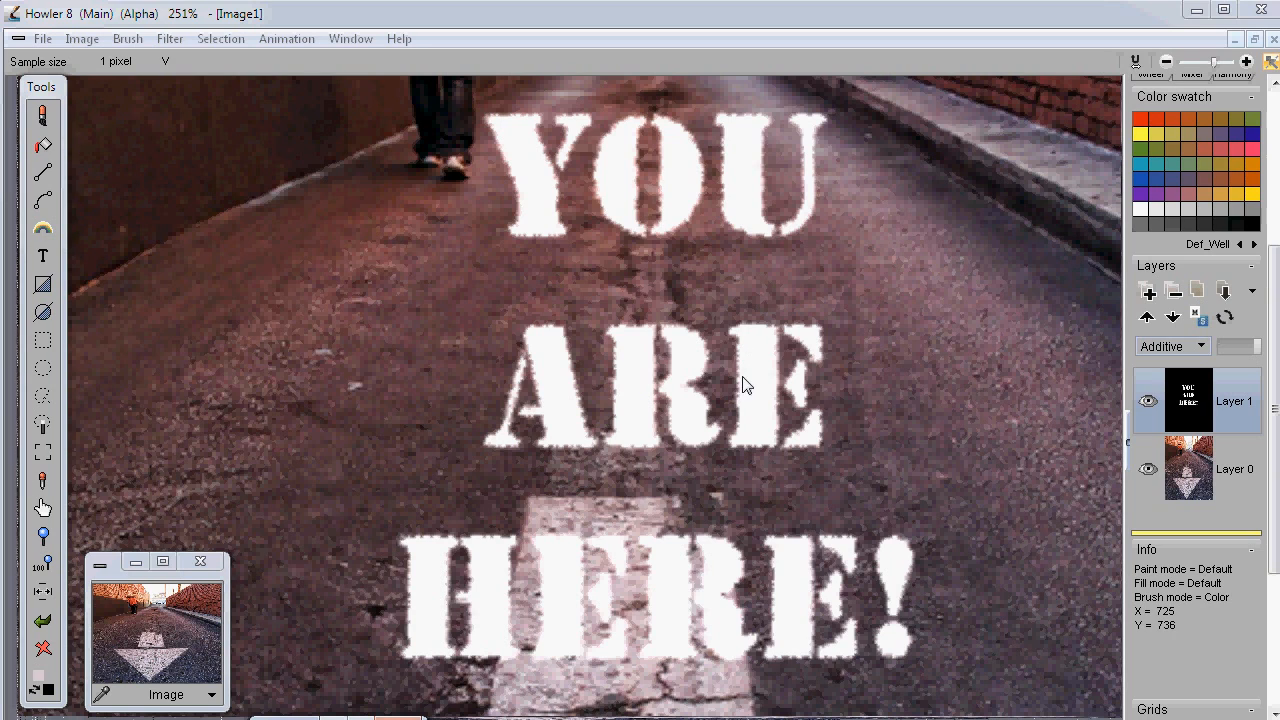
left_click(166, 38)
mouse_move(105, 185)
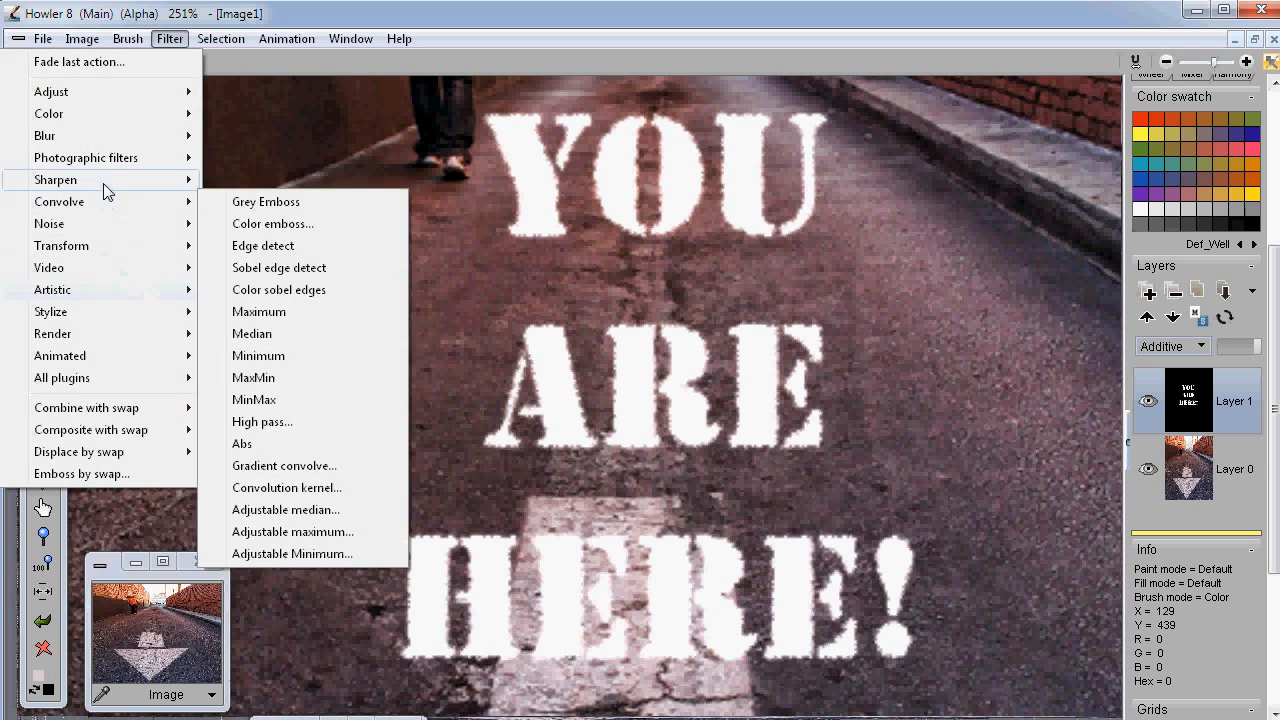
mouse_move(68, 116)
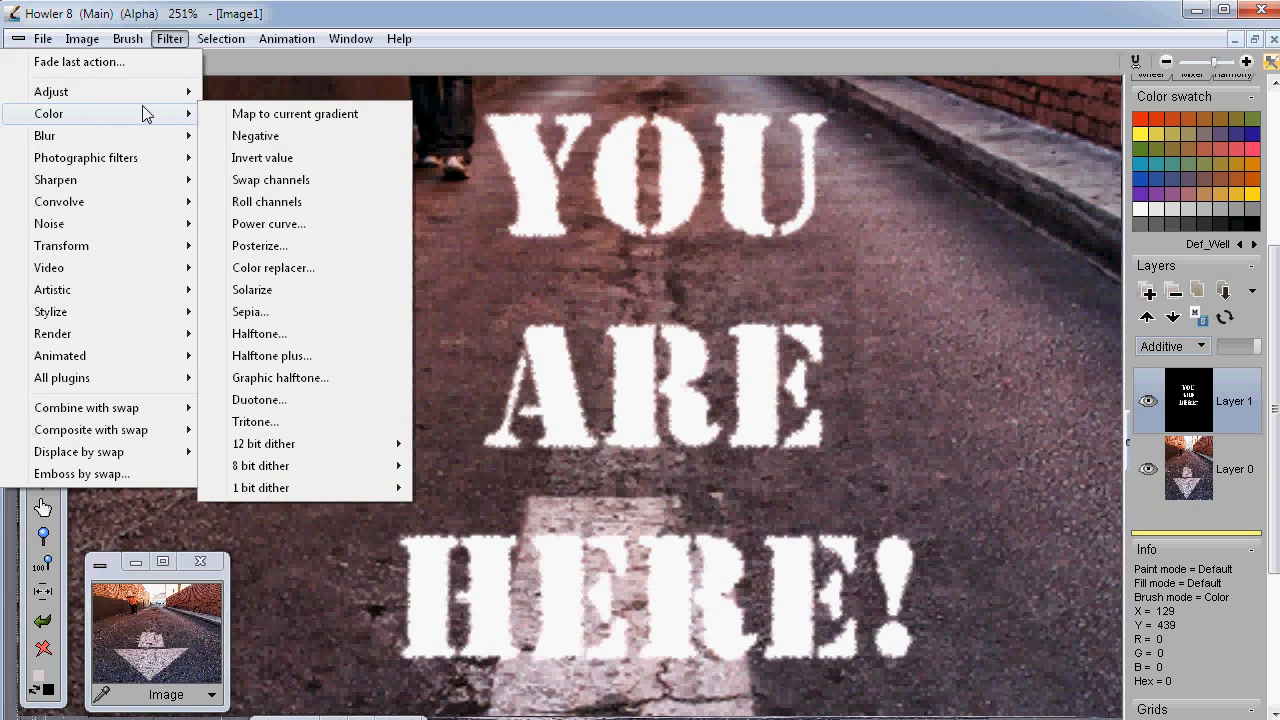
mouse_move(96, 94)
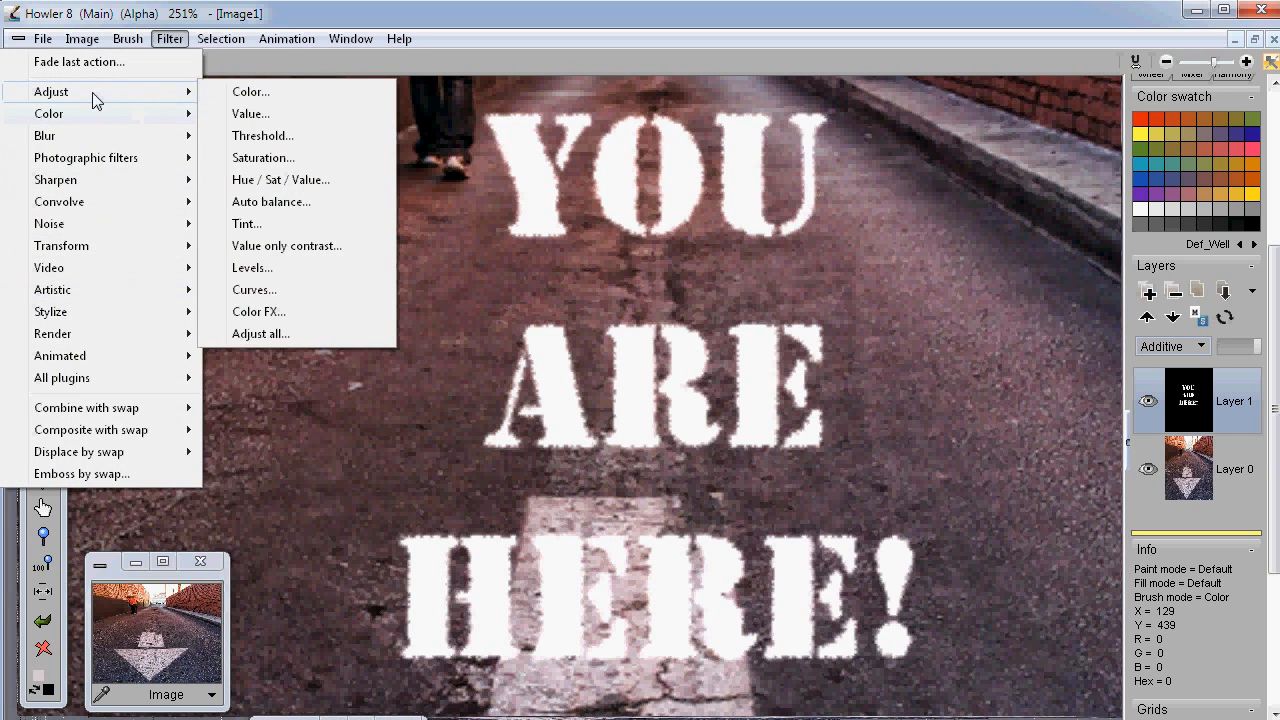
left_click(296, 94)
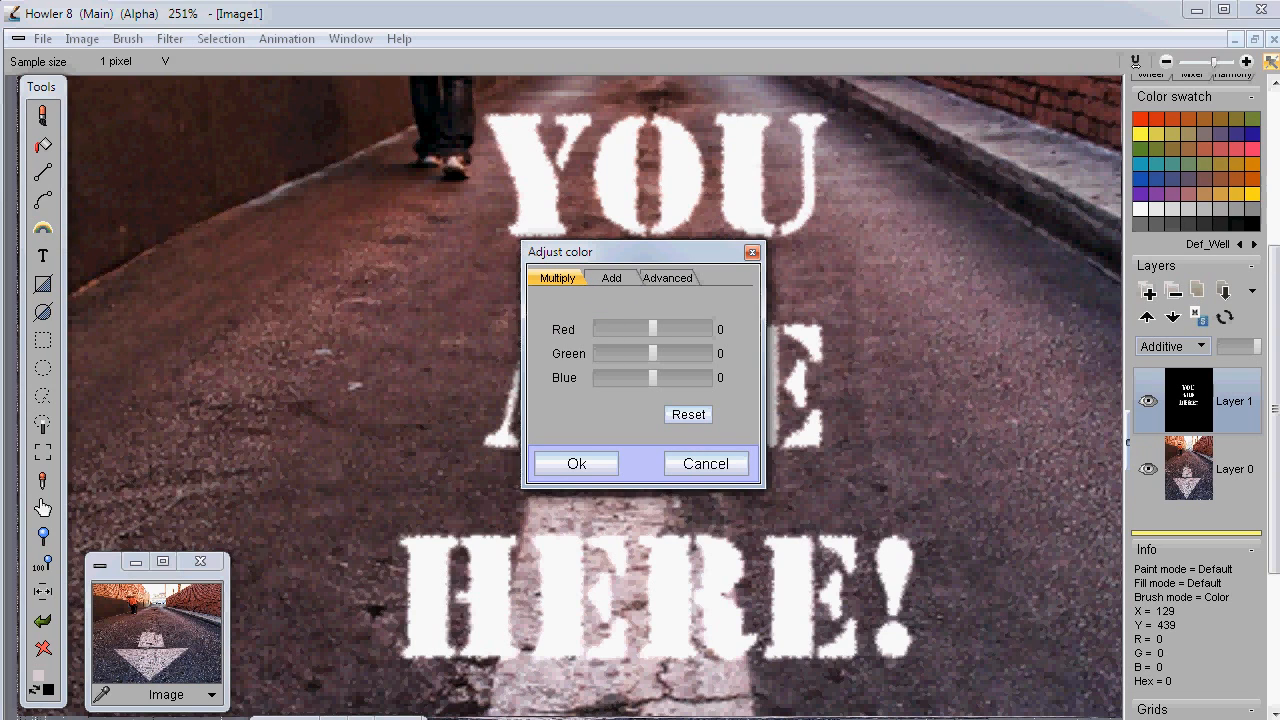
left_click(705, 464)
- Bring back the perspective version of the lettering and open the color adjustment for its layer, clear of most of the words
scroll(1276, 141, "up", 5)
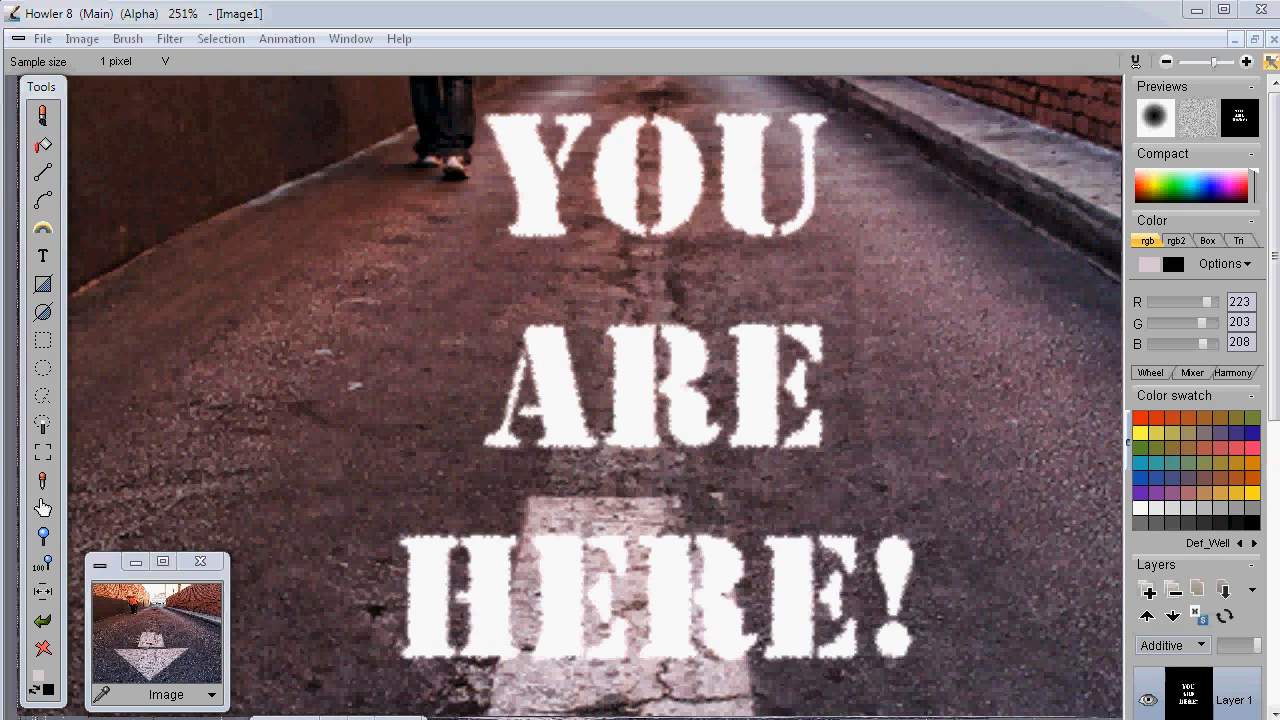
left_click(40, 624)
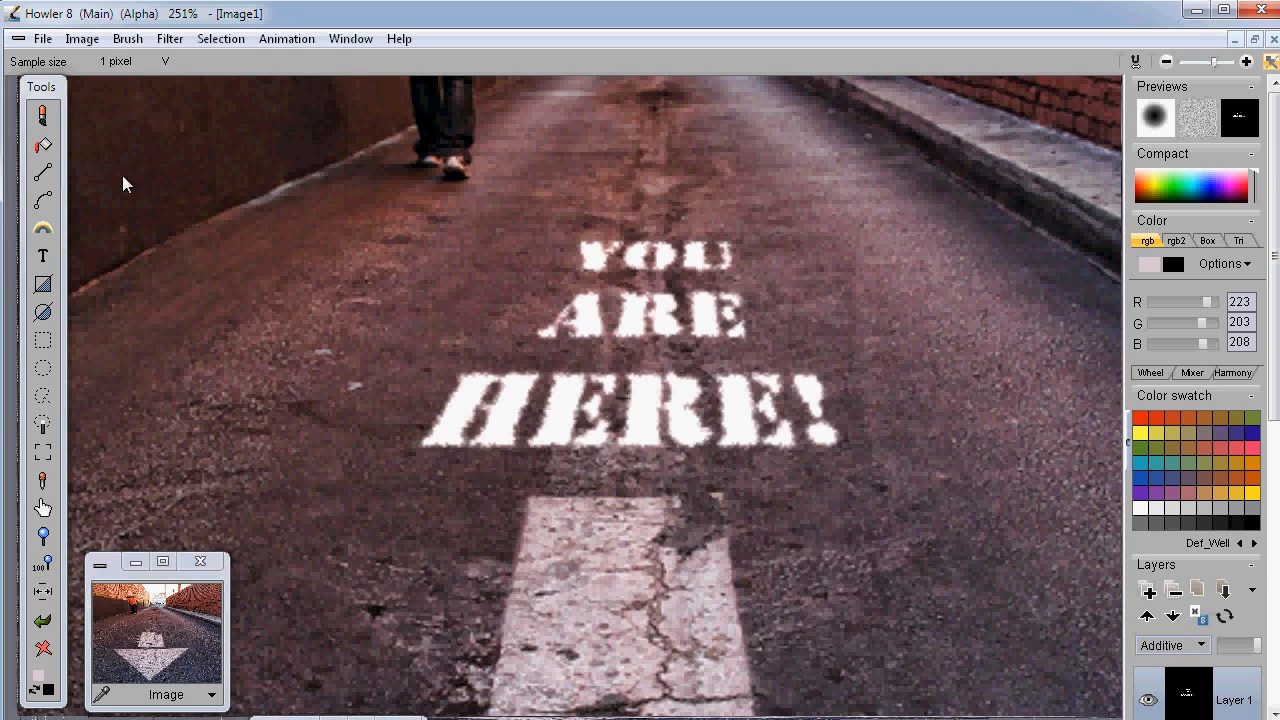
left_click(170, 38)
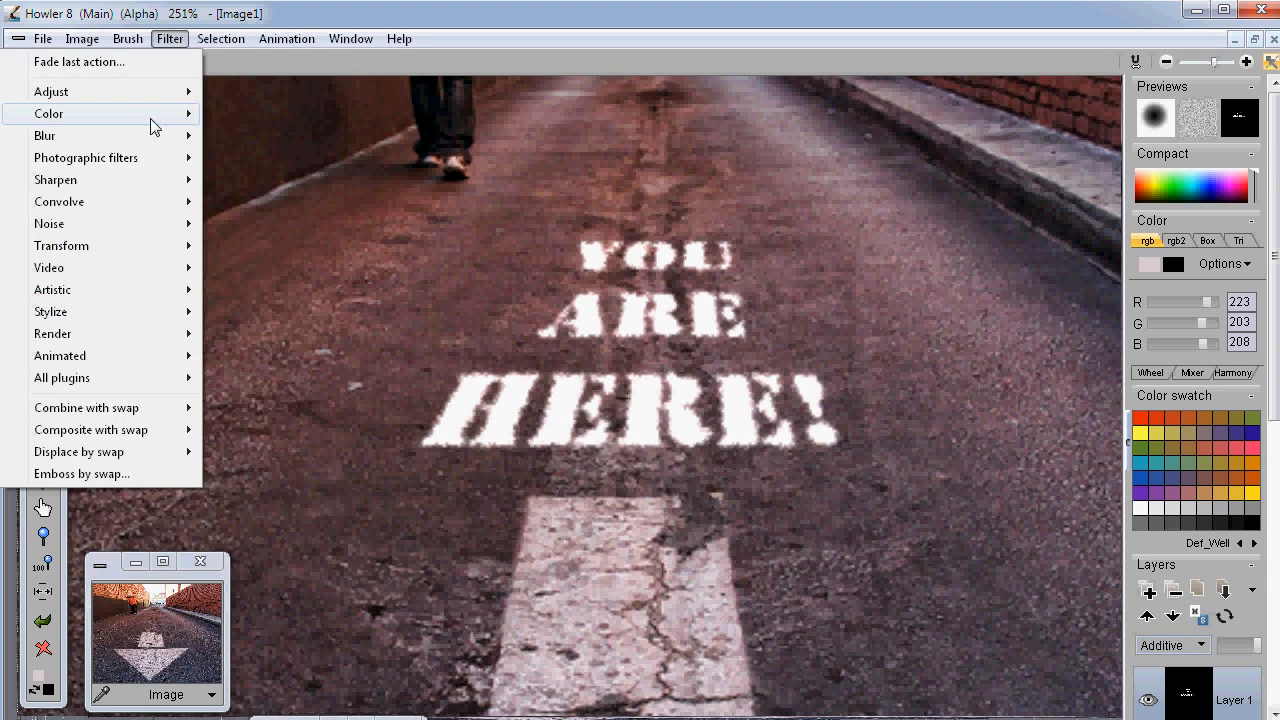
mouse_move(100, 118)
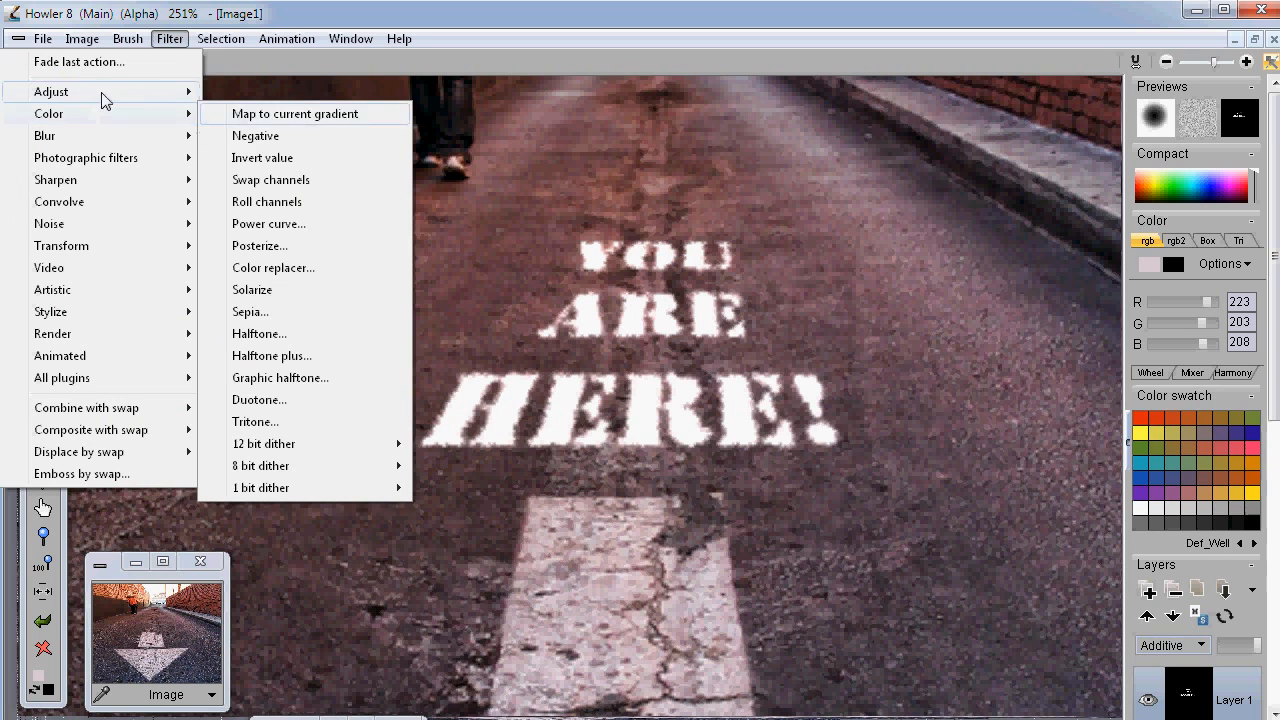
mouse_move(108, 92)
left_click(276, 93)
left_click_drag(625, 252, 401, 231)
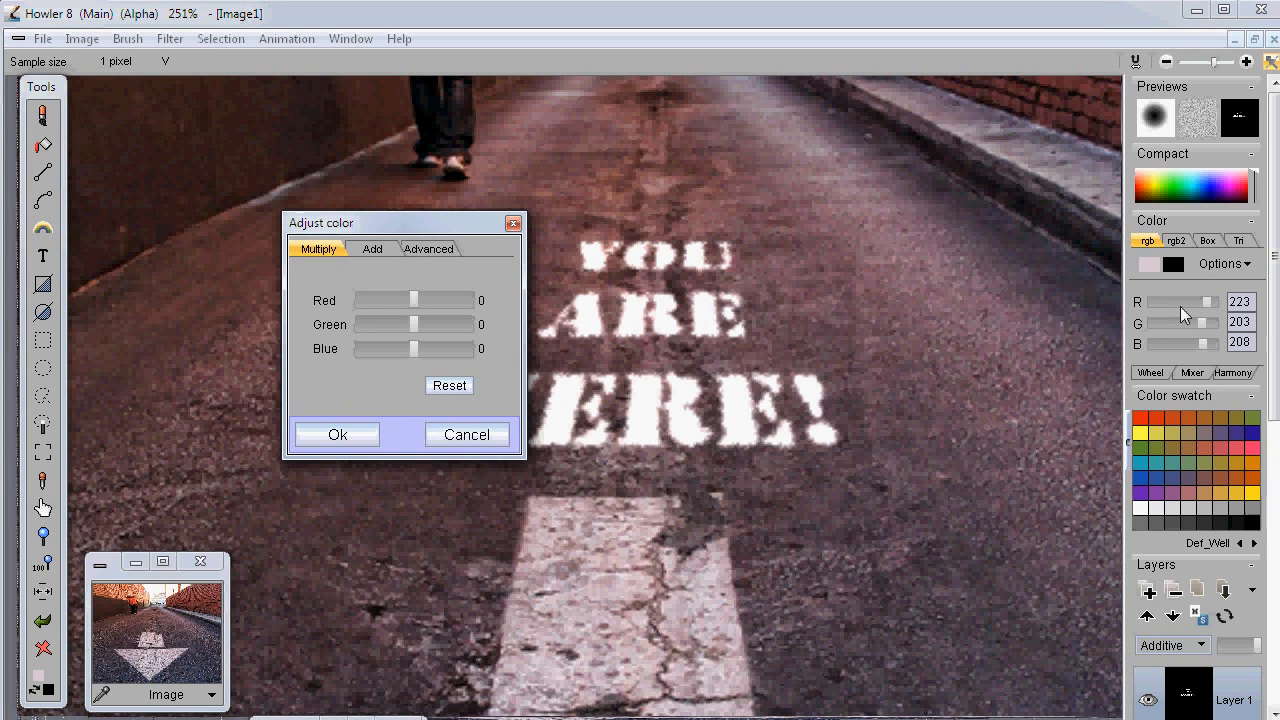
- Tint the lettering slightly pink with the Multiply color adjustment, using about 153 for red and about 137 for green and blue
left_click_drag(415, 301, 446, 307)
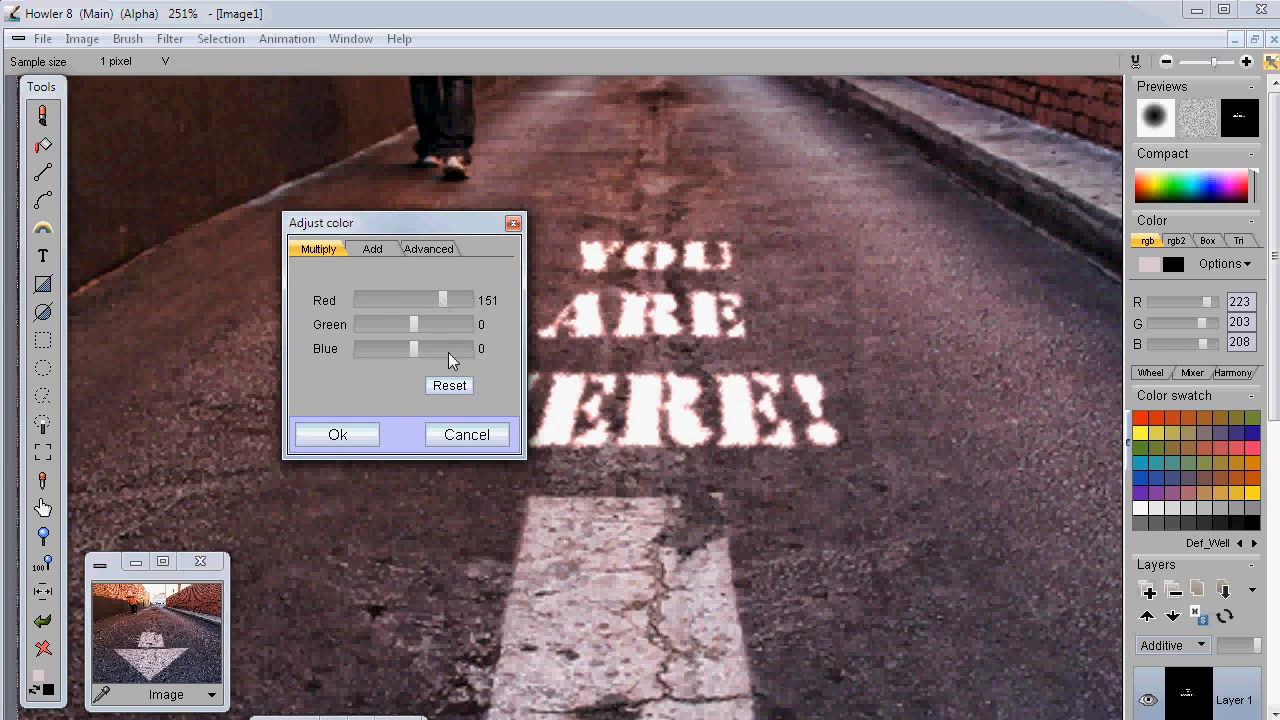
left_click_drag(411, 328, 440, 348)
mouse_move(452, 300)
left_mouse_down()
mouse_move(477, 305)
mouse_move(445, 307)
left_mouse_up()
left_click_drag(436, 355, 438, 355)
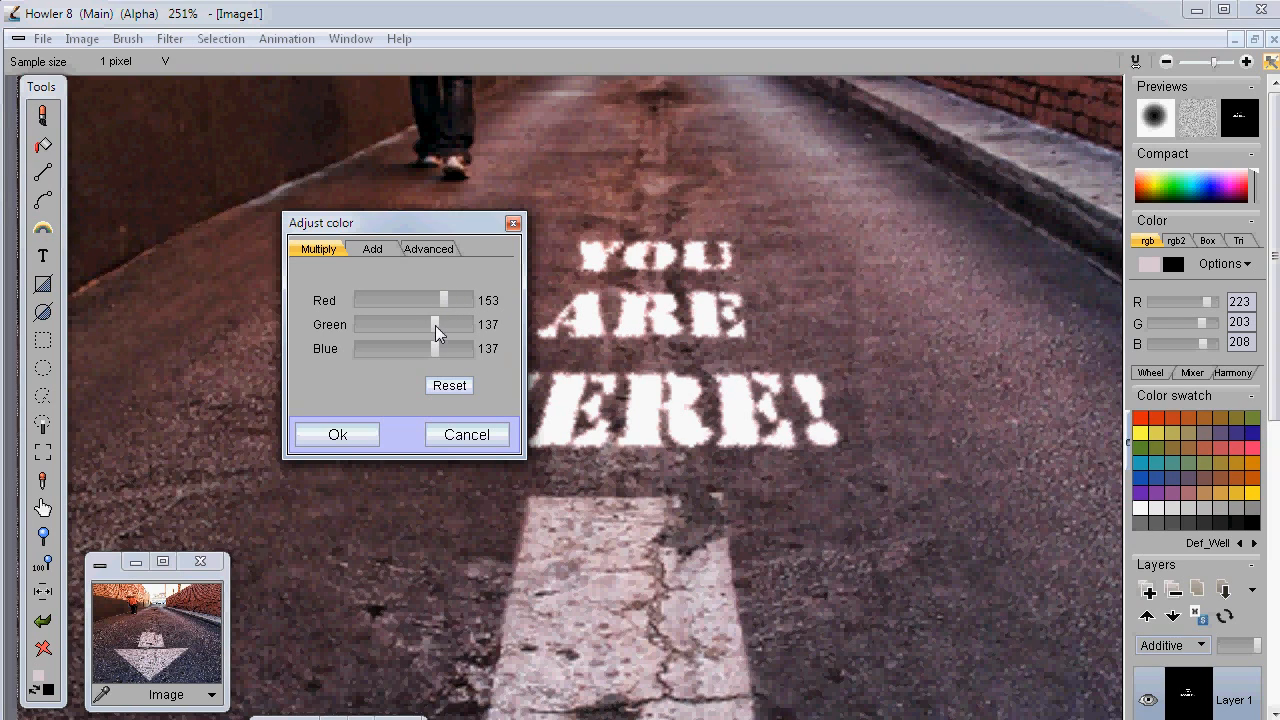
left_click_drag(445, 300, 444, 300)
left_click_drag(435, 349, 437, 349)
left_click(337, 436)
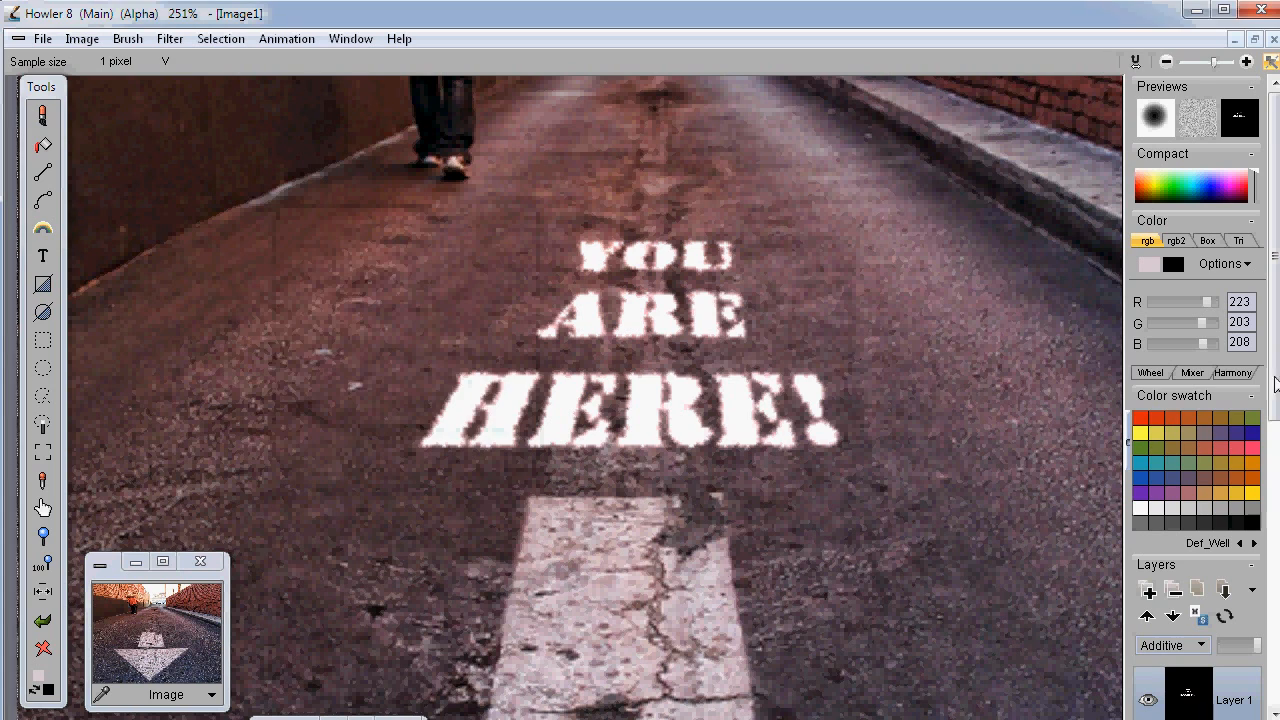
- Lower the Additive lettering layer's opacity to a little over half and check how the faded words blend with the road and arrow
scroll(1254, 417, "down", 5)
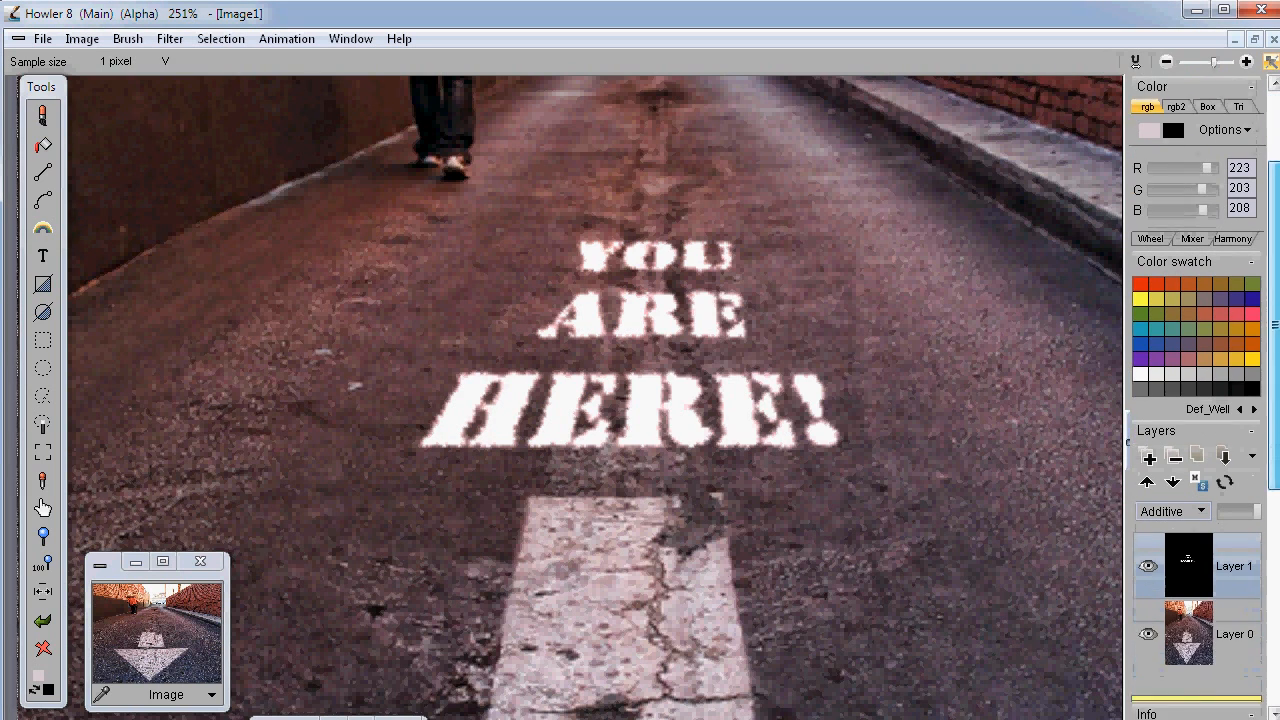
left_click_drag(1249, 403, 1243, 398)
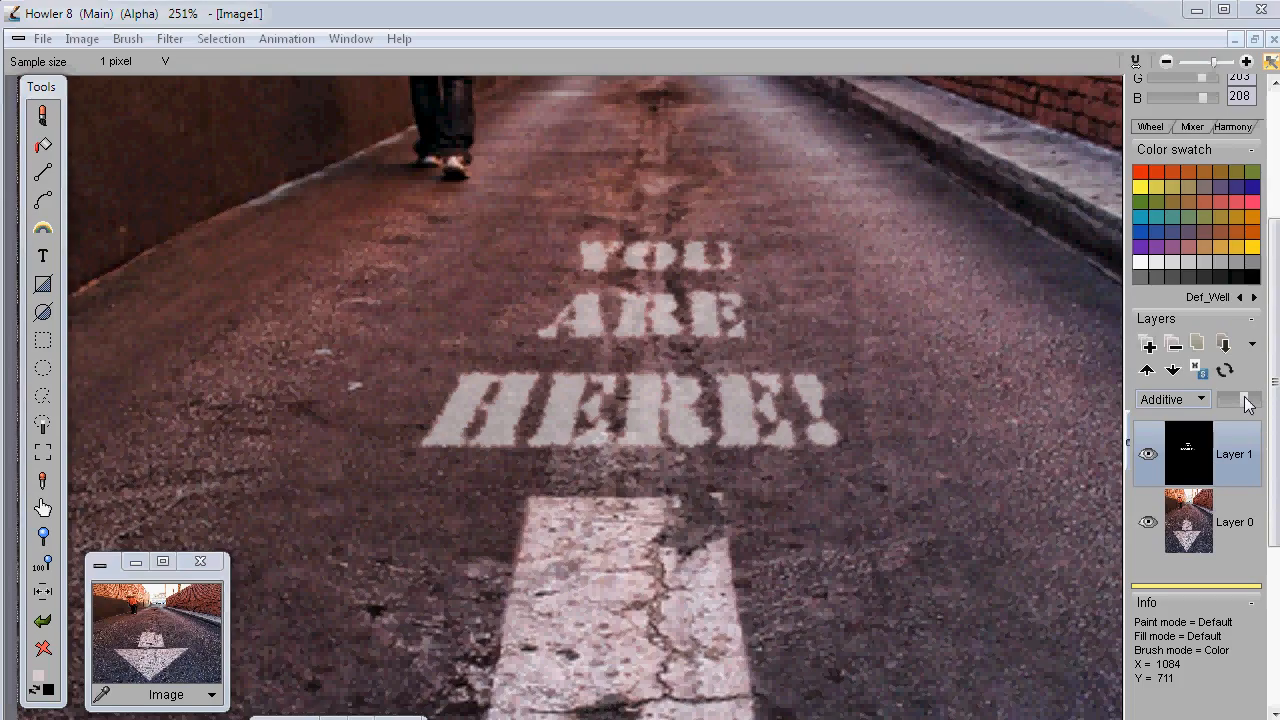
scroll(911, 401, "down", 3)
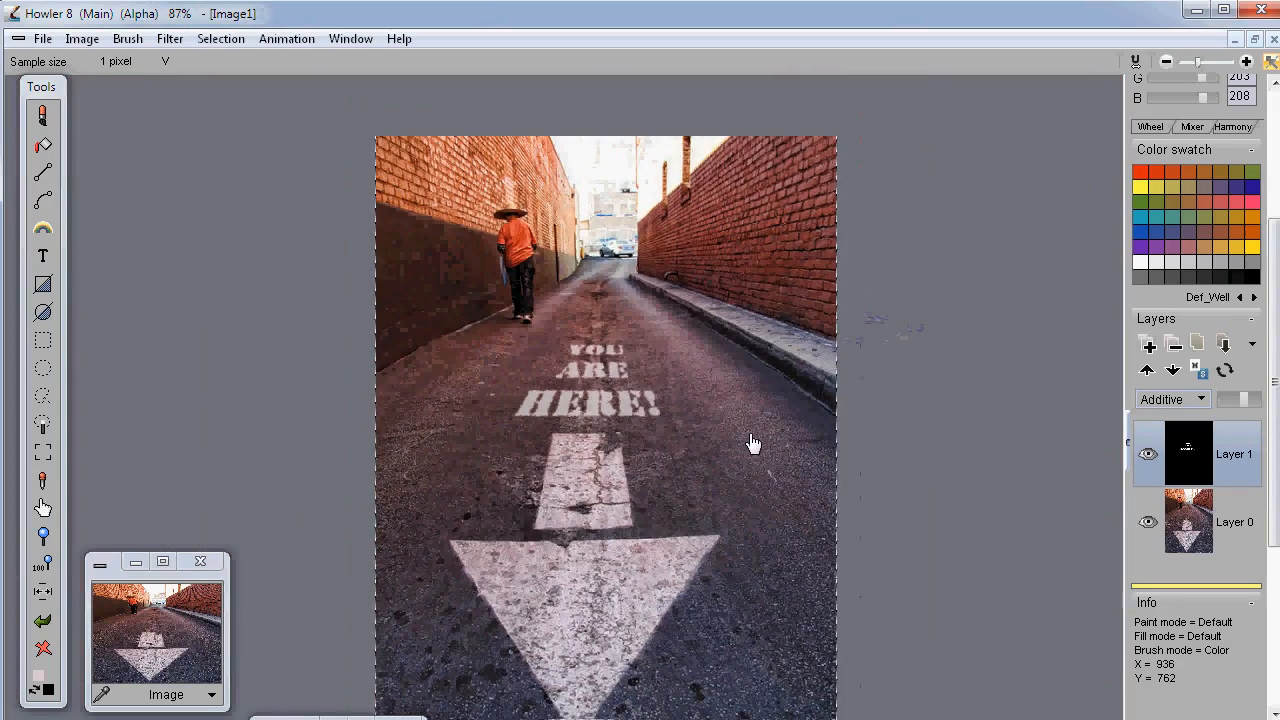
scroll(626, 391, "up", 3)
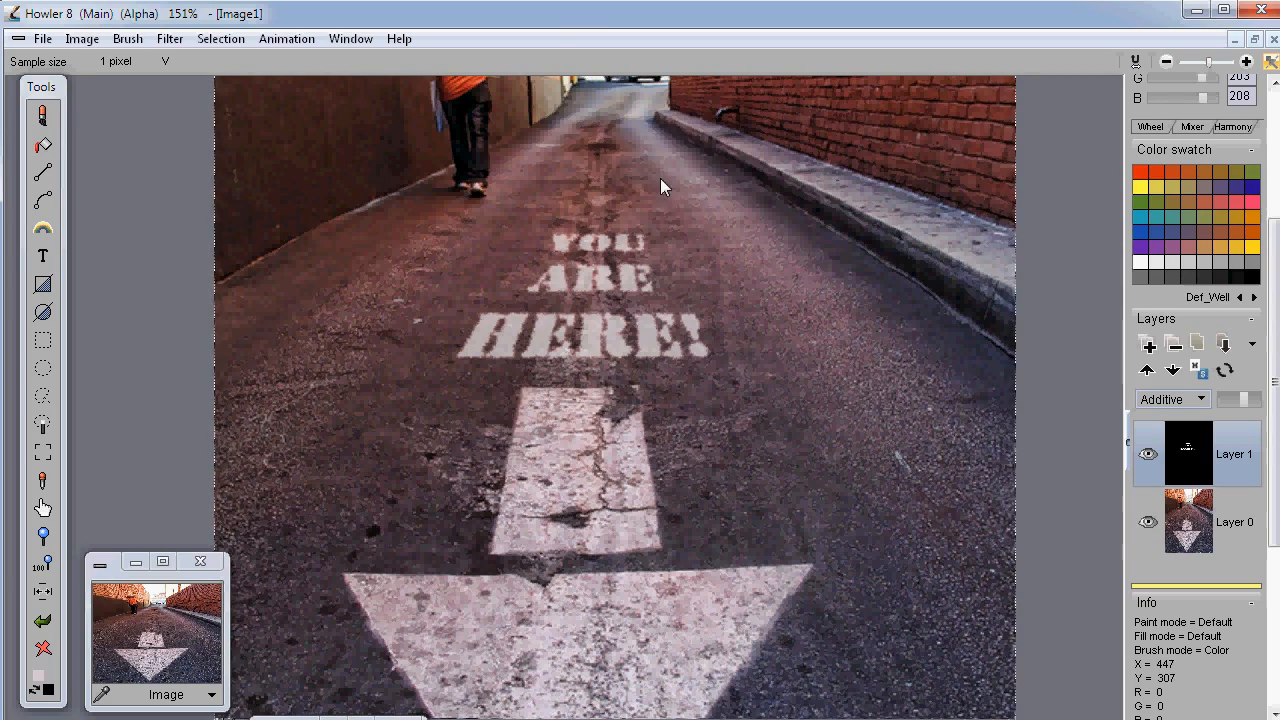
left_click_drag(660, 178, 614, 400)
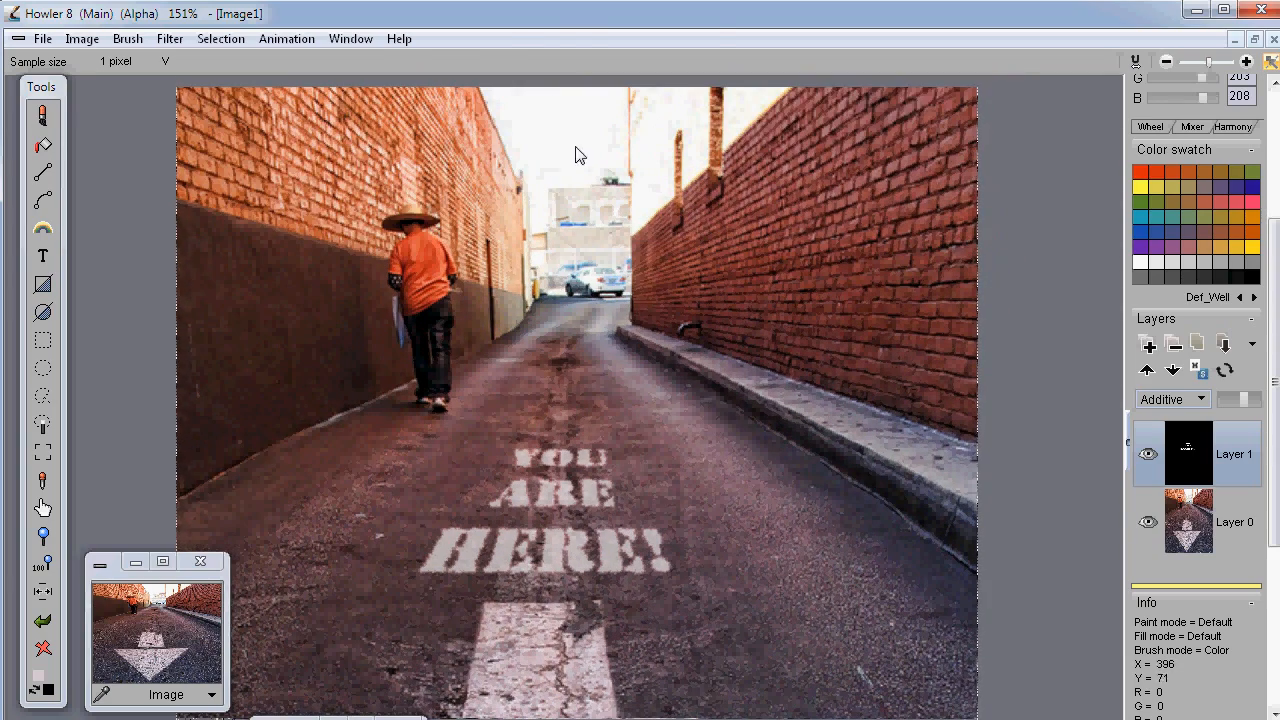
left_click_drag(586, 438, 607, 212)
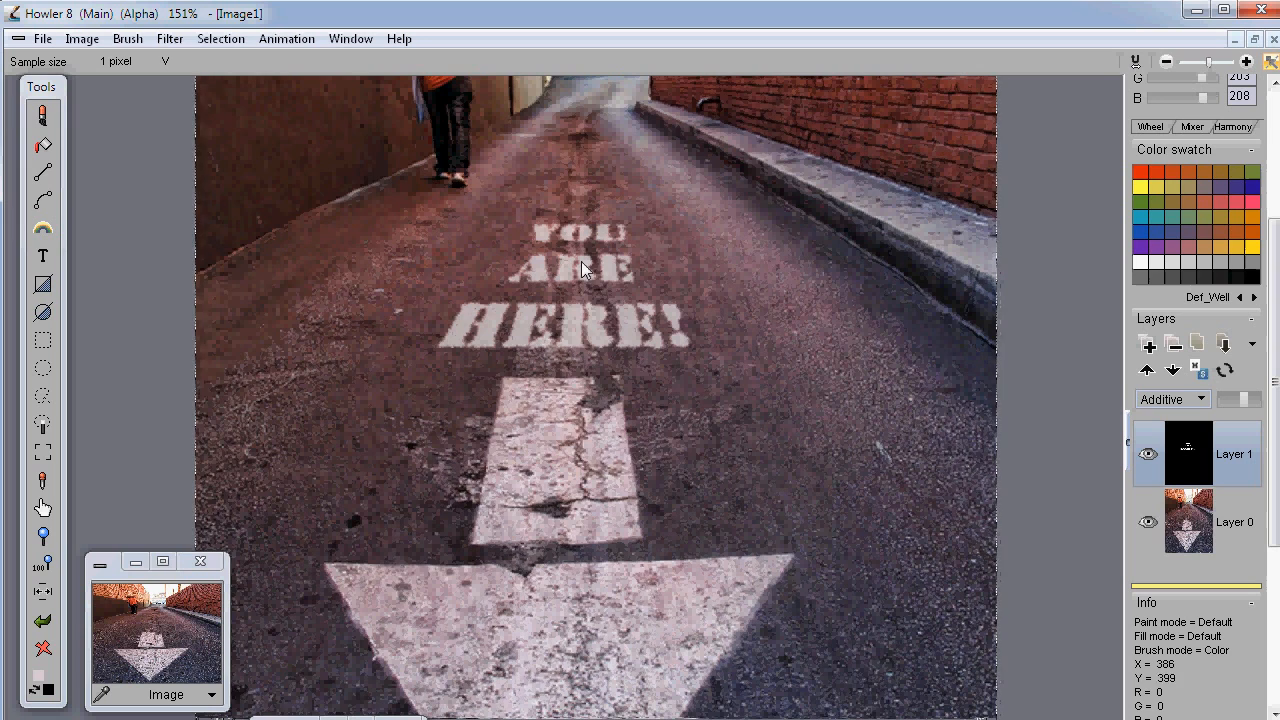
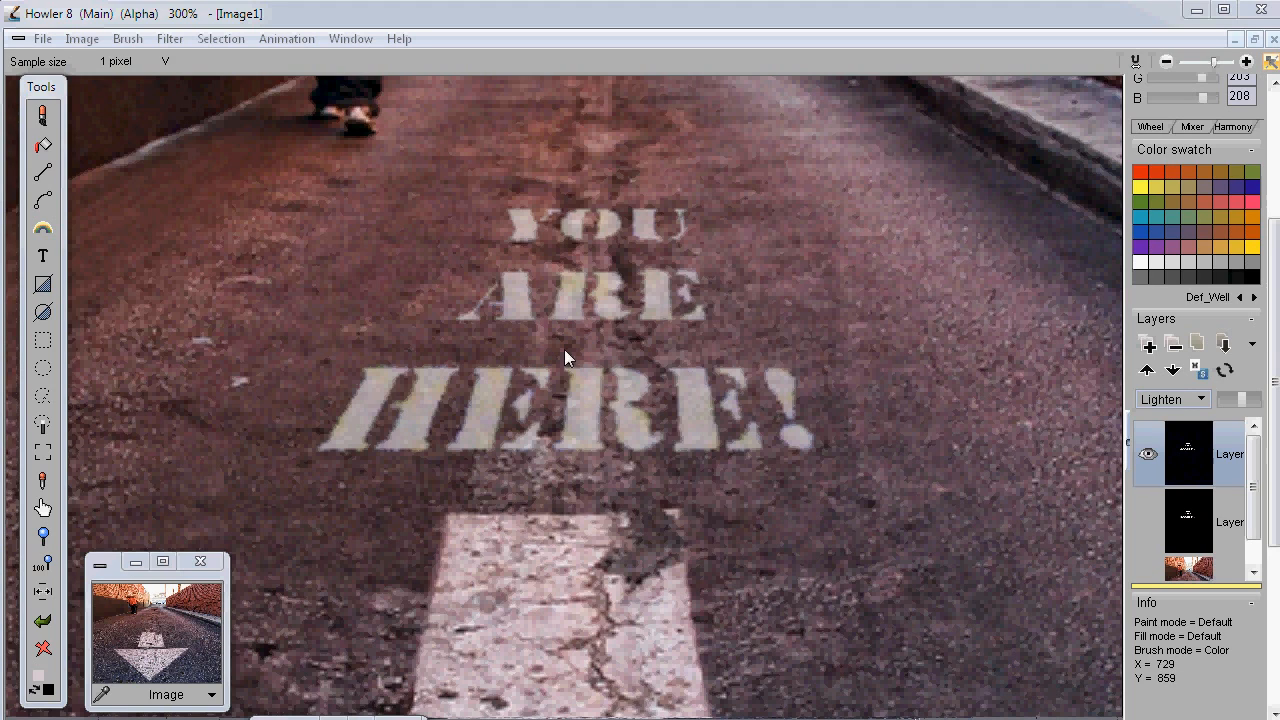
- Compare the two lettering layers by switching their visibility, leaving the upper Lighten layer hidden and the lower one shown
left_click(1147, 452)
left_click(1157, 515)
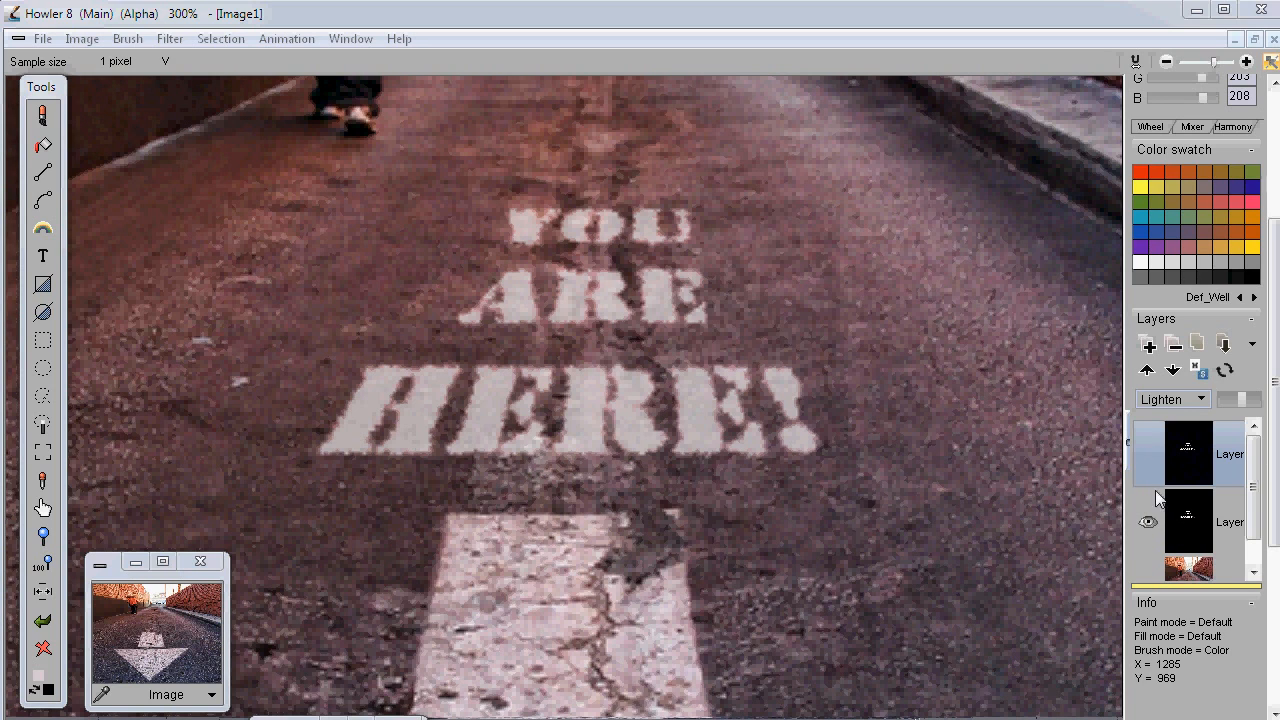
left_click(1148, 522)
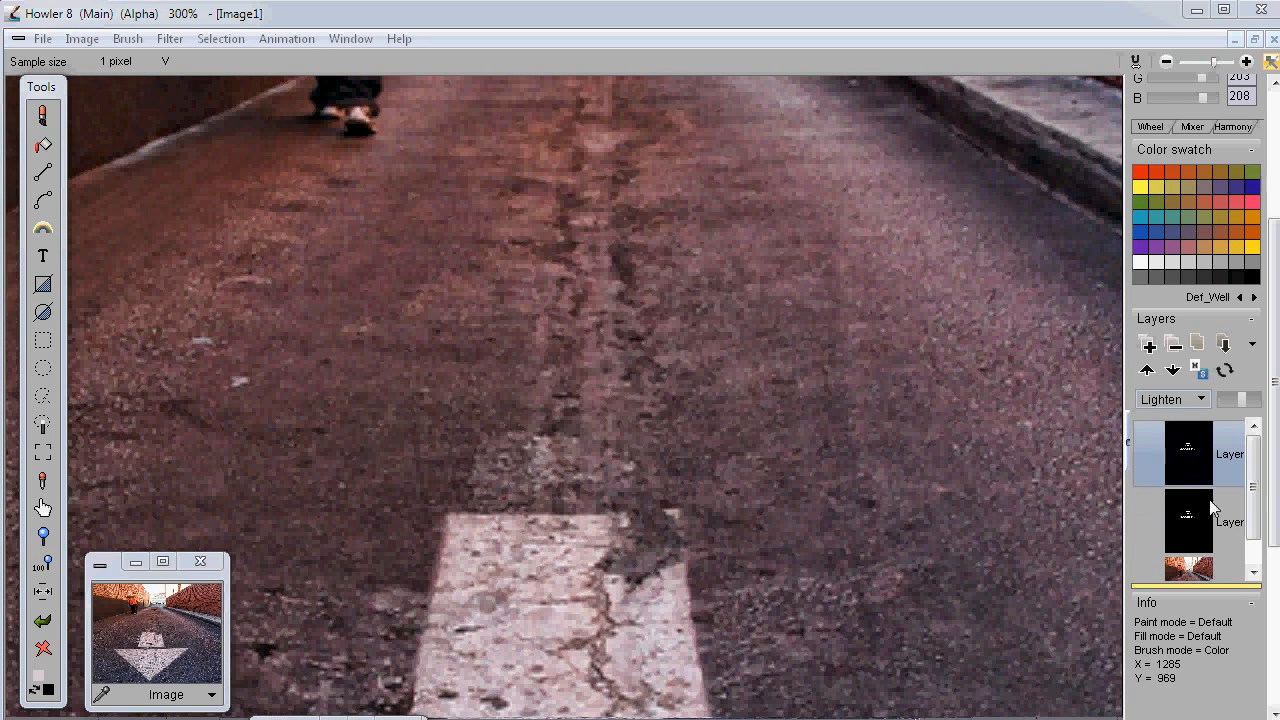
left_click(1148, 452)
left_click(1150, 450)
left_click(1148, 522)
left_click(1148, 522)
mouse_move(1257, 490)
left_mouse_down()
mouse_move(1258, 515)
mouse_move(1257, 488)
left_mouse_up()
left_click(1148, 522)
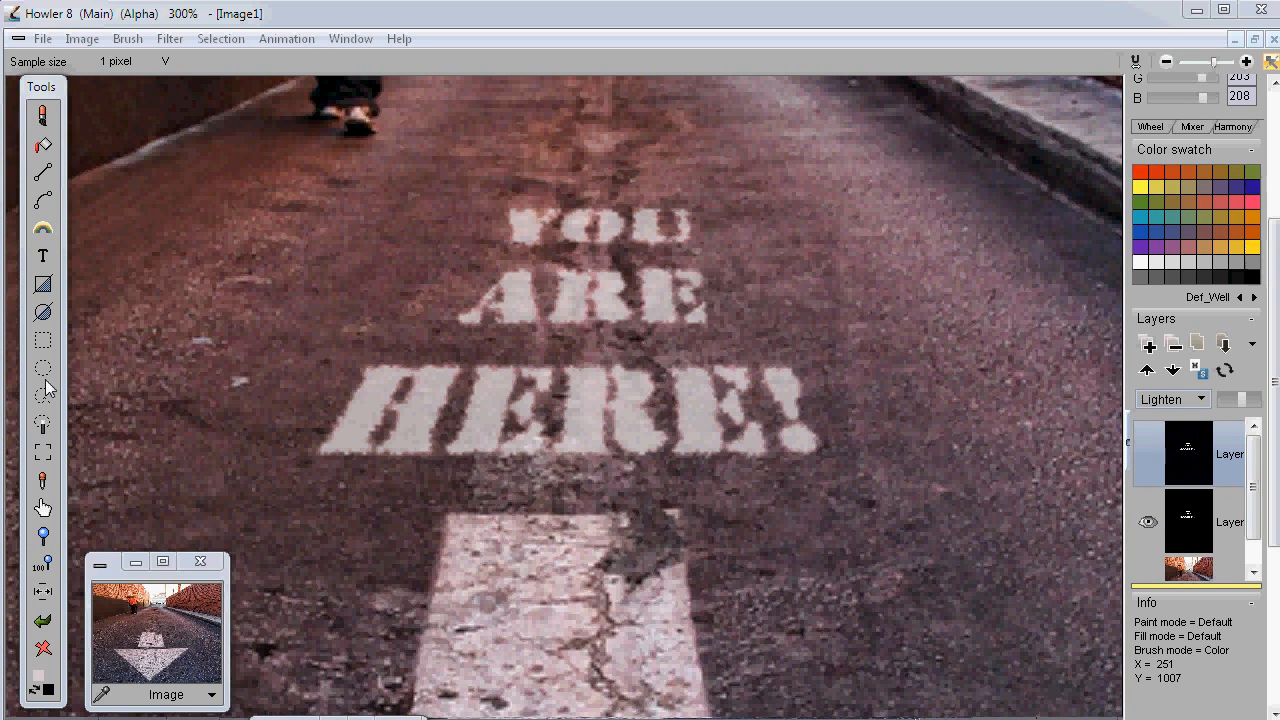
- Outline the lettering with a rectangular selection, replaced by a freehand lasso loop around all three words
left_click(43, 342)
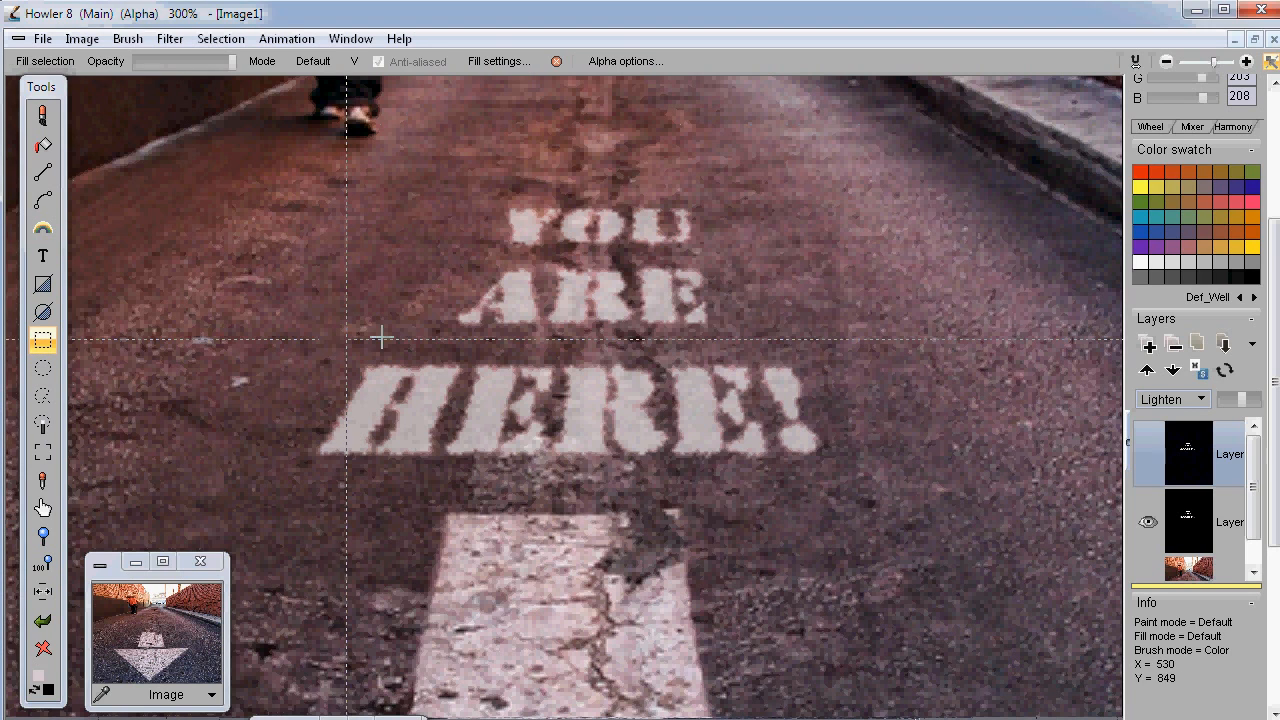
left_click_drag(310, 180, 866, 494)
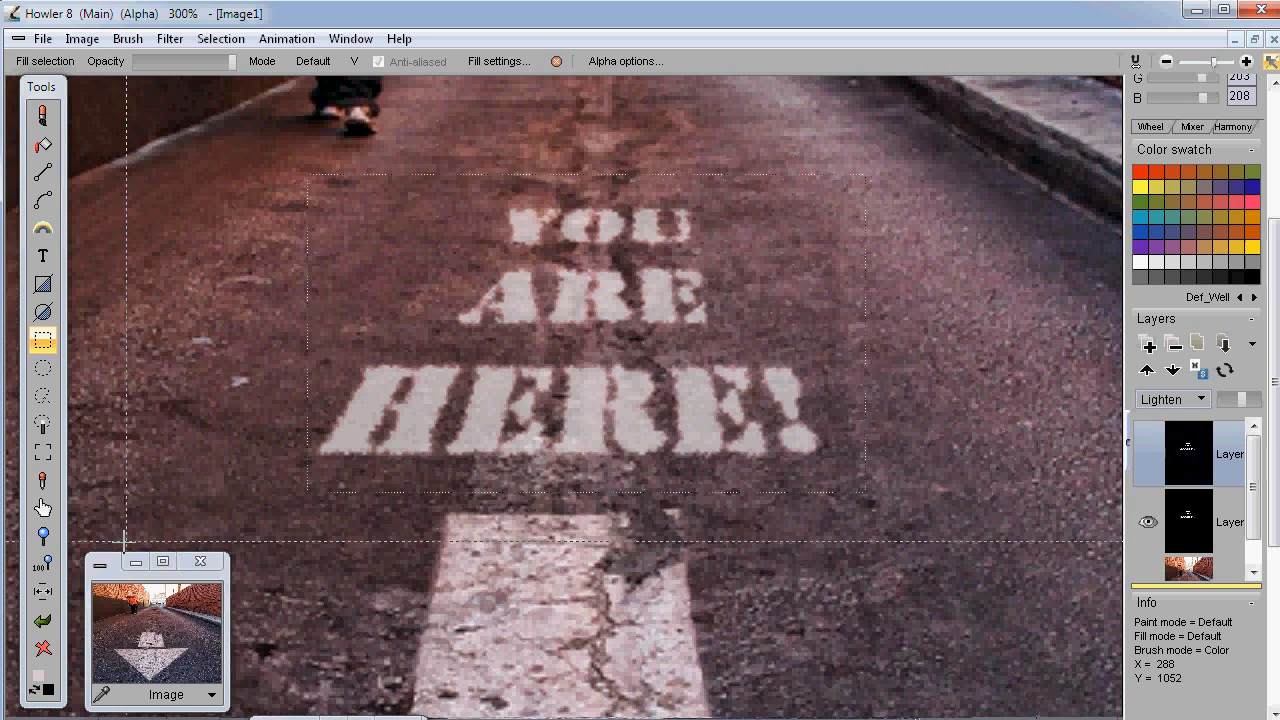
left_click(43, 396)
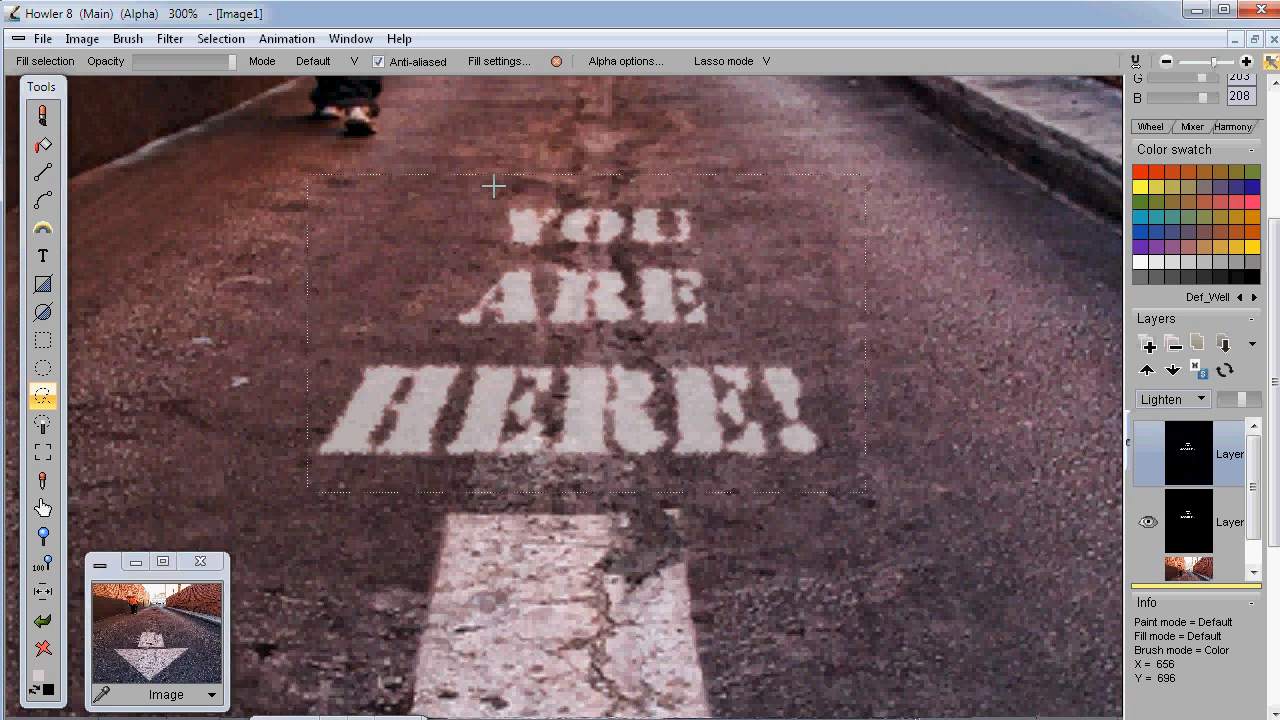
mouse_move(493, 181)
left_mouse_down()
mouse_move(340, 280)
mouse_move(277, 457)
mouse_move(752, 505)
mouse_move(888, 347)
mouse_move(749, 202)
mouse_move(610, 172)
mouse_move(504, 182)
left_mouse_up()
- Hide the lower lettering layer, make the road photo layer active and display the selection mask as a color overlay
left_click(1147, 521)
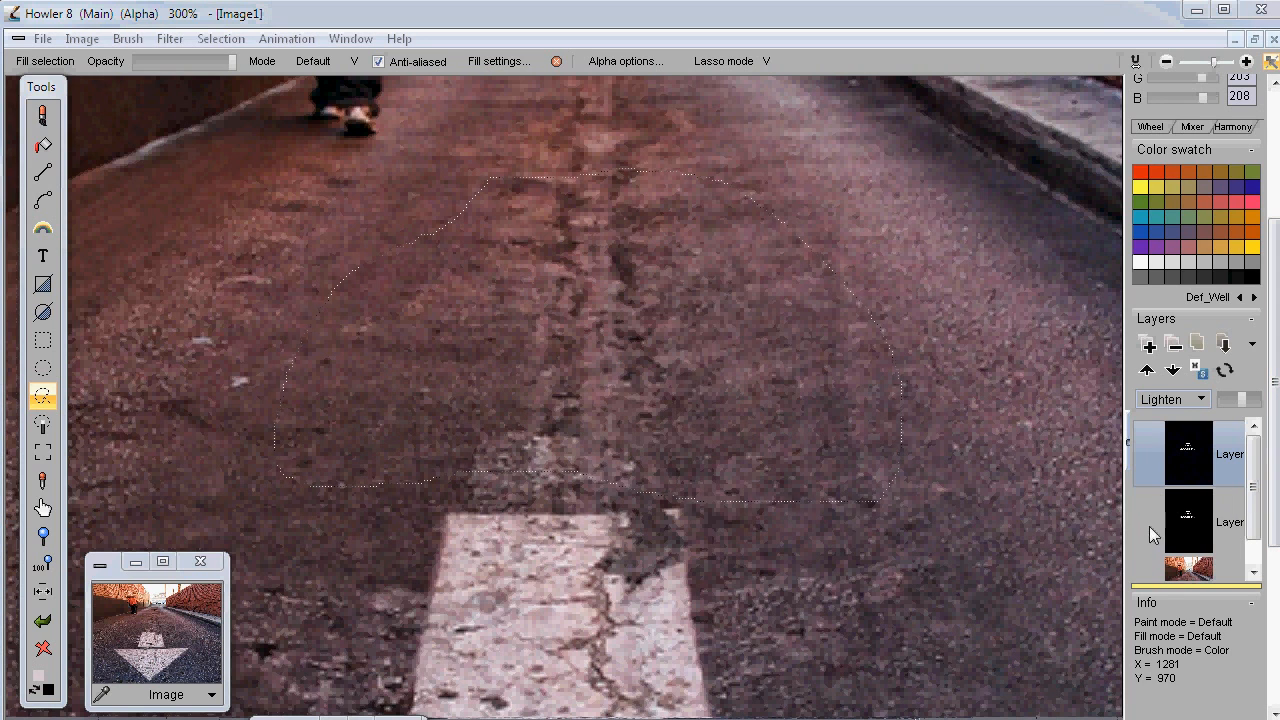
left_click(1205, 570)
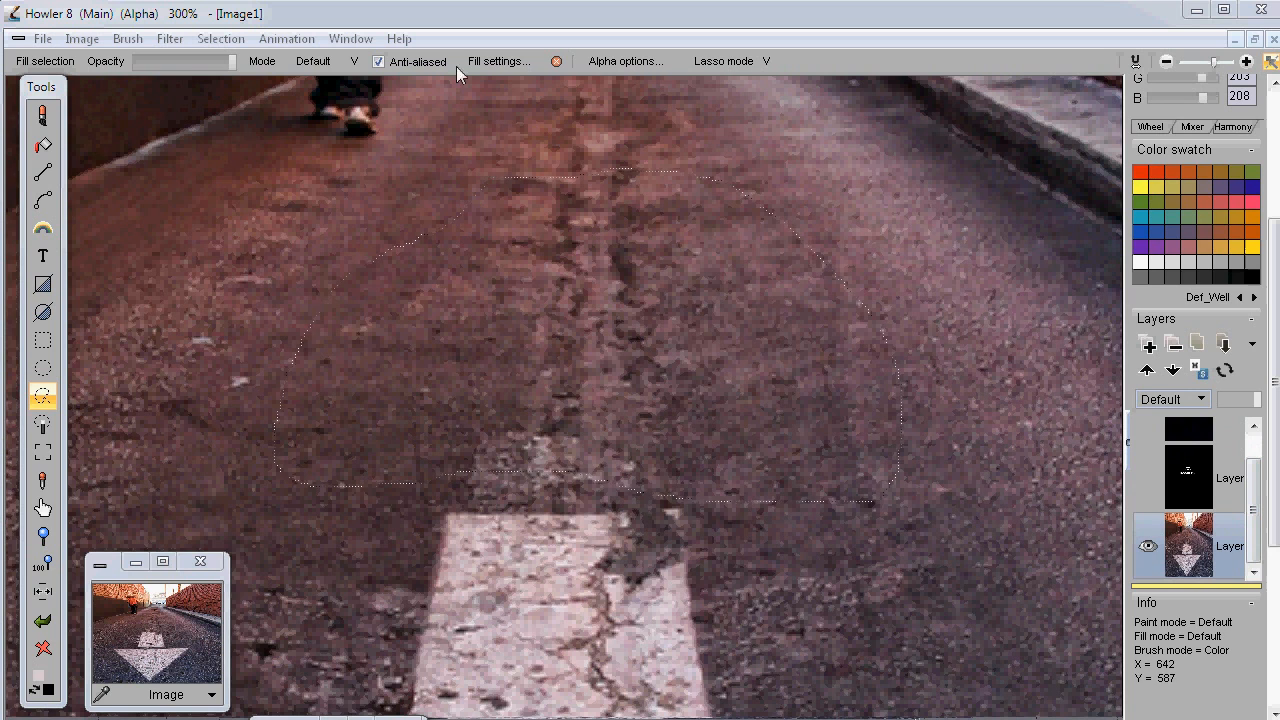
left_click(222, 39)
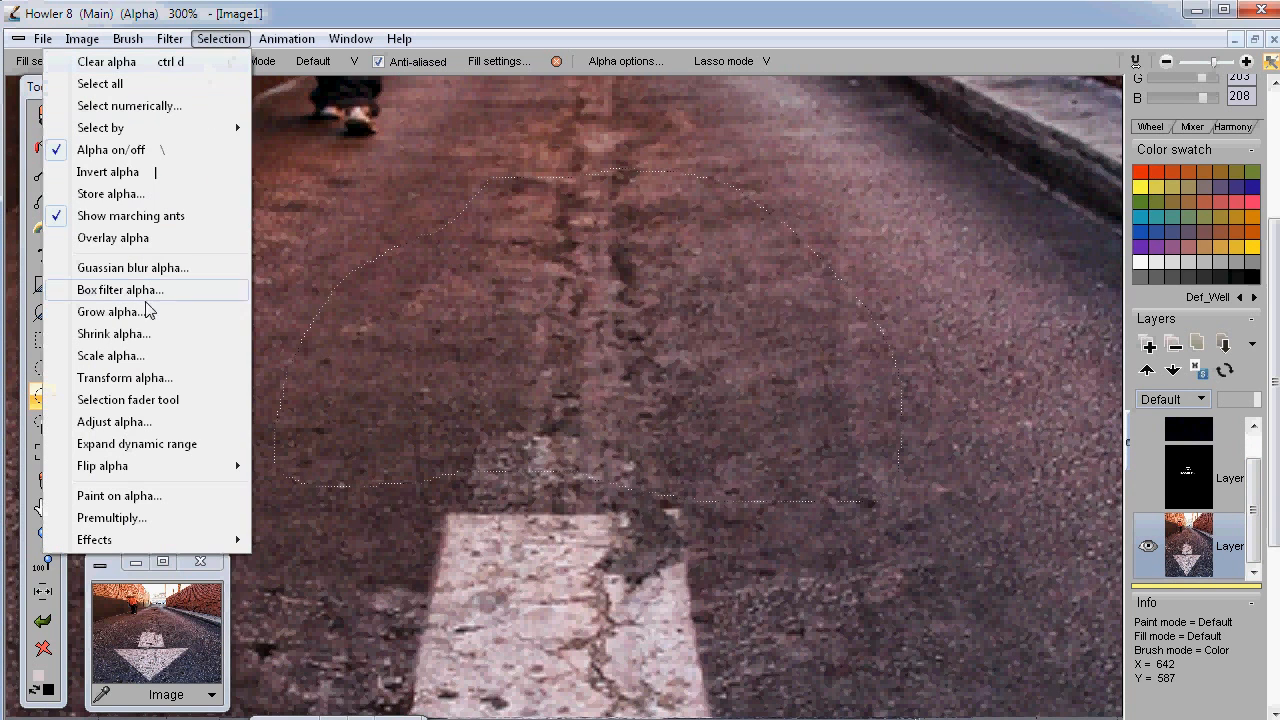
left_click(133, 239)
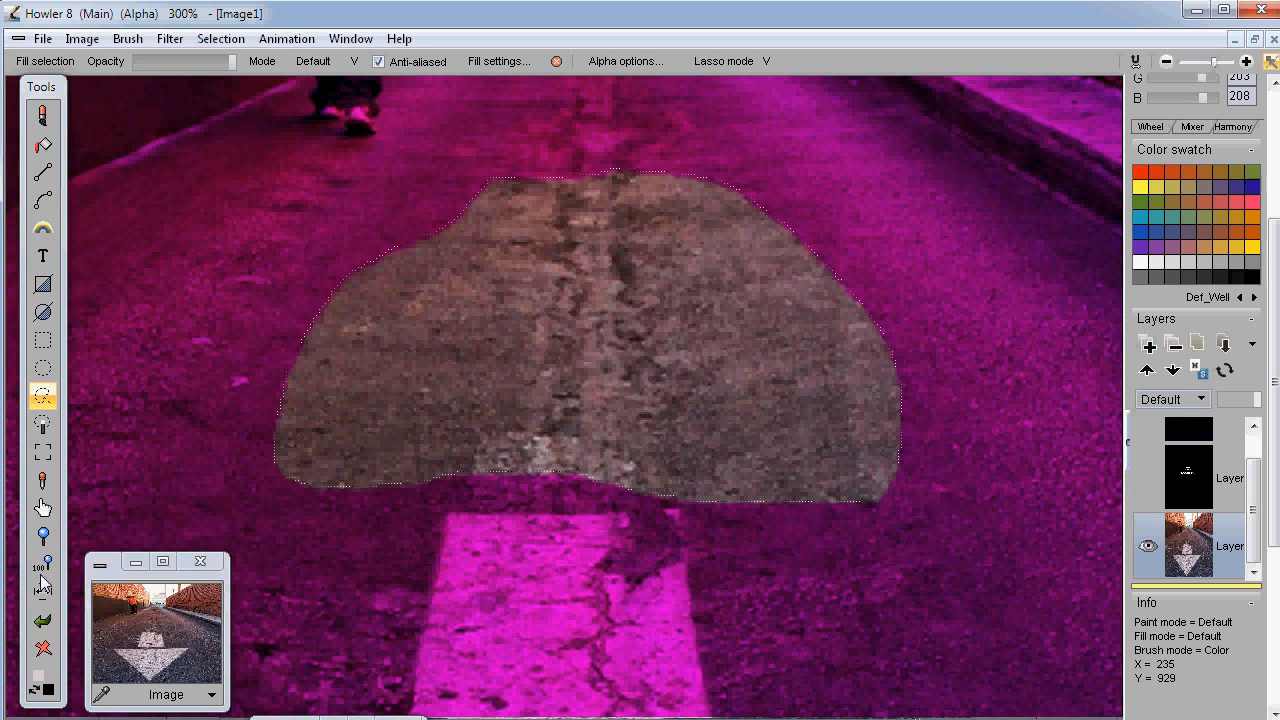
- Replace the lasso with a rectangular selection of the road just above the arrow, and check its coverage against the lettering
left_click(43, 342)
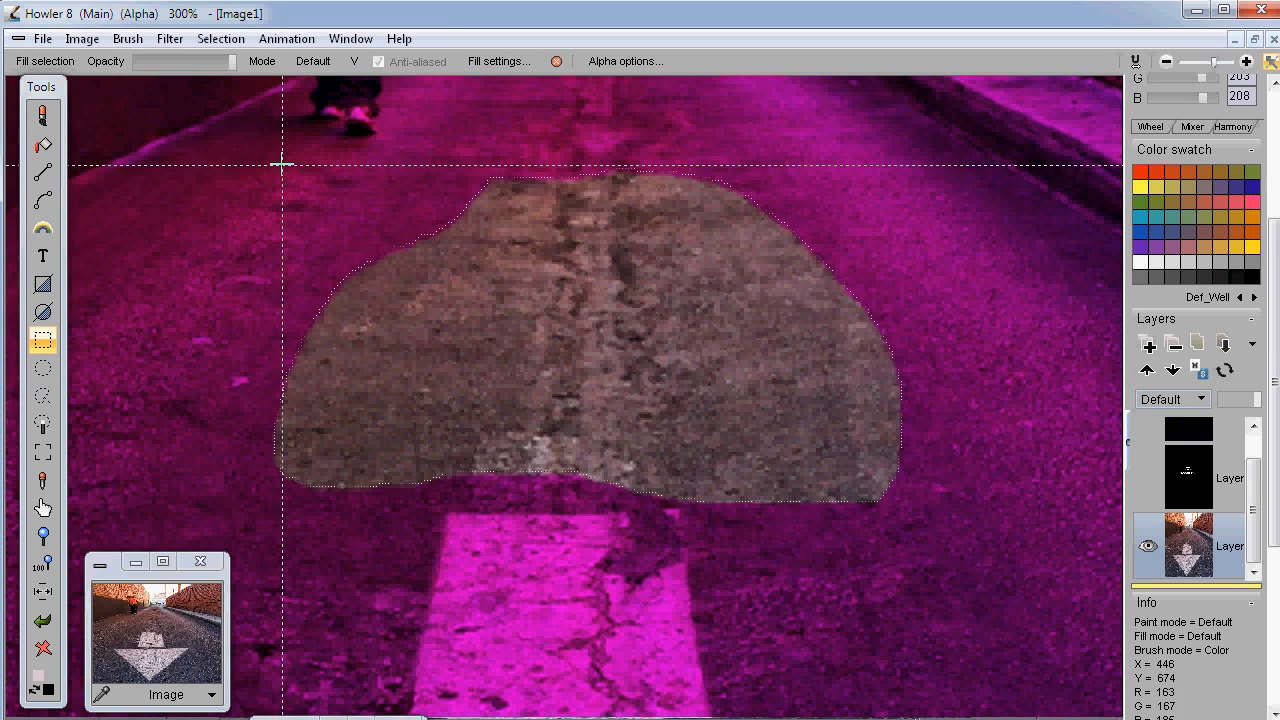
mouse_move(869, 503)
left_mouse_down()
mouse_move(933, 521)
mouse_move(914, 511)
left_mouse_up()
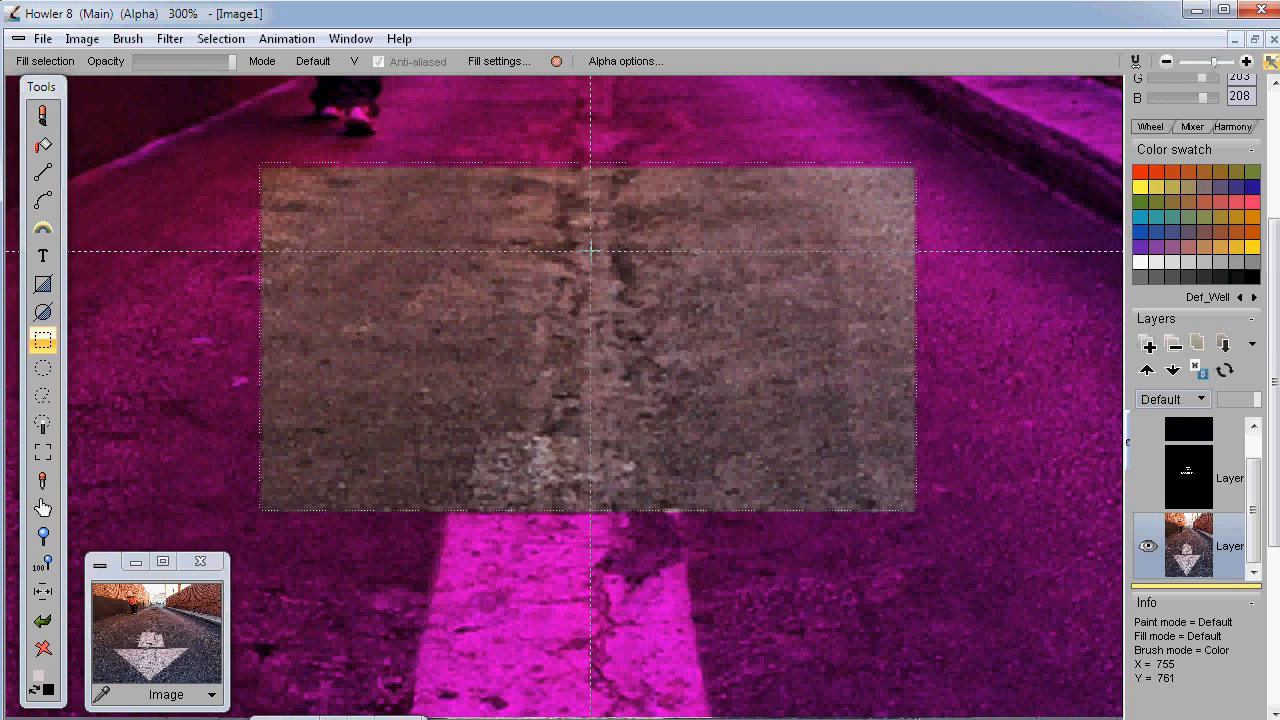
left_click(1147, 478)
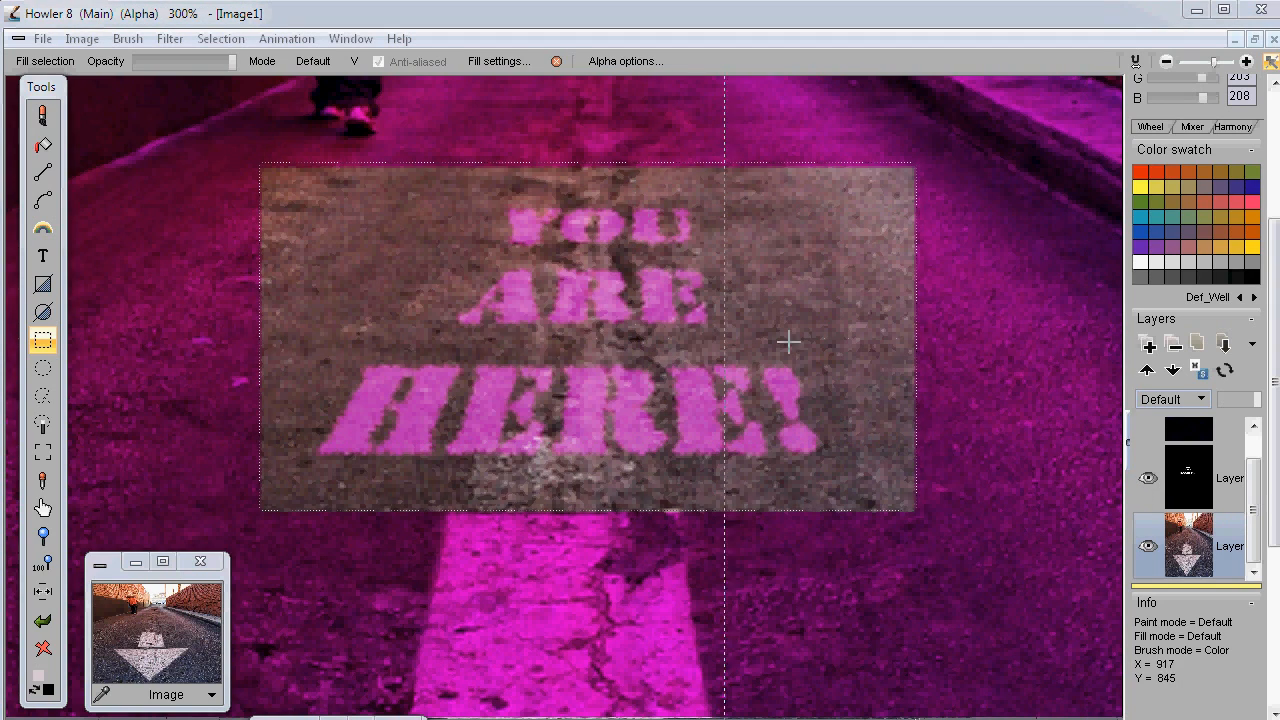
left_click(1148, 478)
- Capture the selected rectangle of road texture as a custom brush
left_click(378, 62)
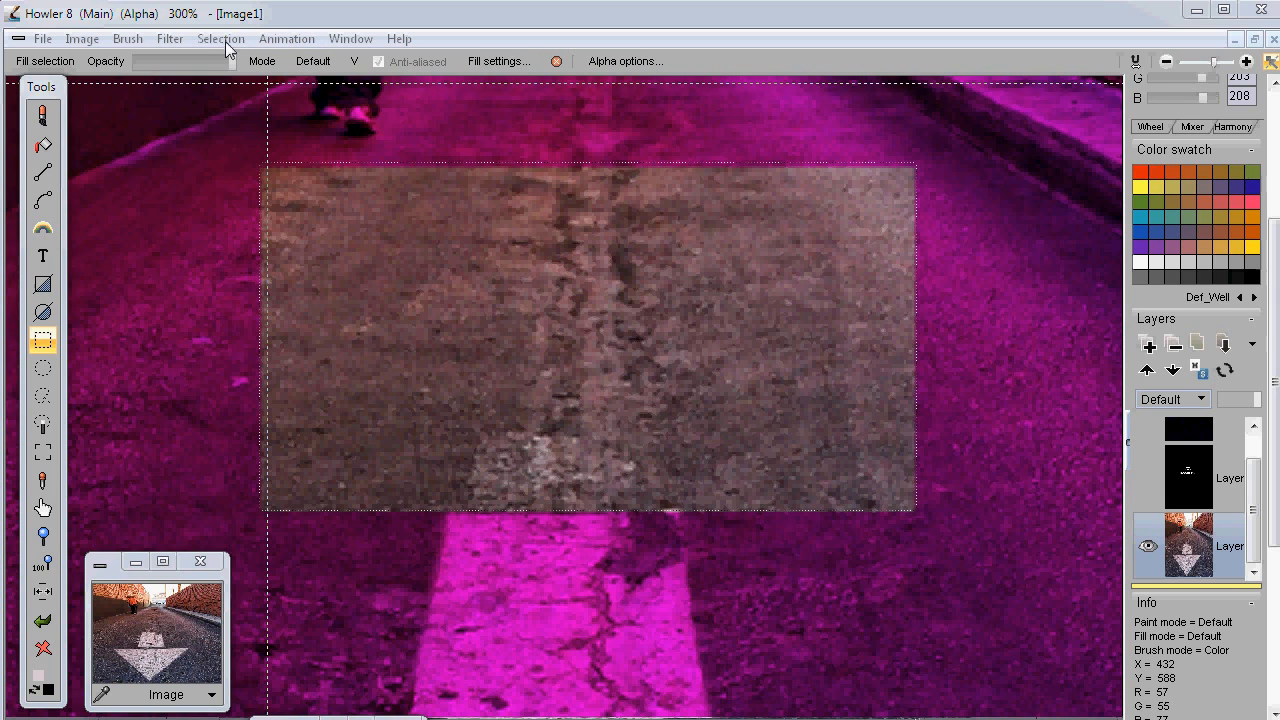
left_click(127, 38)
mouse_move(169, 38)
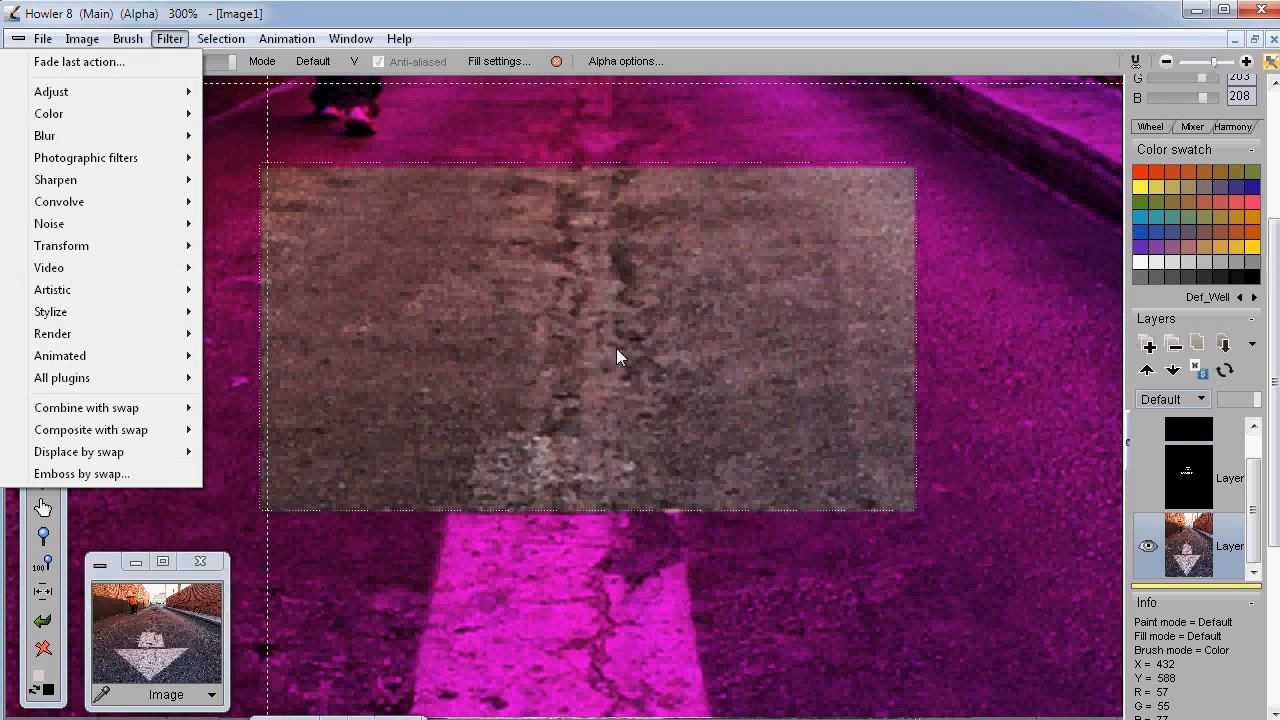
mouse_move(127, 38)
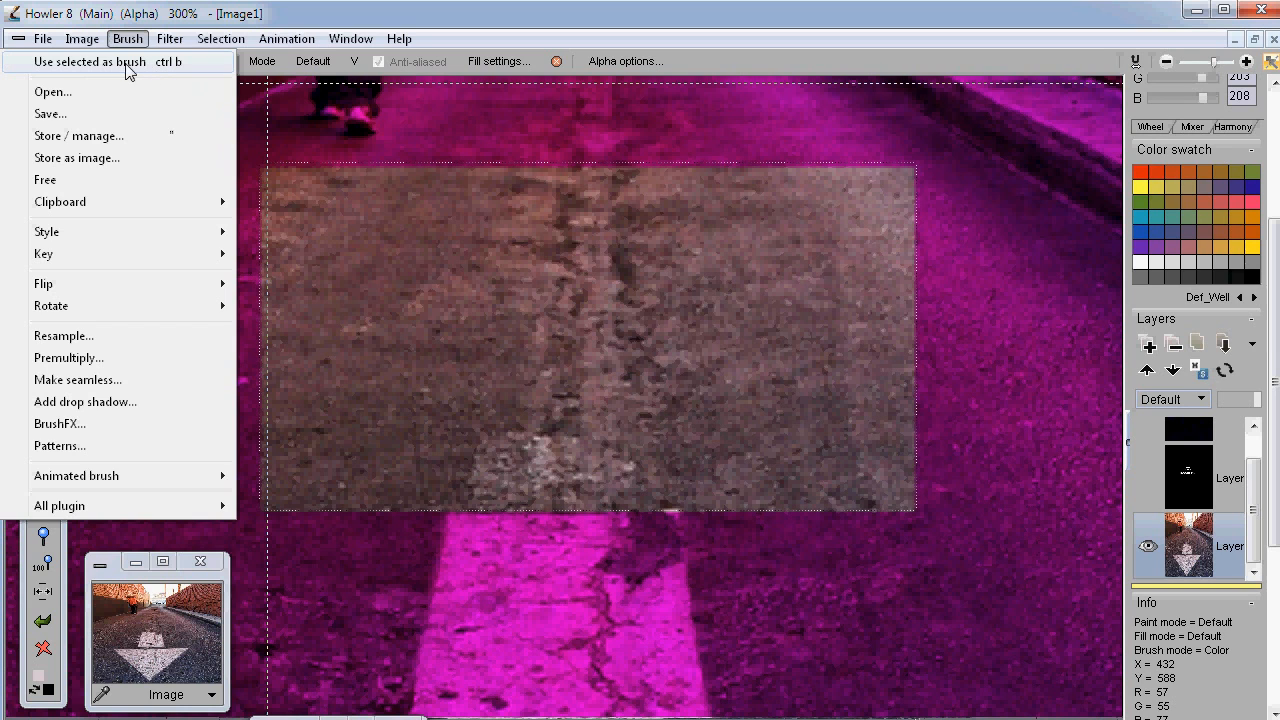
left_click(187, 62)
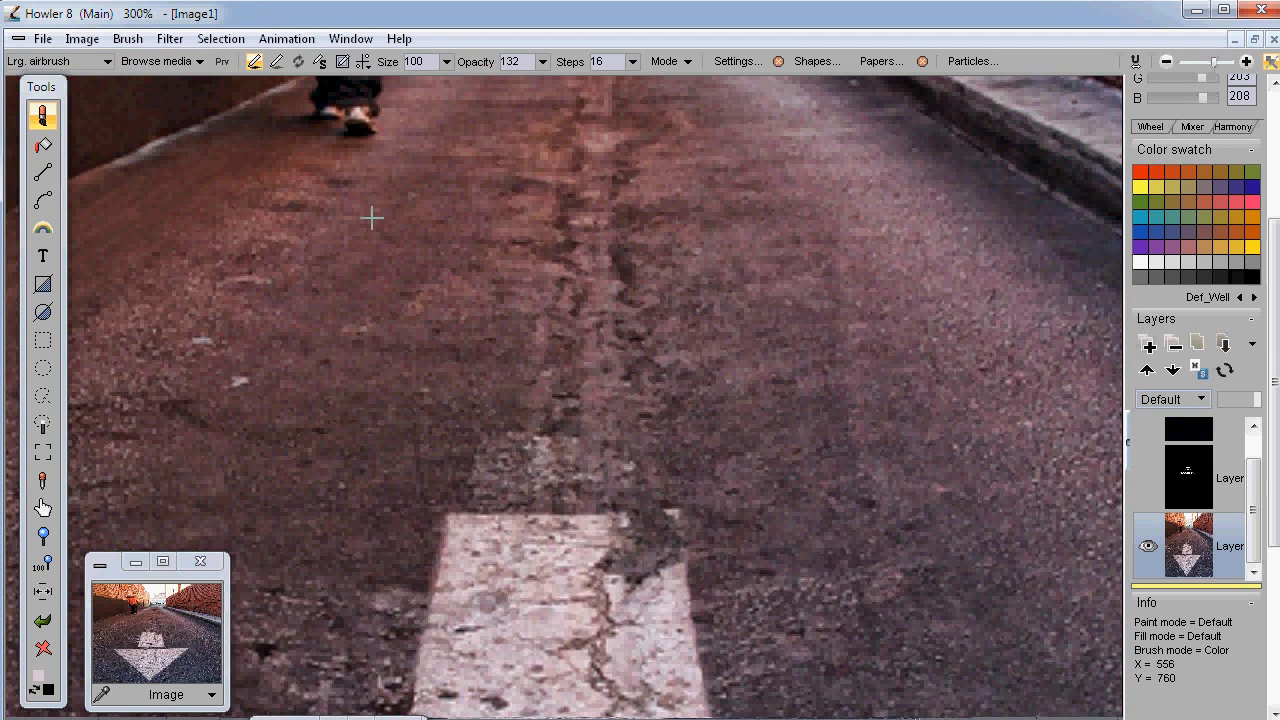
- Preview the road-texture brush on the canvas at opacity 255 and enable the paper texture
left_click(222, 62)
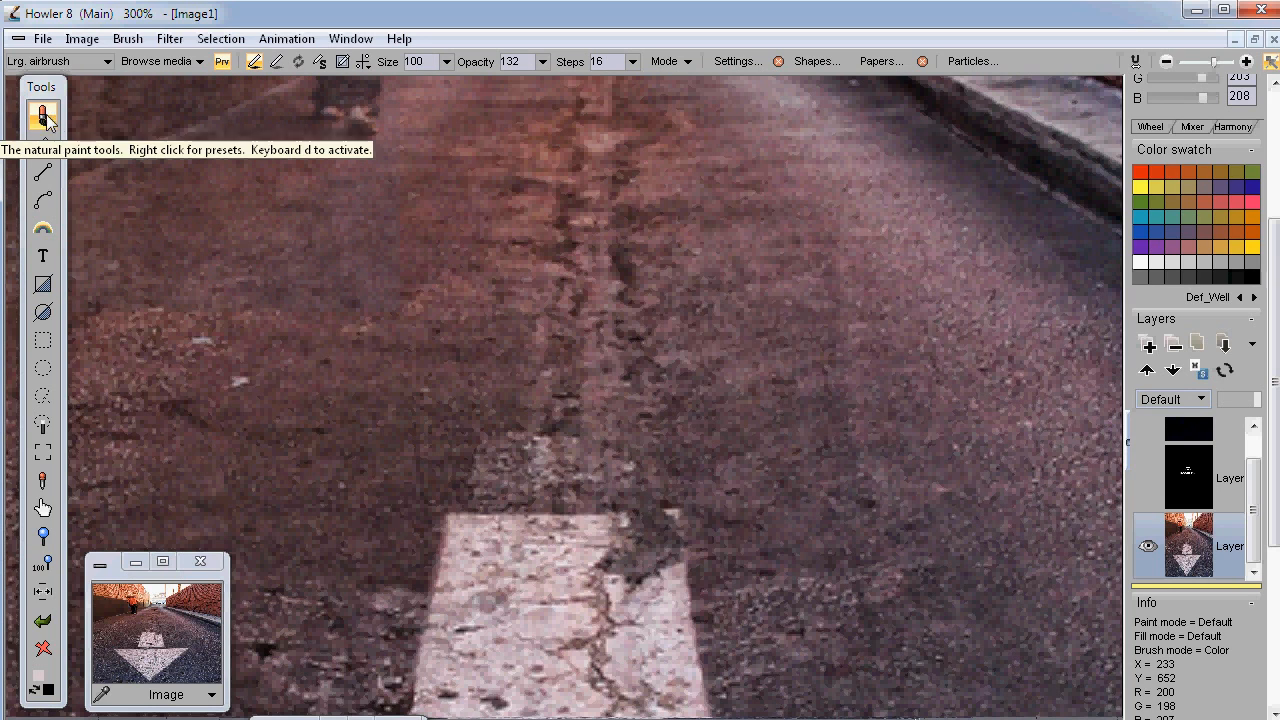
left_click(543, 63)
left_click_drag(494, 85, 553, 86)
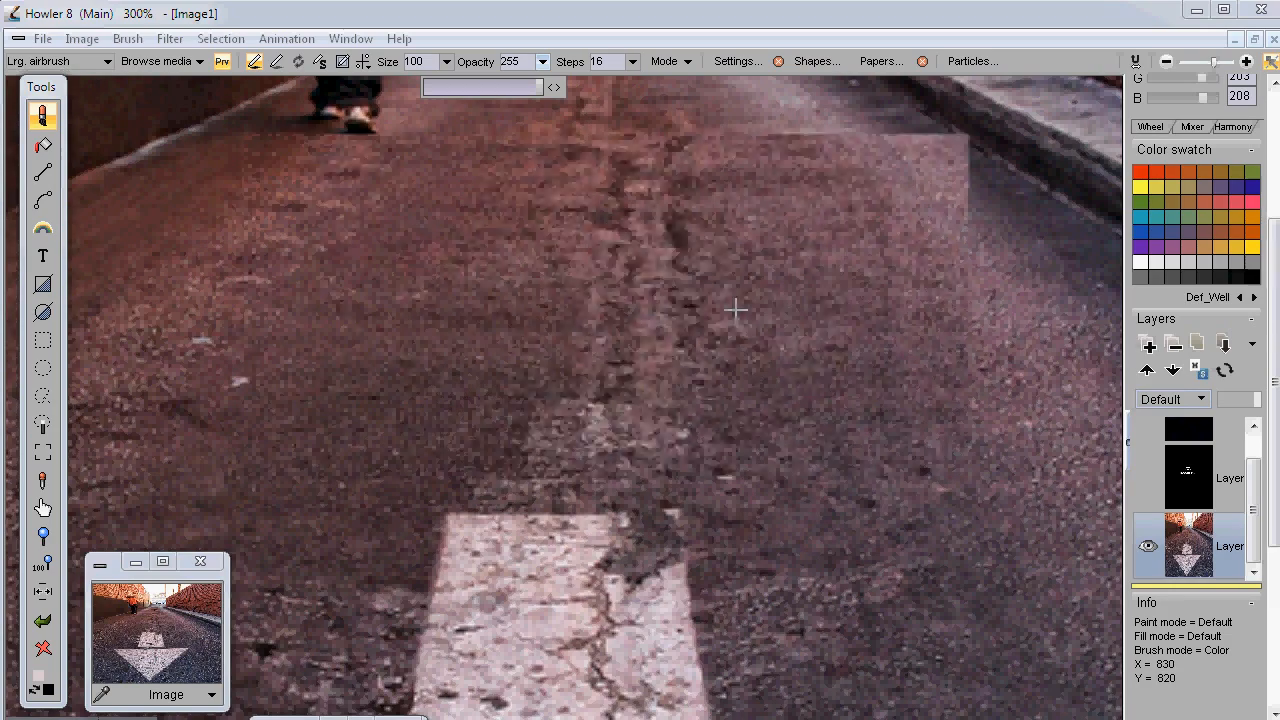
left_click(1274, 117)
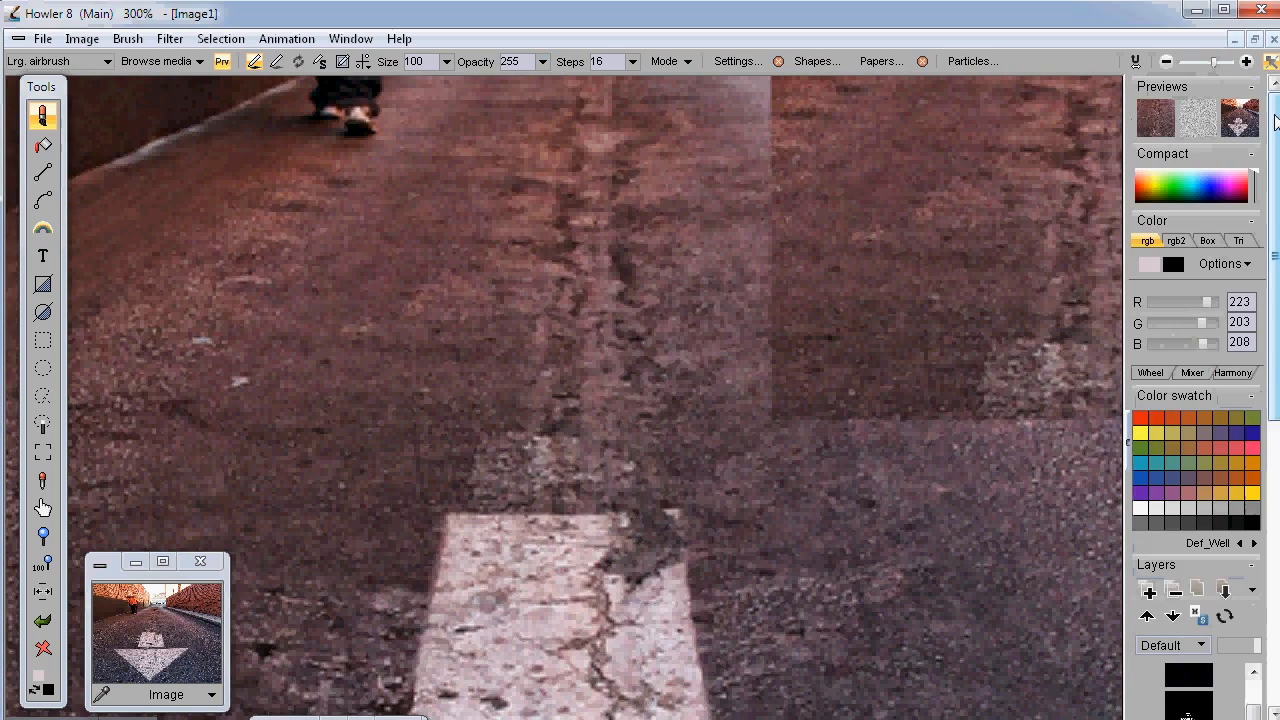
left_click(1199, 125)
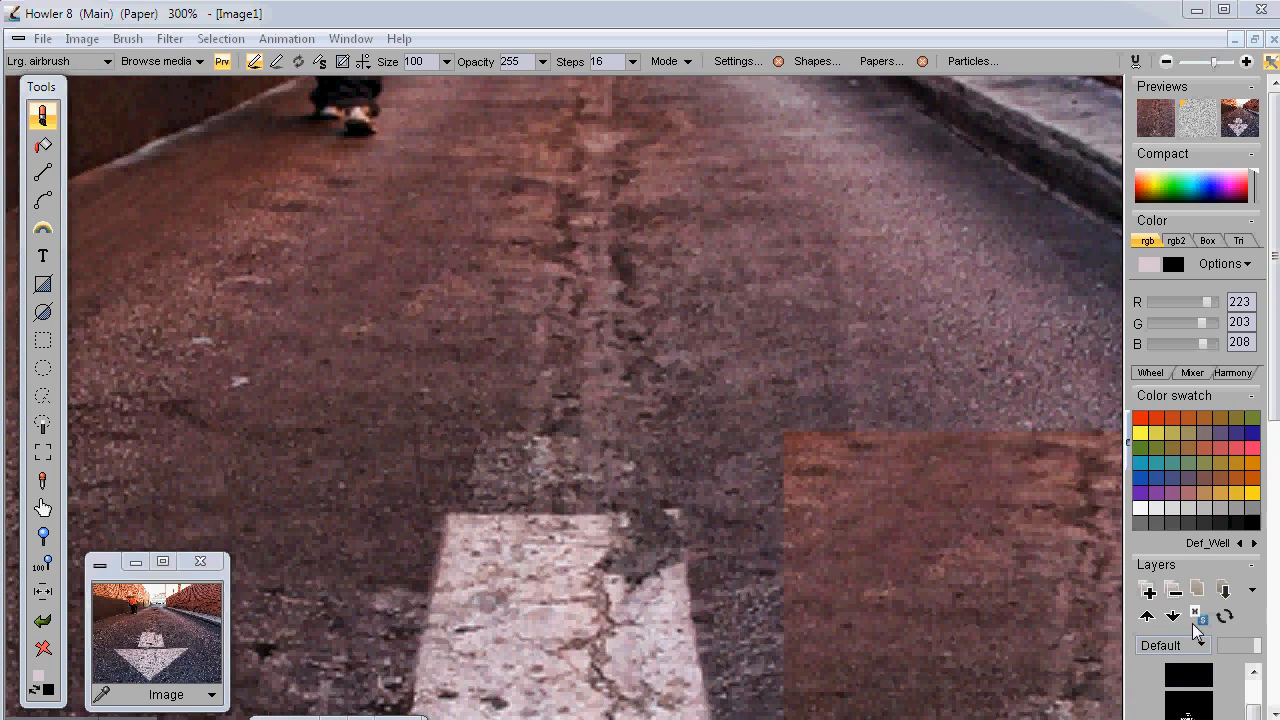
- Show the lower lettering layer again, turn off the brush preview and make that Additive layer active
scroll(1155, 423, "down", 5)
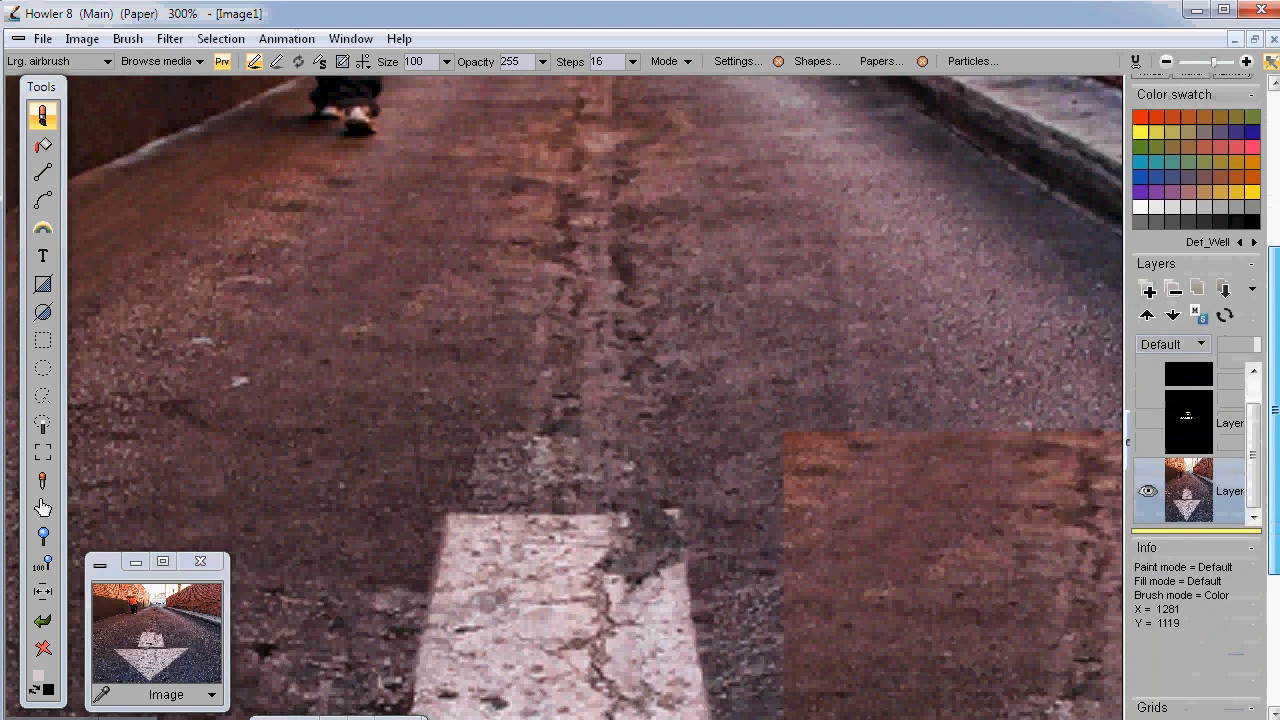
left_click(1151, 423)
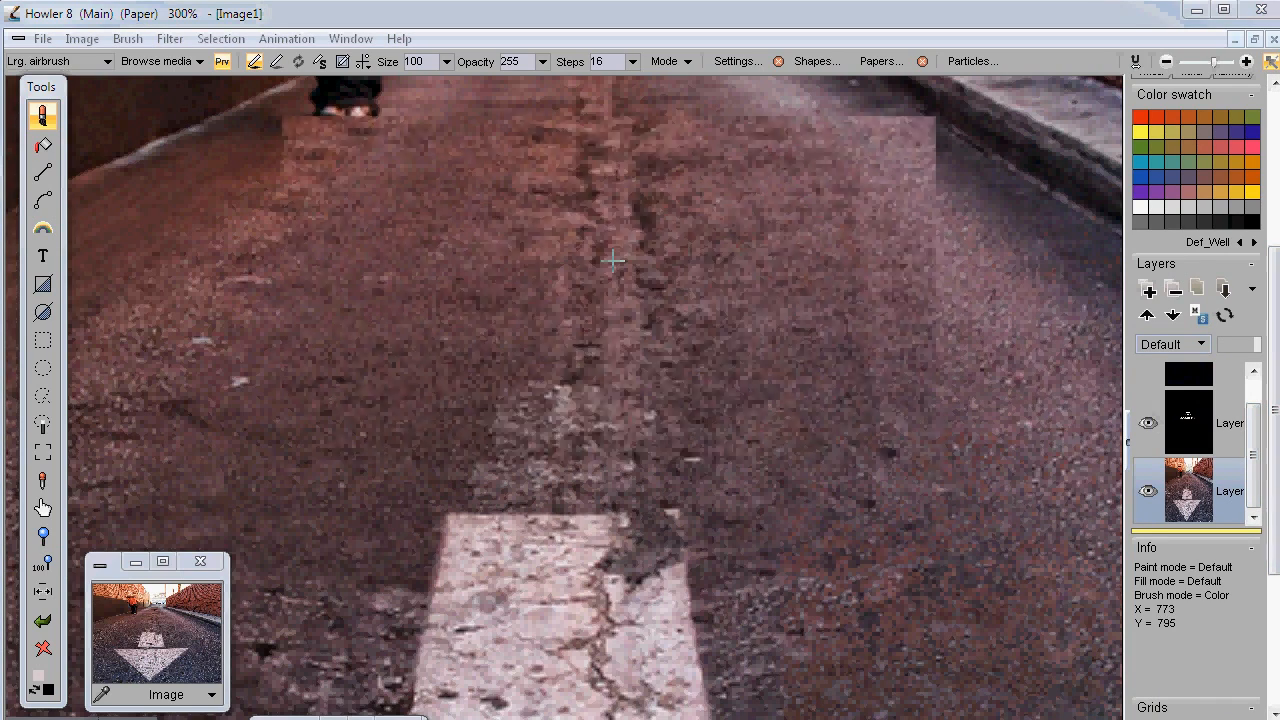
left_click(222, 61)
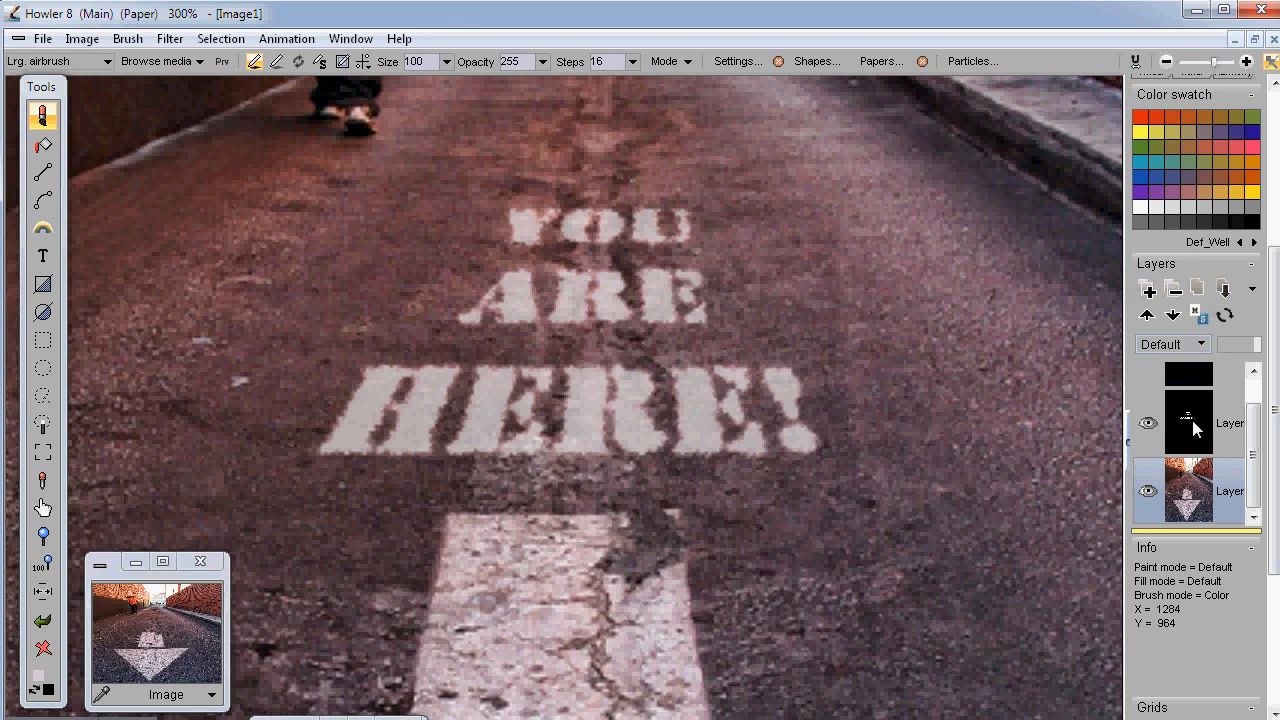
left_click(1229, 426)
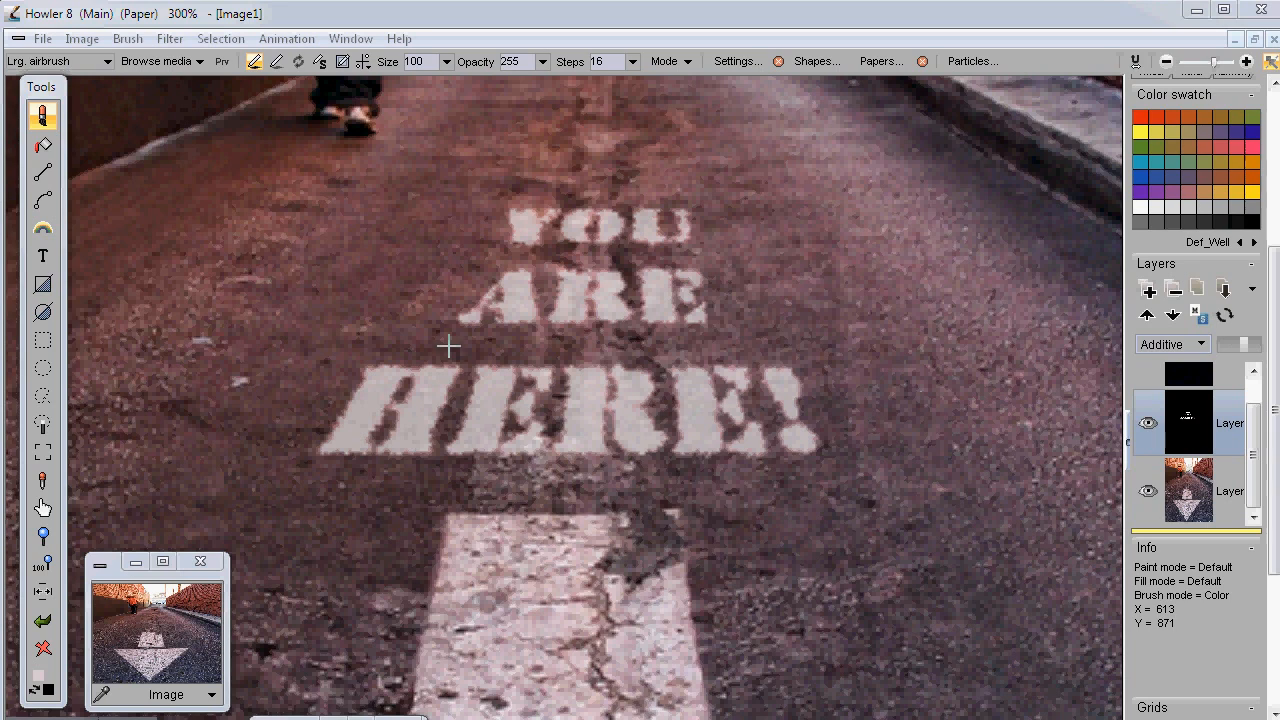
- Try applying the current paper texture to the lettering layer with the Artistic filter at paper level 239
left_click(168, 39)
mouse_move(104, 338)
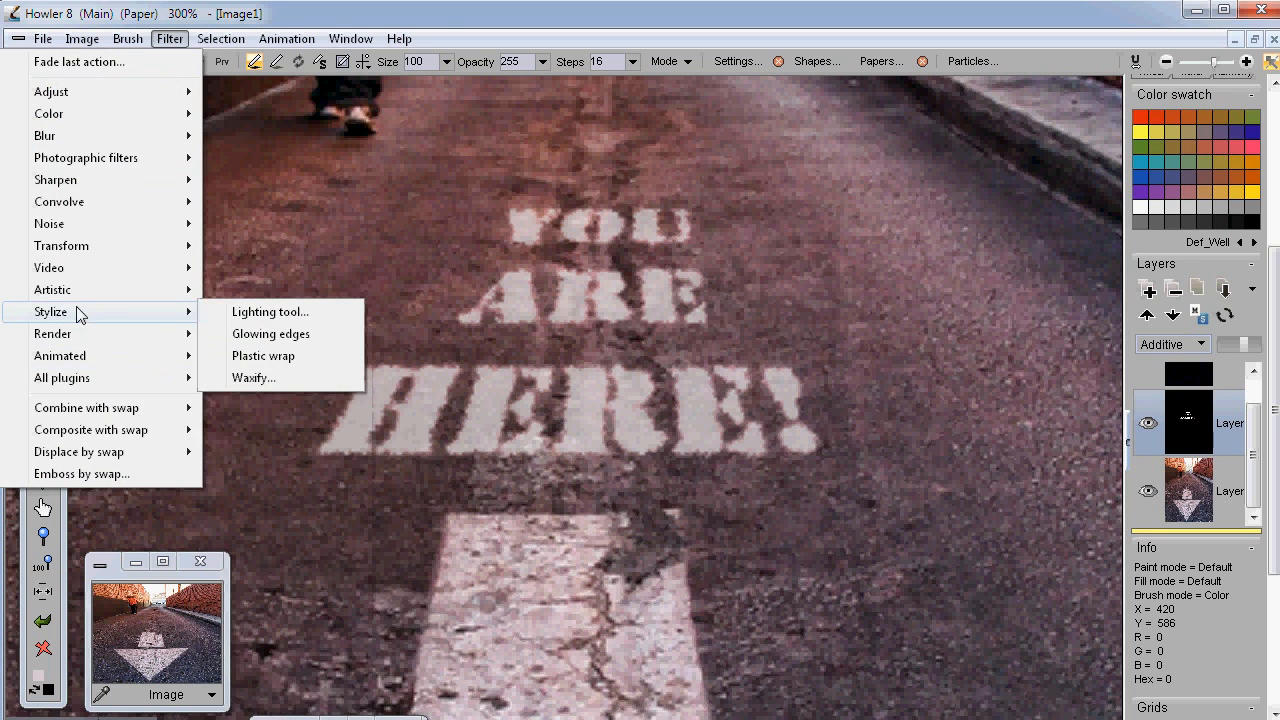
mouse_move(83, 317)
mouse_move(84, 292)
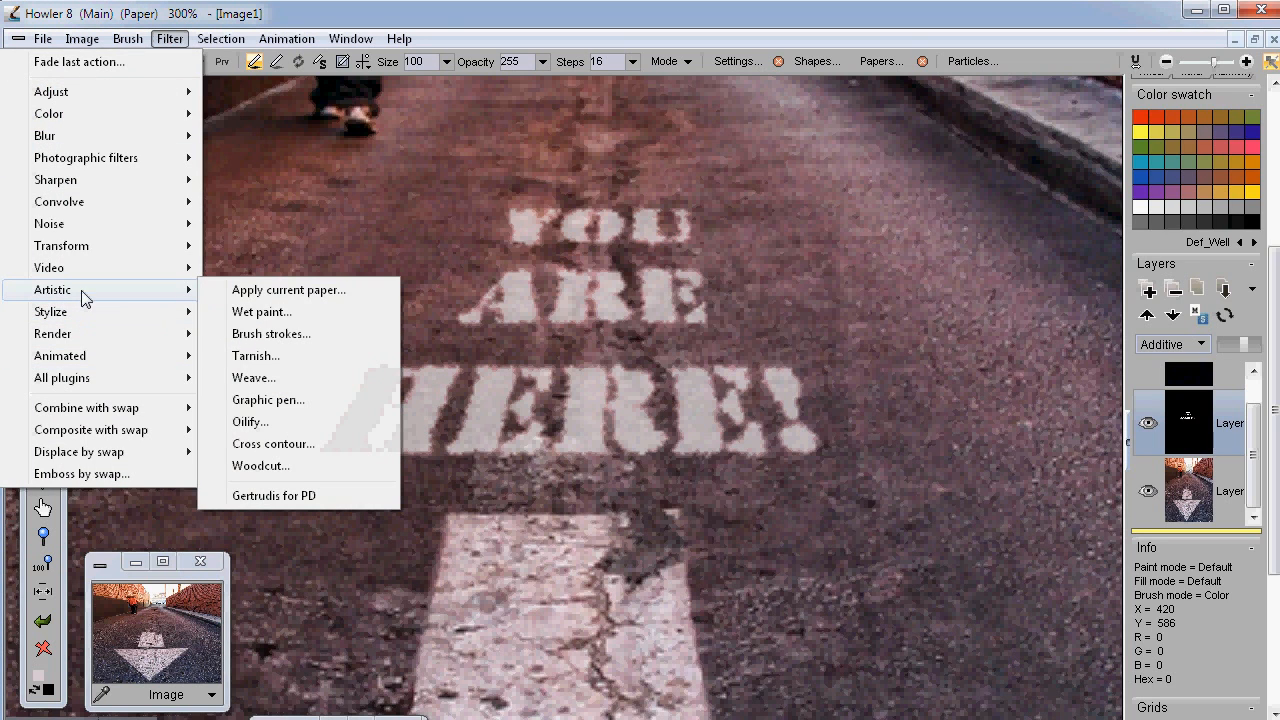
left_click(278, 291)
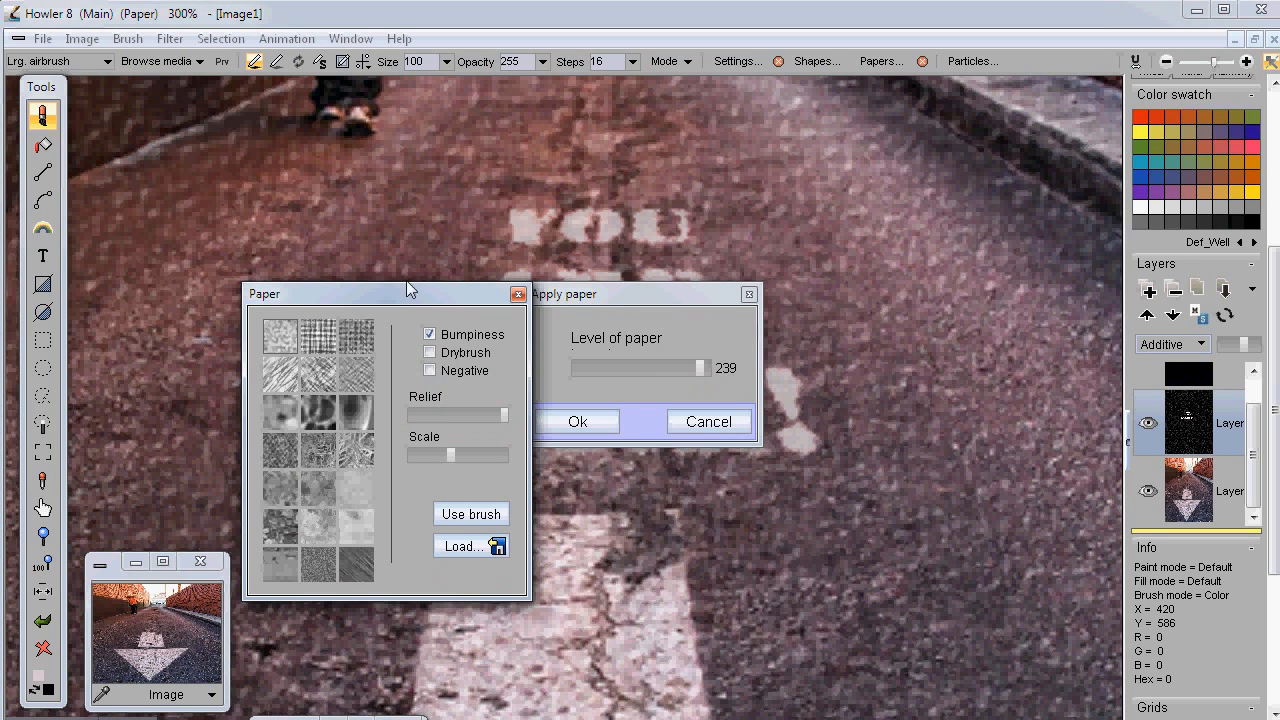
left_click_drag(388, 293, 190, 208)
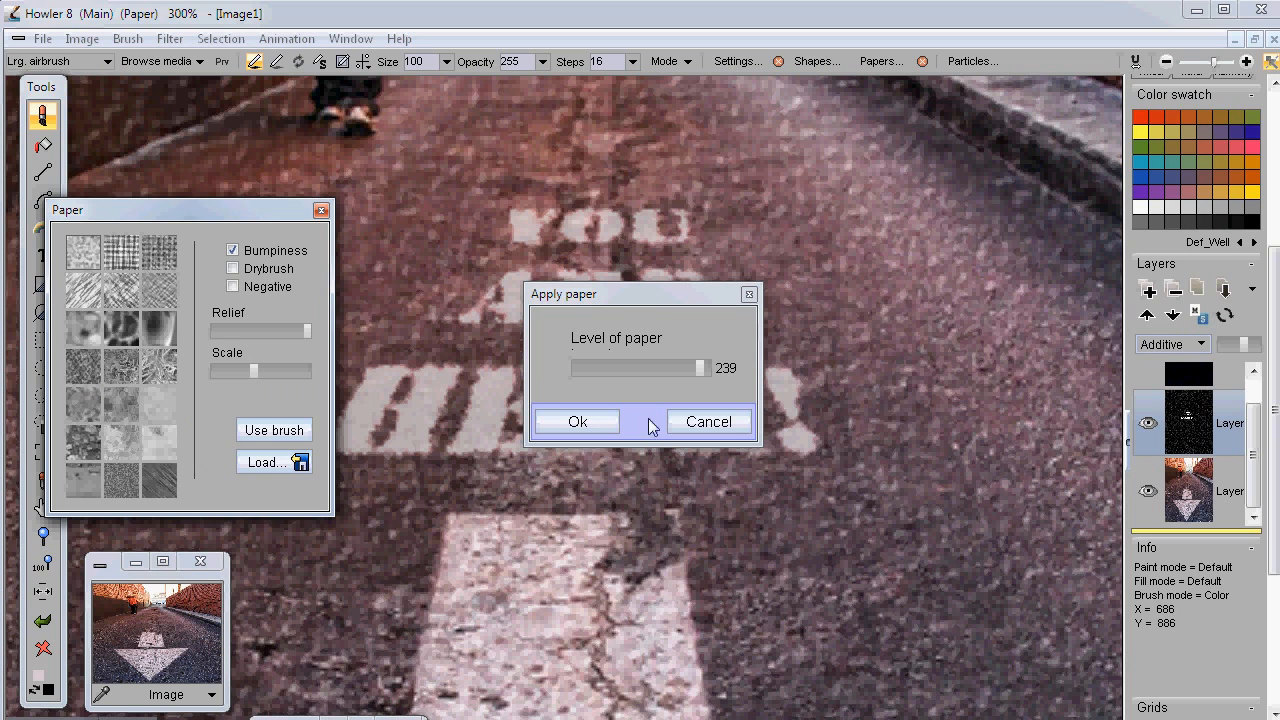
left_click(709, 422)
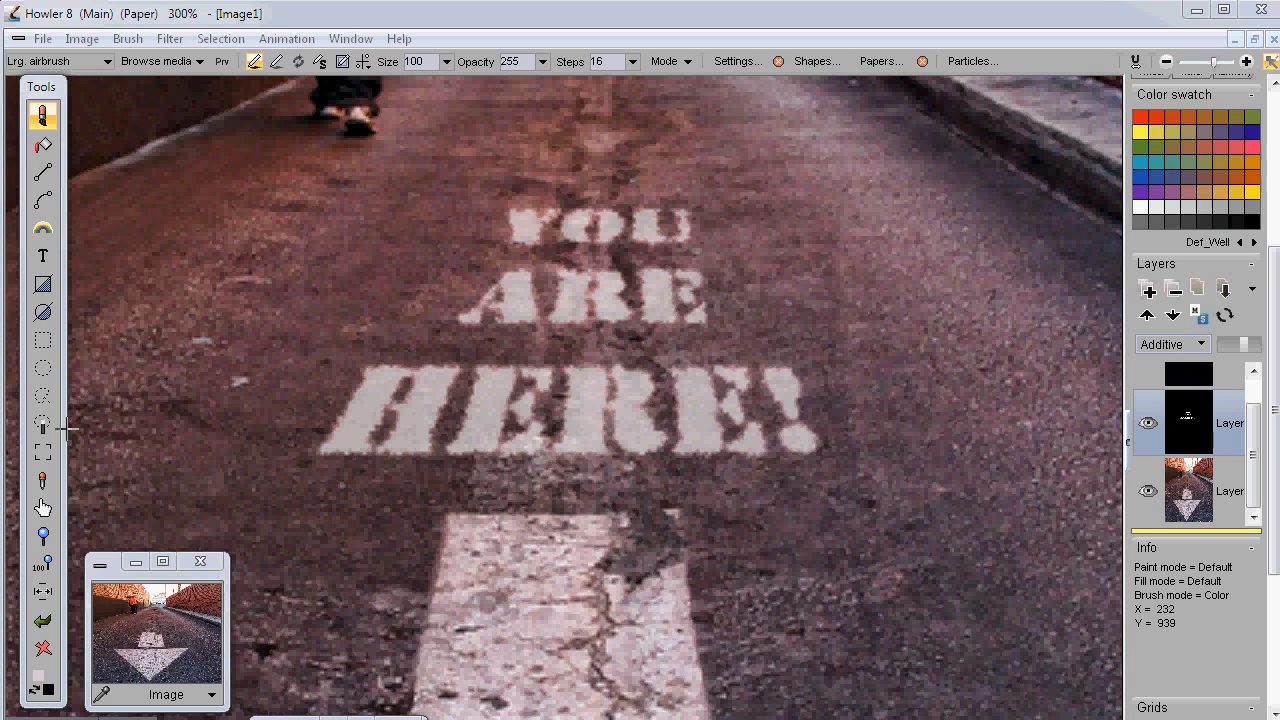
- Draw a freehand lasso selection around the three words of lettering and clear it again
left_click(43, 397)
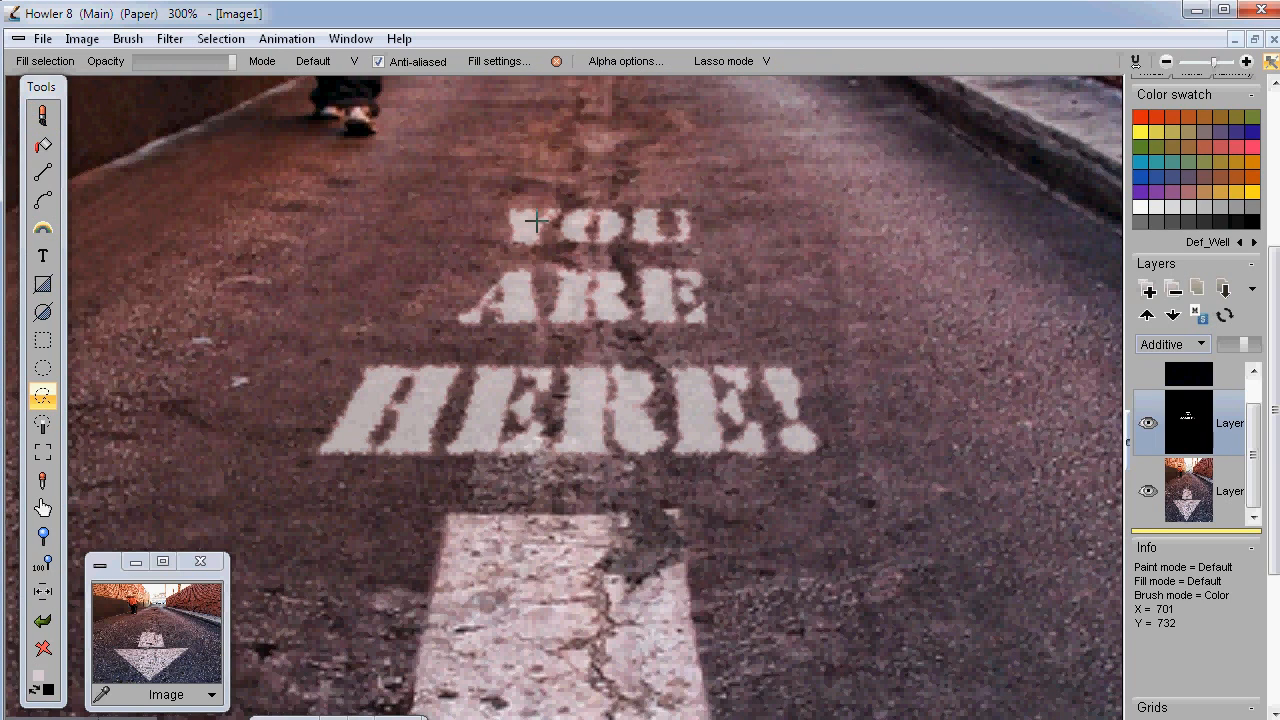
mouse_move(516, 186)
left_mouse_down()
mouse_move(410, 318)
mouse_move(281, 408)
mouse_move(372, 486)
mouse_move(805, 494)
mouse_move(850, 374)
mouse_move(758, 318)
mouse_move(731, 259)
left_mouse_up()
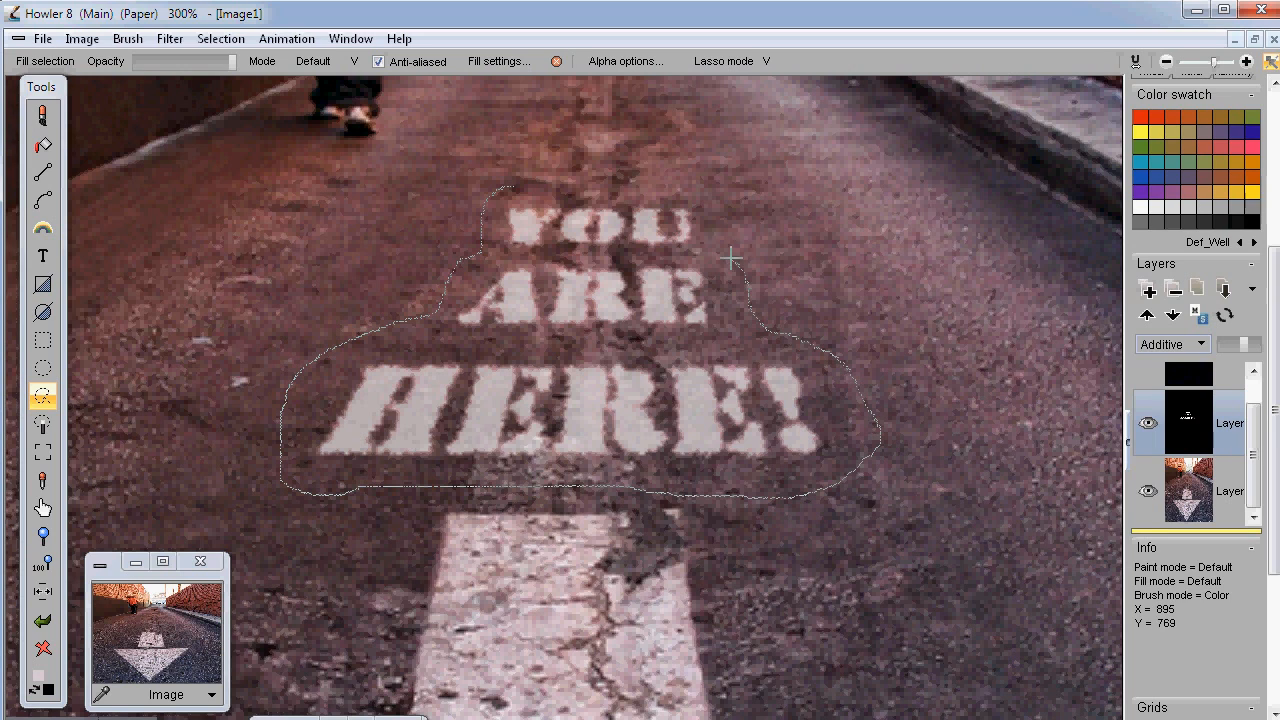
left_click_drag(538, 183, 508, 192)
key("a")
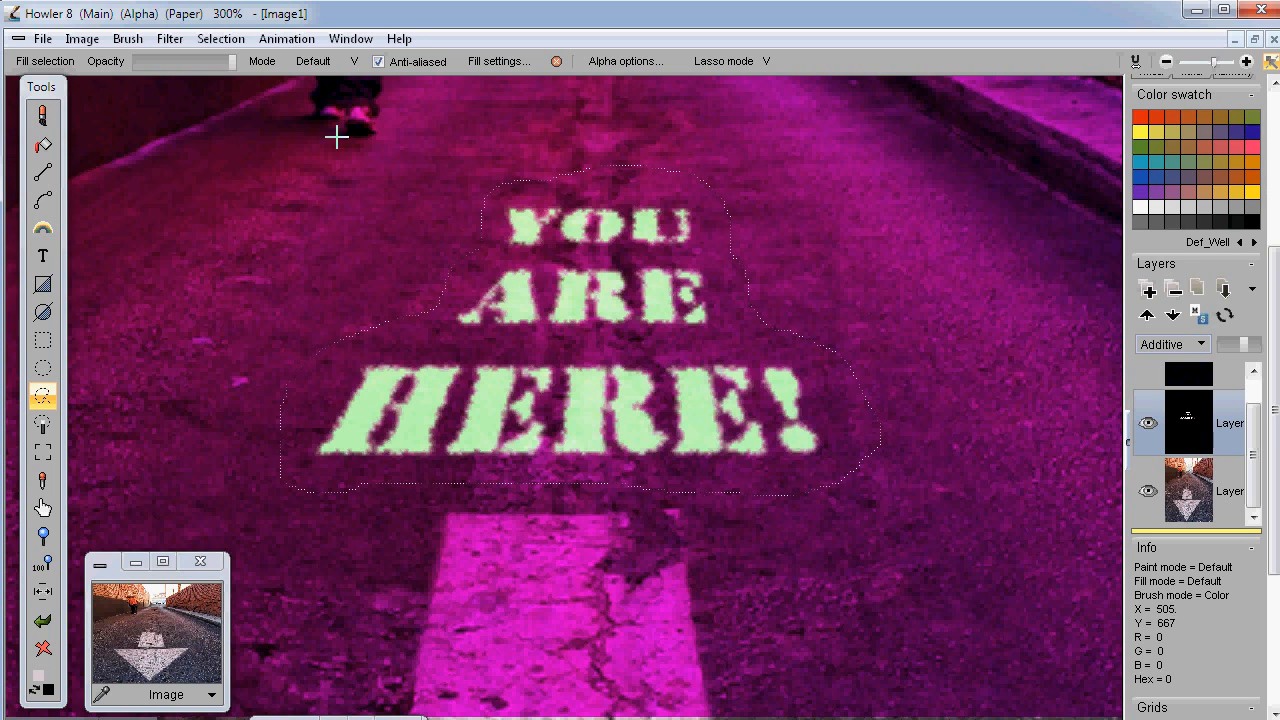
left_click(285, 39)
left_click(218, 40)
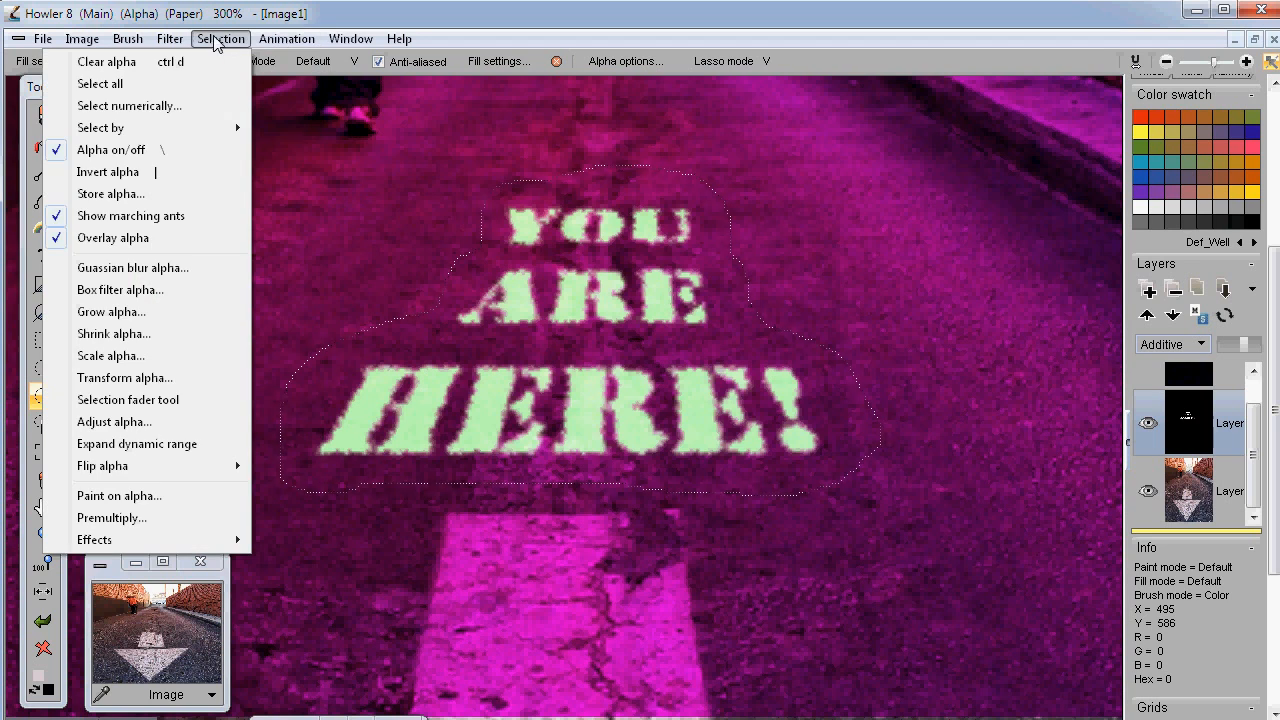
left_click(208, 61)
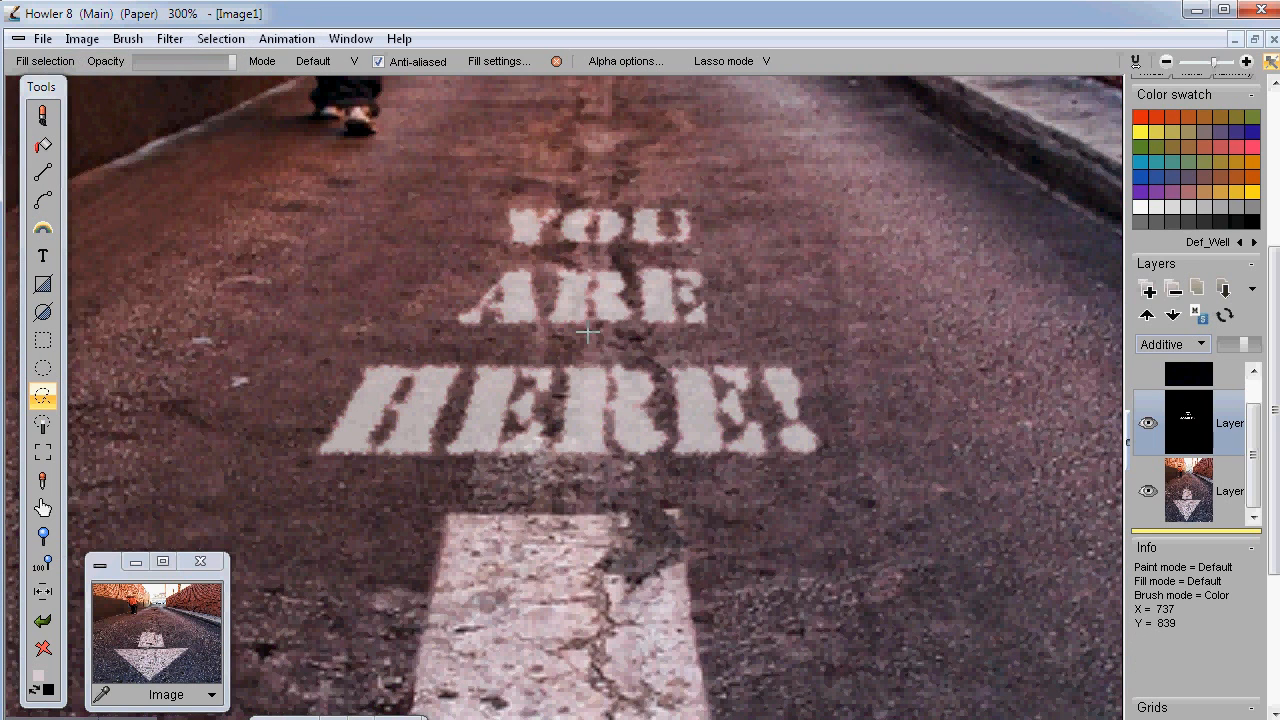
- Raise the Additive lettering layer to full opacity and capture the lettering image into the alpha buffer
left_click_drag(1240, 344, 1256, 344)
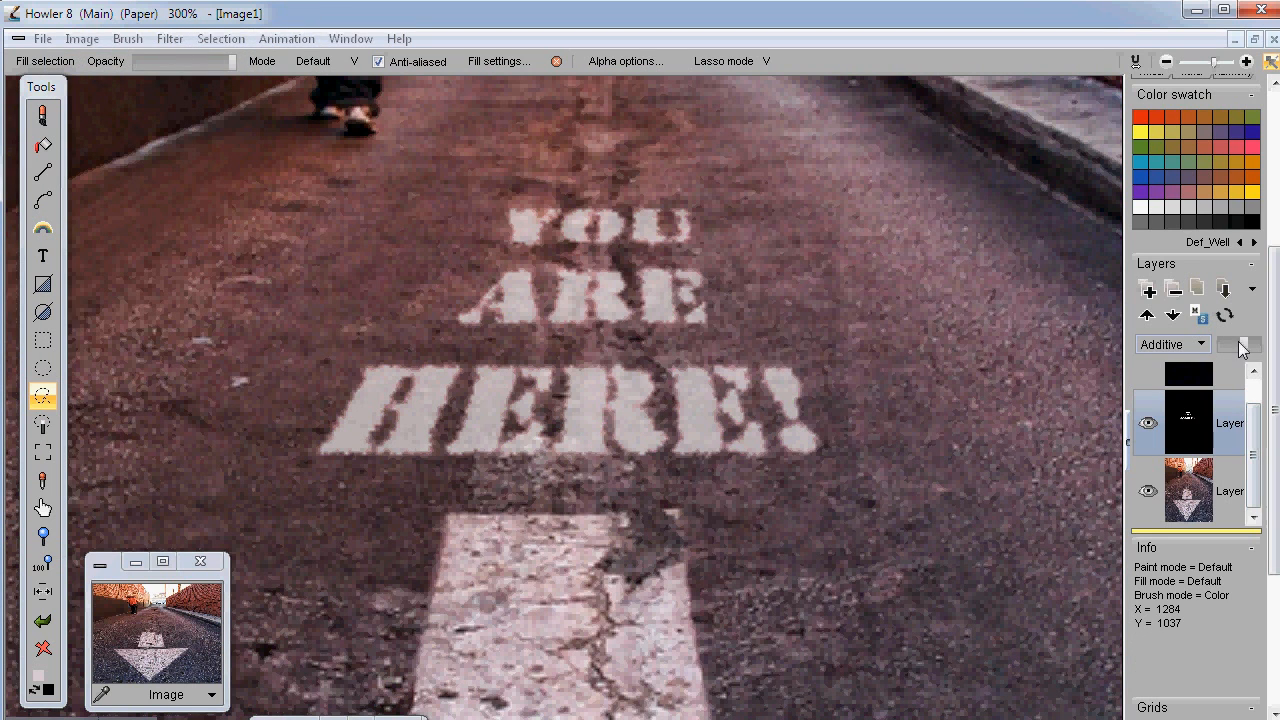
left_click(215, 39)
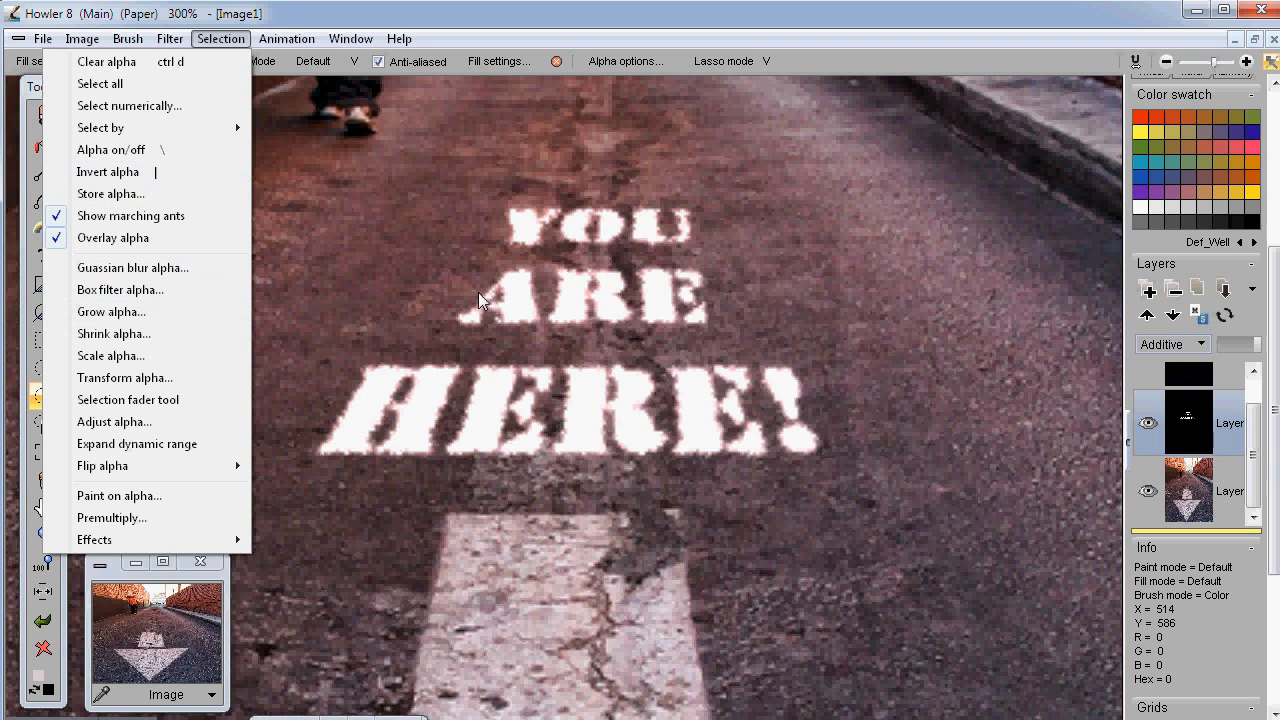
left_click(107, 196)
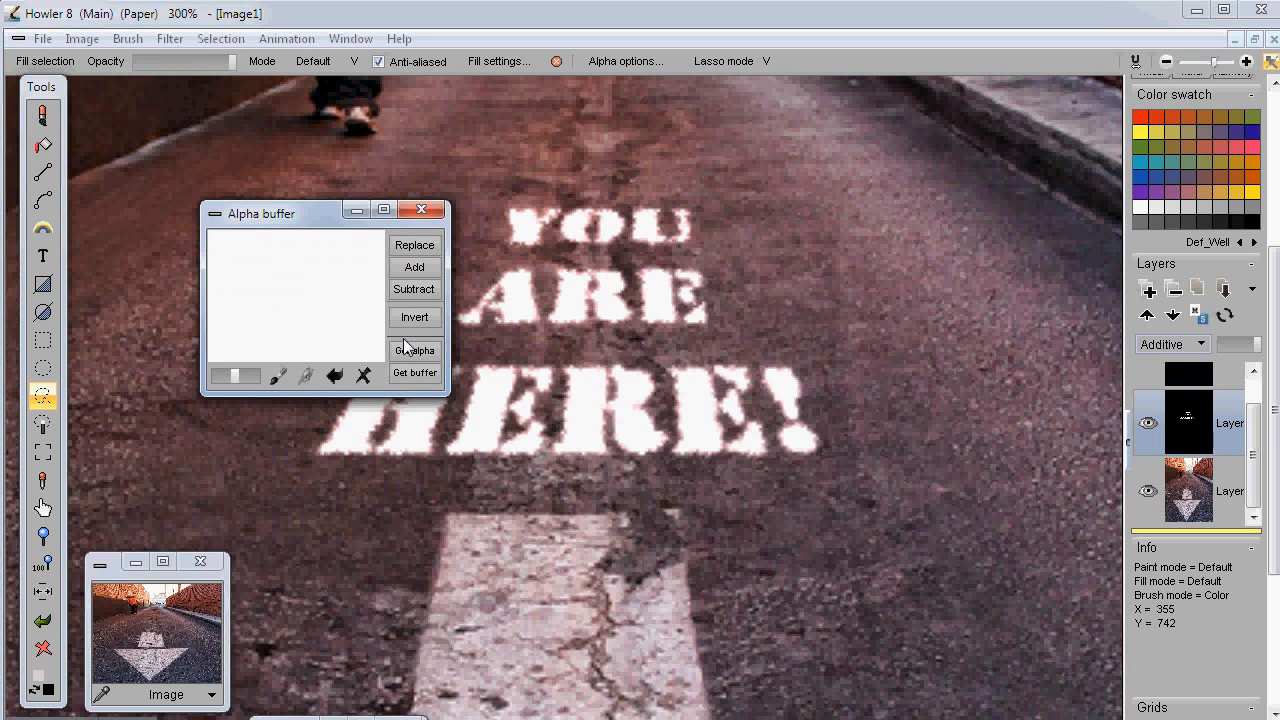
left_click(414, 373)
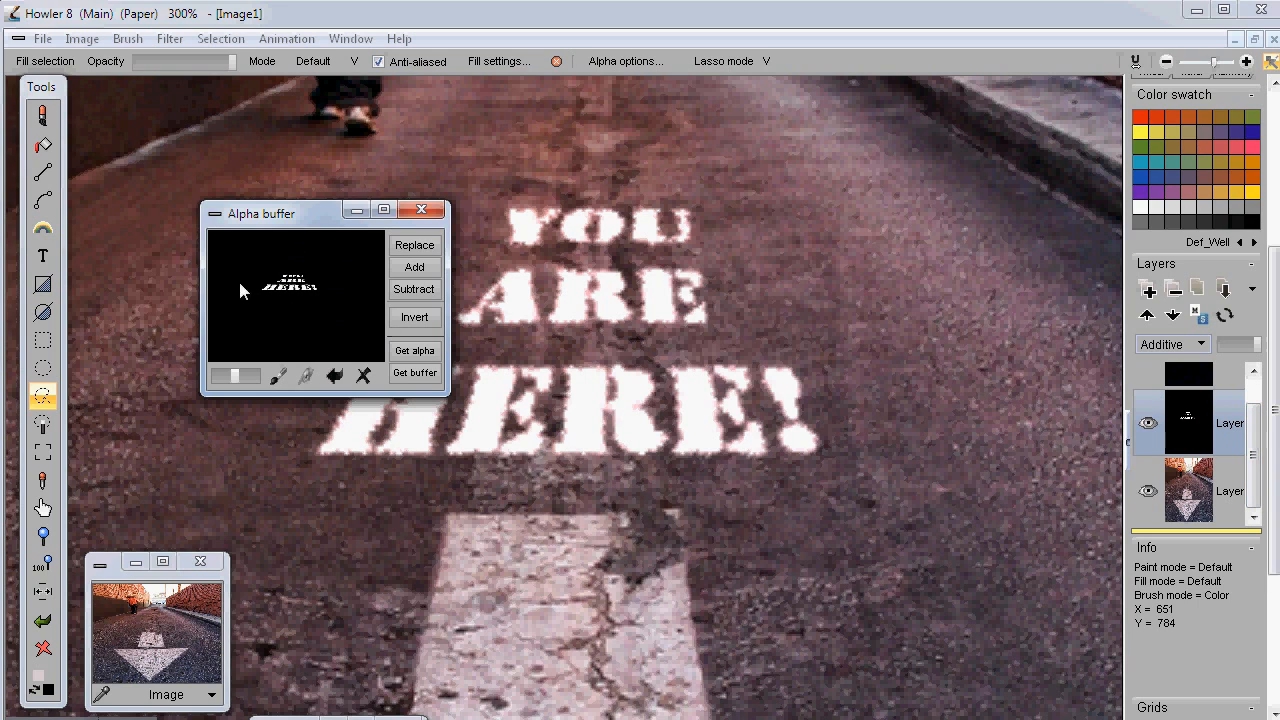
- Add the stored lettering mask to the image's alpha and move the enlarged alpha buffer clear of the lettering
left_click_drag(439, 392, 484, 430)
left_click_drag(335, 215, 940, 349)
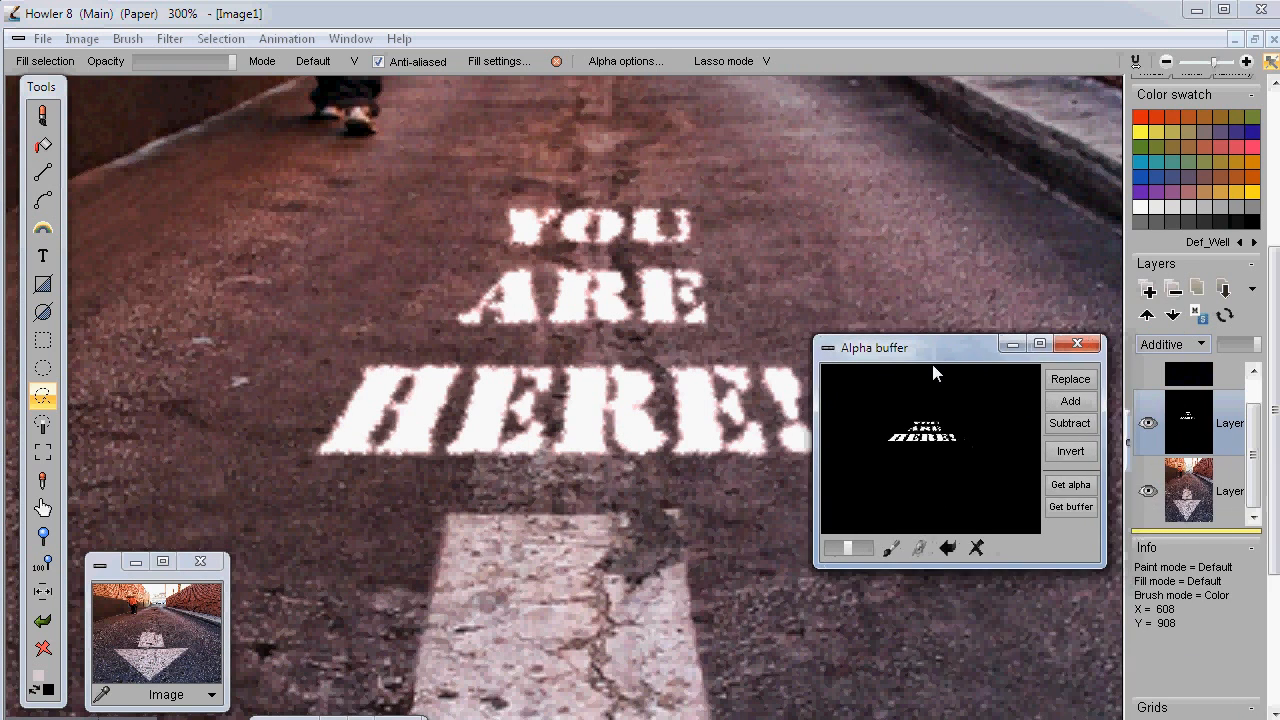
left_click(1069, 398)
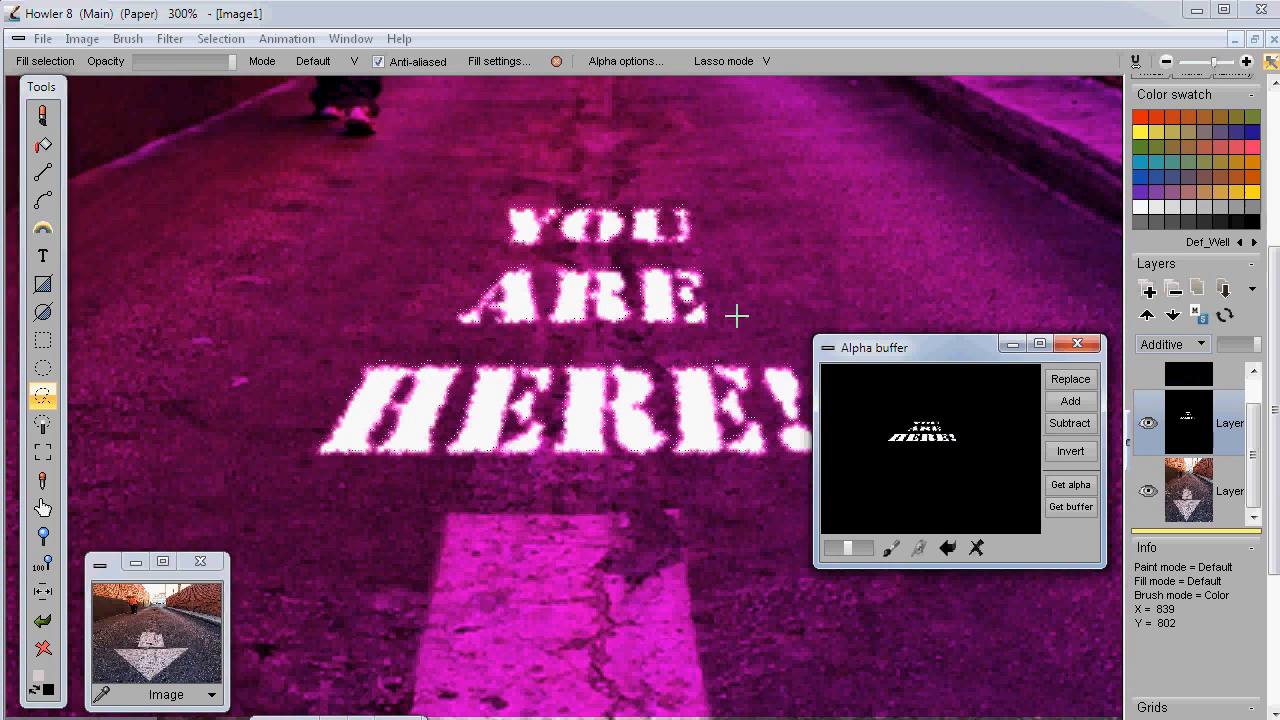
left_click_drag(940, 362, 1204, 566)
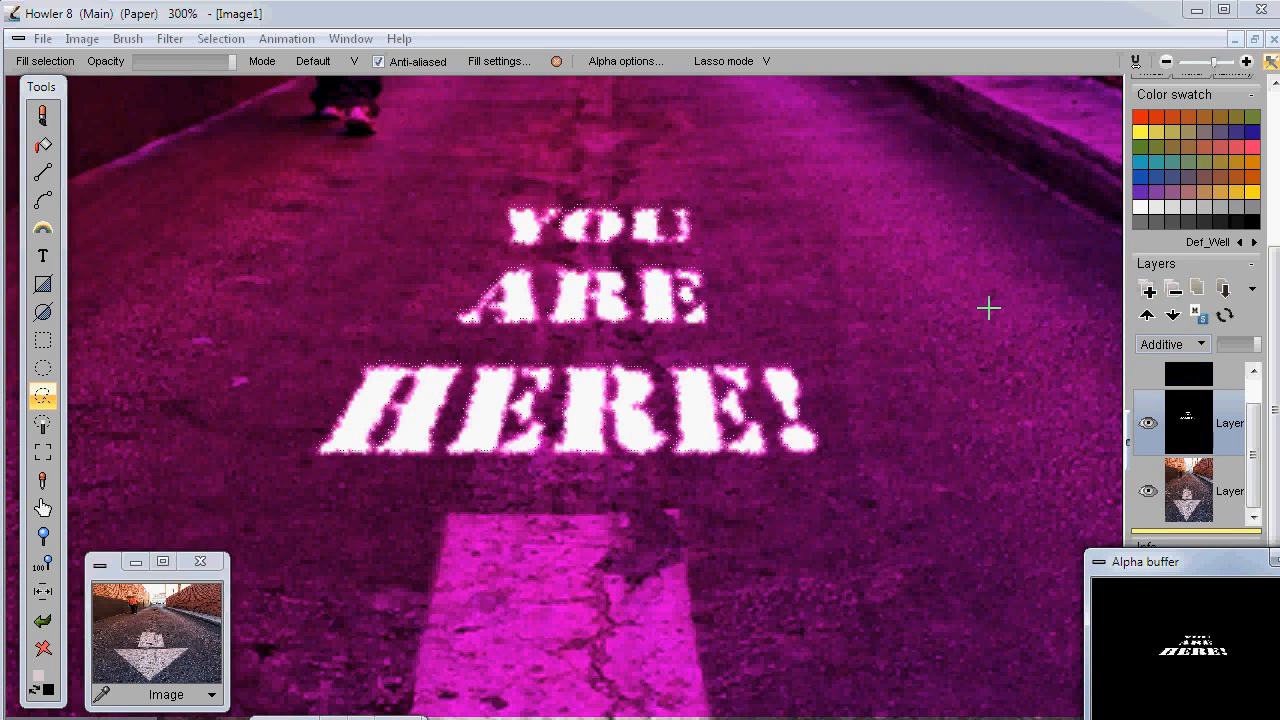
- Try painting the road-texture brush through the alpha mask over the lettering and inspect it up close
left_click(43, 116)
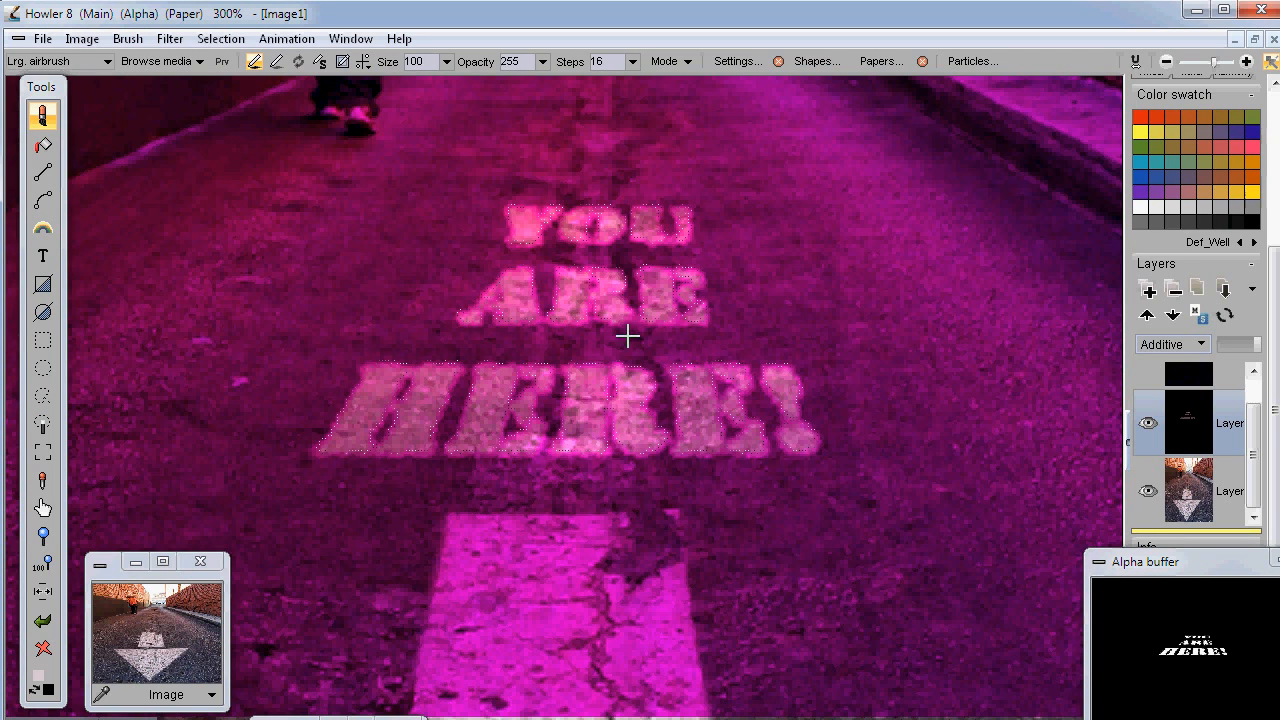
scroll(706, 391, "up", 3)
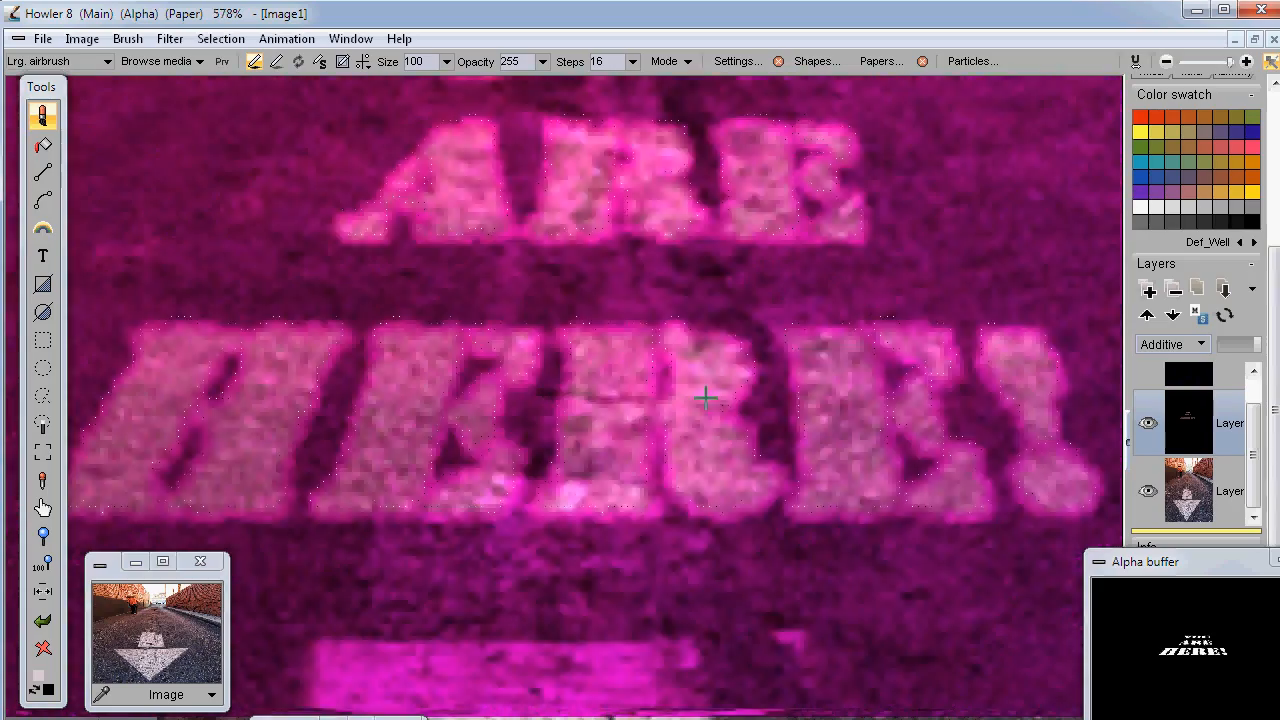
scroll(766, 414, "down", 3)
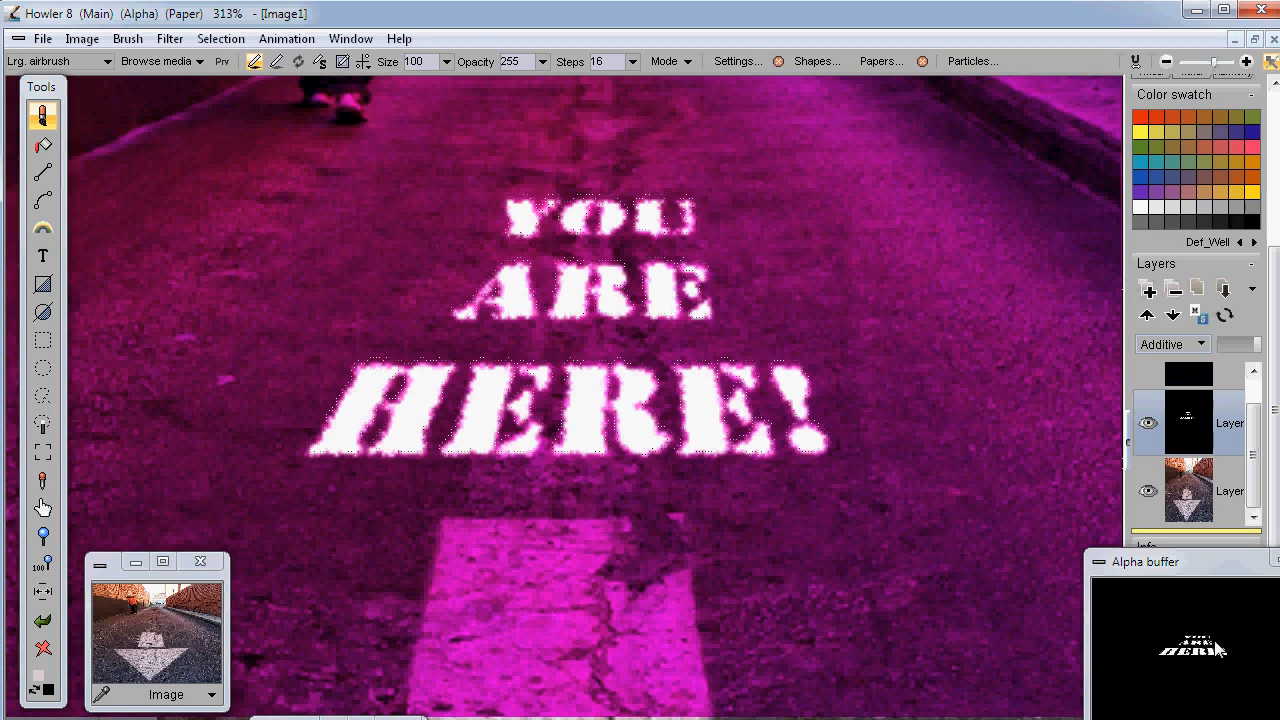
- Turn off the alpha overlay and open the Artistic filter for applying the current paper, with the paper level at 255
left_click(212, 38)
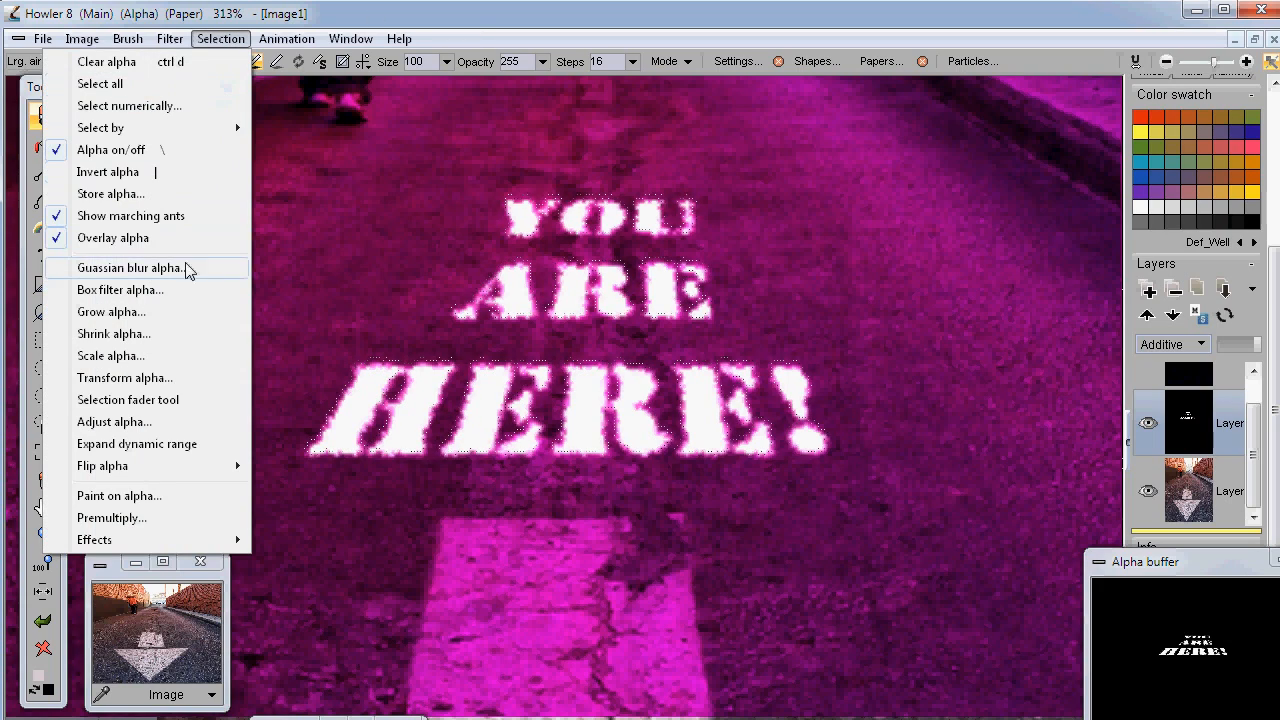
left_click(148, 238)
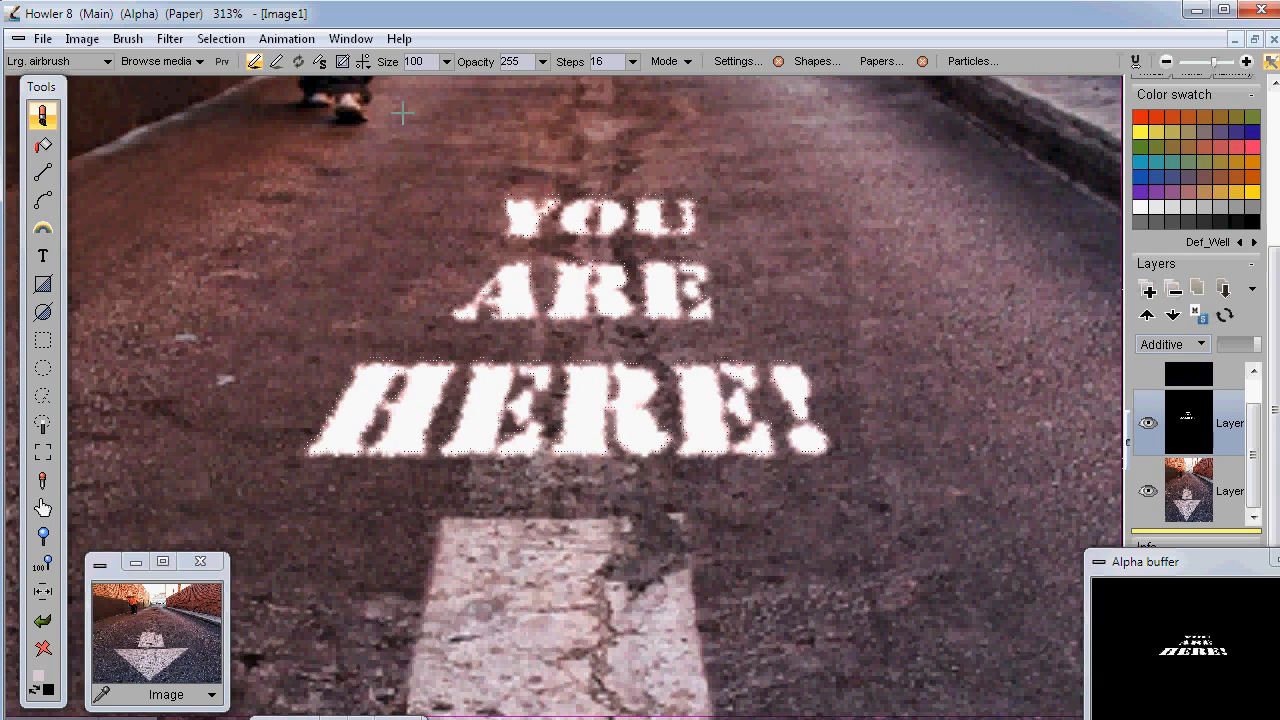
left_click(169, 39)
mouse_move(140, 327)
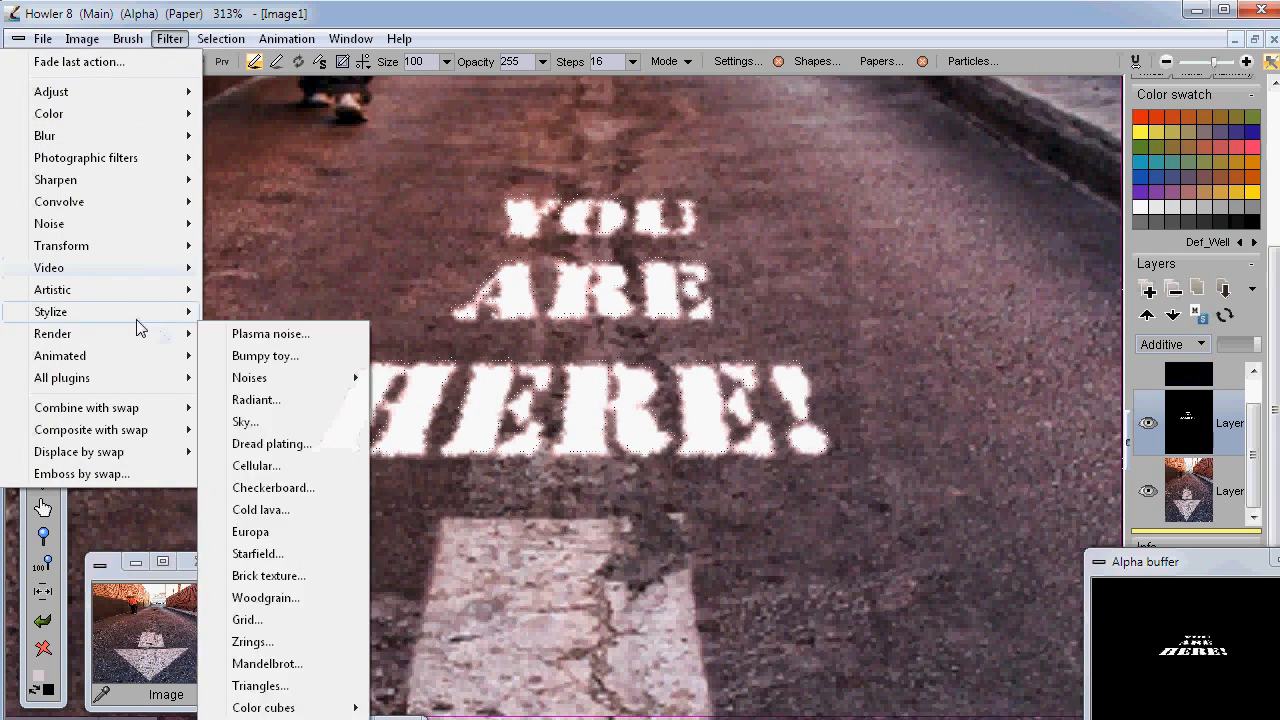
mouse_move(138, 291)
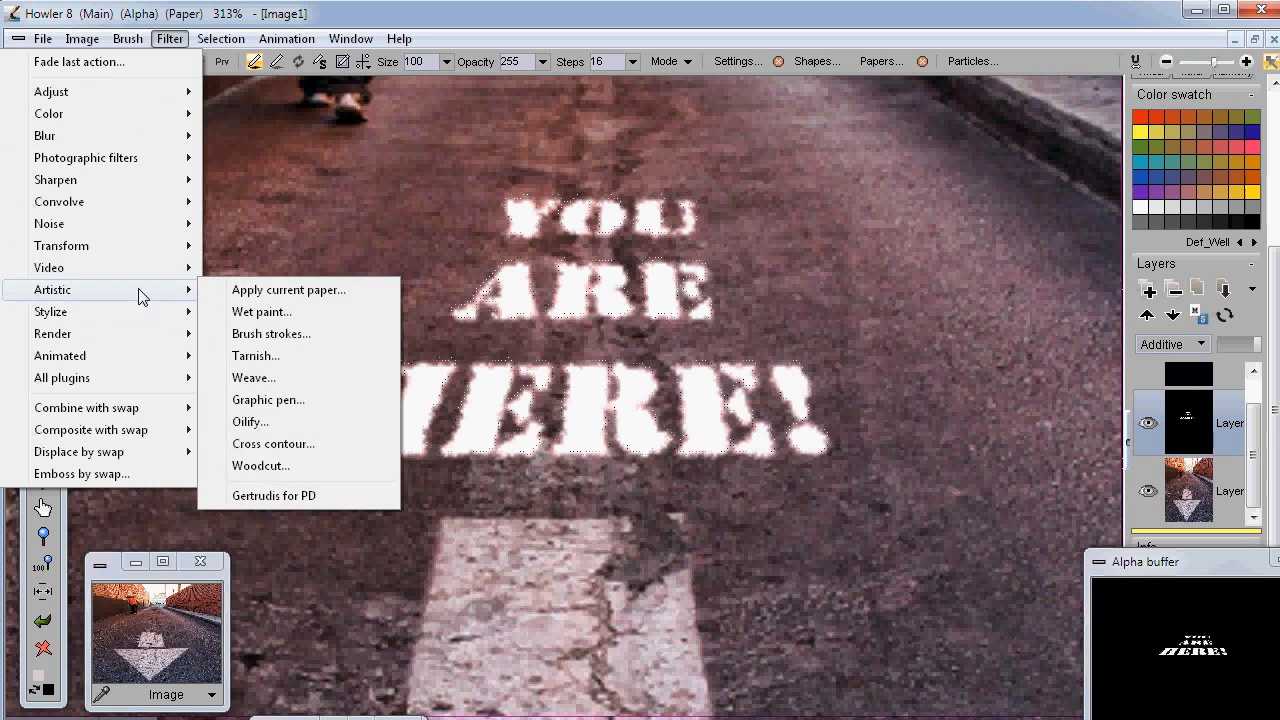
left_click(313, 293)
left_click_drag(606, 297, 905, 203)
left_click_drag(993, 269, 897, 270)
left_click_drag(343, 293, 245, 218)
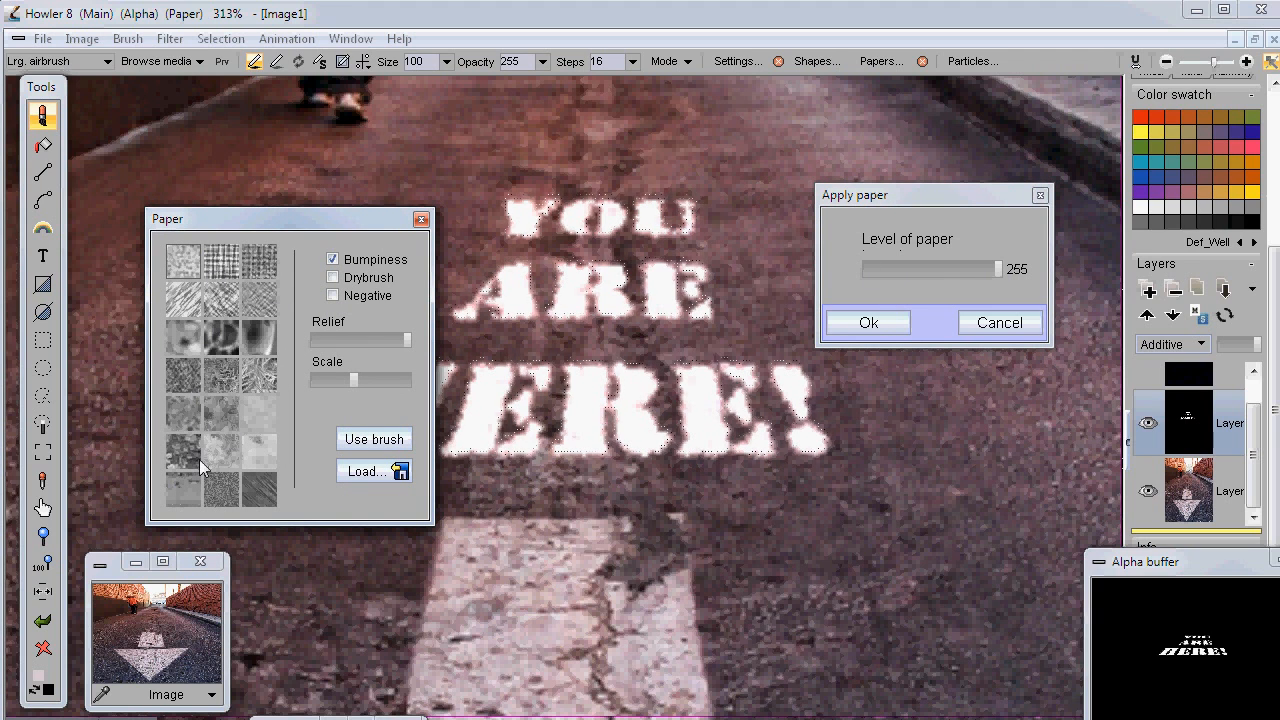
- Use the road-texture brush as the paper pattern and check its image in the brush buffer
left_click(377, 474)
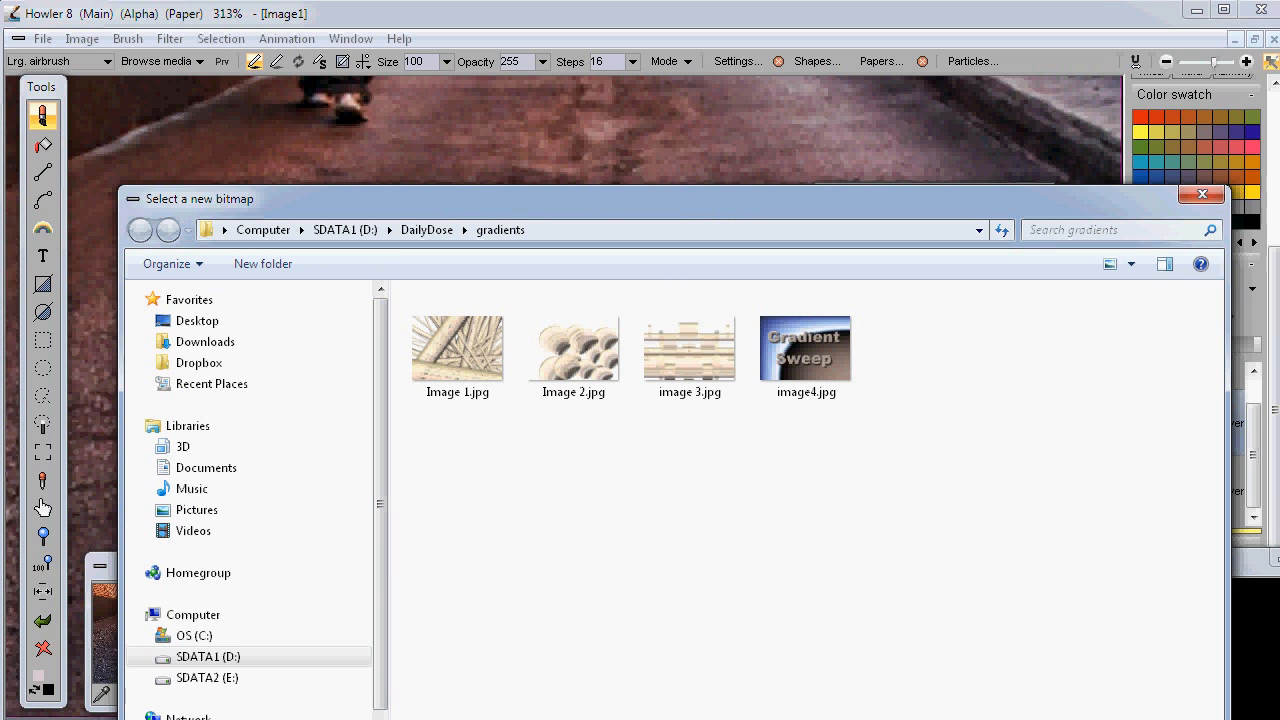
key("Escape")
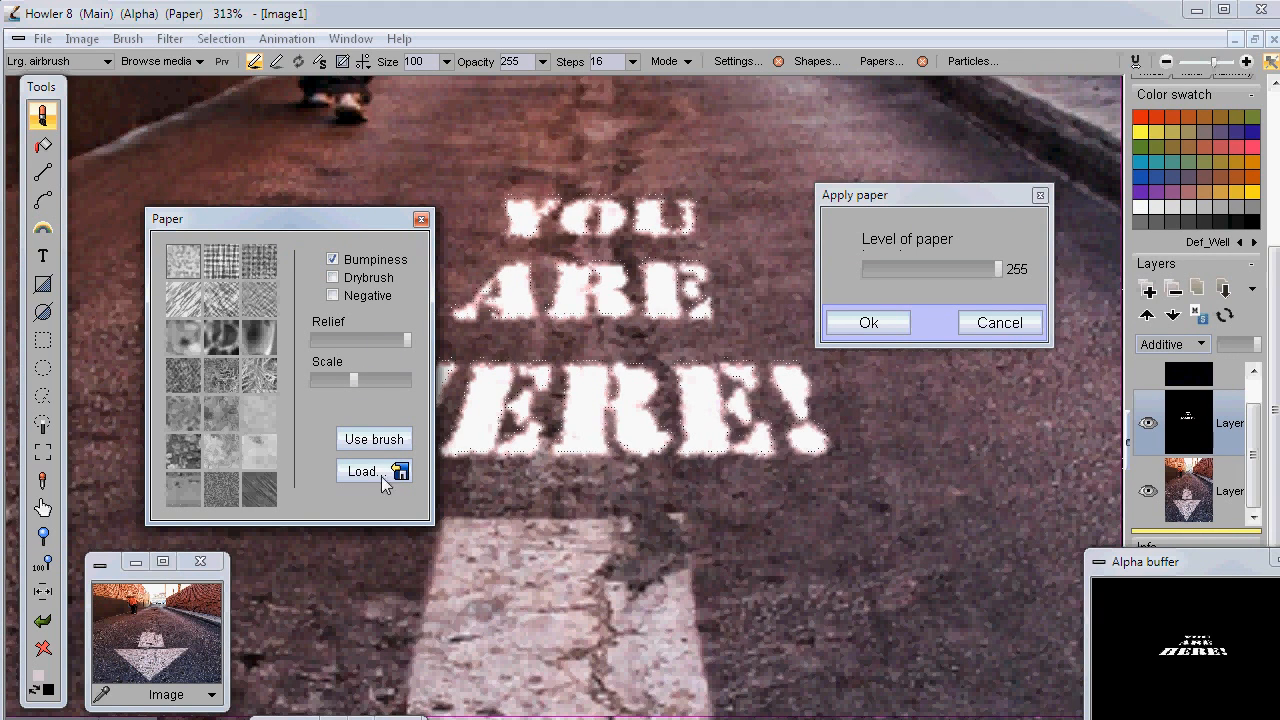
left_click(372, 437)
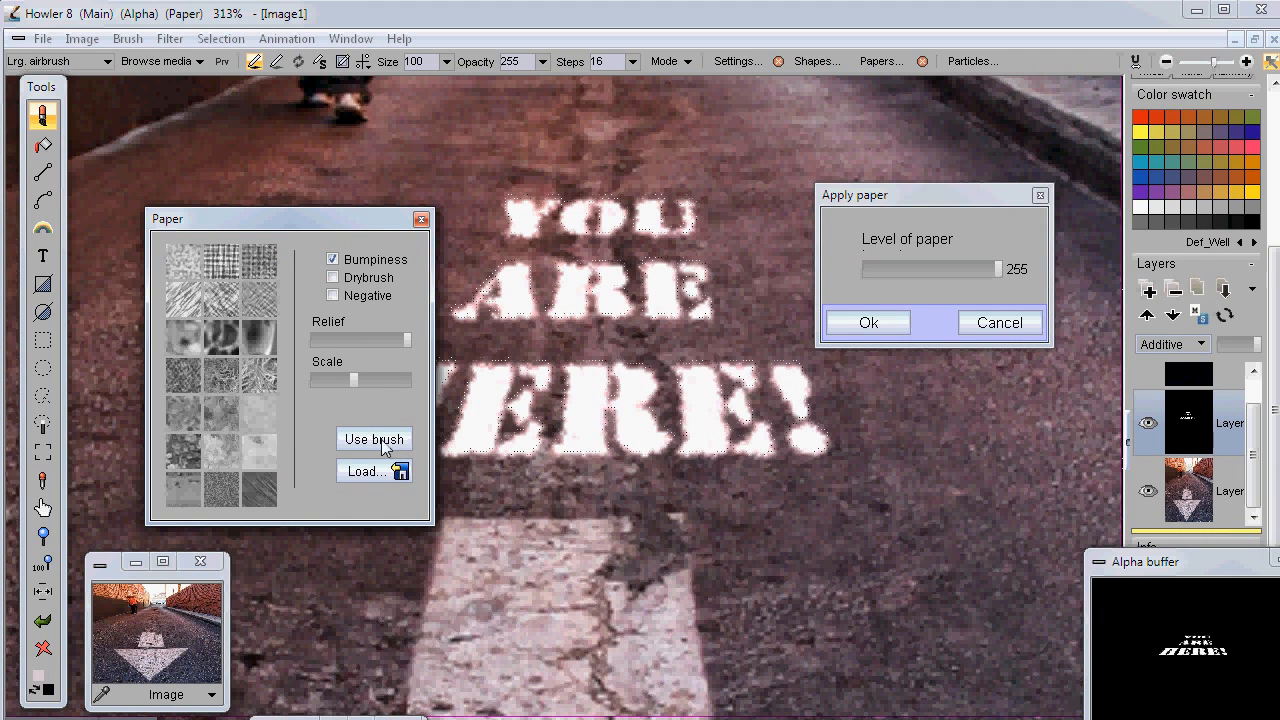
left_click(125, 40)
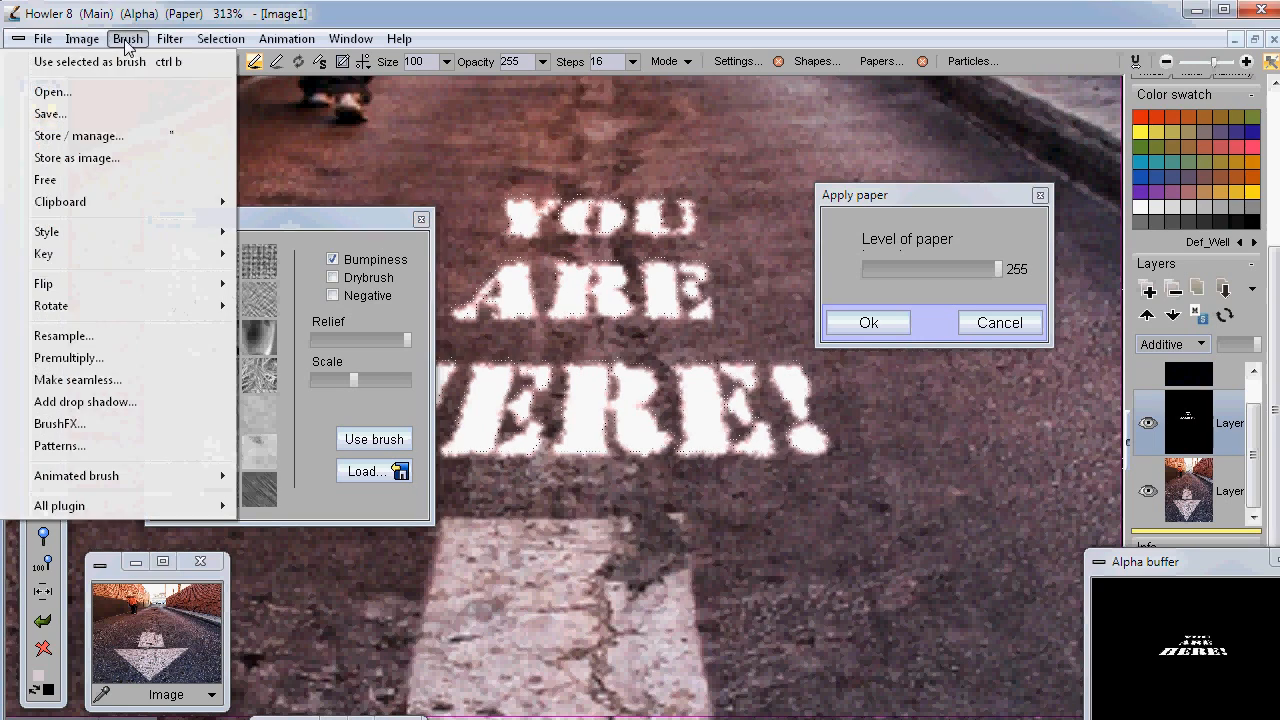
left_click(122, 140)
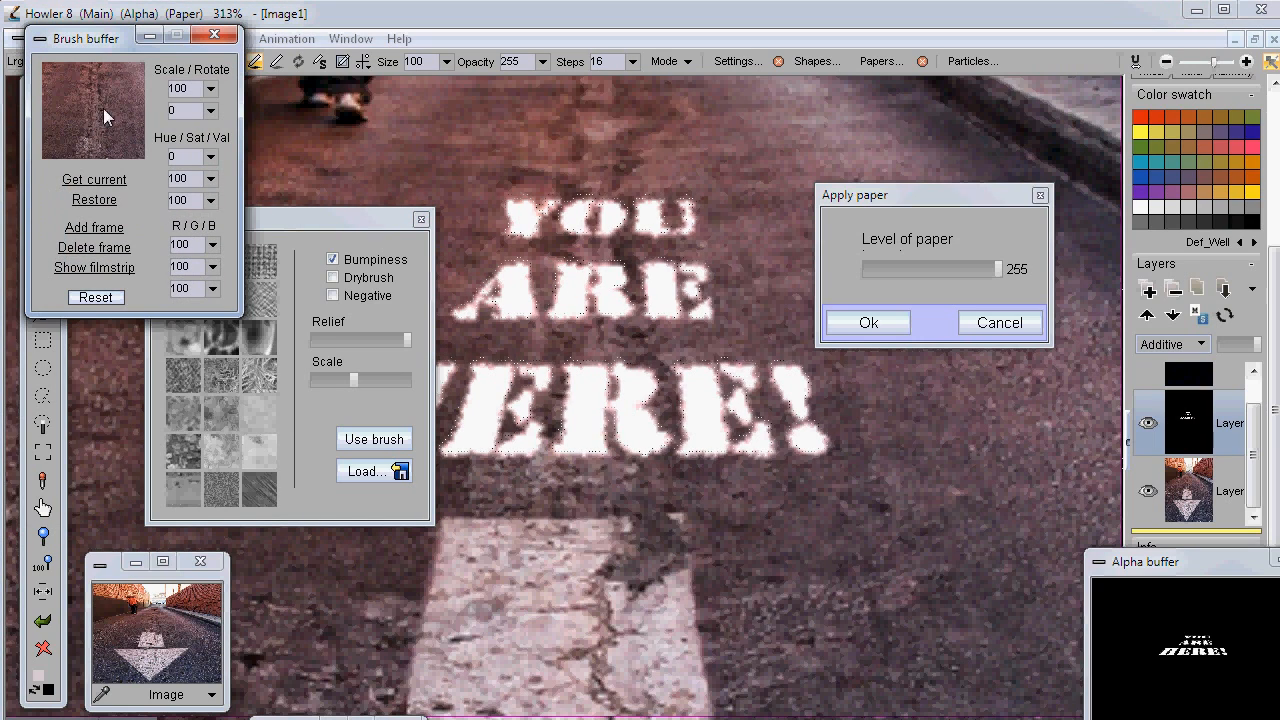
mouse_move(105, 40)
left_mouse_down()
mouse_move(583, 181)
mouse_move(647, 358)
mouse_move(695, 389)
mouse_move(772, 694)
mouse_move(753, 717)
left_mouse_up()
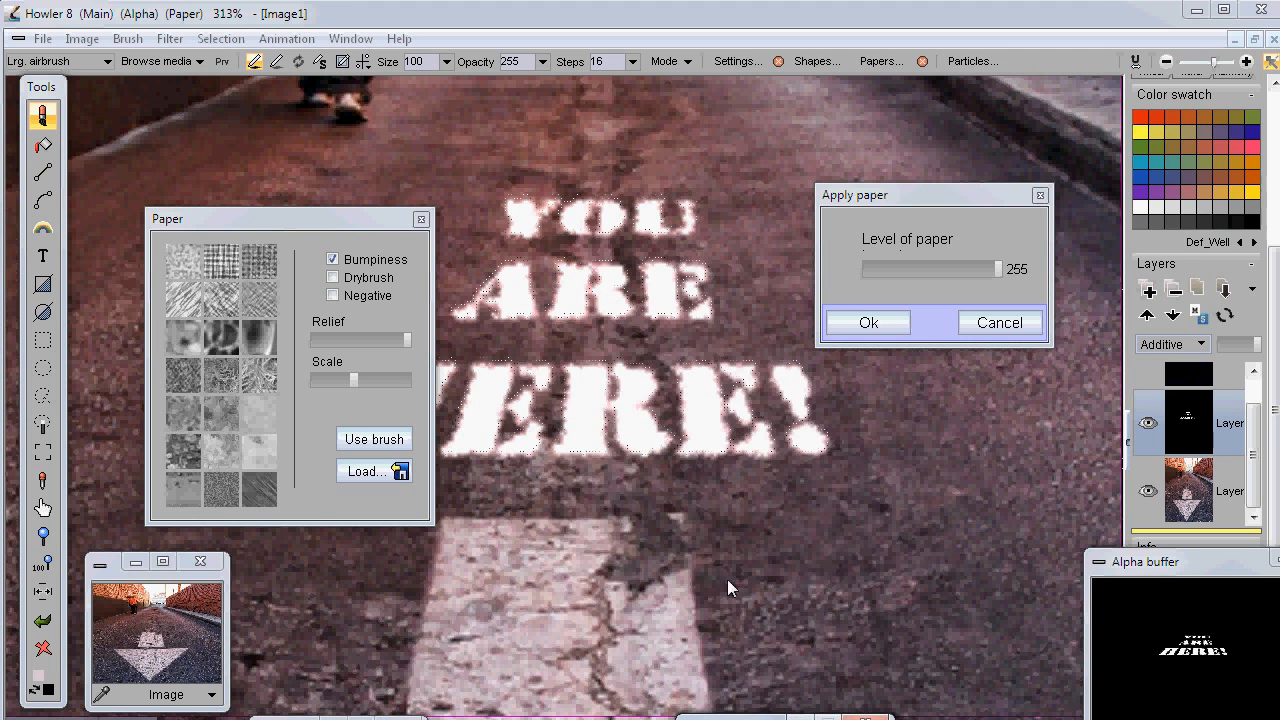
- Try applying the paper to the lettering at level 253 with Bumpiness and Drybrush off, a larger scale and lower relief
left_click(333, 260)
left_click(333, 260)
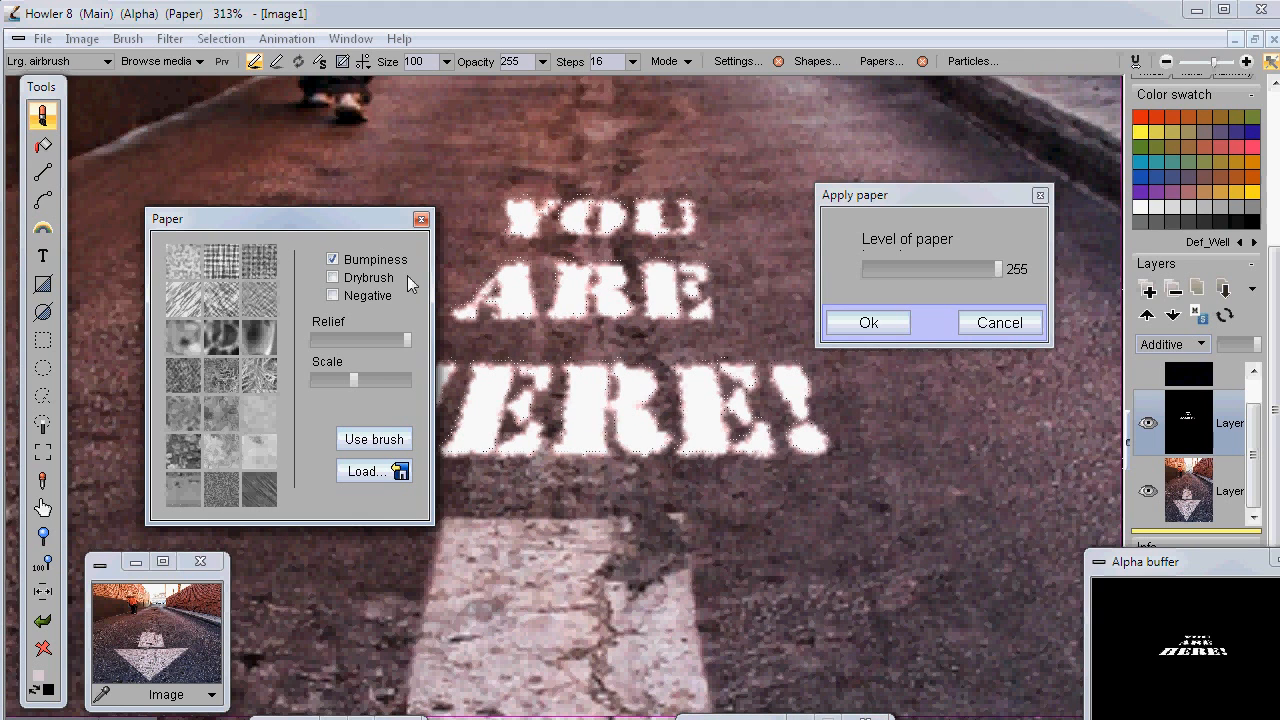
left_click(953, 269)
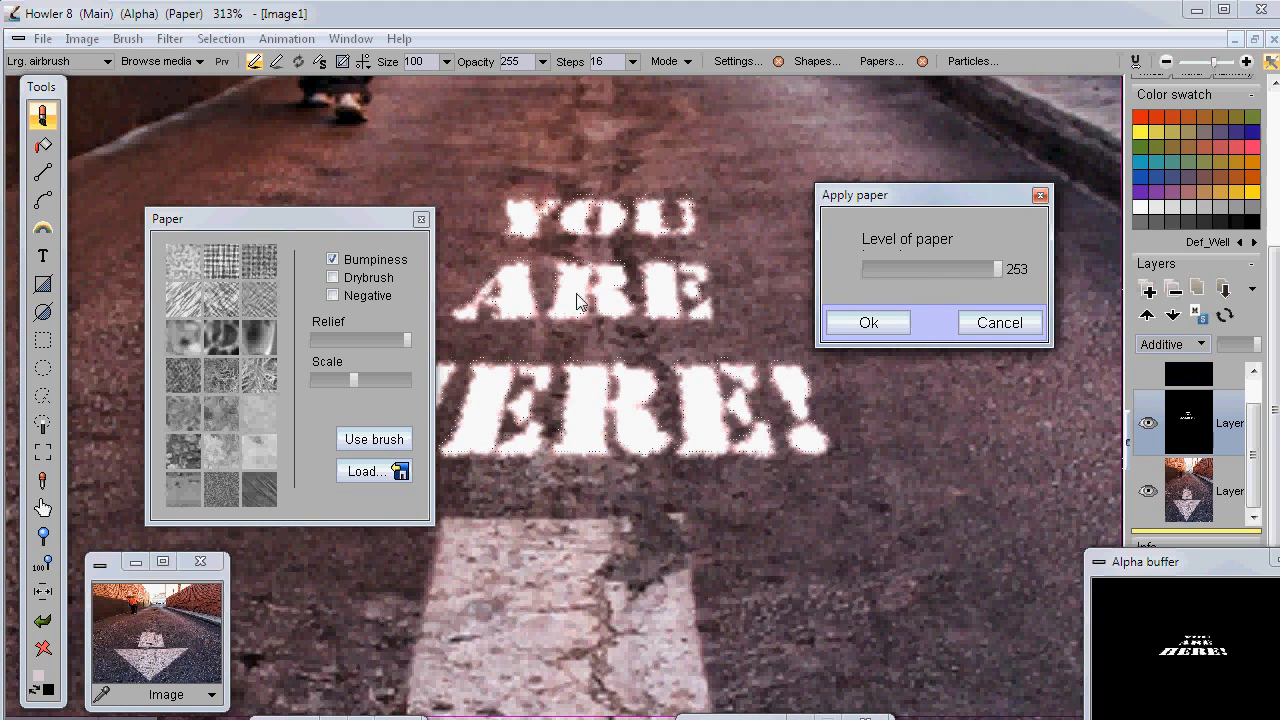
left_click(333, 278)
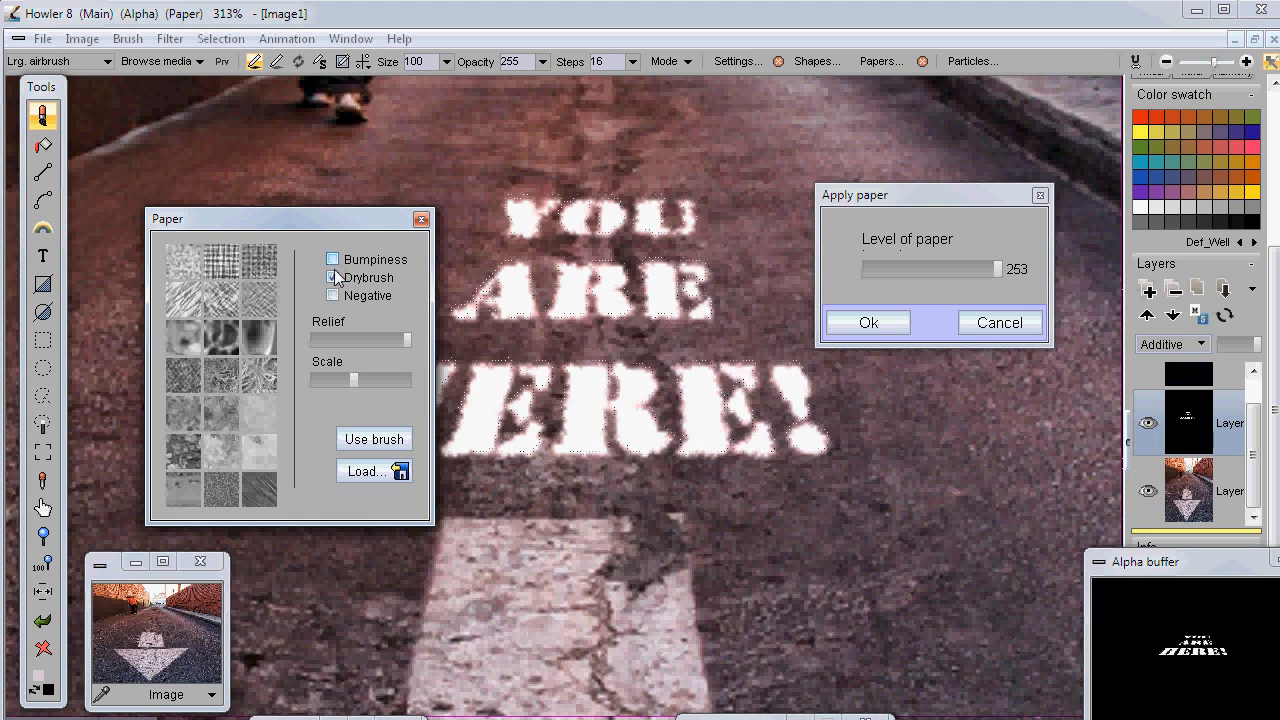
left_click(333, 278)
left_click_drag(353, 380, 354, 339)
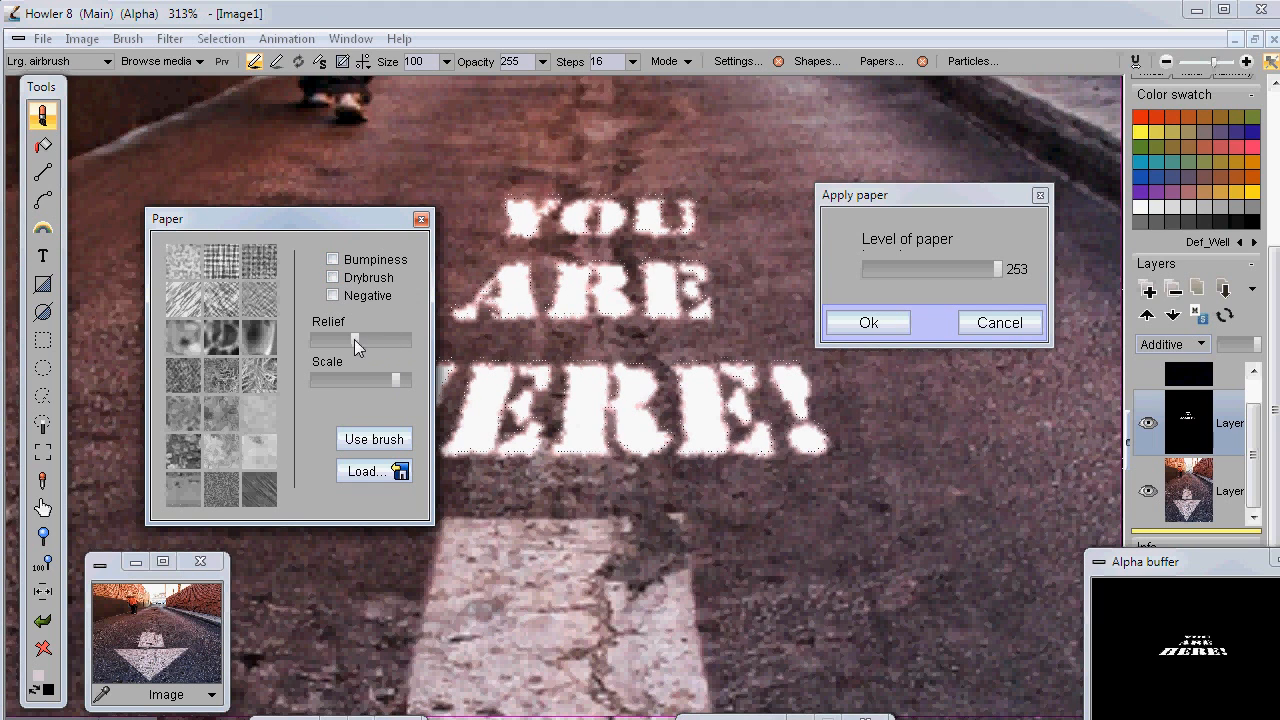
left_click(886, 322)
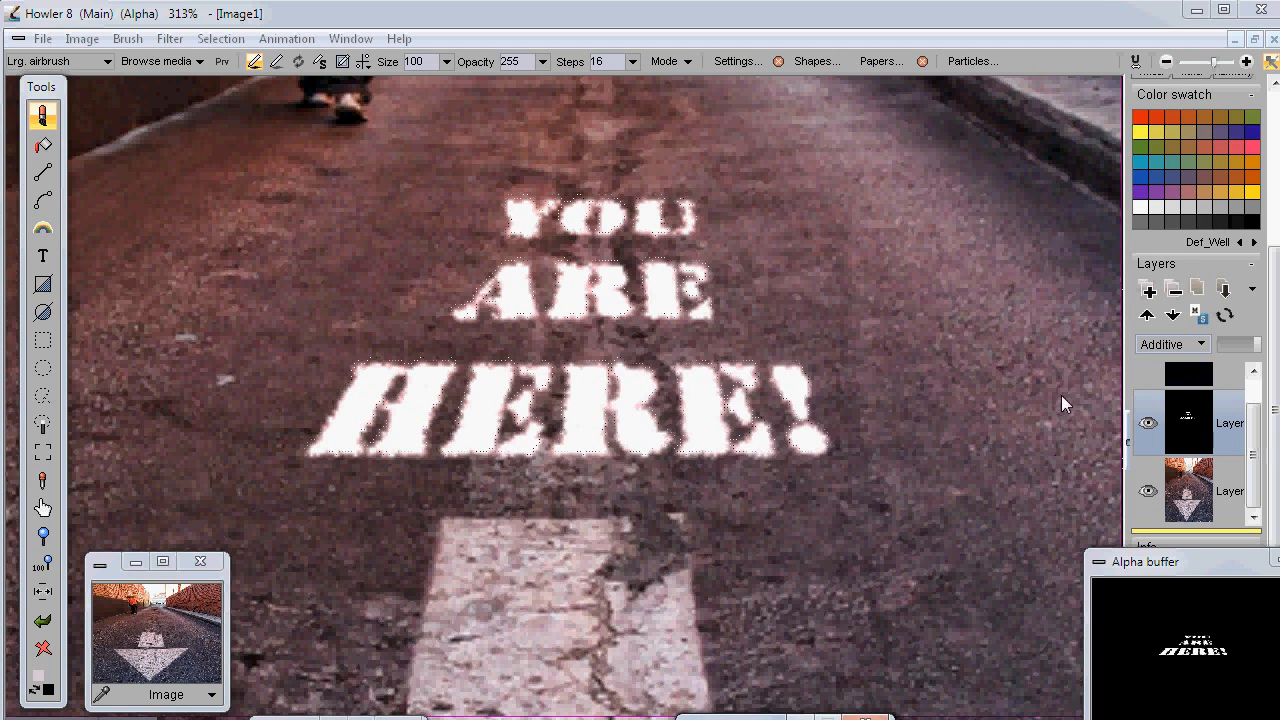
left_click_drag(1240, 575, 1230, 640)
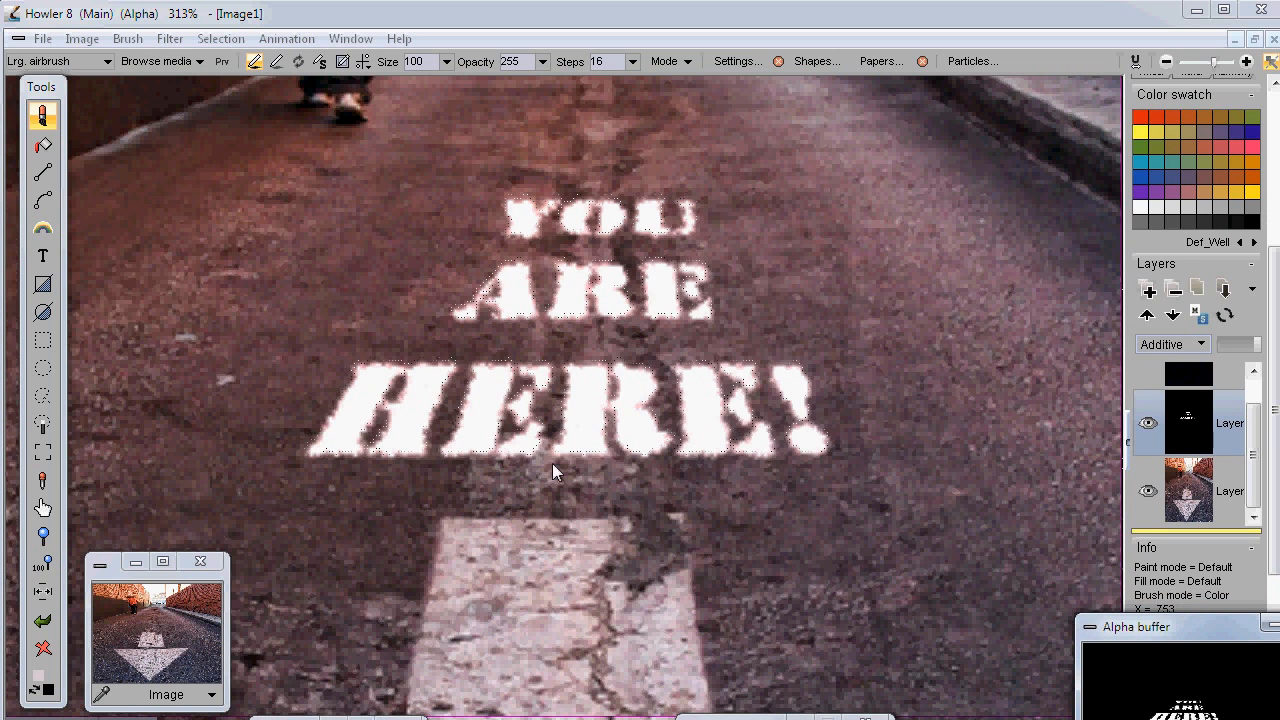
left_click(43, 146)
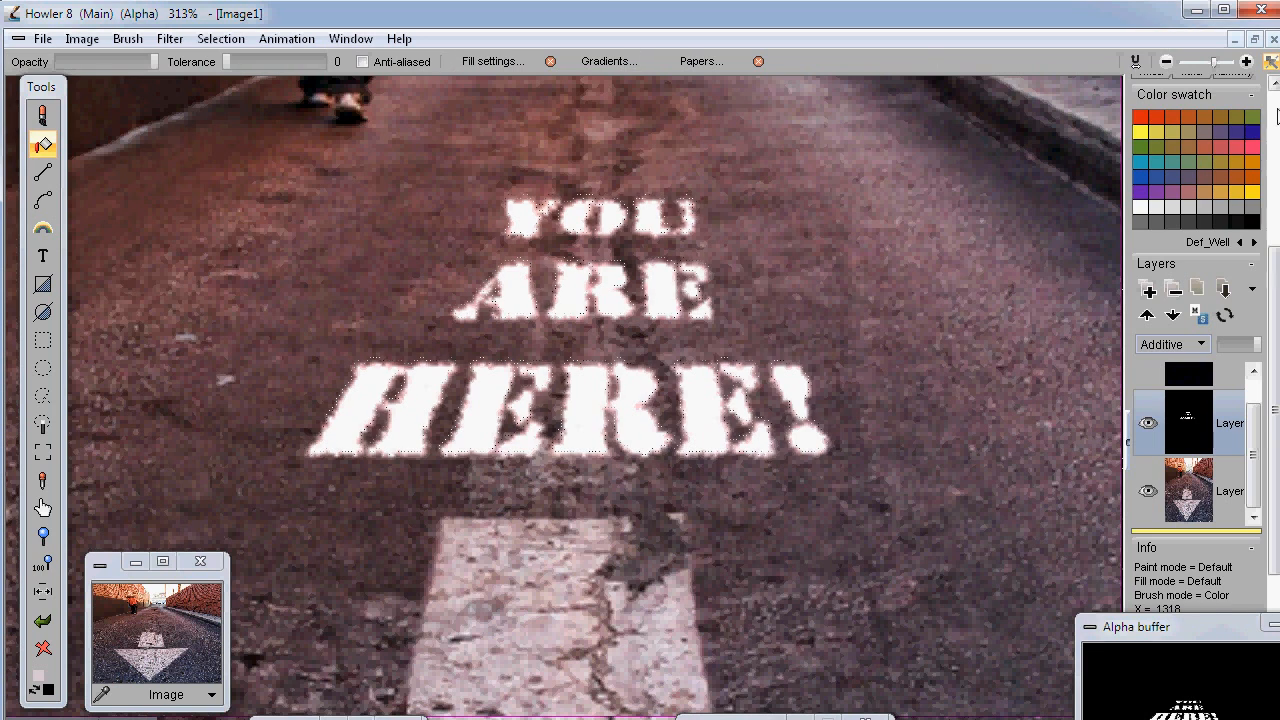
scroll(1277, 116, "up", 5)
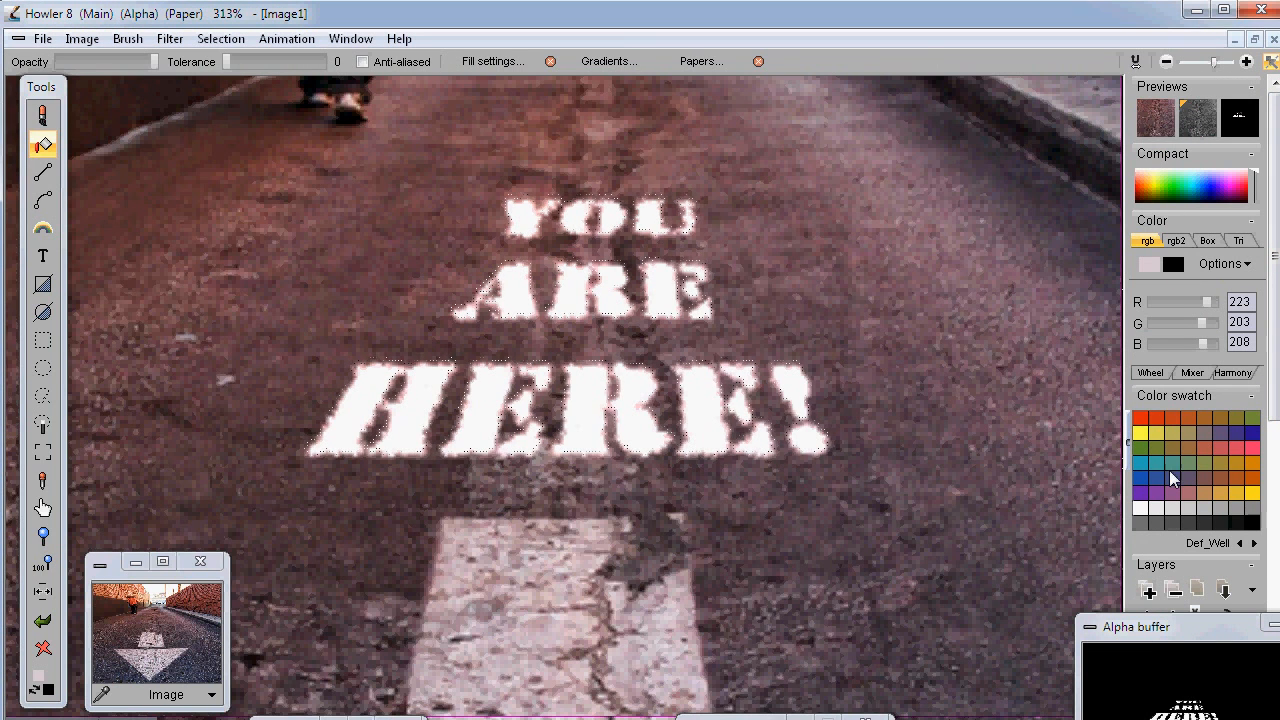
scroll(1275, 438, "down", 5)
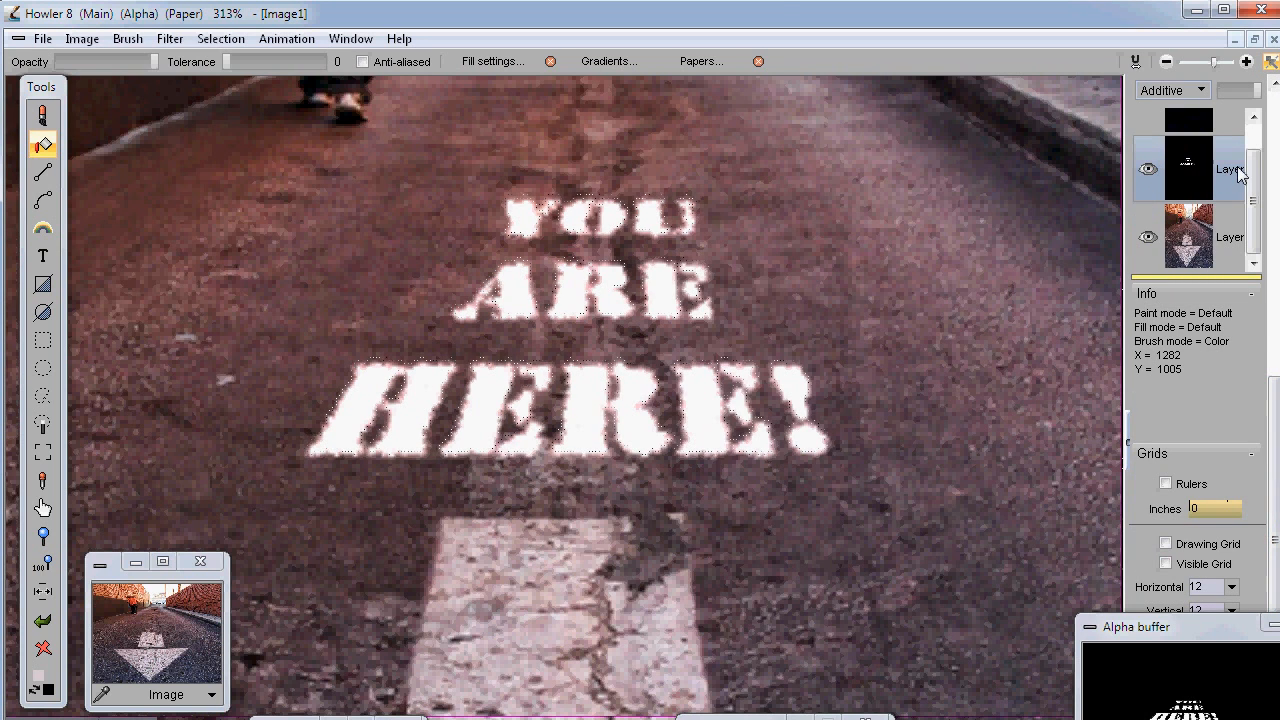
scroll(1275, 420, "up", 4)
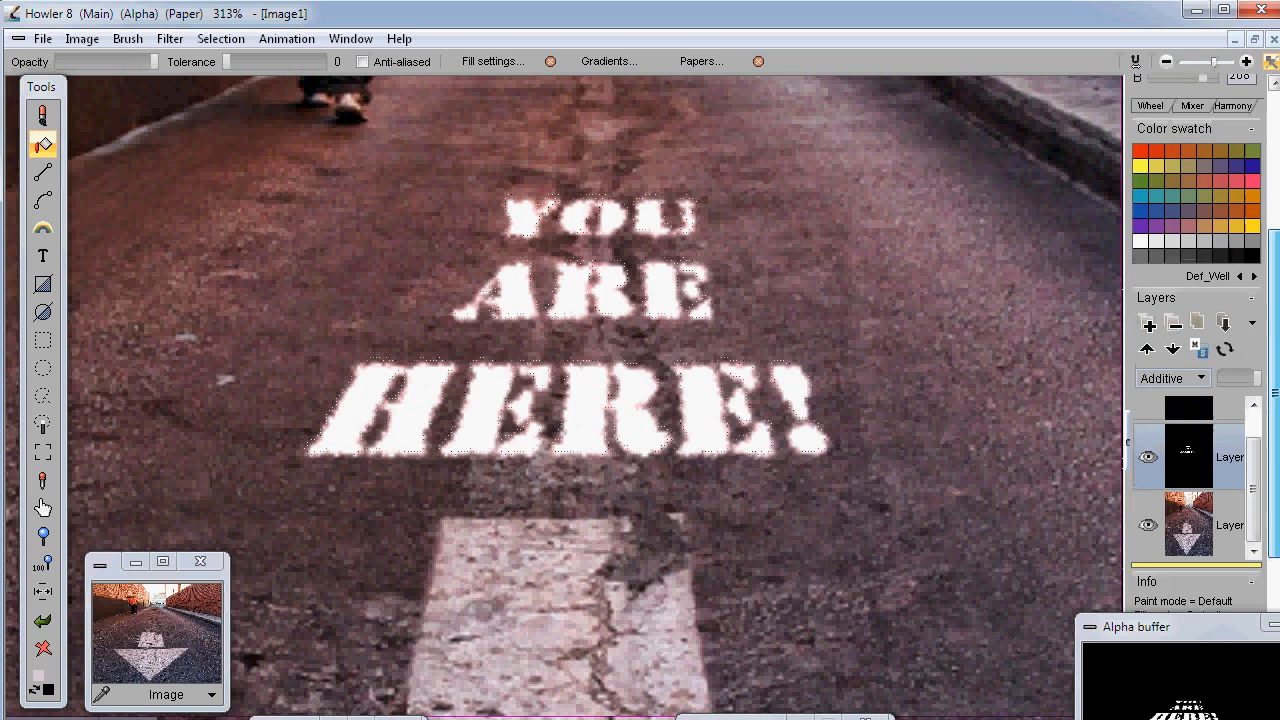
scroll(1275, 420, "down", 1)
- Check the road texture in the brush buffer and paint it through the alpha mask over the lettering on the Additive layer
left_click(42, 116)
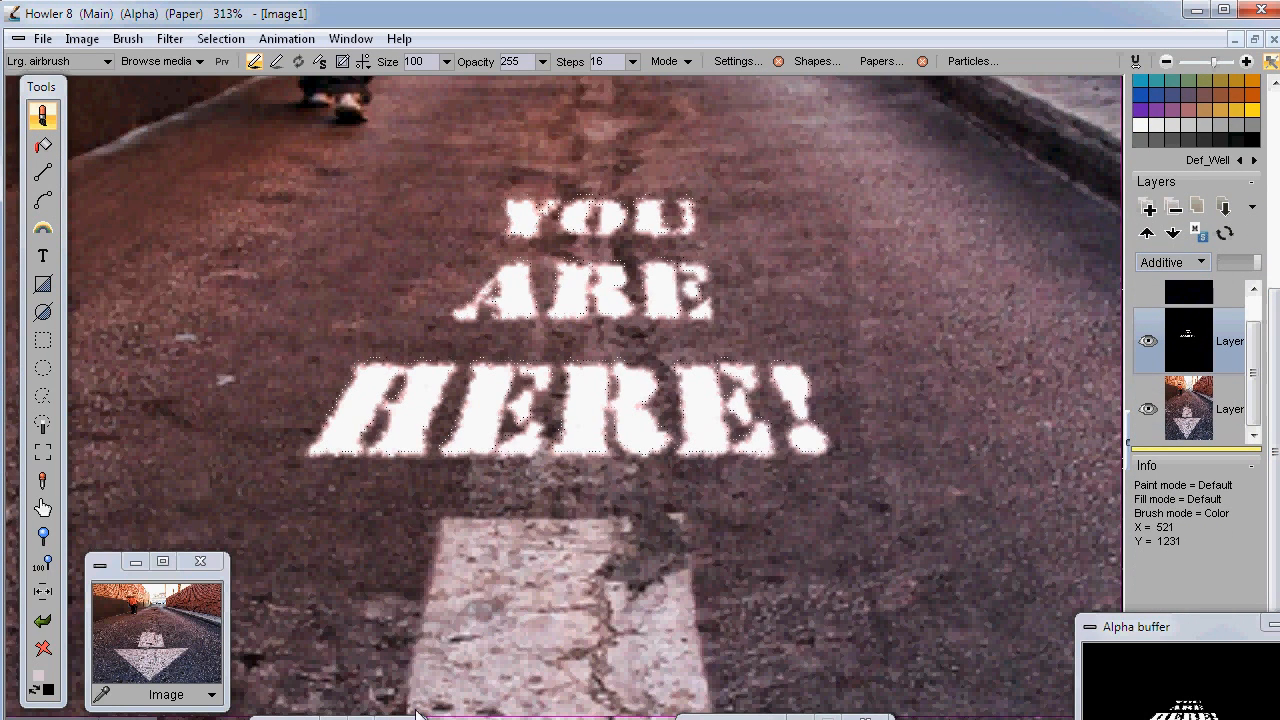
key("b")
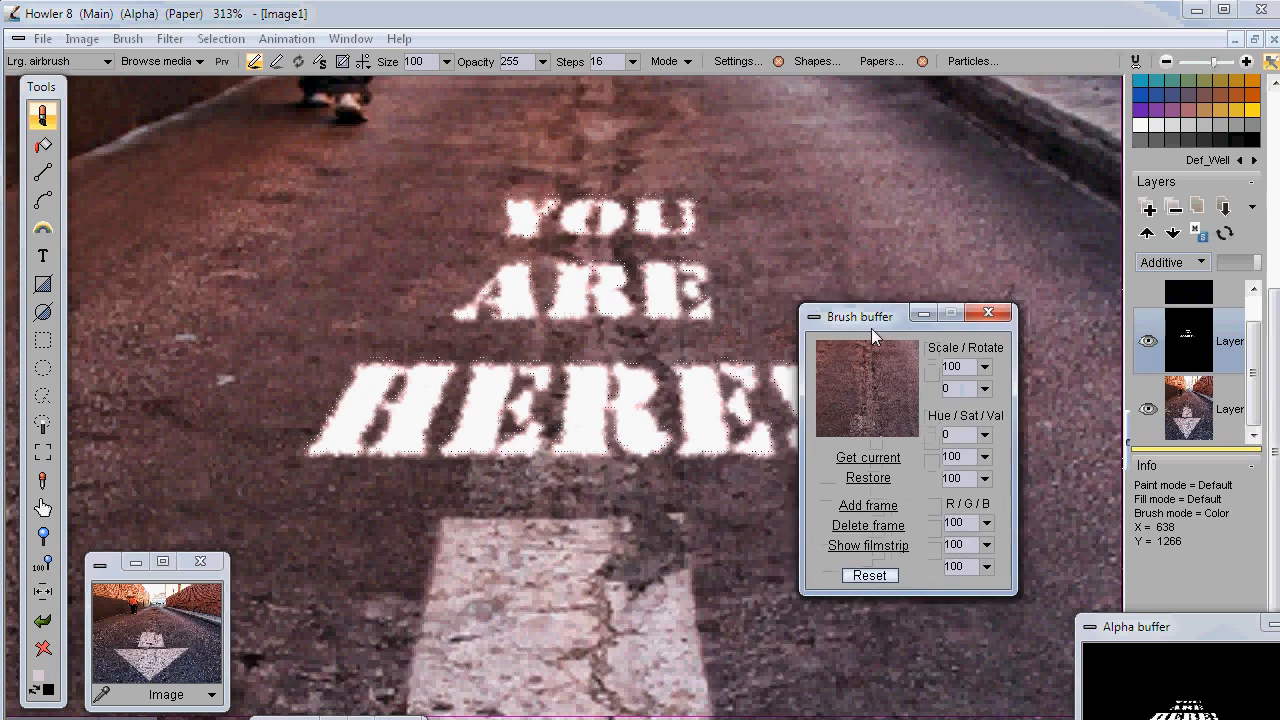
left_click_drag(871, 328, 950, 362)
key("b")
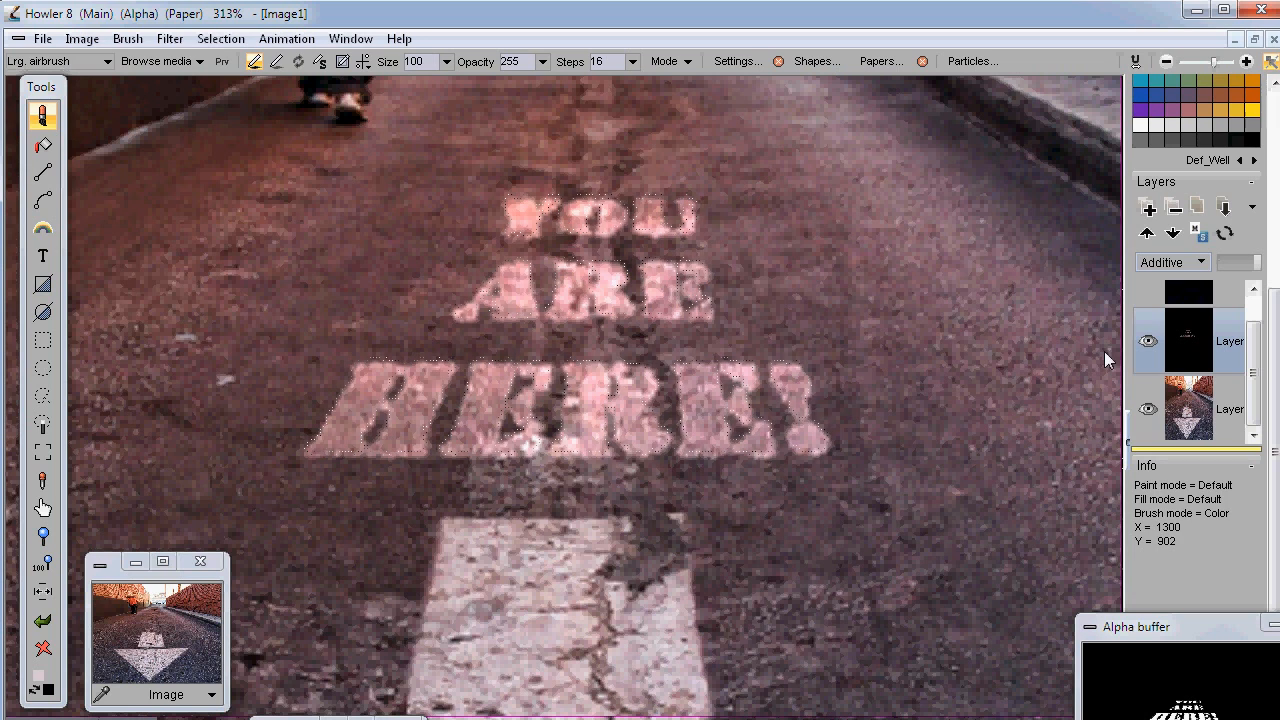
left_click_drag(1257, 262, 1258, 263)
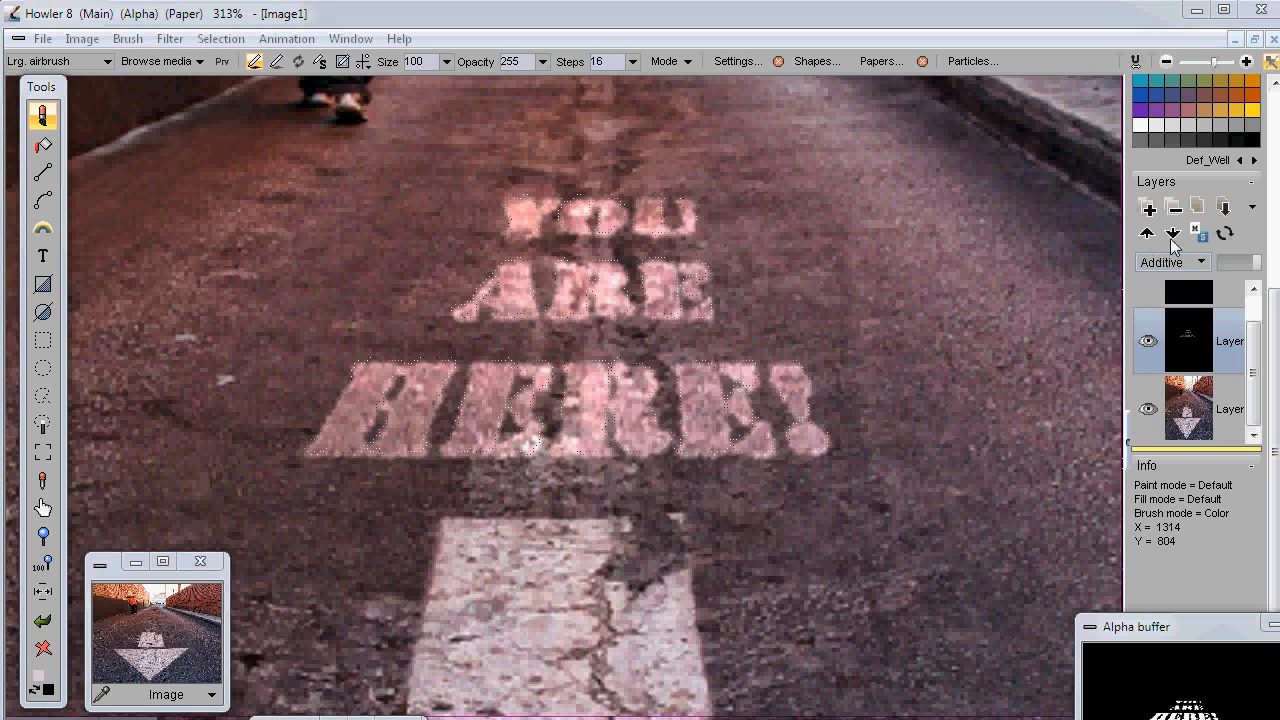
- Apply a Color emboss at level 80 to the lettering on the Additive layer
left_click_drag(1262, 268, 1262, 266)
left_click(170, 40)
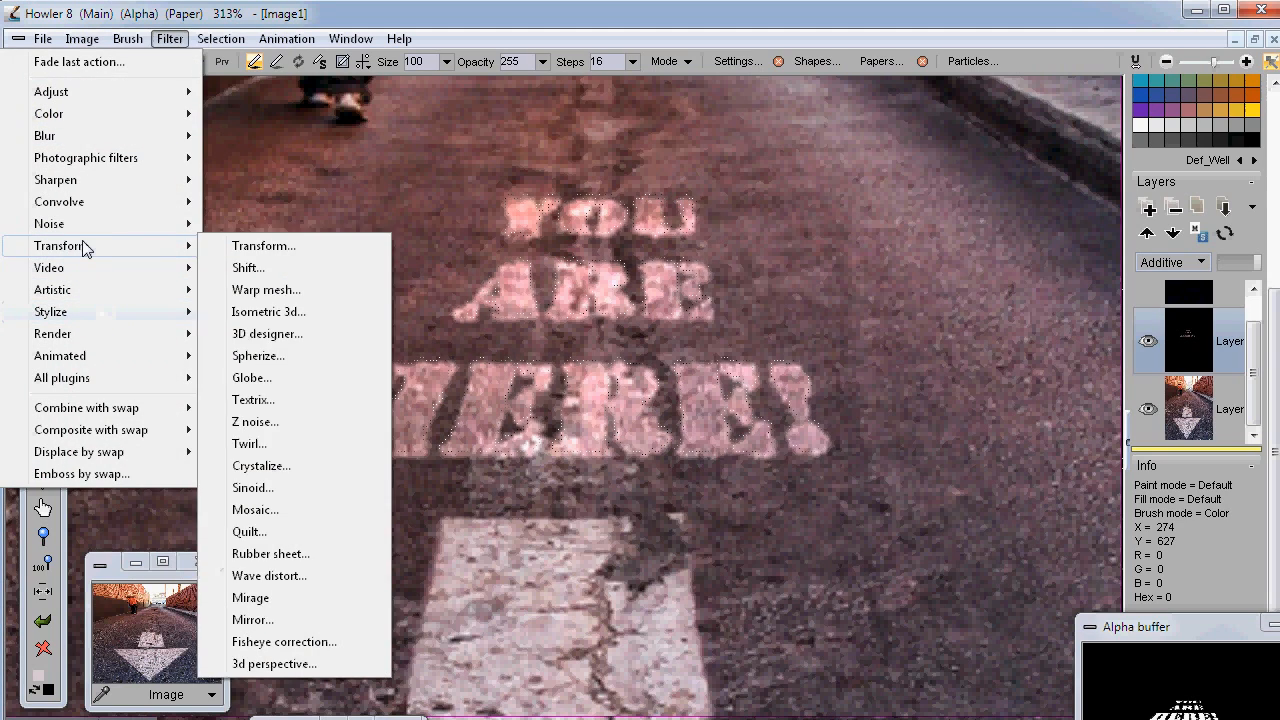
mouse_move(83, 229)
mouse_move(88, 206)
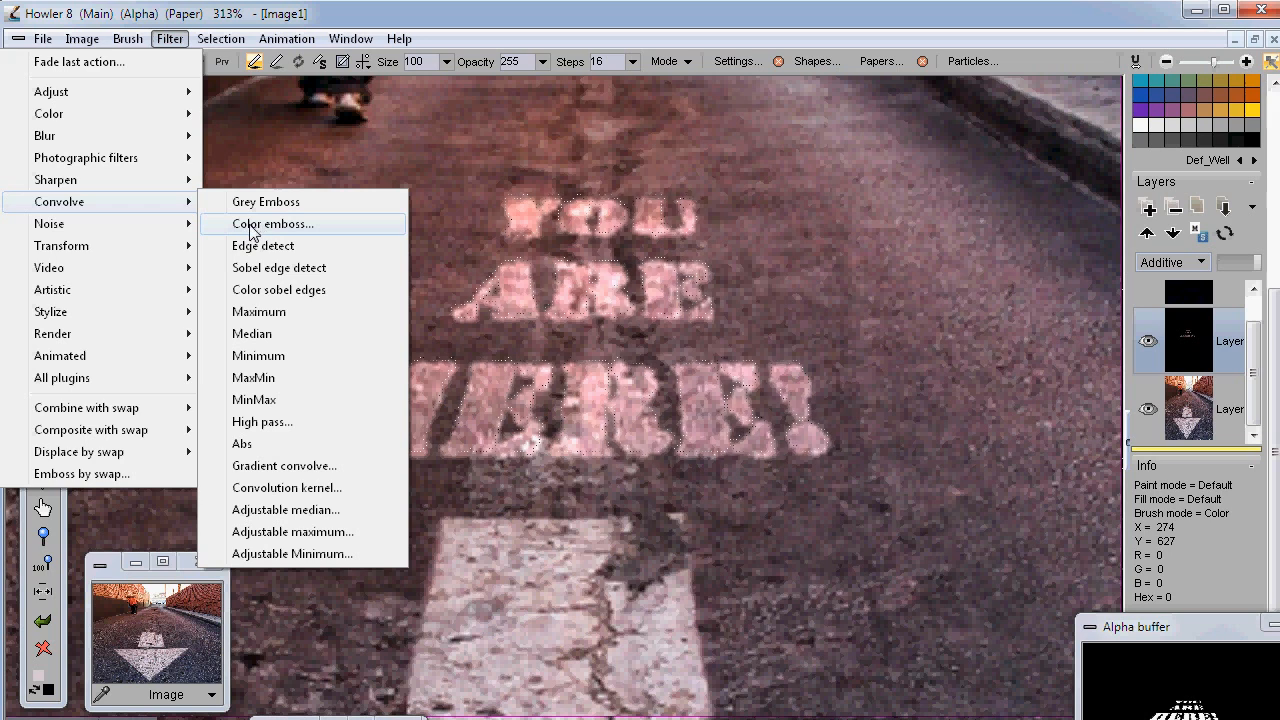
left_click(275, 224)
left_click_drag(631, 299, 290, 152)
left_click_drag(306, 216, 217, 208)
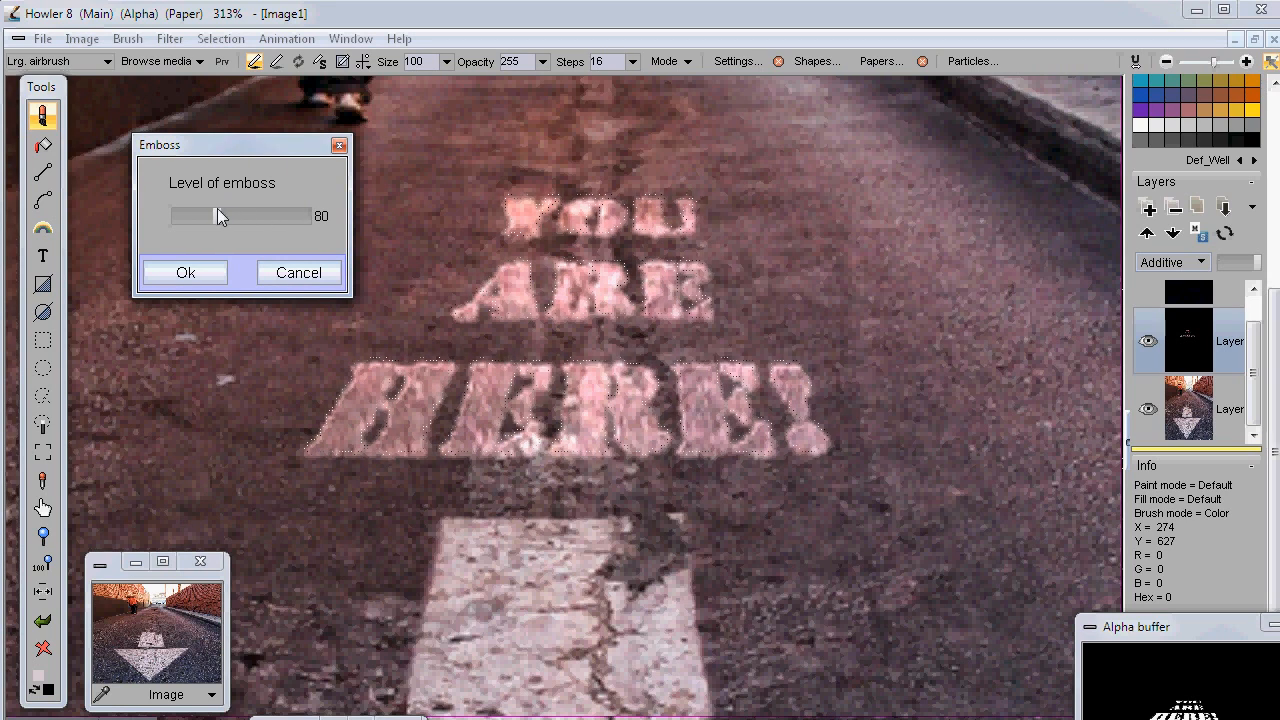
left_click(184, 271)
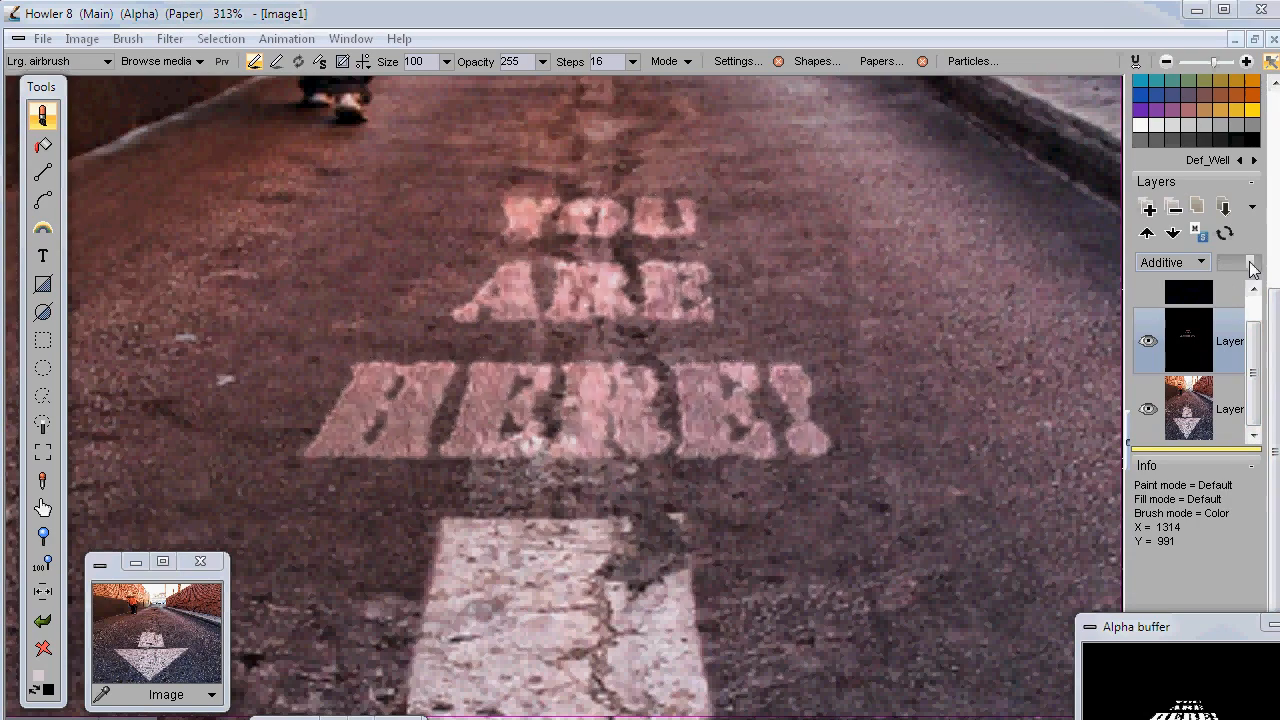
- Slightly lower the Additive lettering layer's opacity so the text blends with the road and the painted arrow
left_click_drag(1259, 268, 1255, 270)
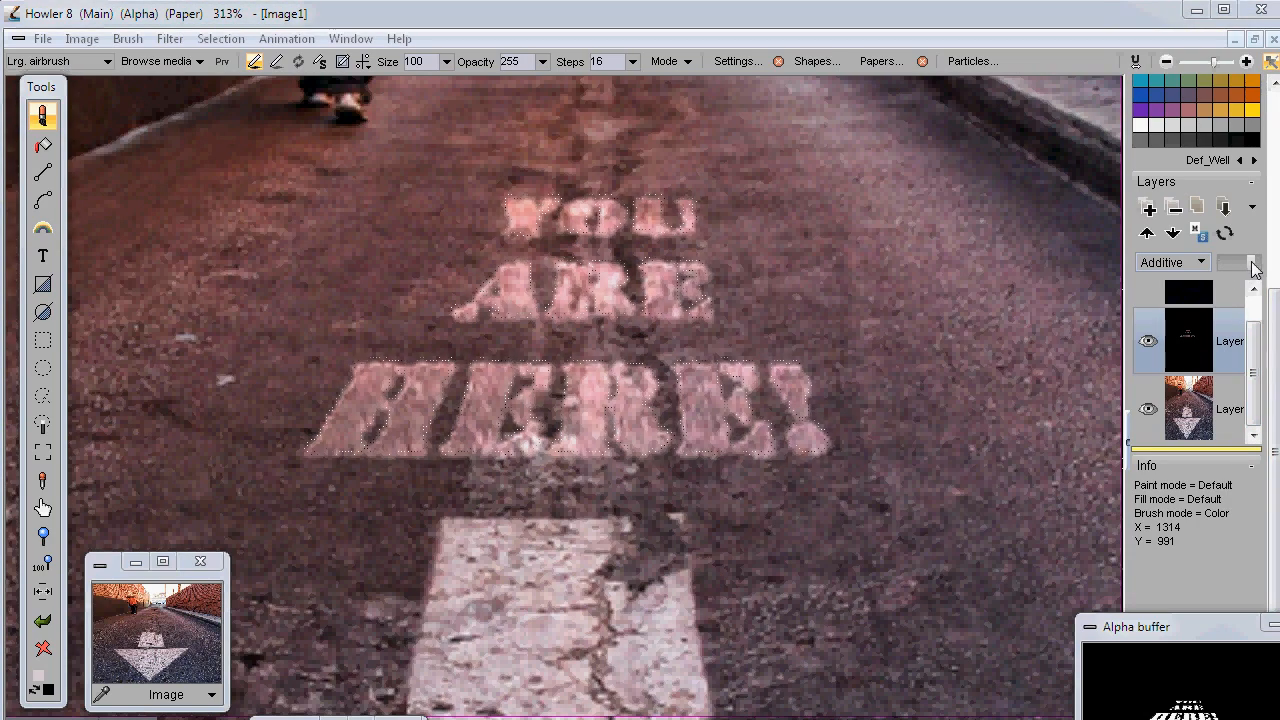
scroll(791, 357, "down", 3)
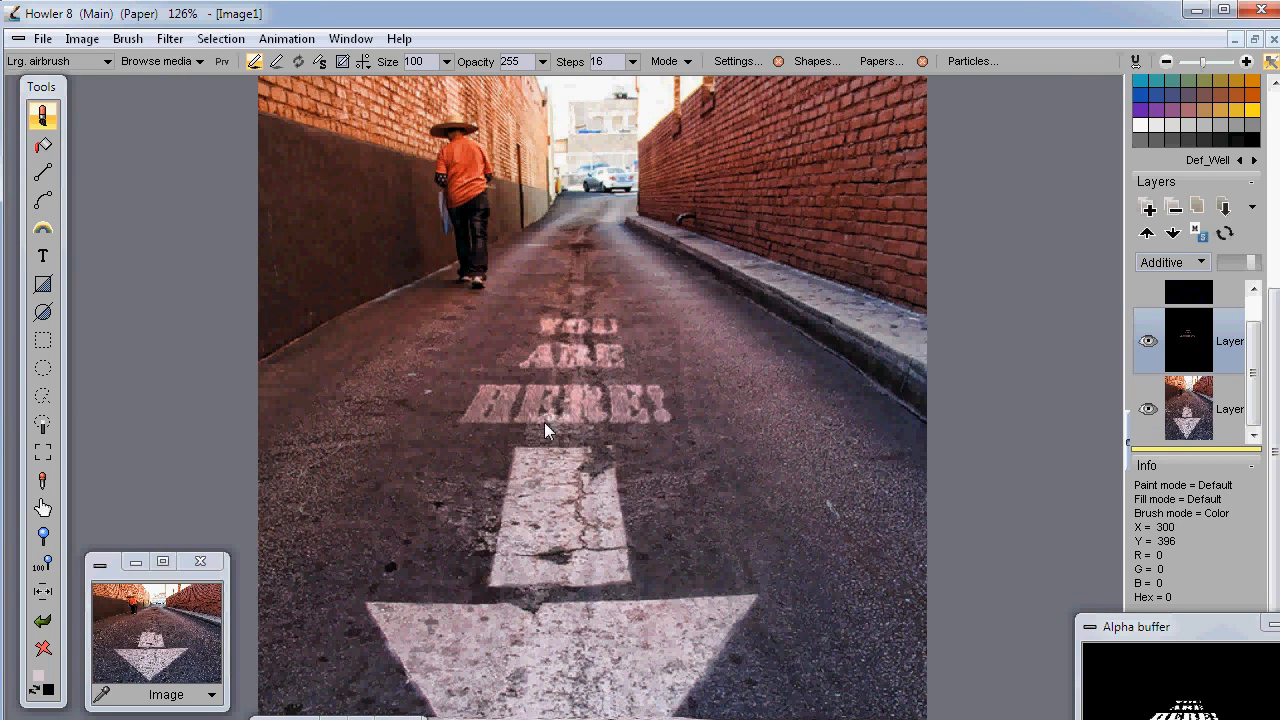
scroll(656, 420, "up", 3)
scroll(600, 428, "down", 1)
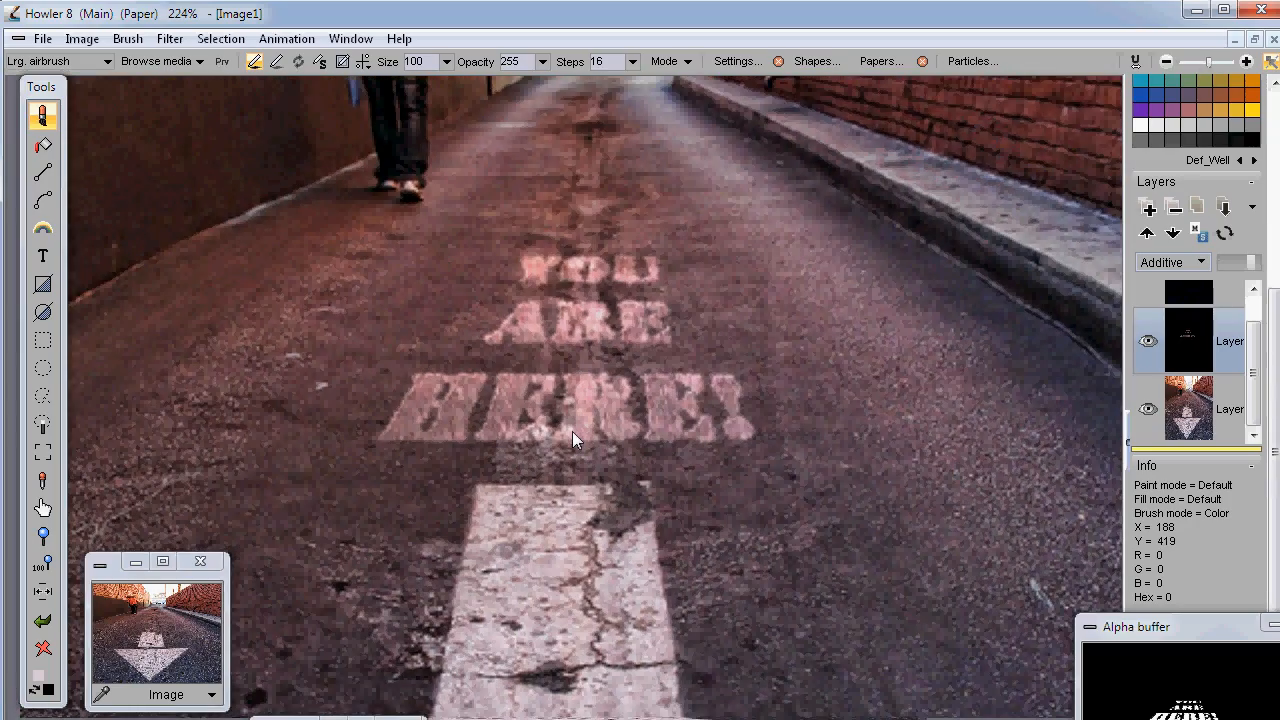
scroll(572, 437, "down", 2)
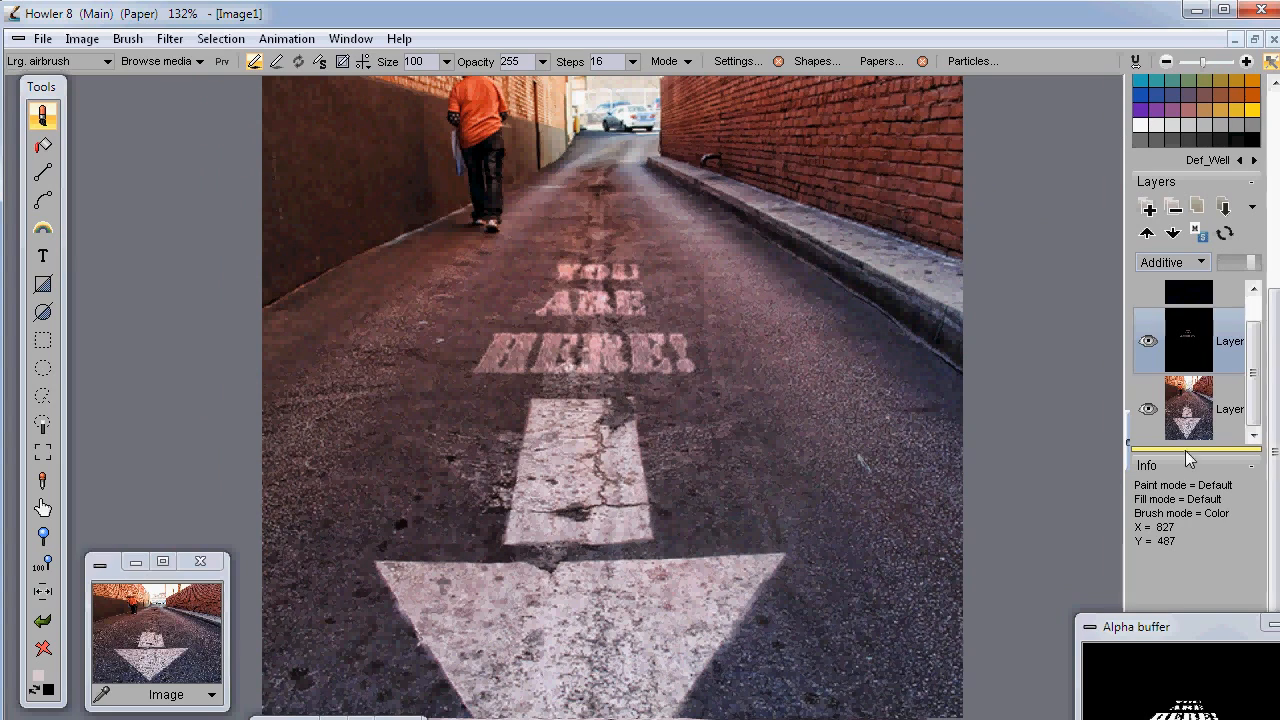
mouse_move(1249, 268)
left_mouse_down()
mouse_move(1237, 268)
mouse_move(1252, 268)
left_mouse_up()
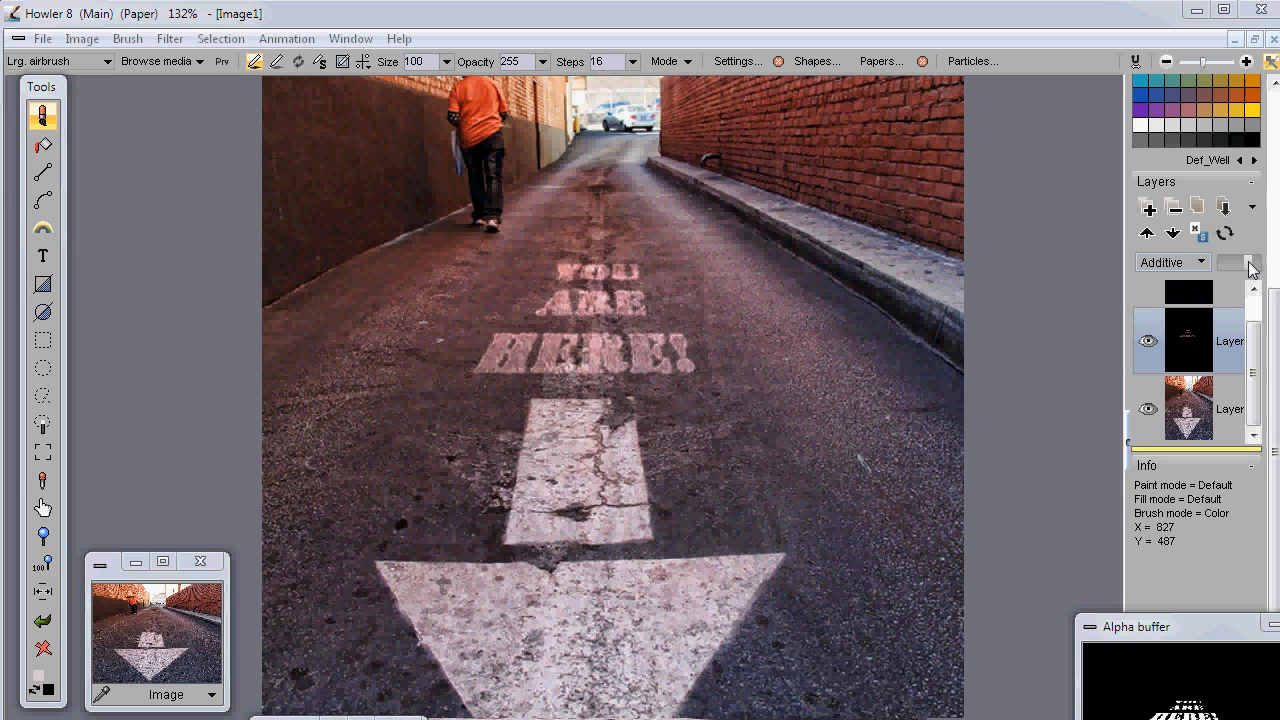
- Adjust the lettering layer's tones with Value 150, Brightness 100, Contrast 134 and Gamma 94
left_click(170, 39)
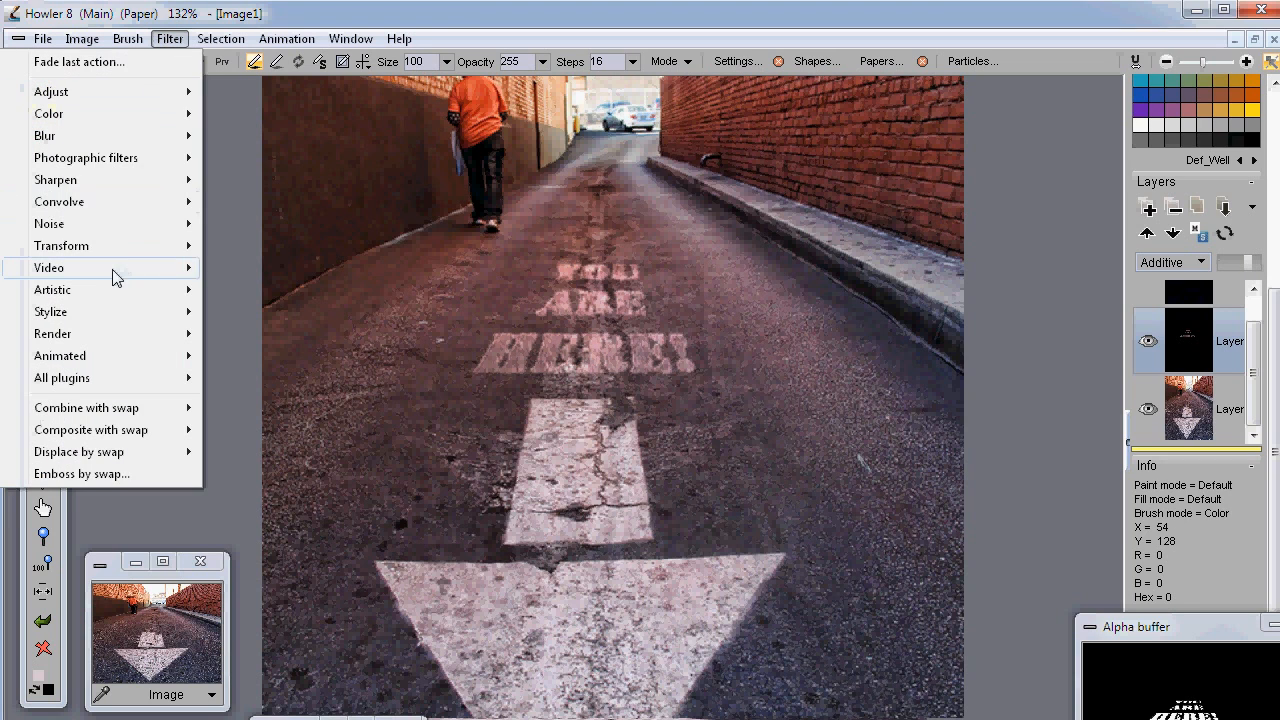
mouse_move(91, 97)
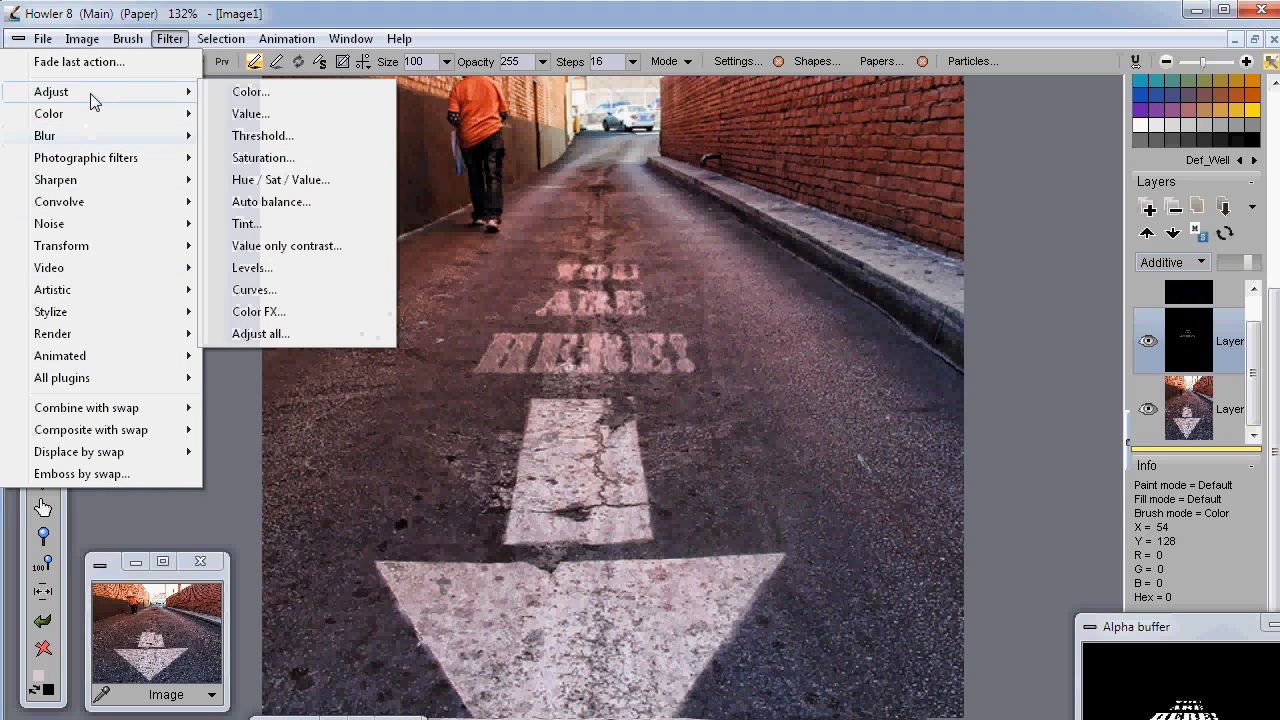
left_click(256, 117)
left_click_drag(542, 249, 598, 422)
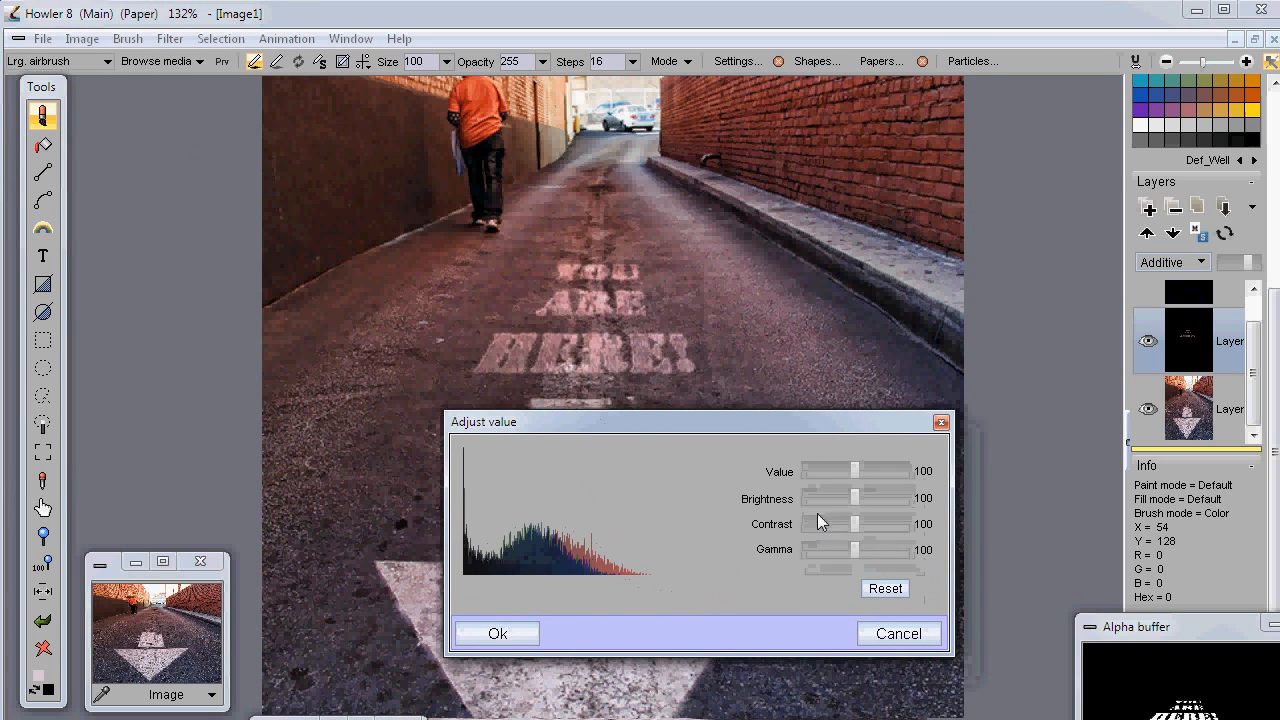
mouse_move(857, 467)
left_mouse_down()
mouse_move(893, 465)
mouse_move(875, 500)
mouse_move(849, 500)
mouse_move(876, 500)
mouse_move(842, 497)
mouse_move(881, 471)
left_mouse_up()
left_click(895, 592)
left_click_drag(861, 524, 850, 551)
left_click_drag(791, 413, 723, 469)
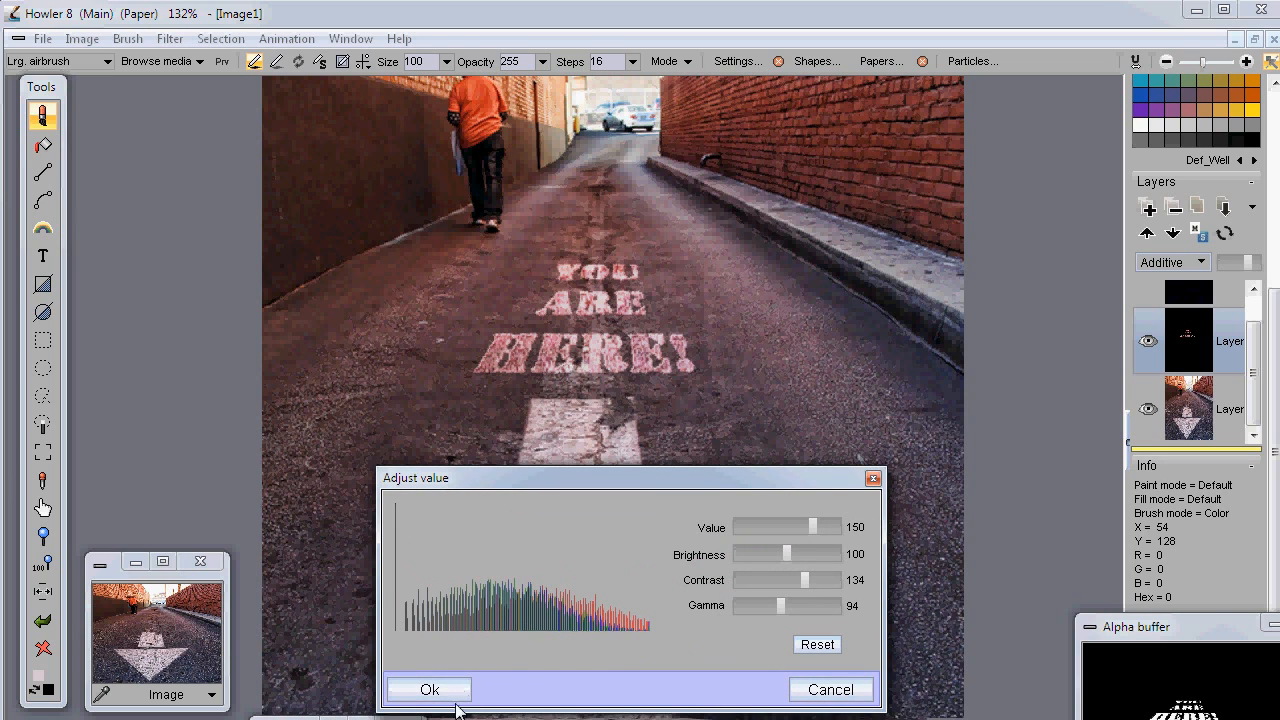
left_click(430, 689)
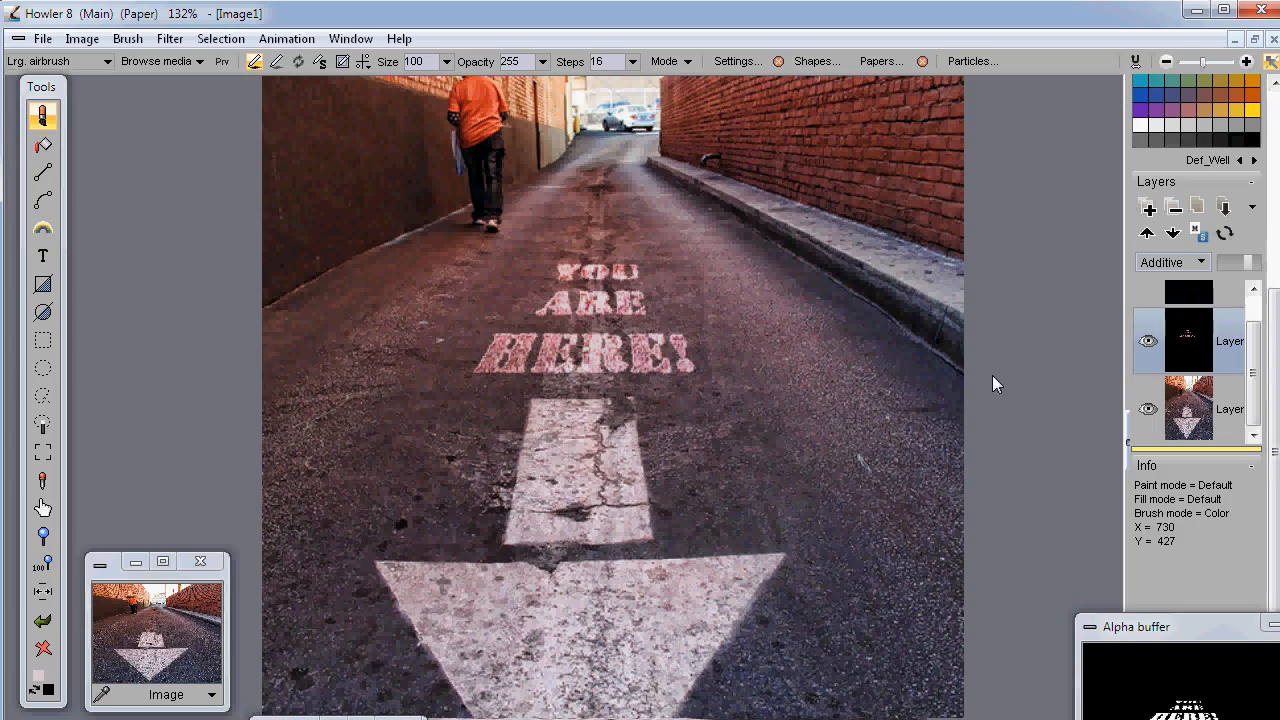
scroll(979, 442, "down", 2)
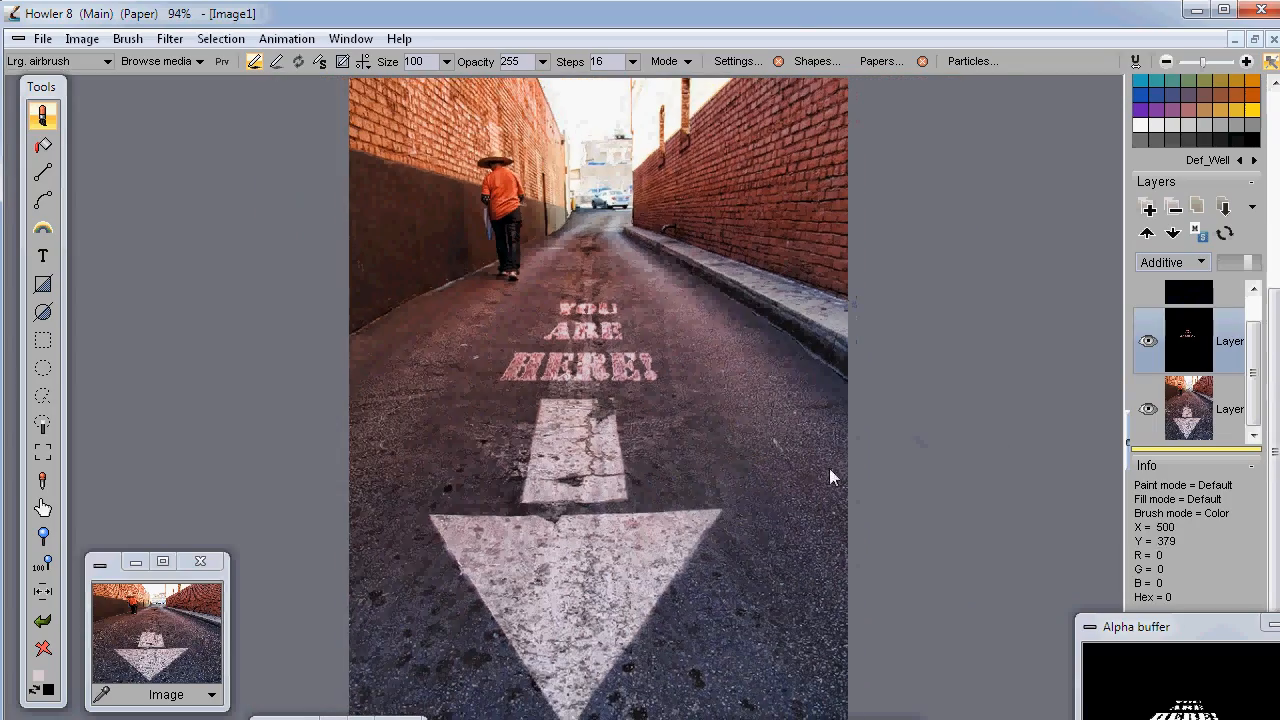
scroll(812, 425, "down", 1)
scroll(705, 355, "up", 3)
scroll(747, 336, "down", 1)
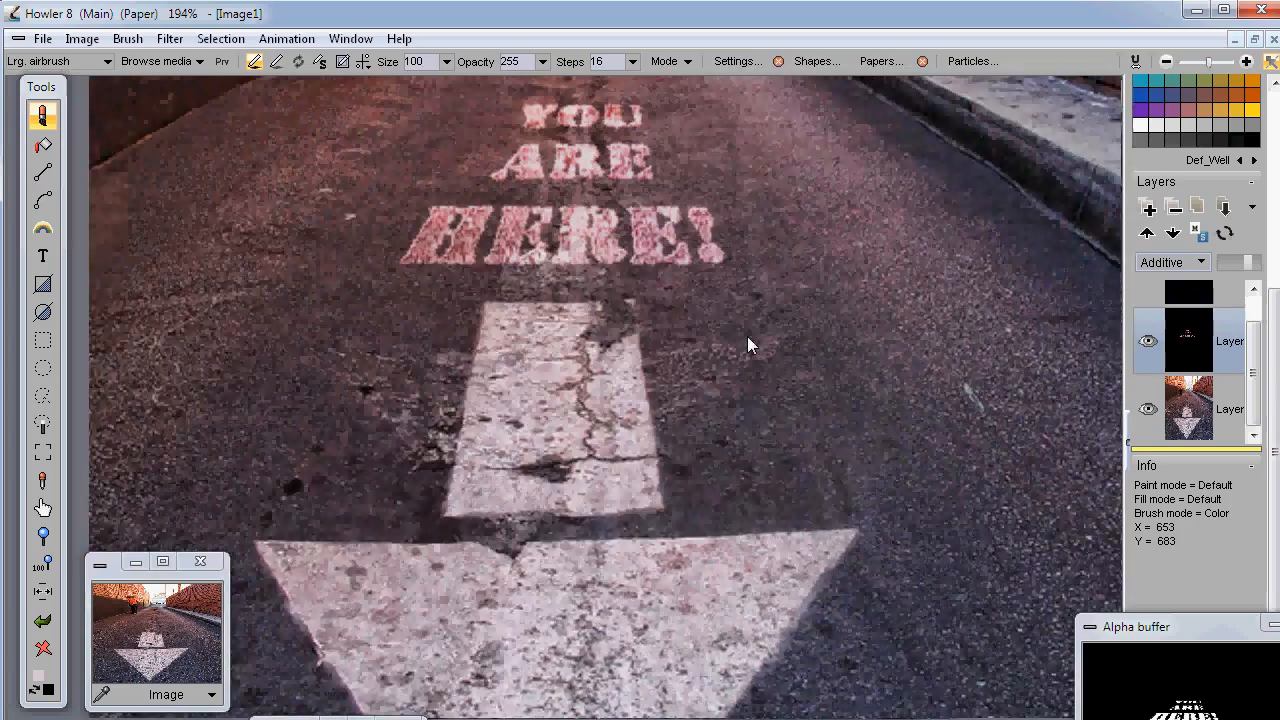
scroll(771, 409, "up", 1)
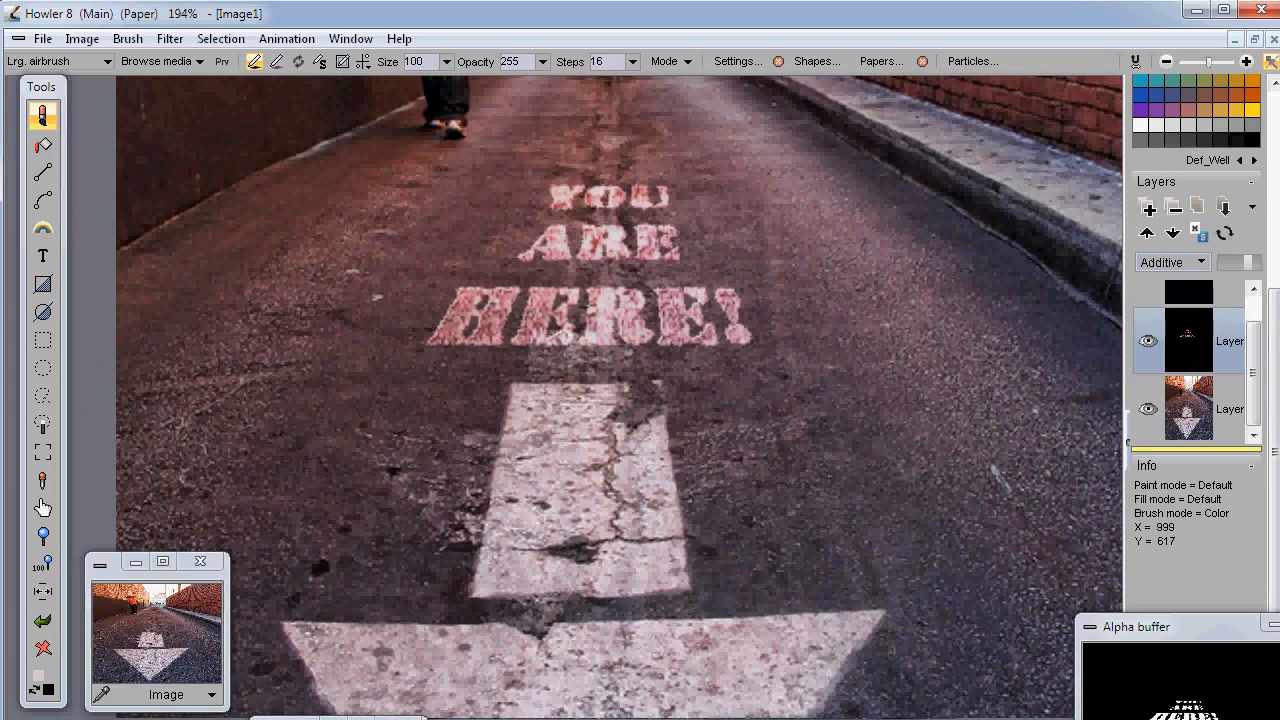